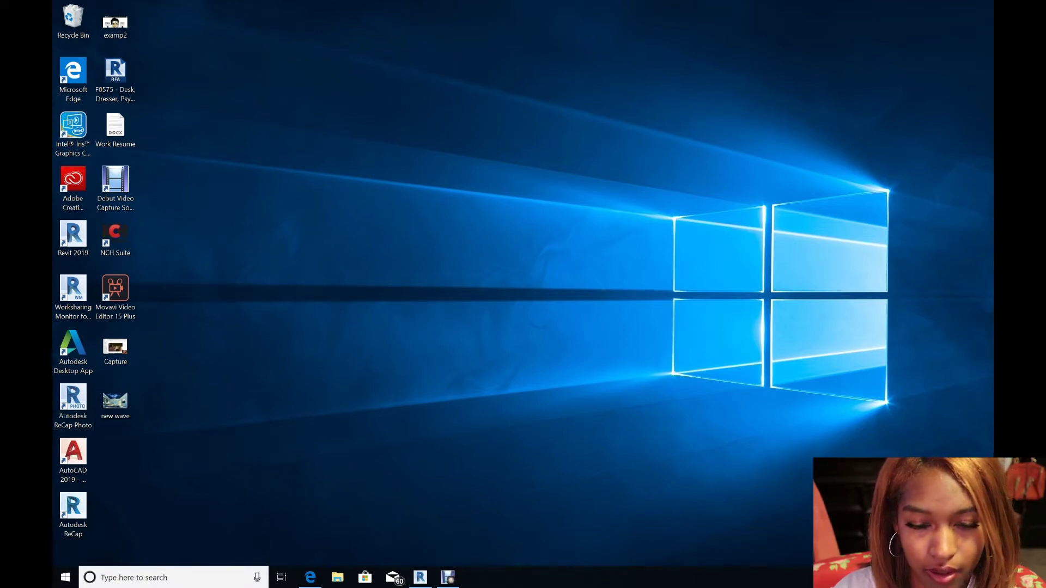
Open the "new wave" reference image from the desktop, switch to Revit and create a new project with the Architectural Template
double_click(114, 401)
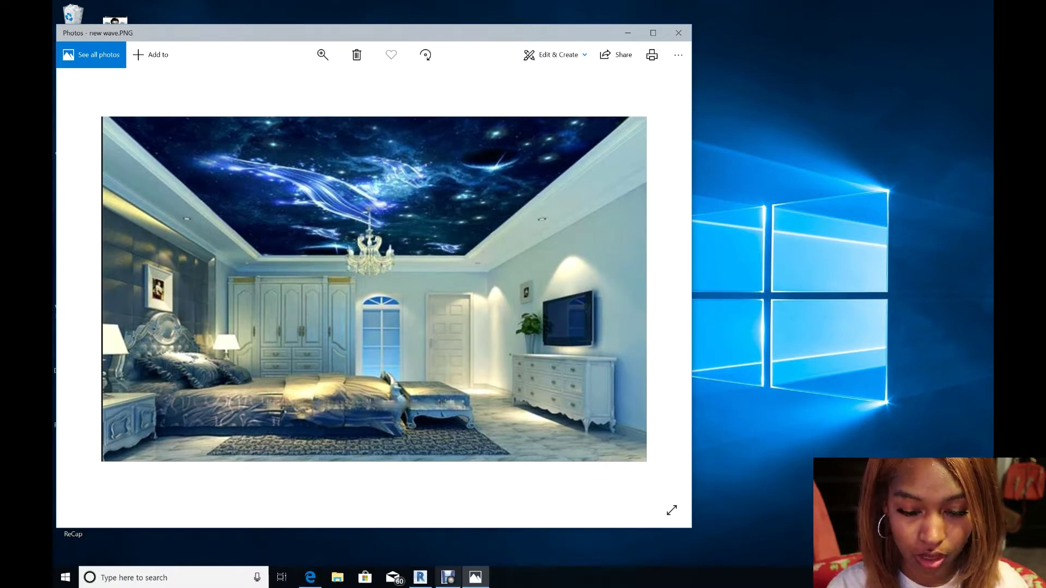
click(421, 577)
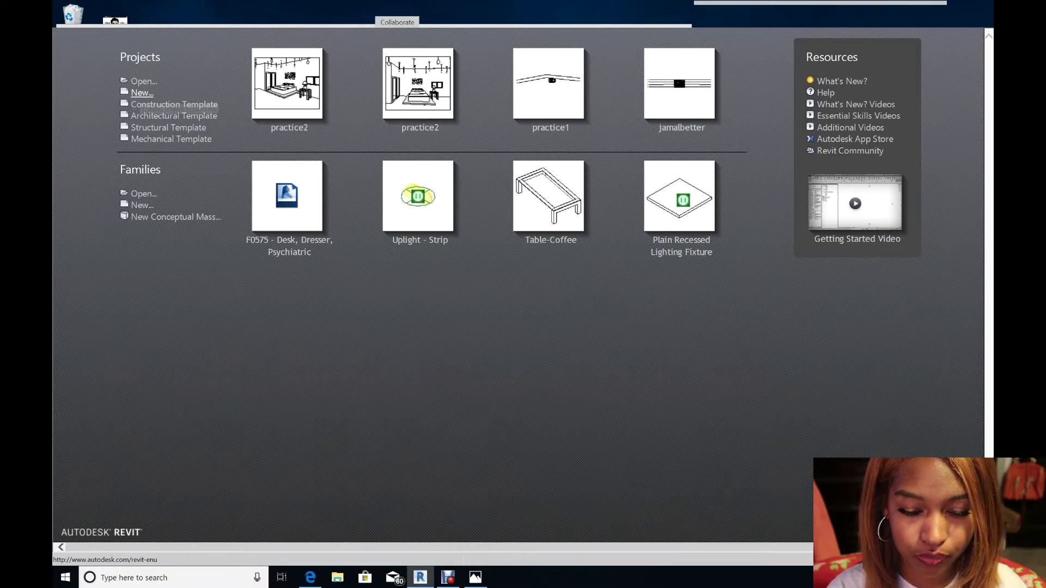
click(173, 105)
click(496, 265)
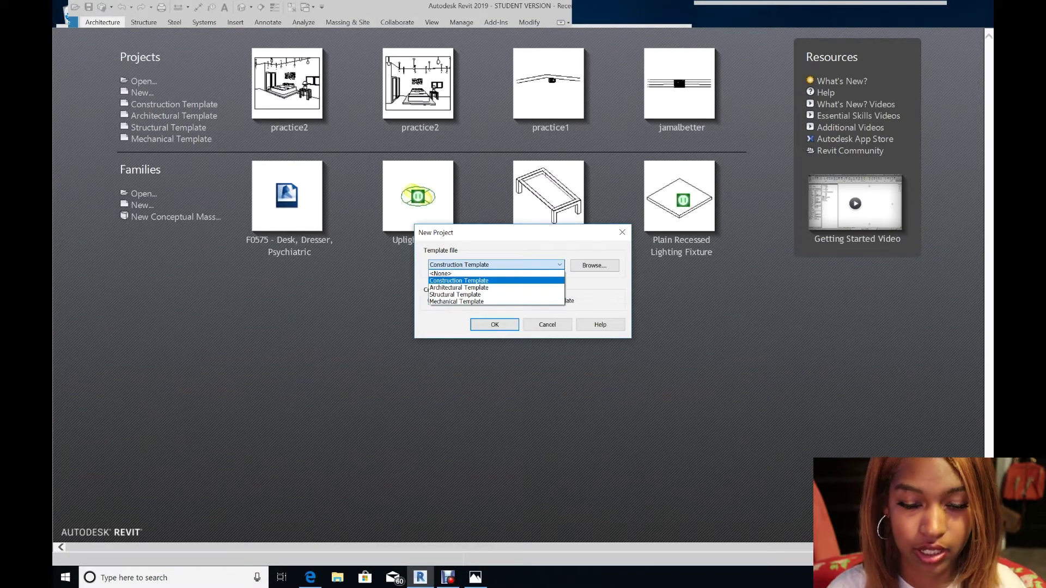
click(459, 287)
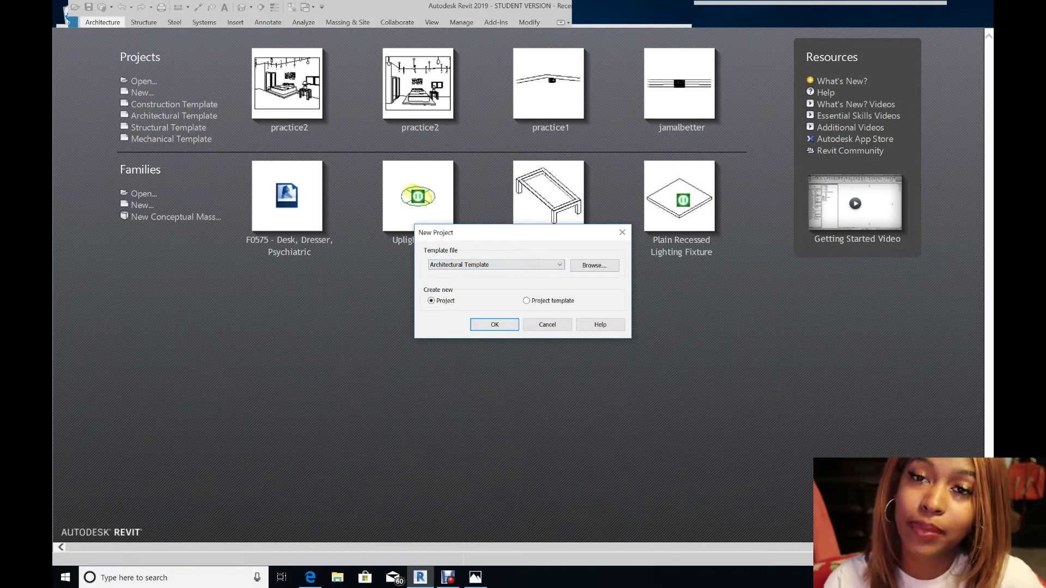
click(495, 325)
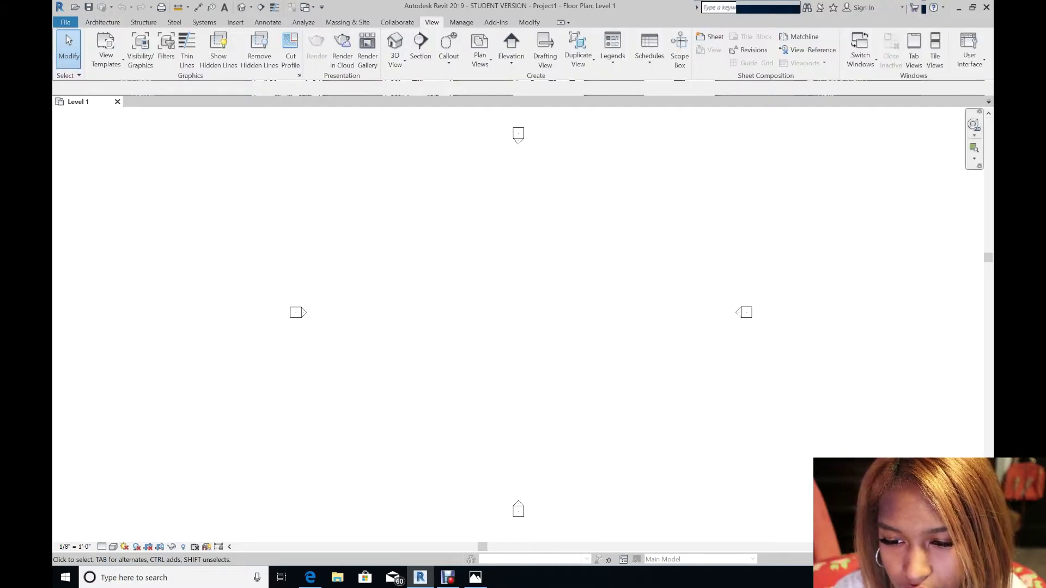
Show the Properties palette and the Project Browser in the interface
click(970, 52)
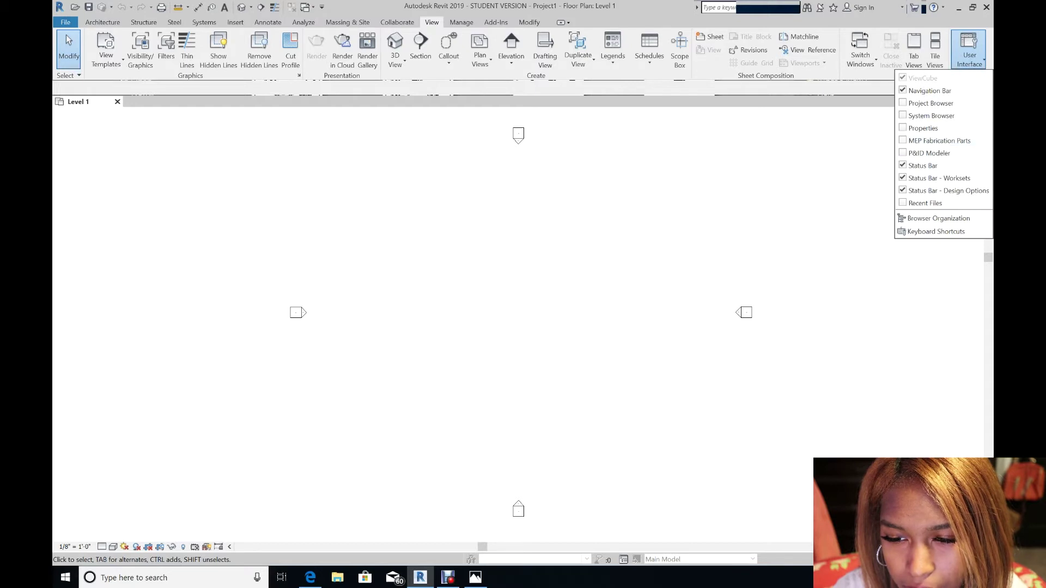
click(923, 128)
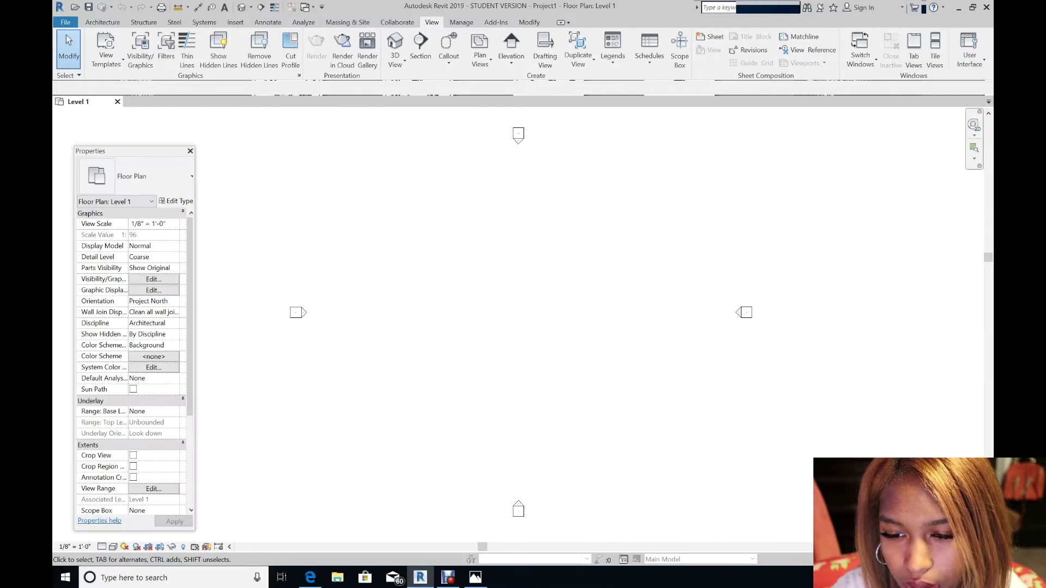
click(969, 51)
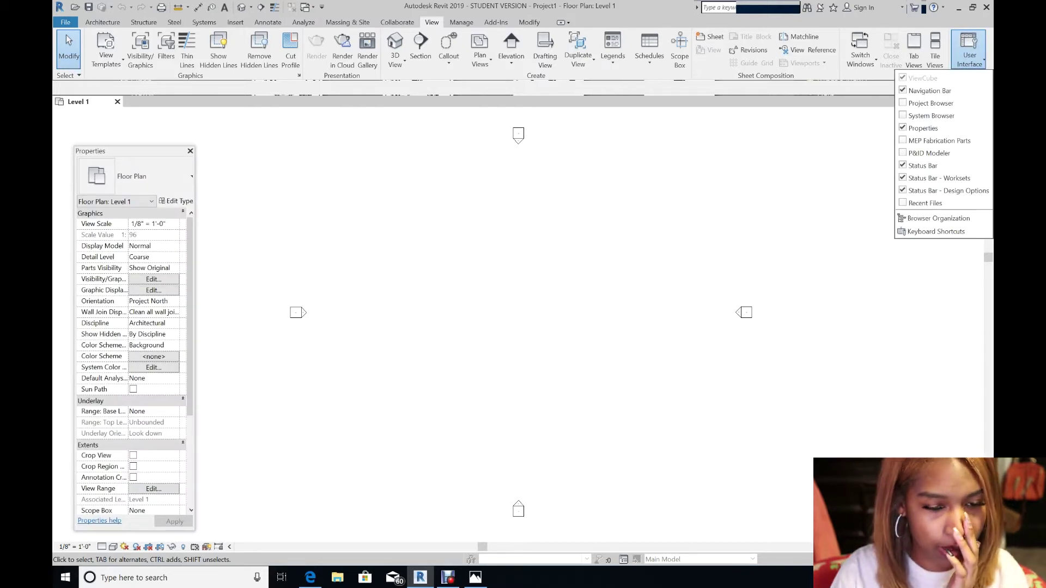
click(927, 102)
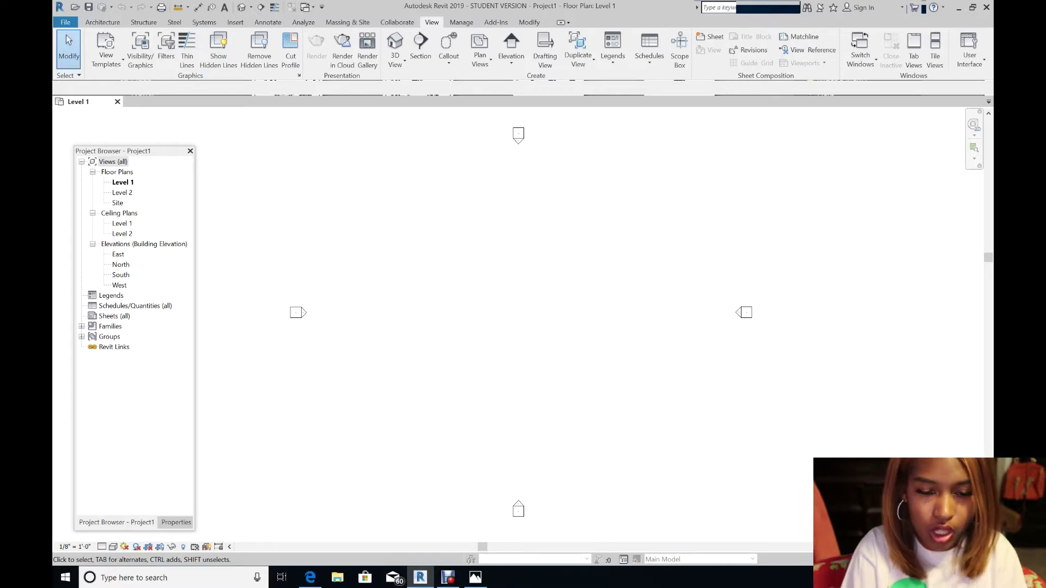
Review the bedroom reference picture and return to the Level 1 floor plan
click(475, 578)
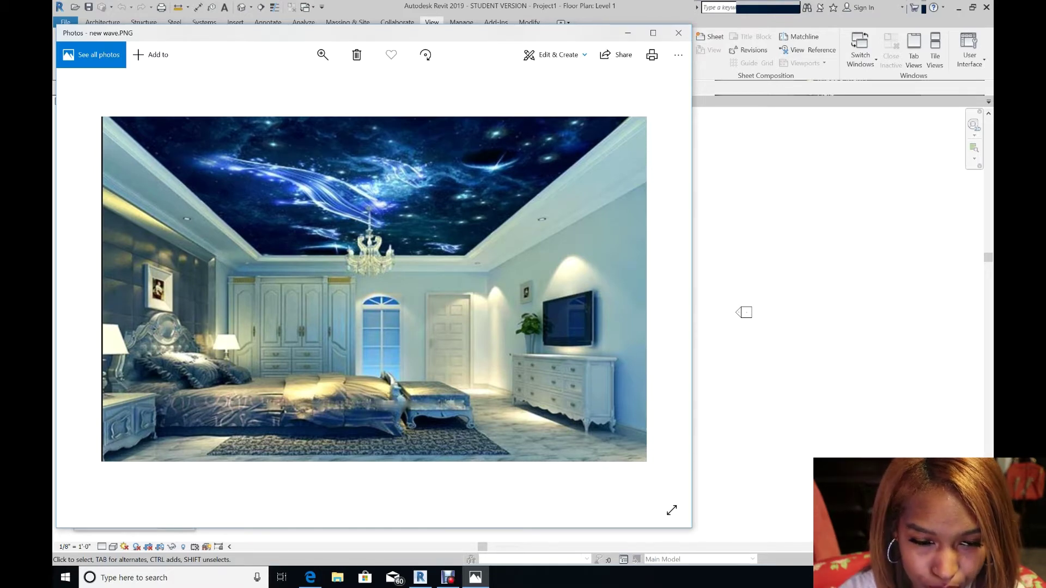
click(627, 33)
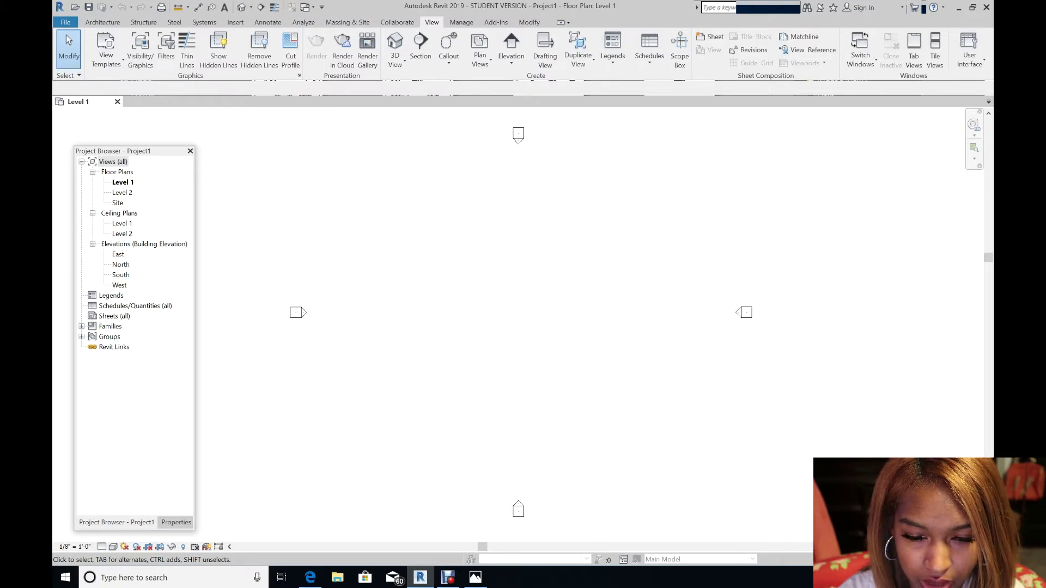
Draw a rectangular enclosure of walls about 11' by 11' inside the elevation markers of the Level 1 floor plan
scroll(502, 283, up, 5)
scroll(502, 283, down, 3)
scroll(501, 284, down, 2)
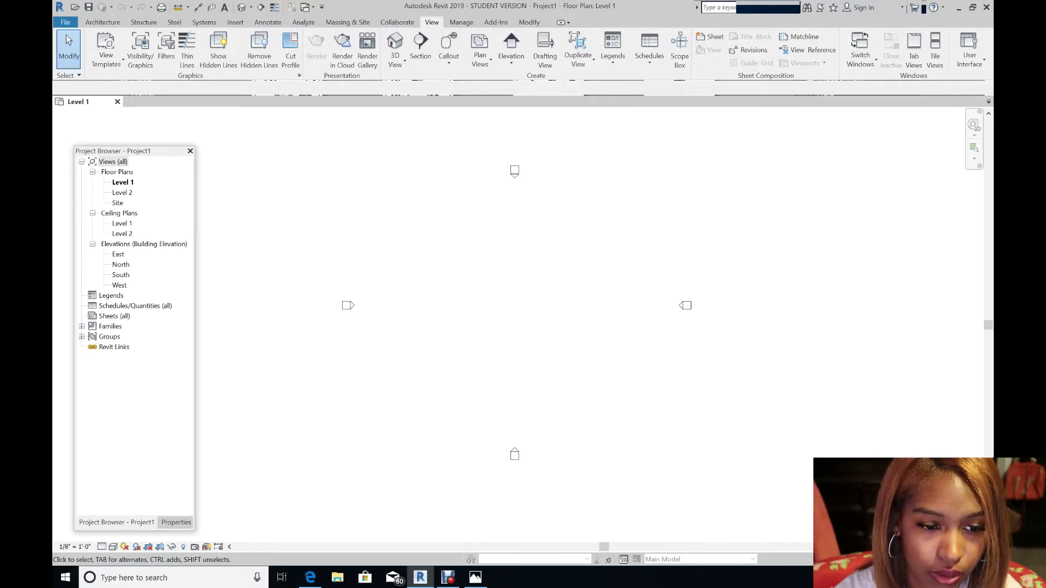
scroll(511, 309, up, 2)
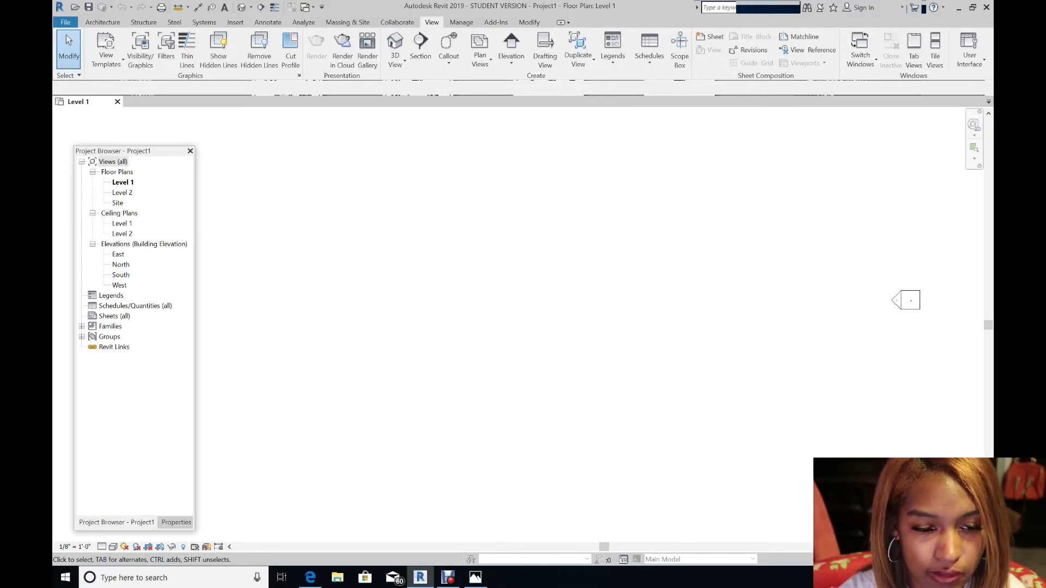
click(102, 22)
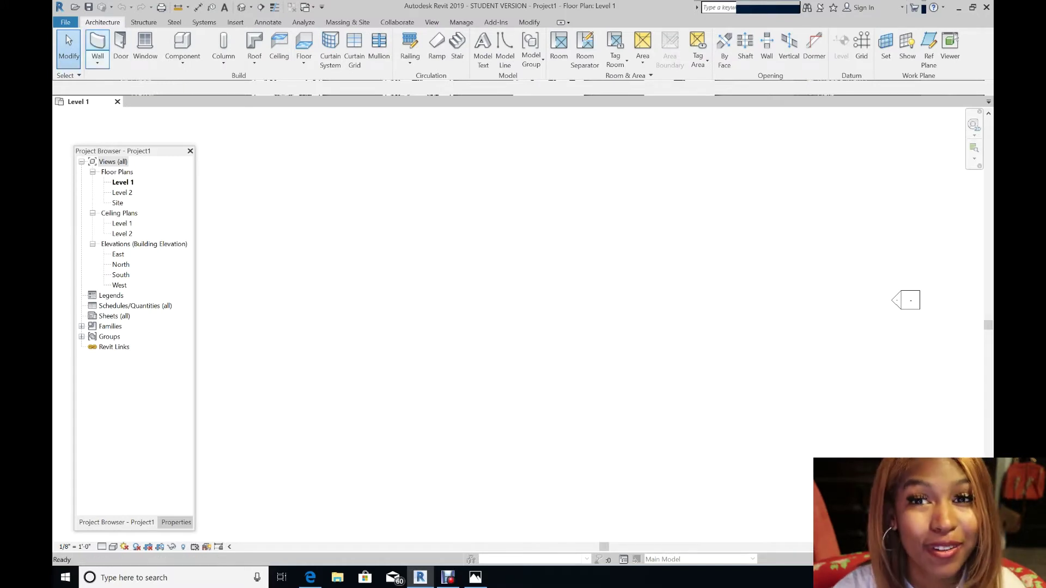
click(98, 44)
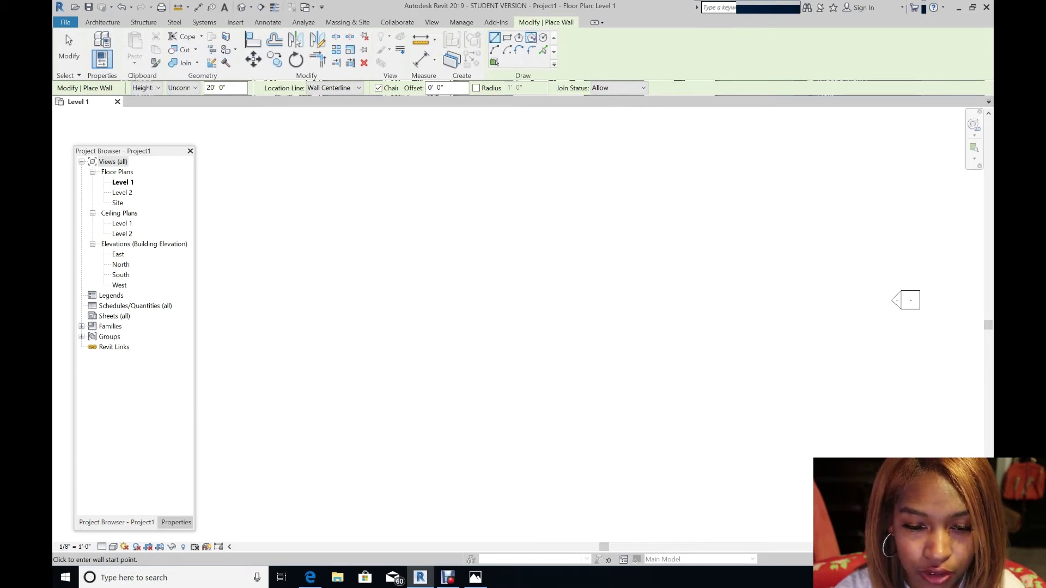
click(506, 37)
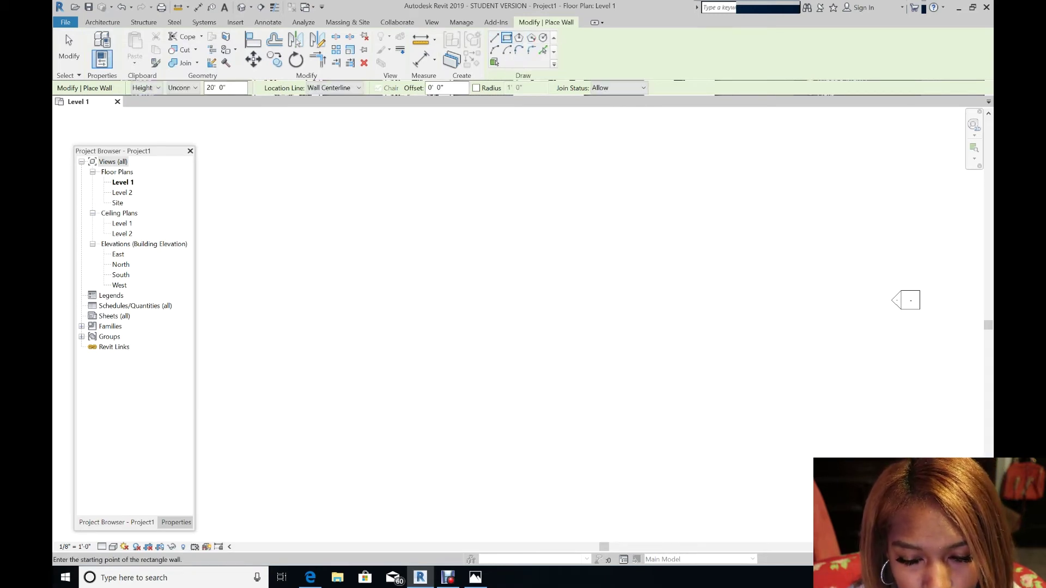
click(385, 272)
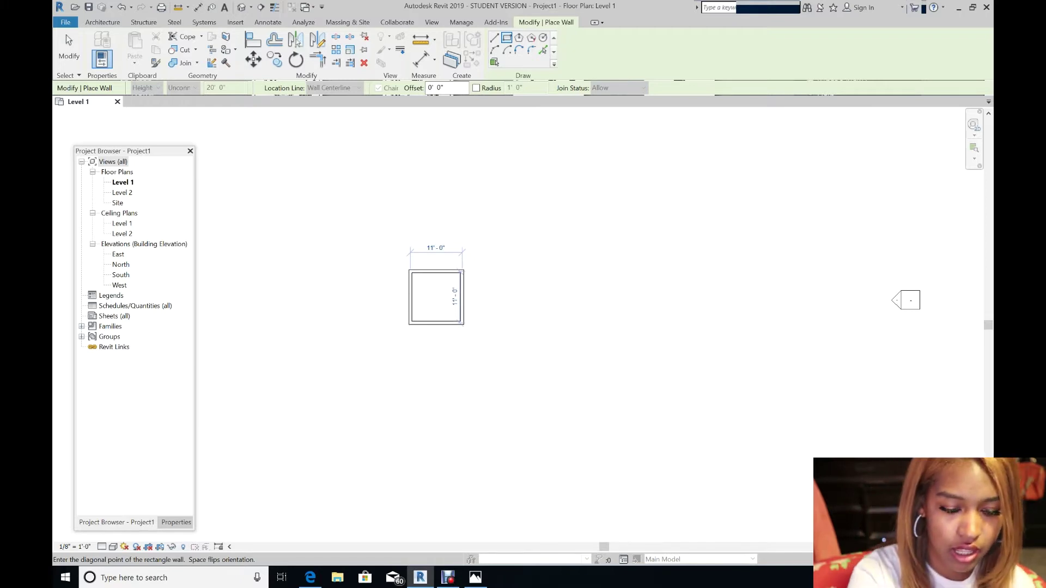
click(462, 323)
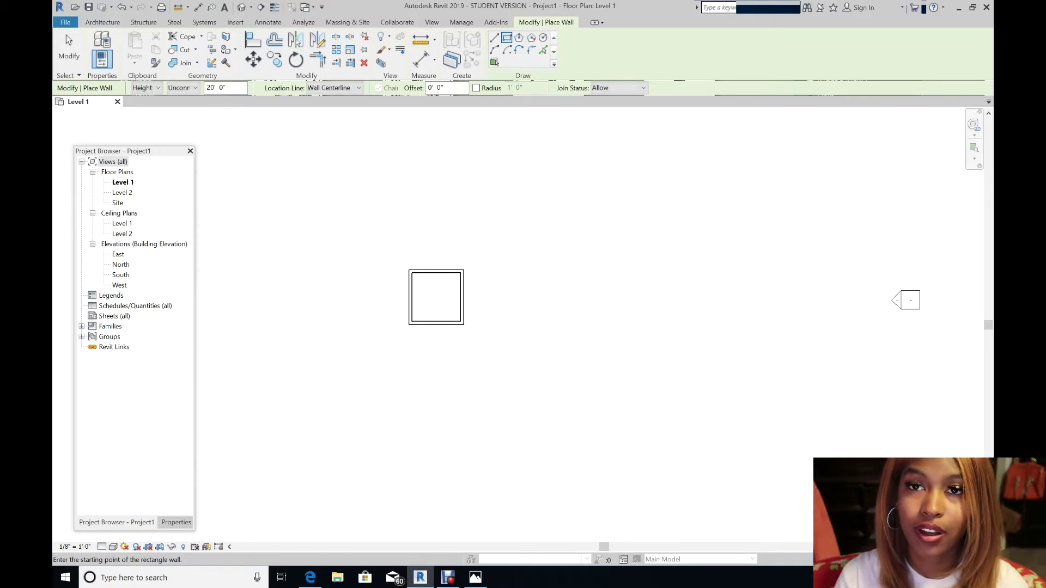
key(Escape)
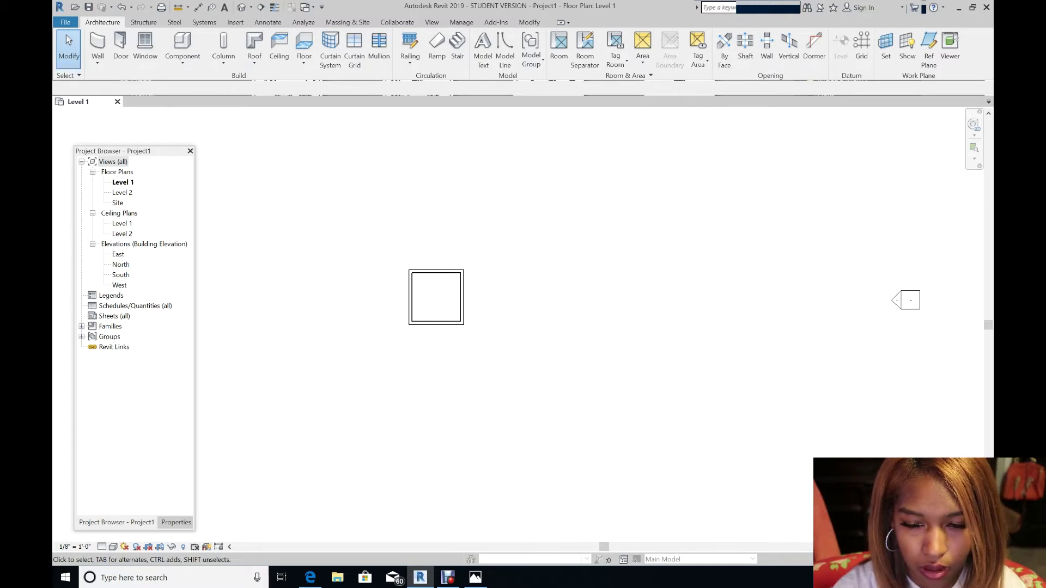
Move the Project Browser slightly out of the way and open the default 3D view of the walls
drag(156, 151, 143, 136)
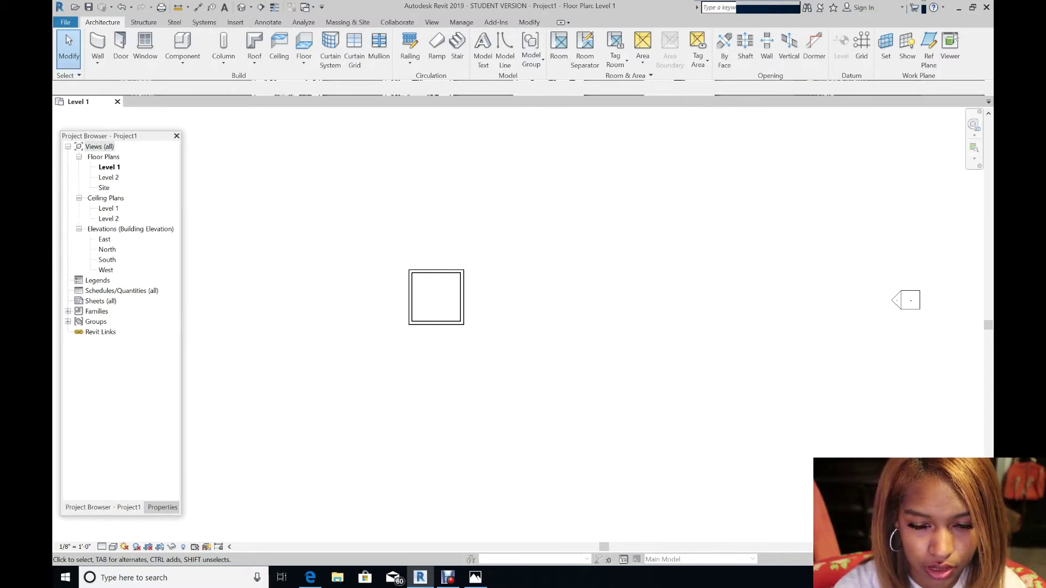
scroll(431, 285, up, 5)
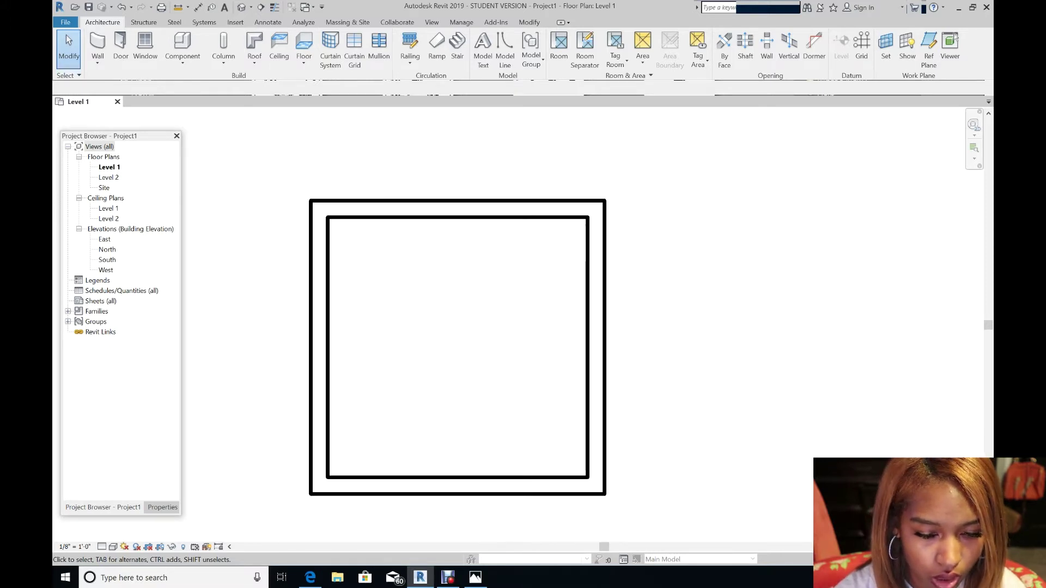
scroll(431, 468, up, 3)
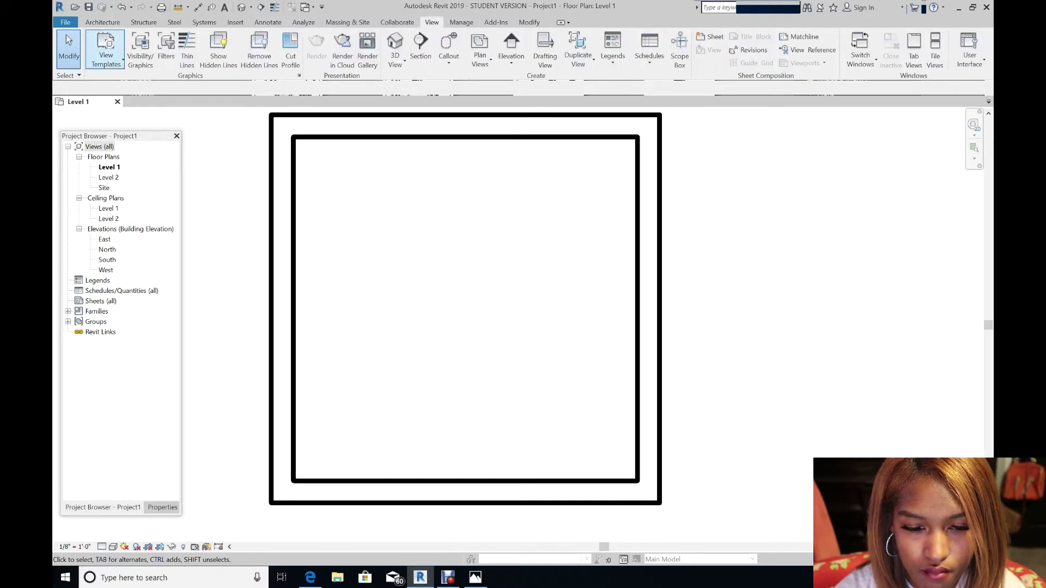
click(395, 61)
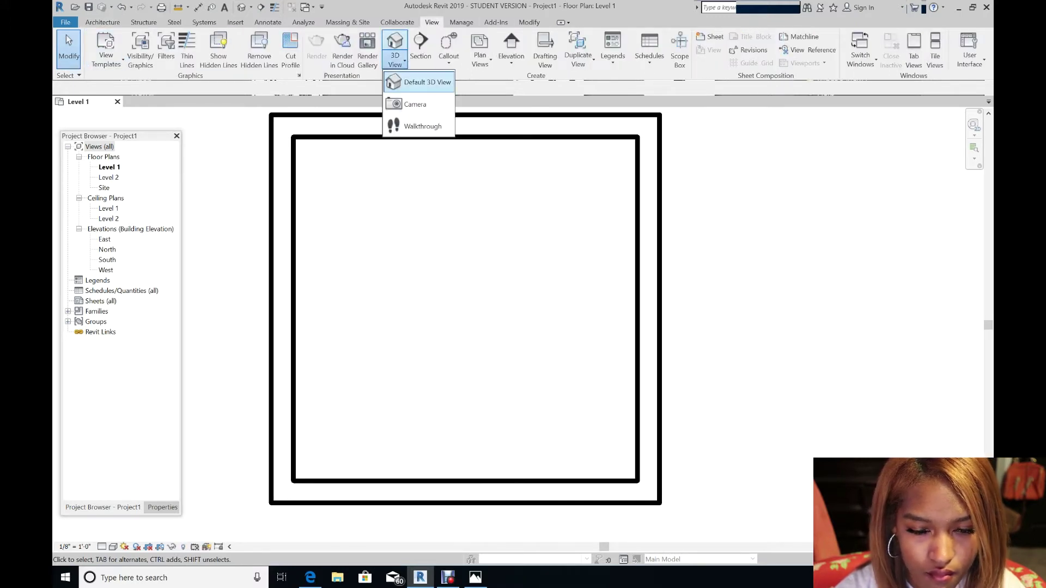
click(394, 81)
scroll(457, 268, up, 2)
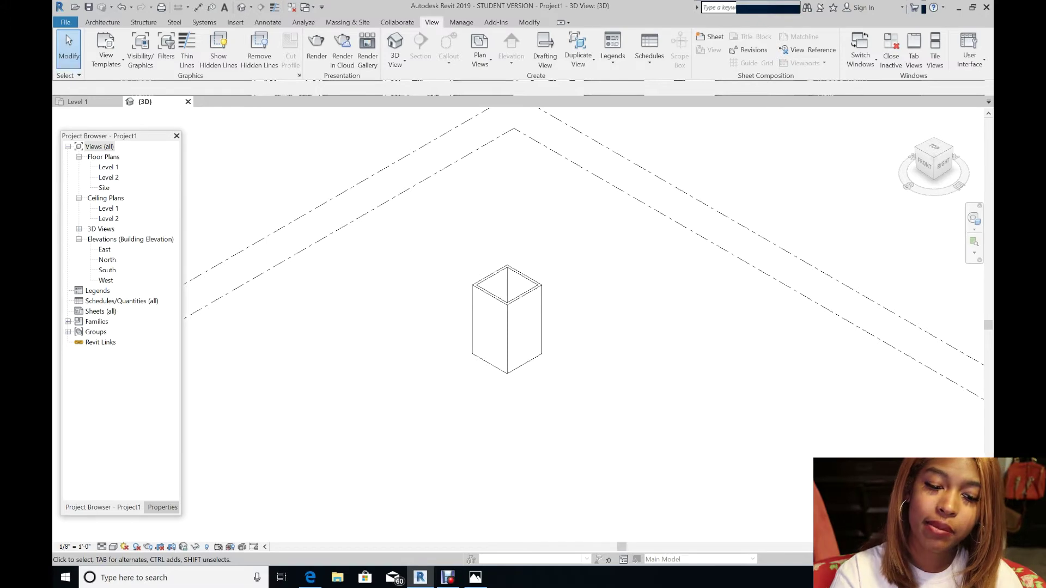
Compare the 3D model with the bedroom reference picture and check the 3D view's properties
click(475, 577)
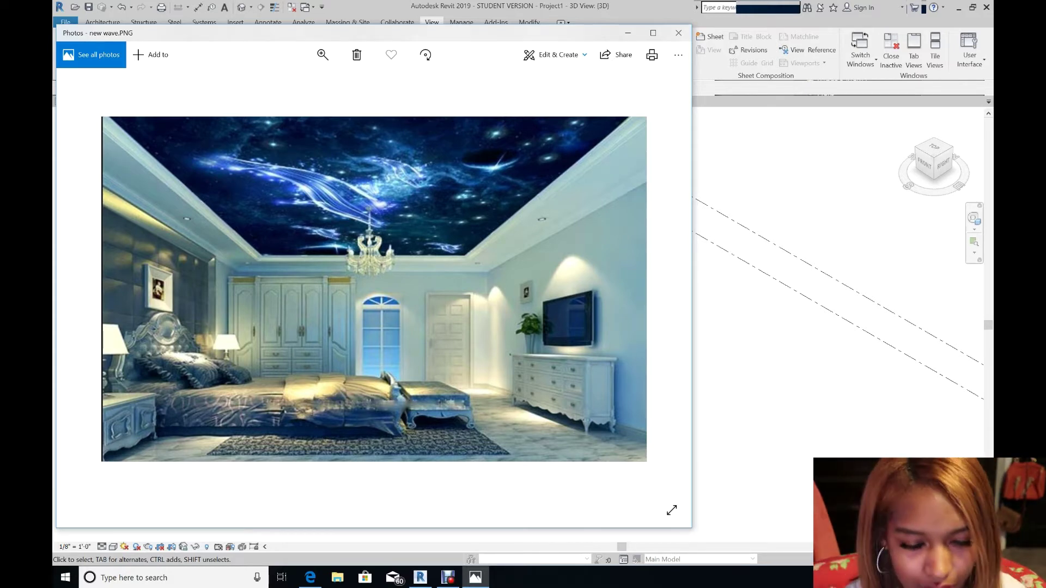
key(super+Down)
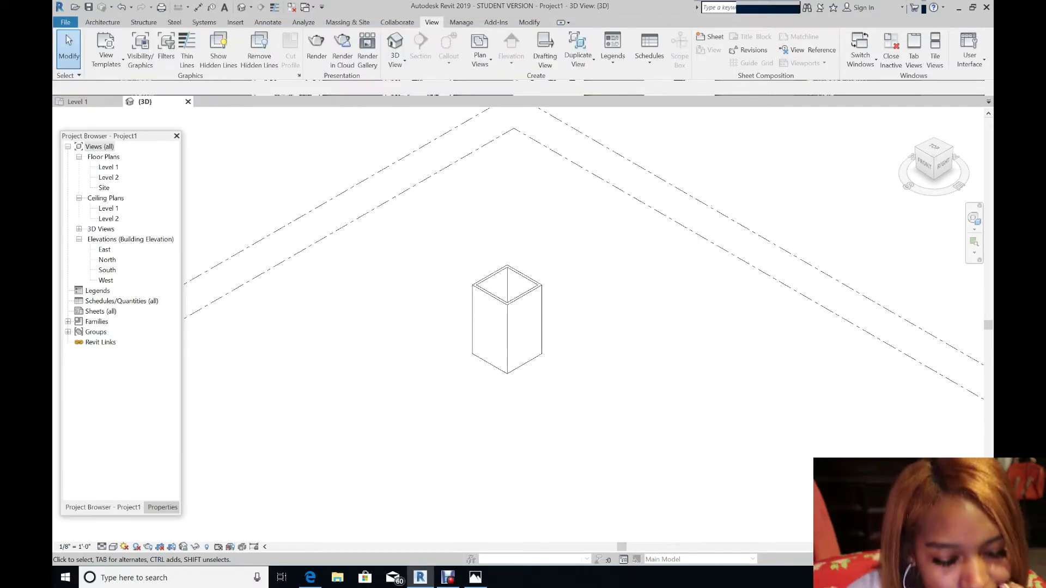
click(162, 507)
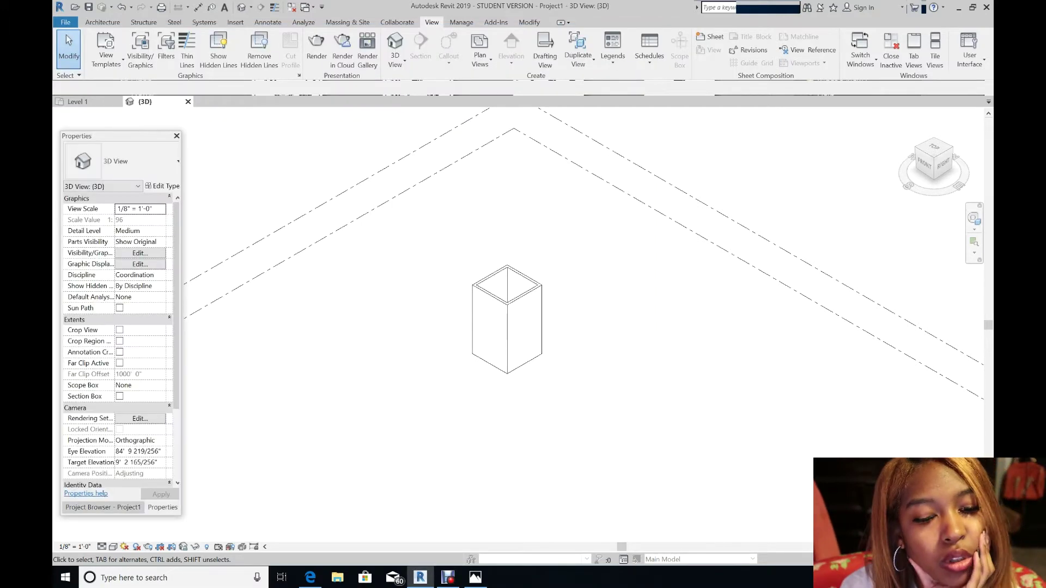
click(103, 507)
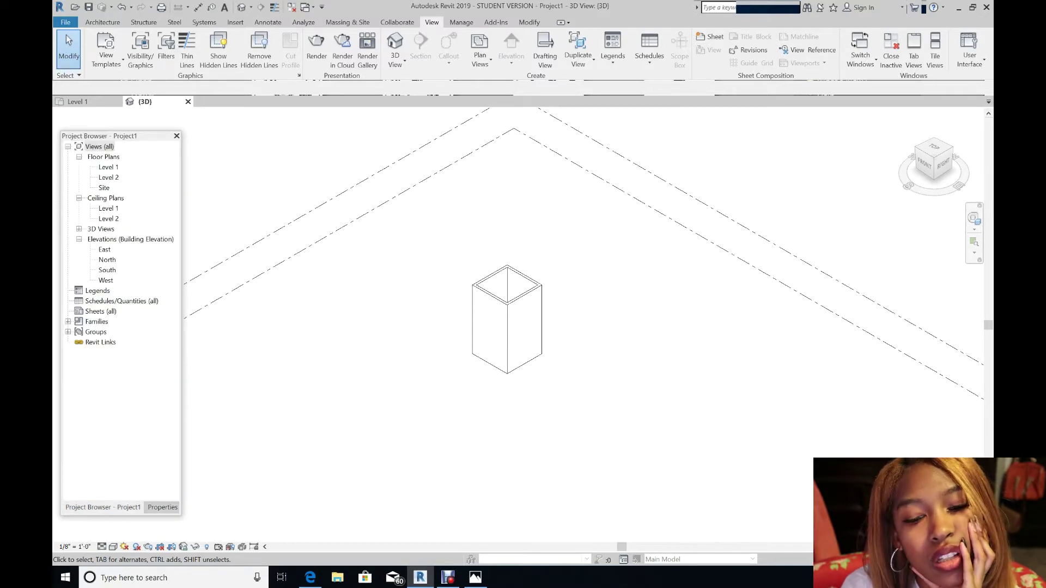
Open the South elevation and set the Level 2 elevation to 8'
double_click(107, 271)
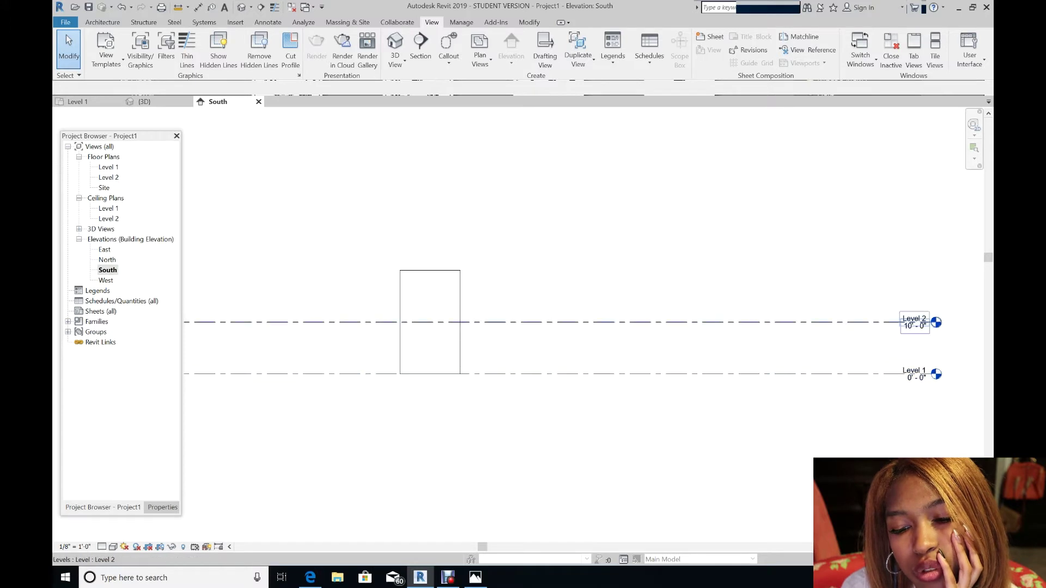
click(918, 323)
click(919, 324)
click(882, 328)
scroll(888, 329, up, 3)
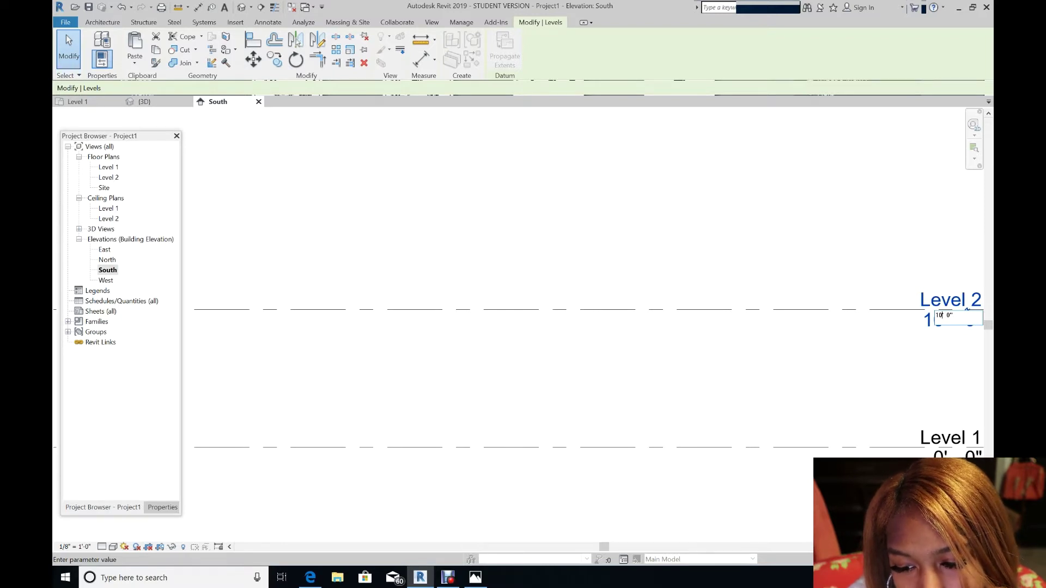
key(BackSpace)
key(BackSpace)
text(8)
key(Return)
scroll(968, 337, down, 5)
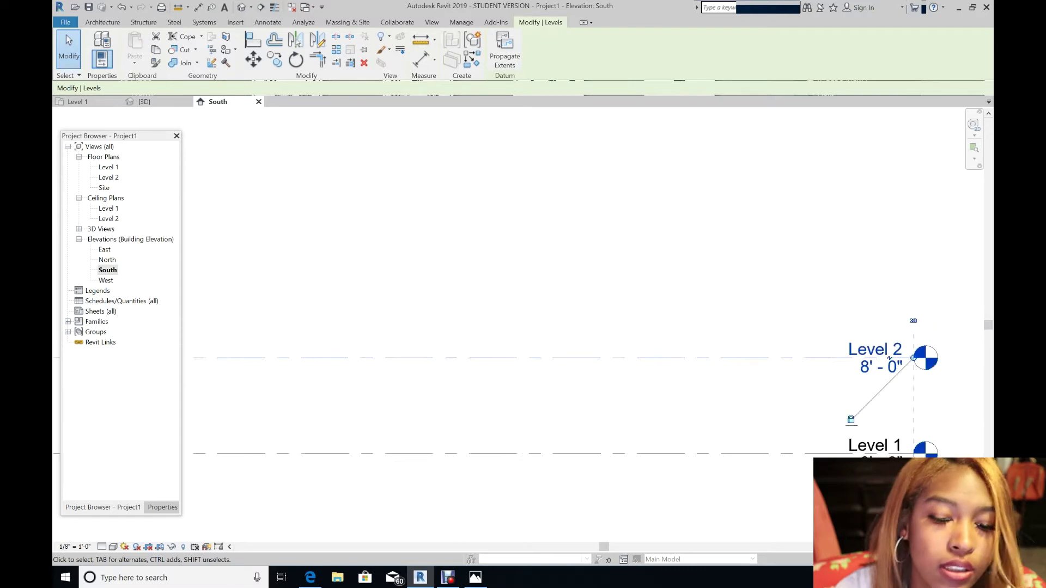
scroll(206, 487, up, 4)
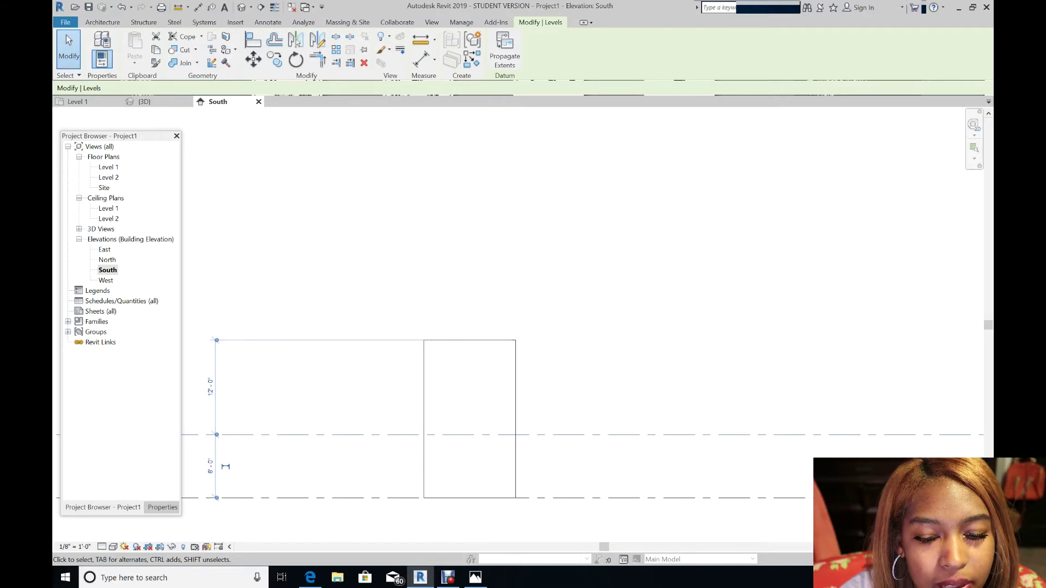
In the Level 1 floor plan, set the Top Constraint of all four walls to Up to level: Level 2
click(109, 166)
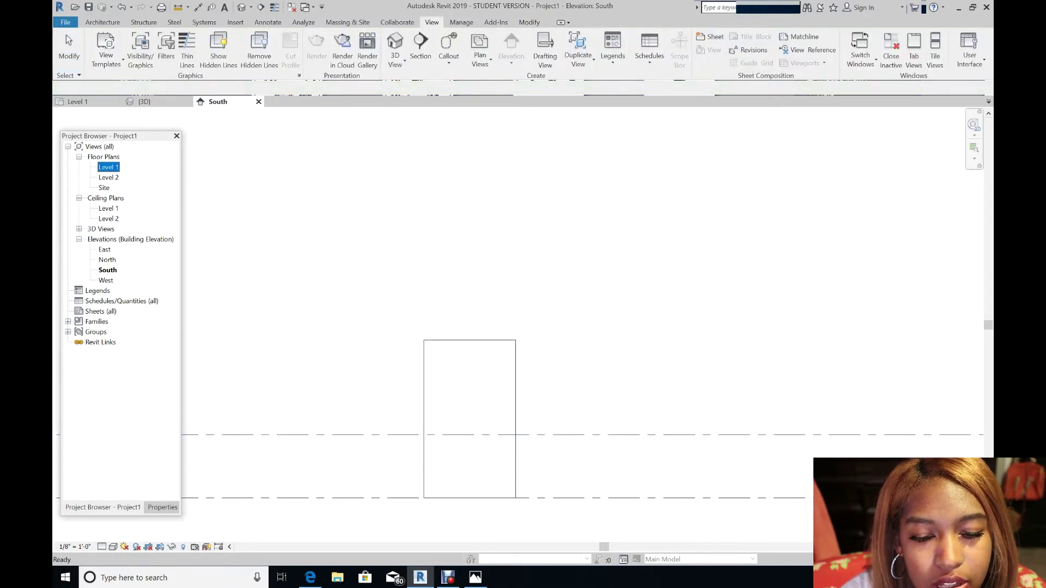
double_click(108, 167)
scroll(295, 195, down, 4)
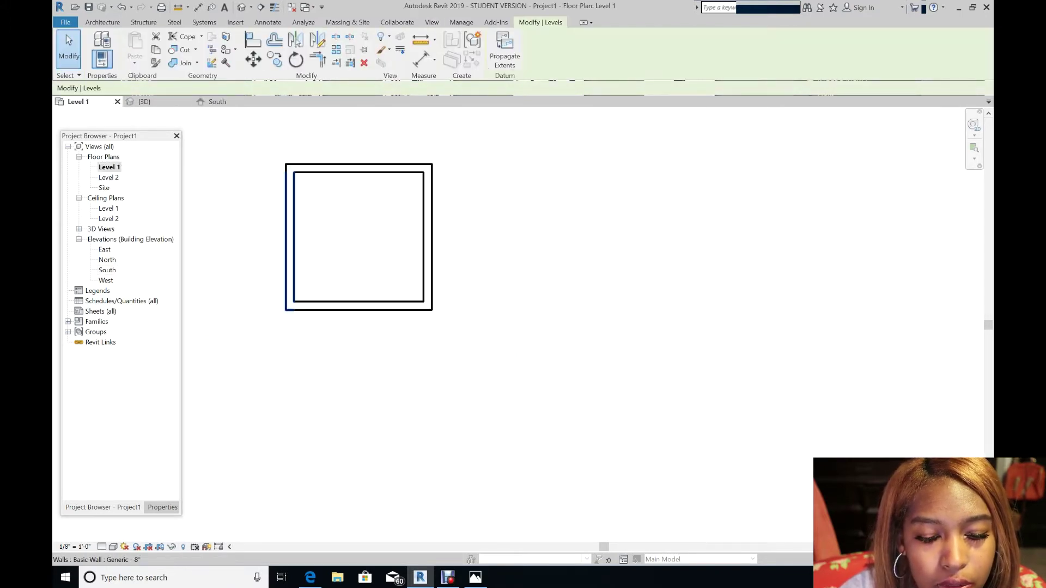
drag(240, 132, 482, 353)
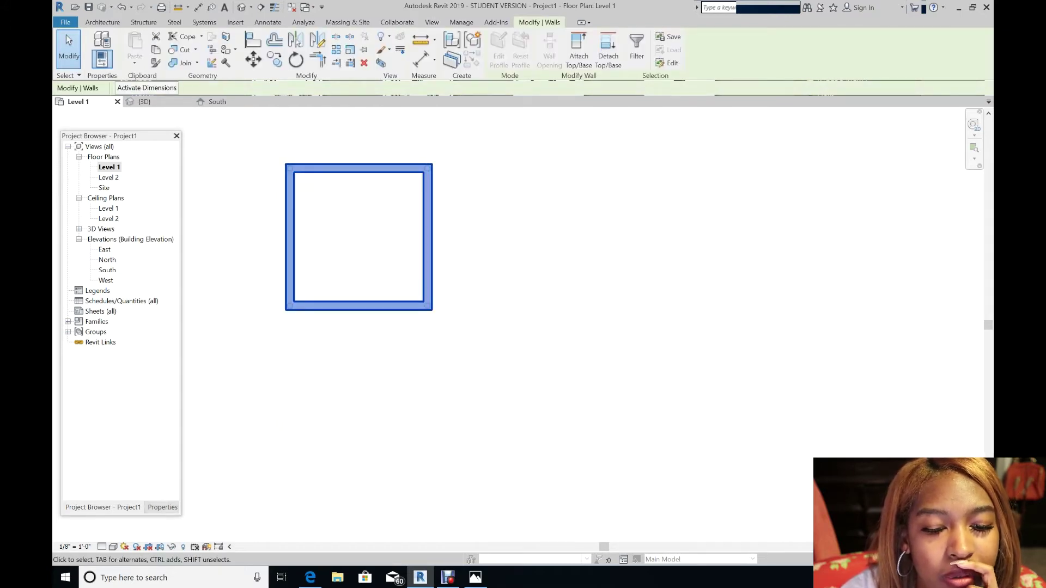
click(162, 508)
click(140, 264)
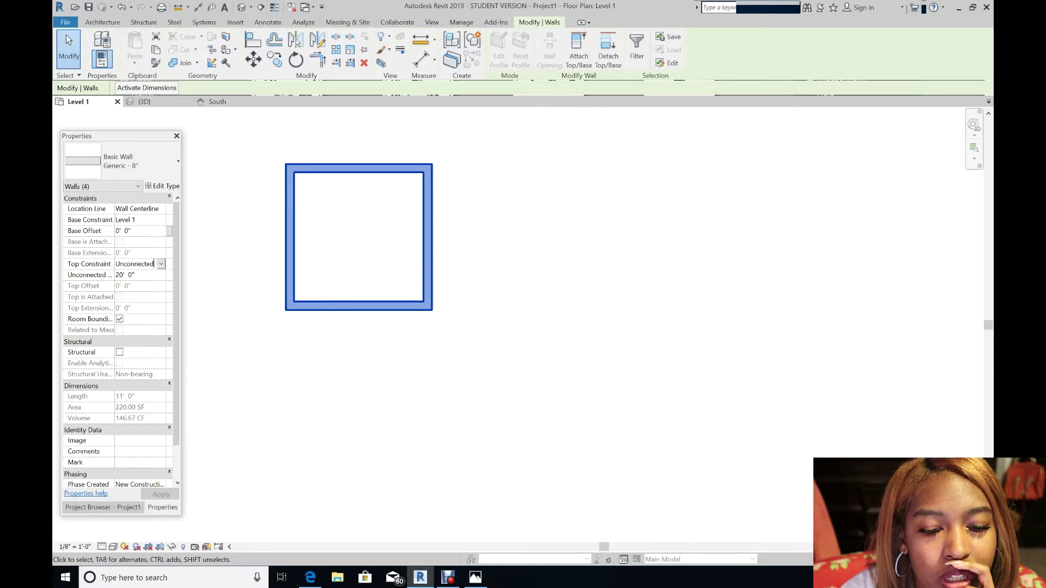
click(142, 264)
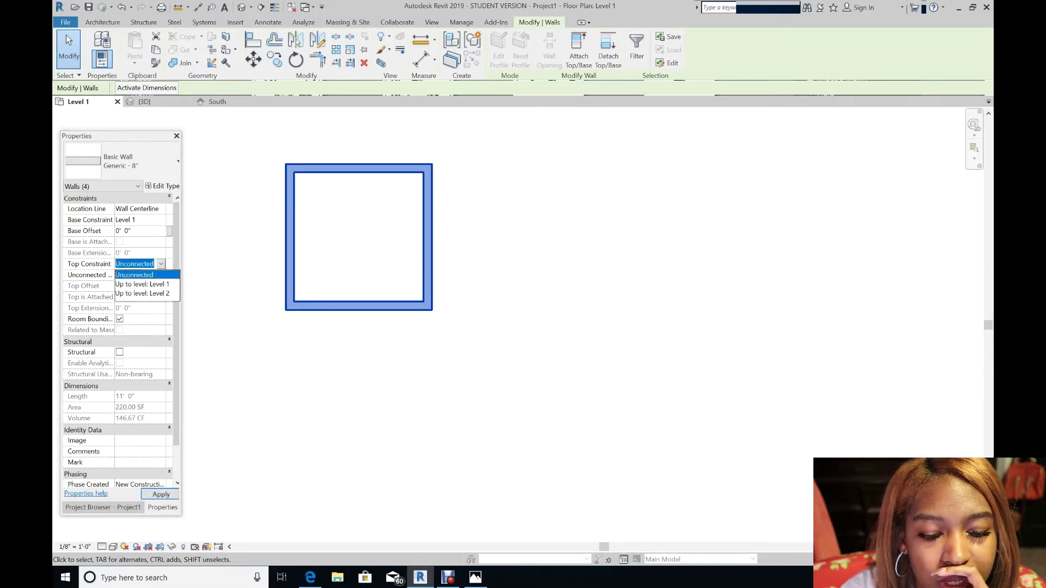
click(136, 292)
click(160, 495)
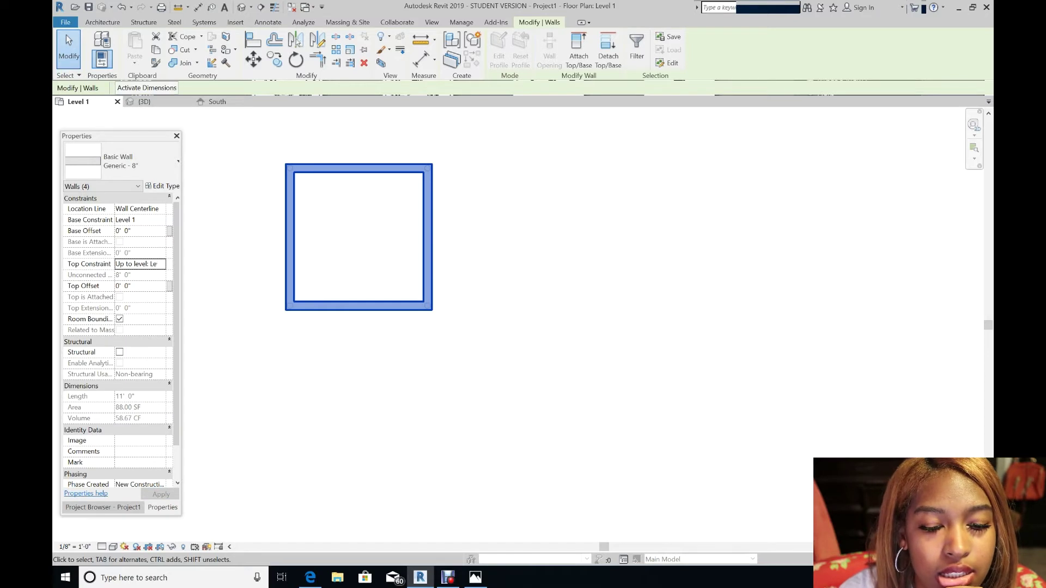
Open the South elevation and check the walls' height against the level lines
click(102, 507)
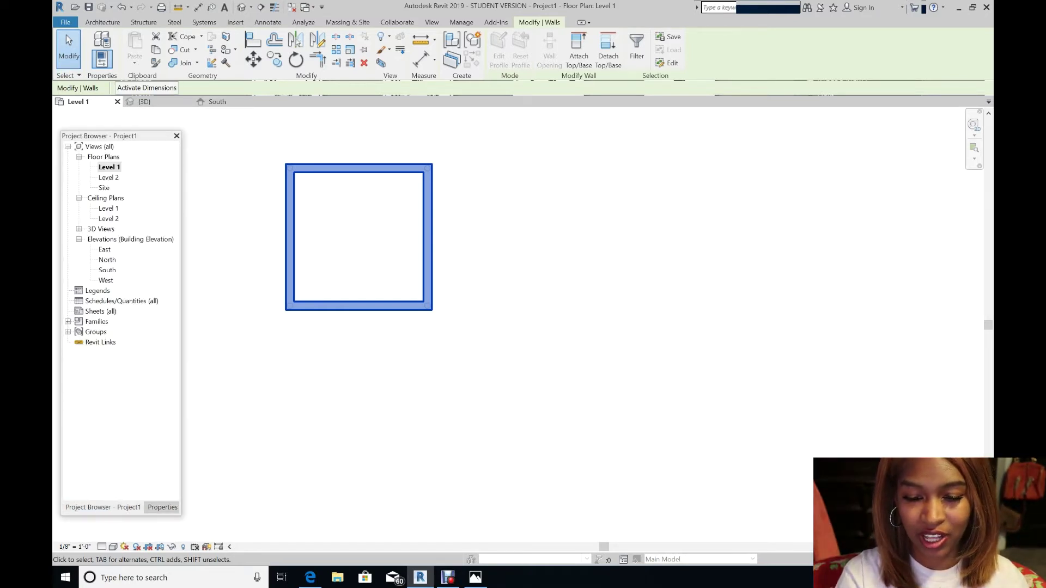
double_click(107, 270)
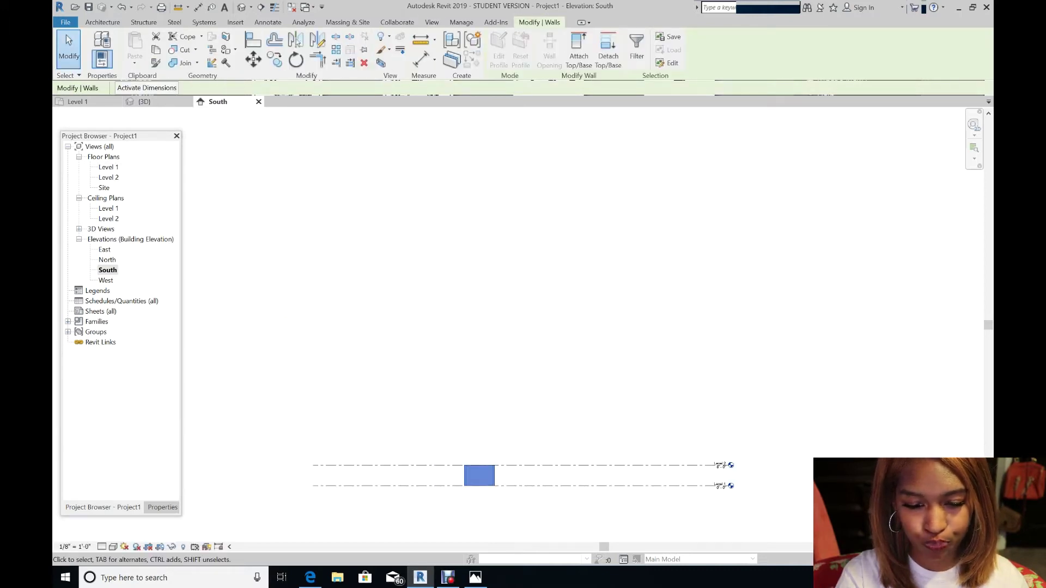
scroll(481, 477, up, 4)
scroll(481, 478, down, 2)
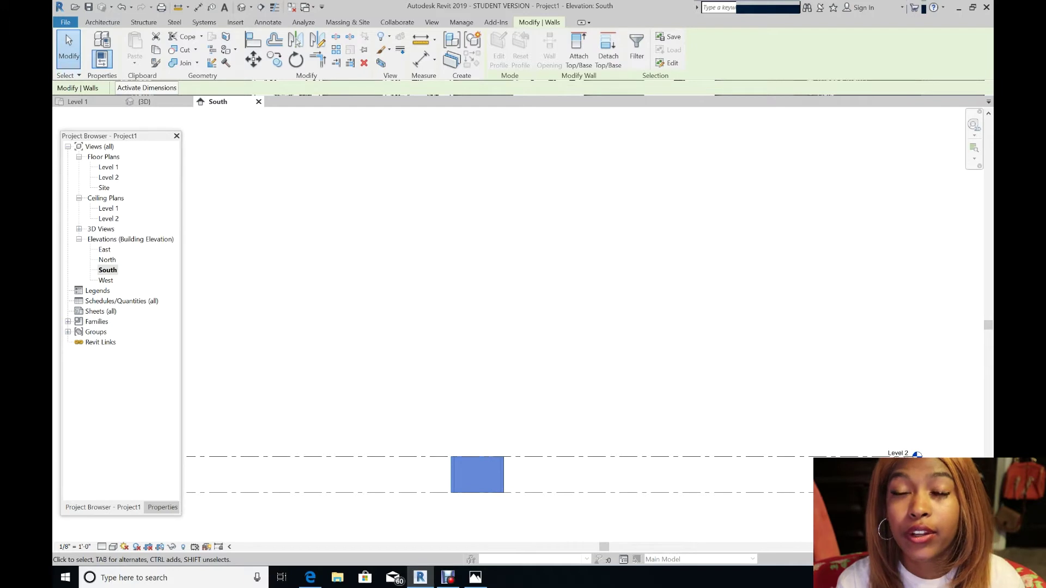
scroll(497, 470, up, 2)
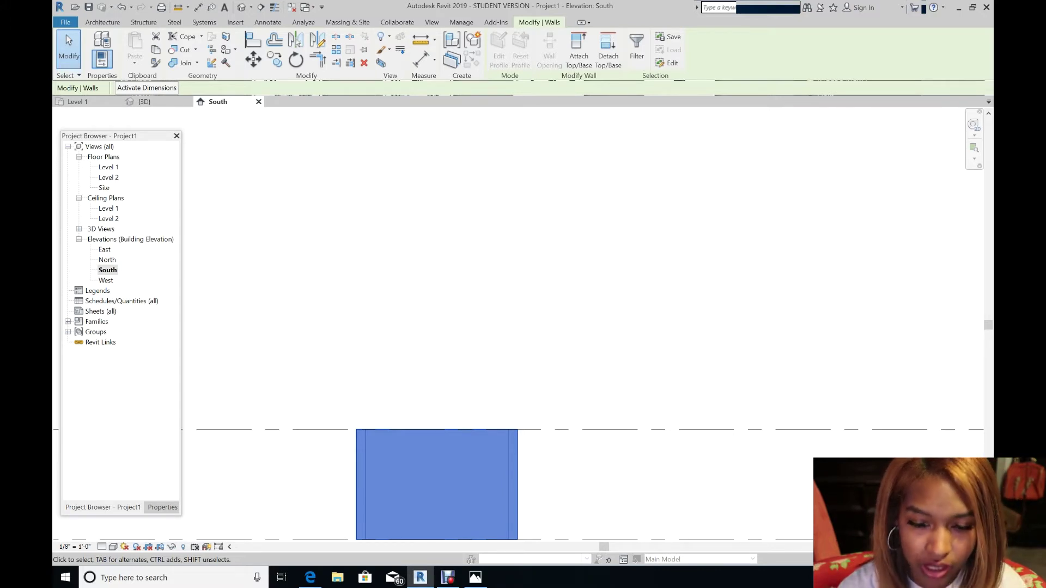
Delete the south wall in the South elevation to open the front of the room
key(Escape)
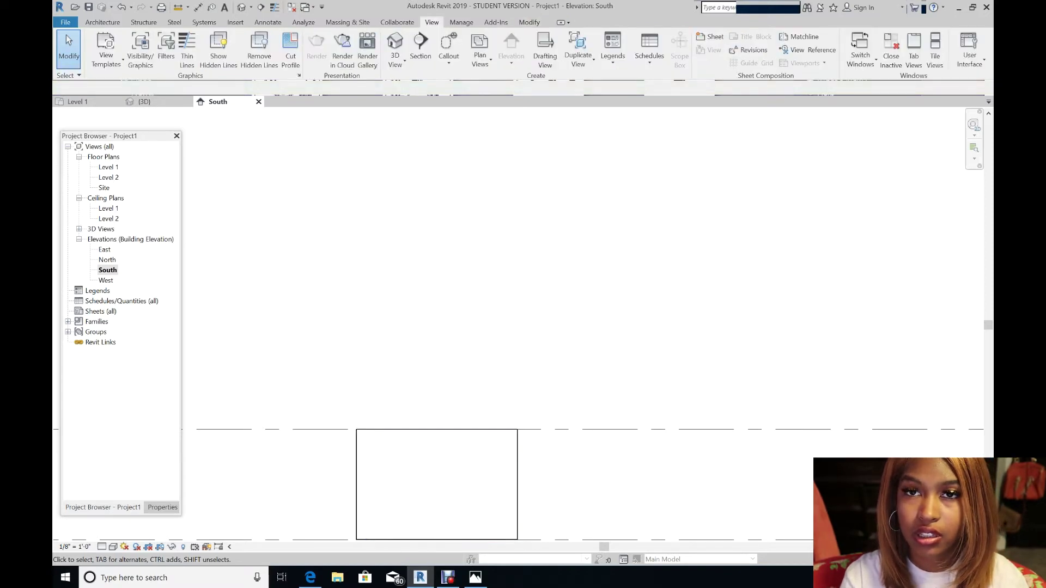
click(441, 429)
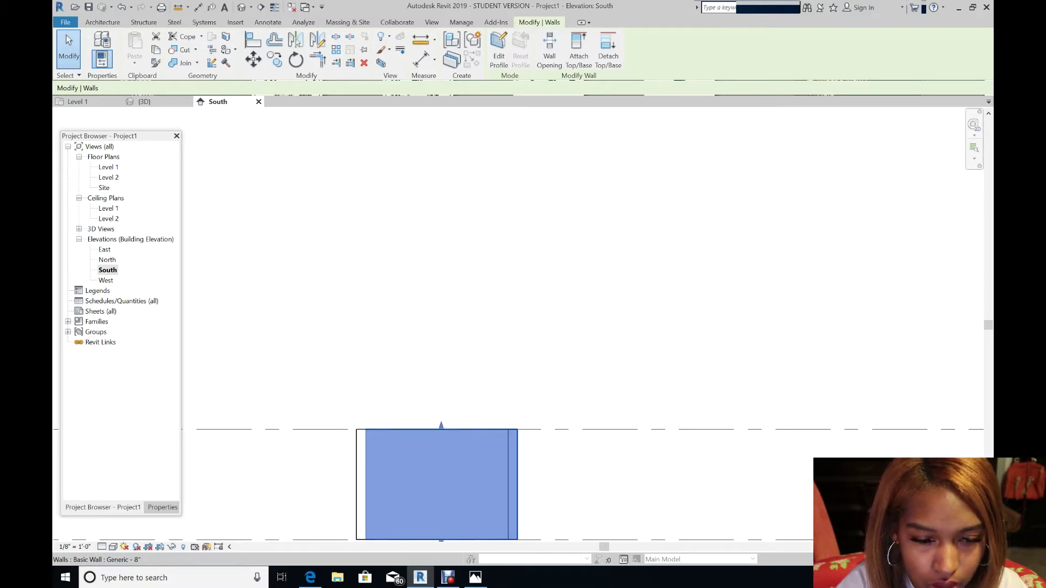
key(Escape)
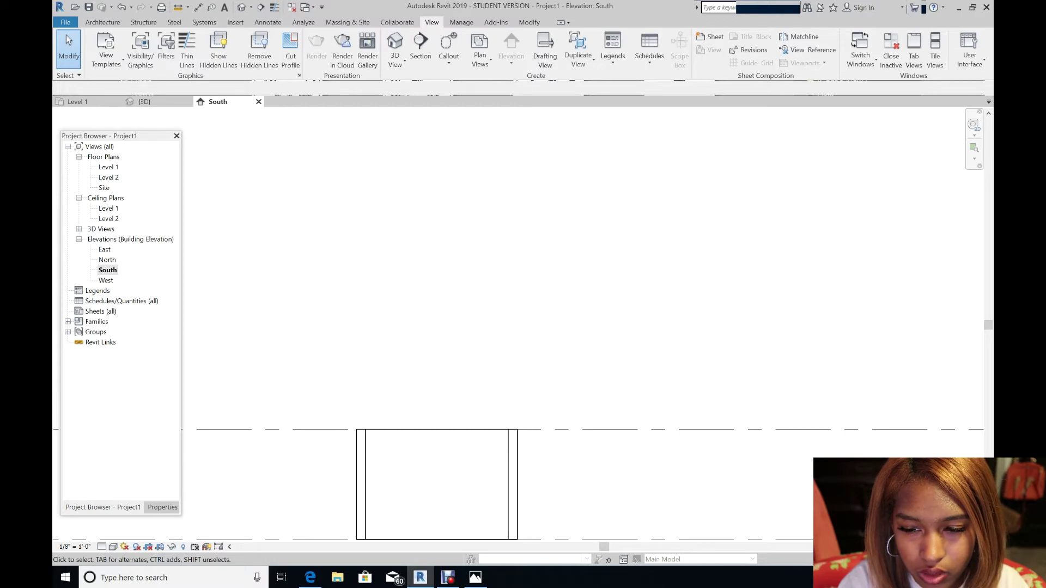
Open the default 3D view and orbit to examine the open side of the three-walled room
double_click(101, 229)
double_click(105, 240)
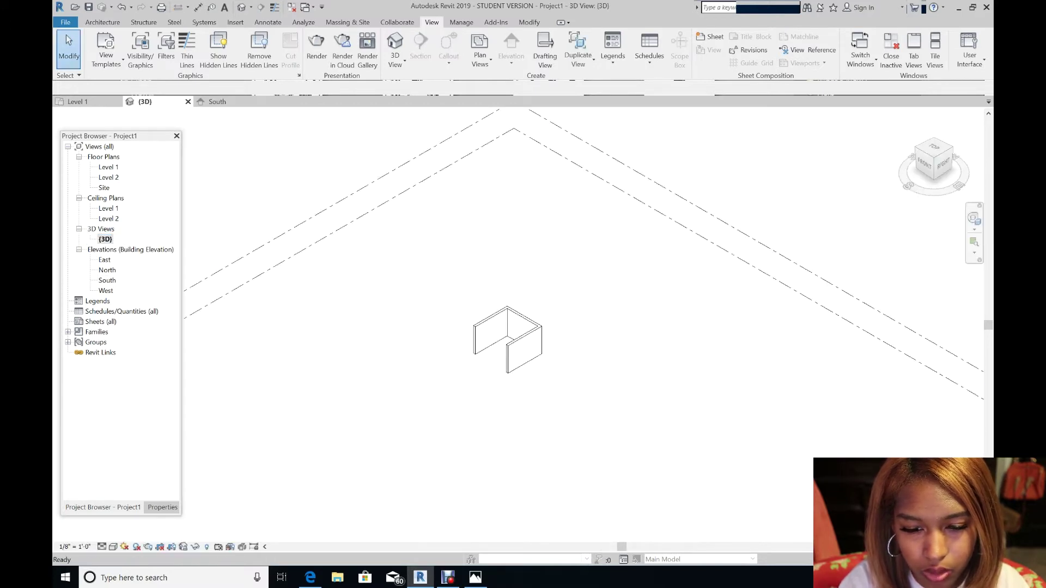
click(973, 218)
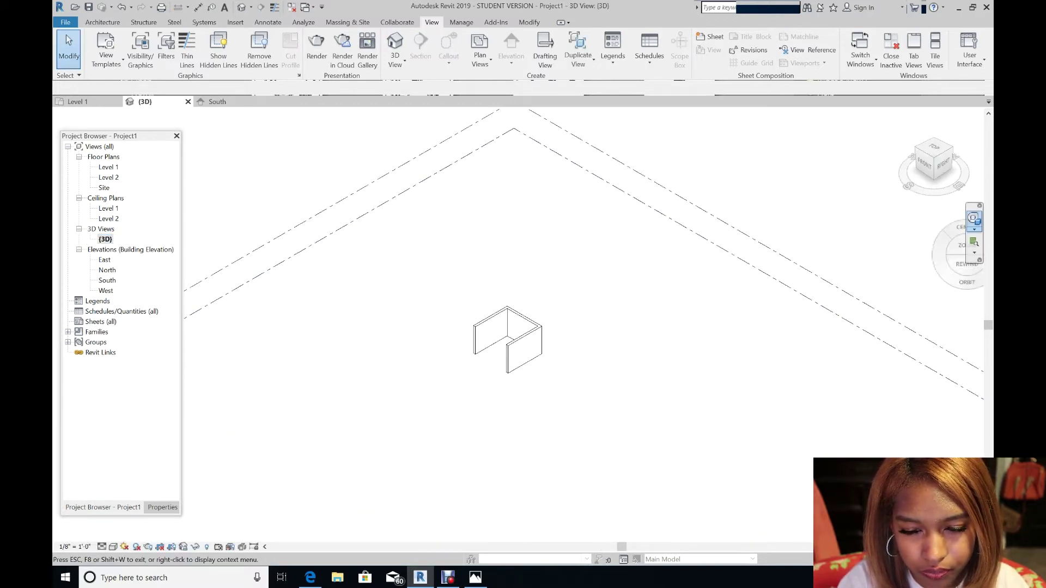
drag(362, 314, 607, 304)
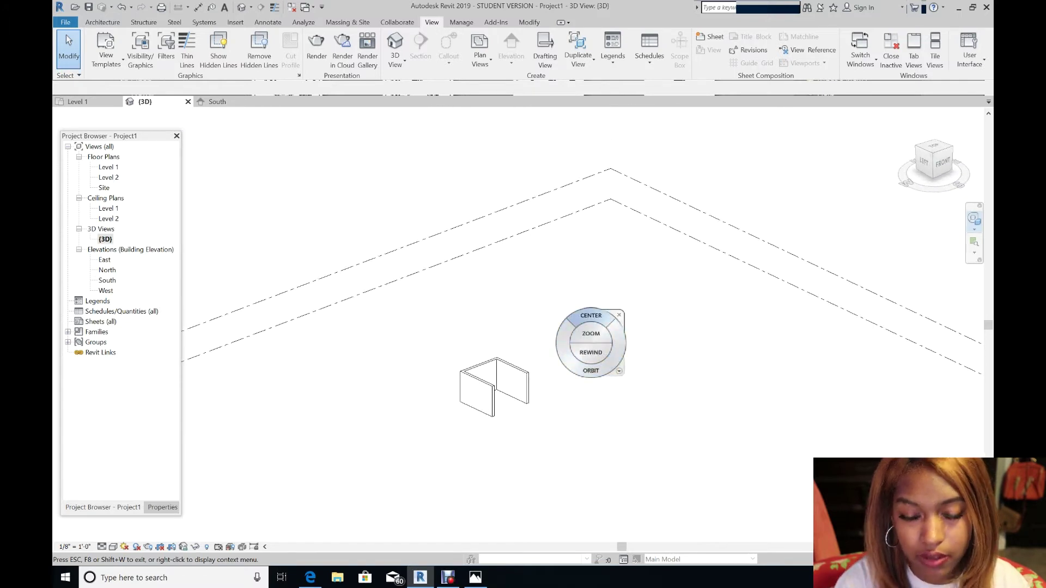
key(Escape)
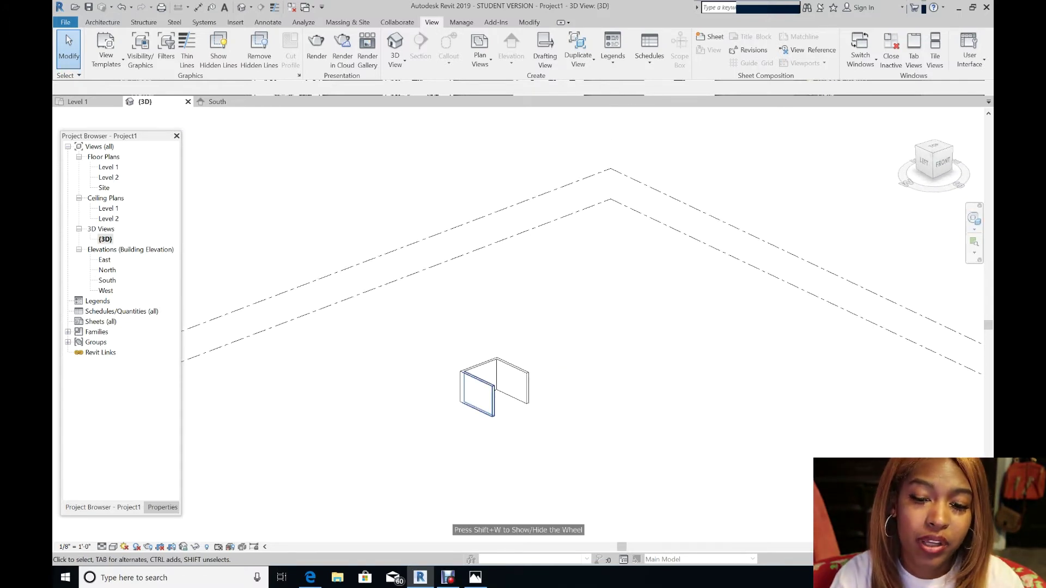
scroll(494, 417, up, 3)
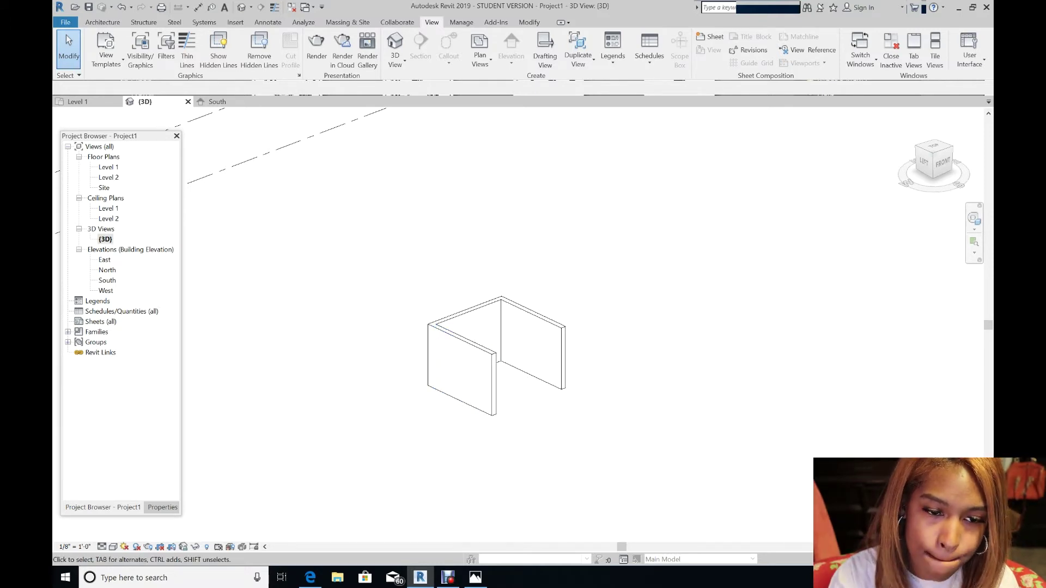
In the Level 1 floor plan, create a floor with a rectangular boundary along the walls' outer faces, about 11'-4" deep
double_click(109, 167)
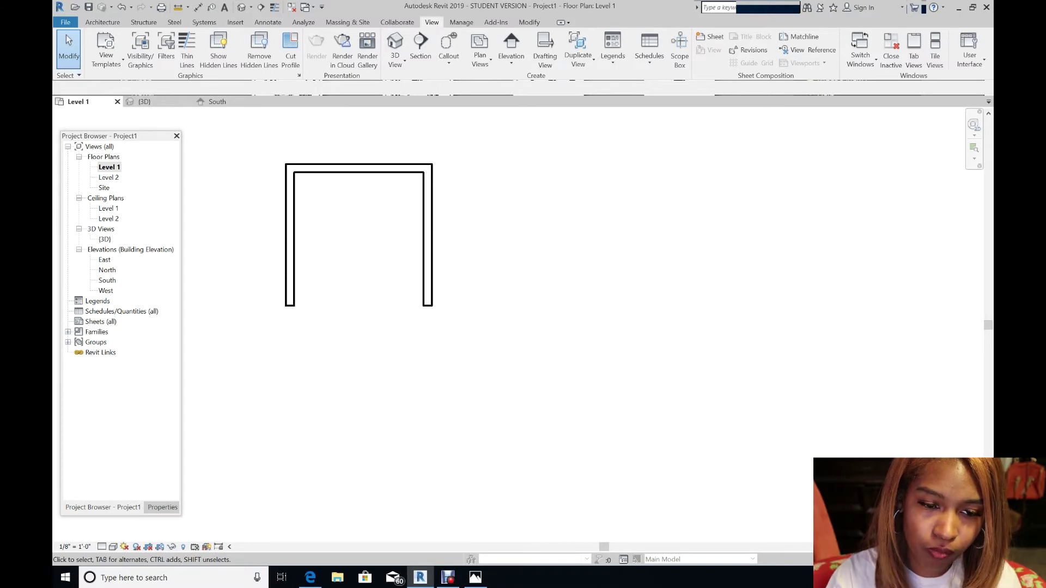
scroll(258, 167, up, 2)
click(103, 21)
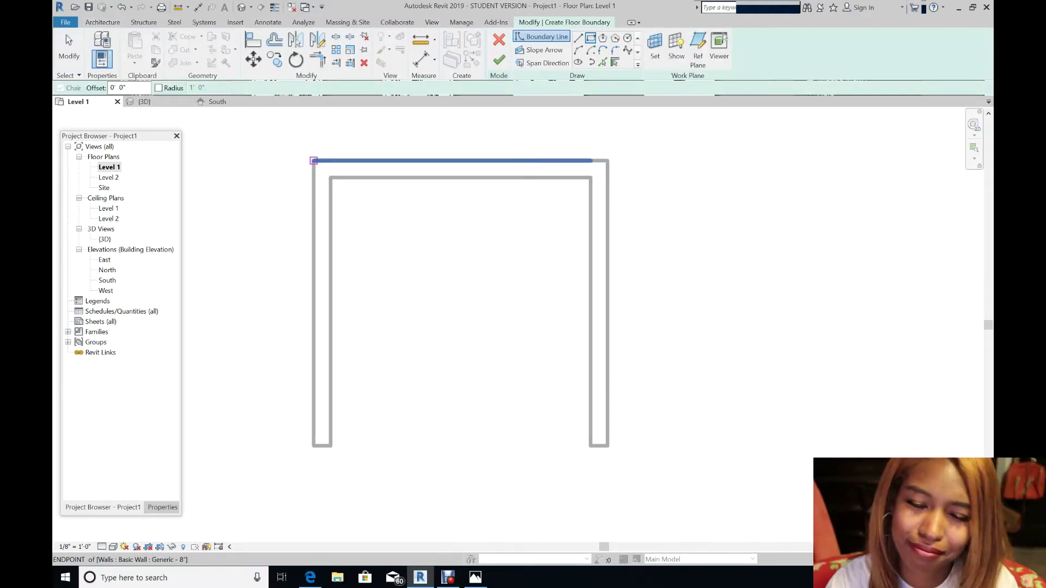
click(314, 161)
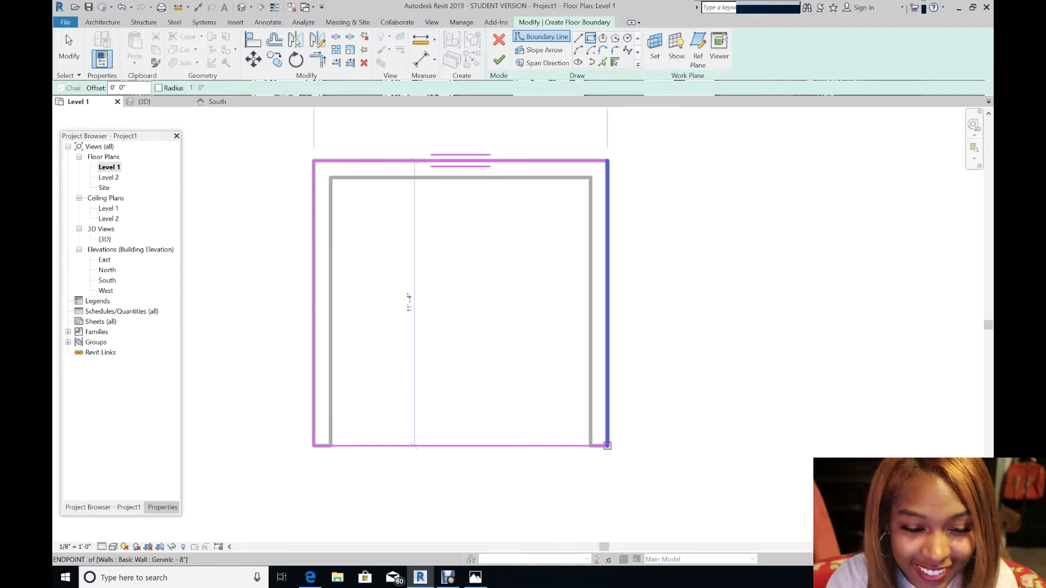
click(608, 446)
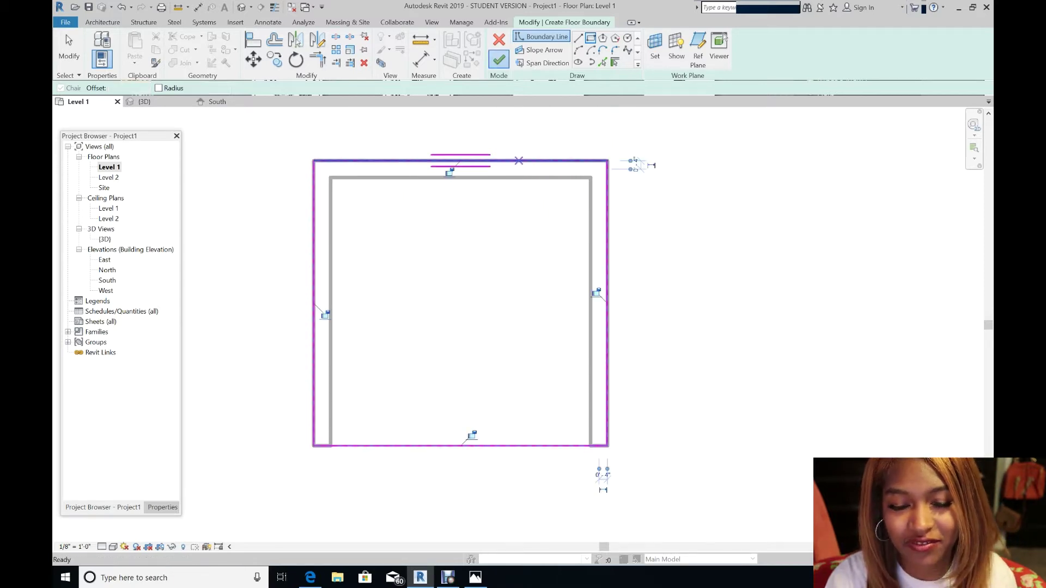
click(499, 60)
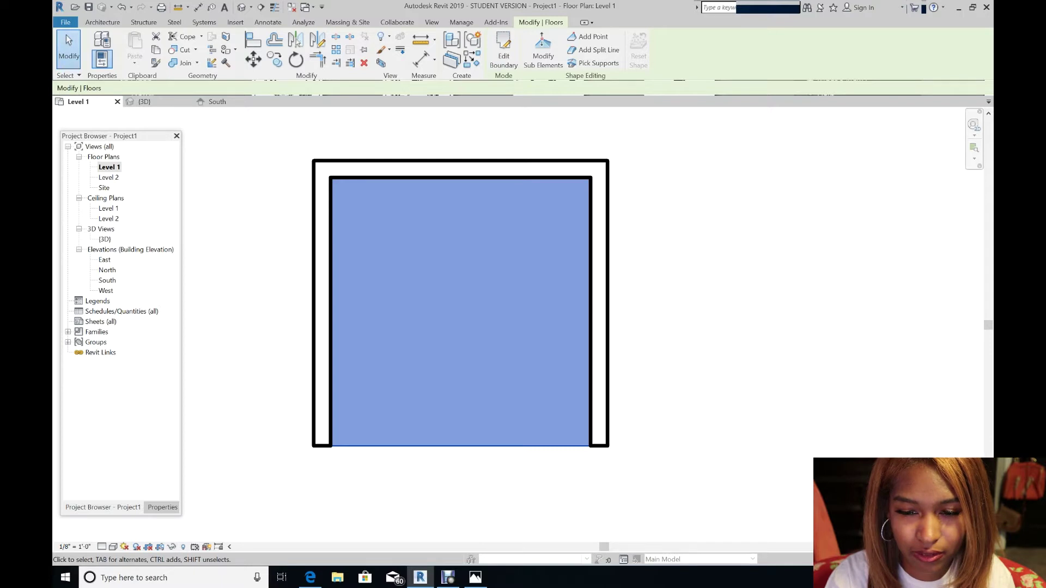
Return to the 3D view and orbit toward the front to examine the new floor and walls
key(ctrl+Tab)
key(Escape)
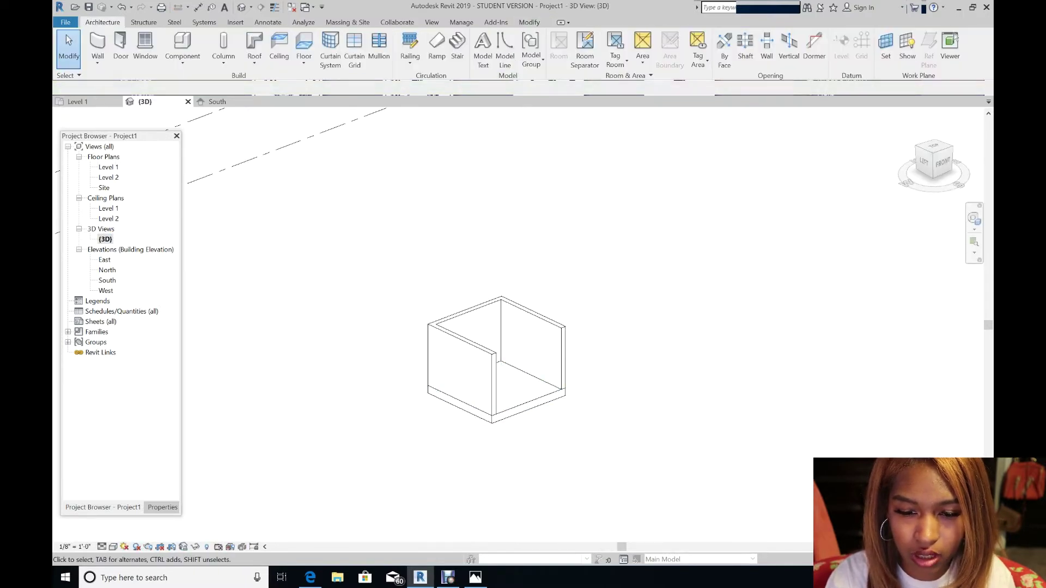
scroll(578, 345, up, 3)
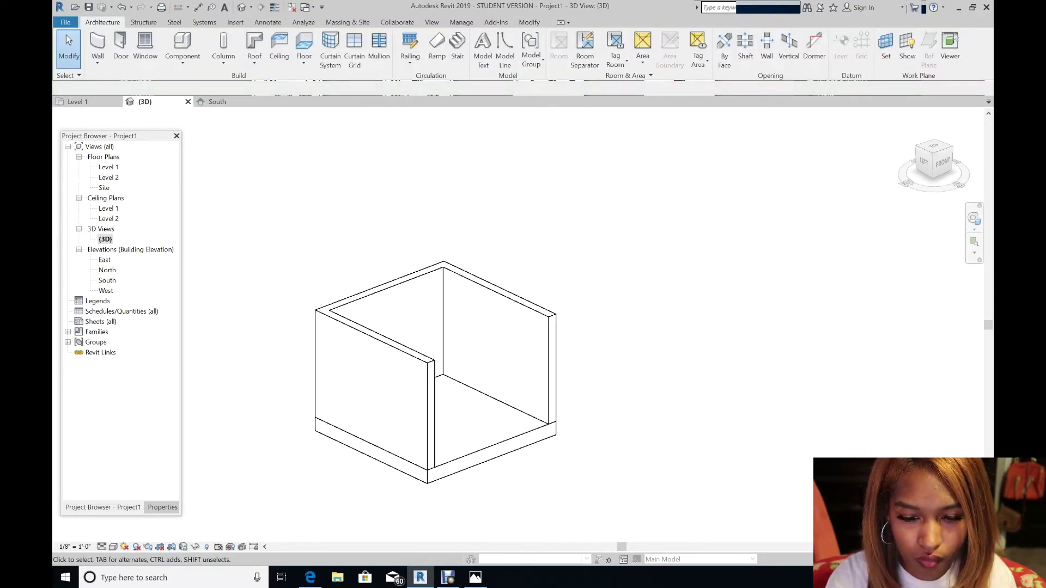
click(974, 219)
drag(660, 308, 559, 304)
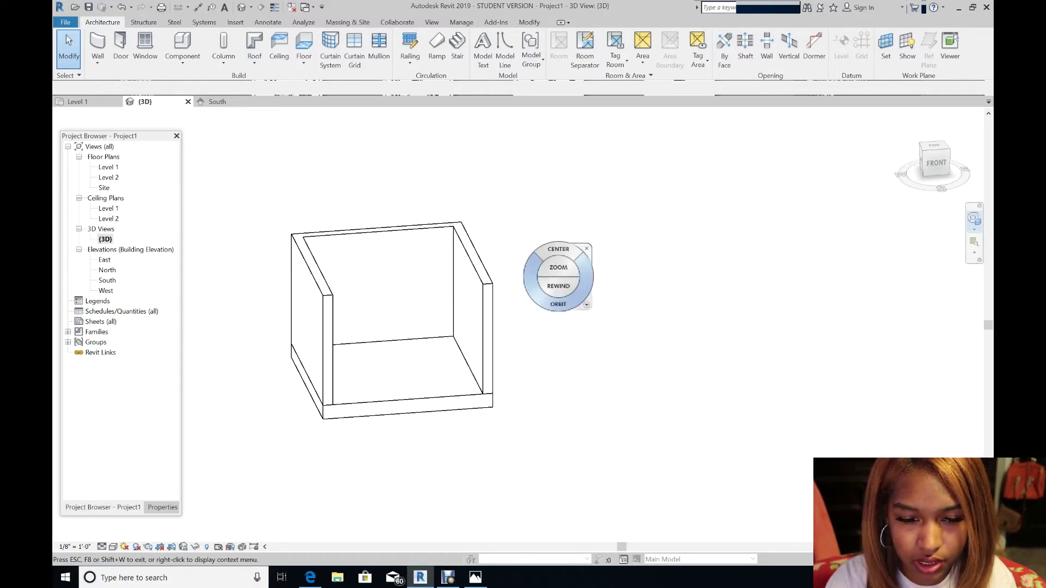
click(586, 249)
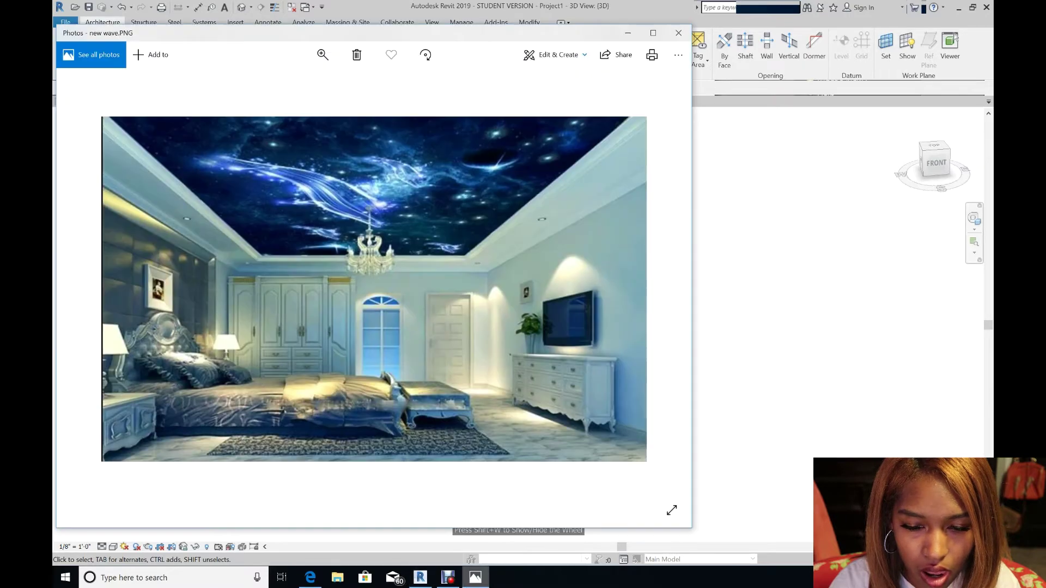
Compare the bedroom reference picture with the 3D model, viewing the room's interior through its open side
click(476, 578)
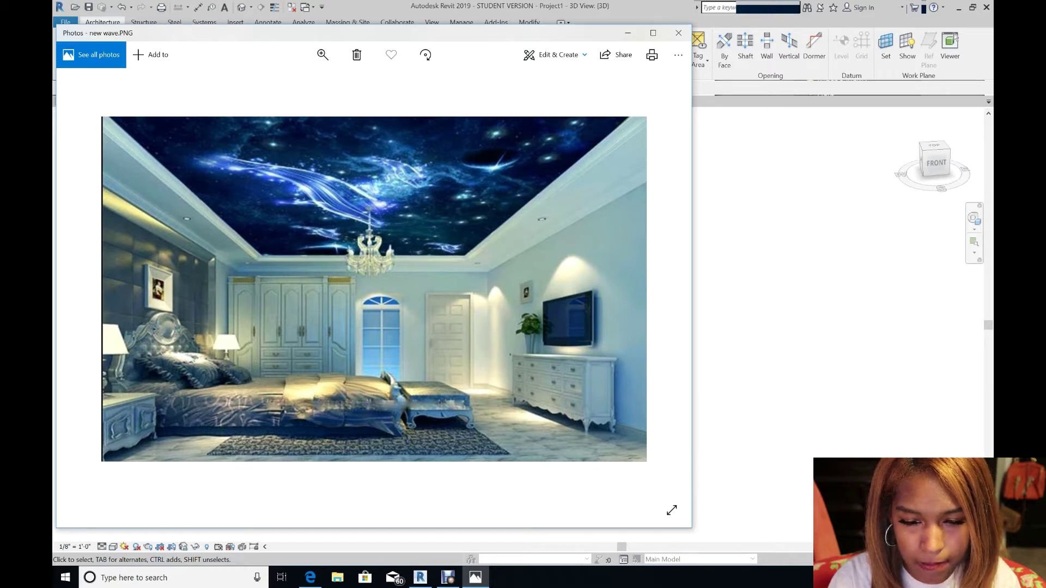
click(420, 577)
scroll(423, 343, up, 4)
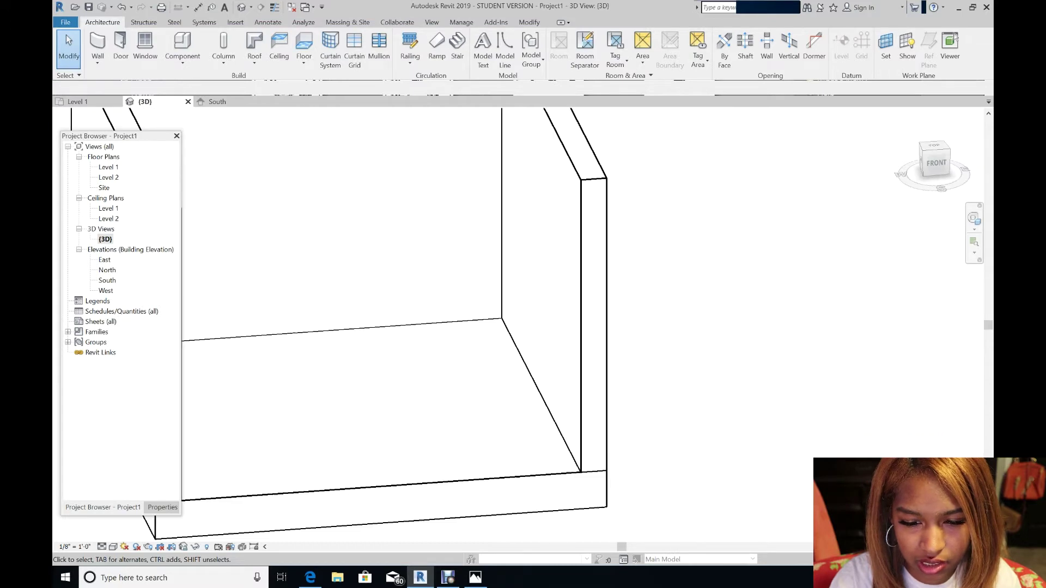
click(974, 219)
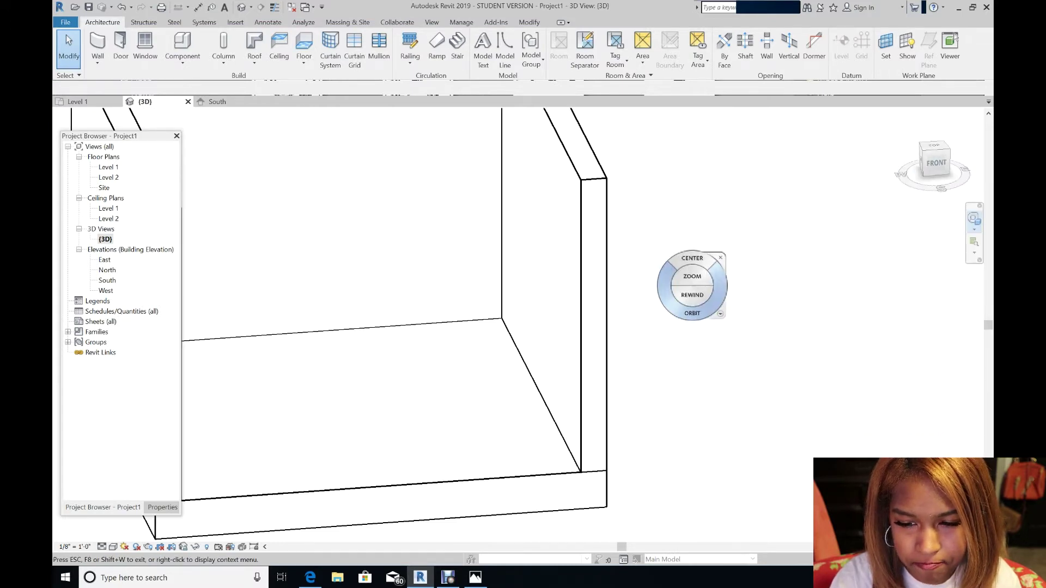
drag(666, 325, 753, 288)
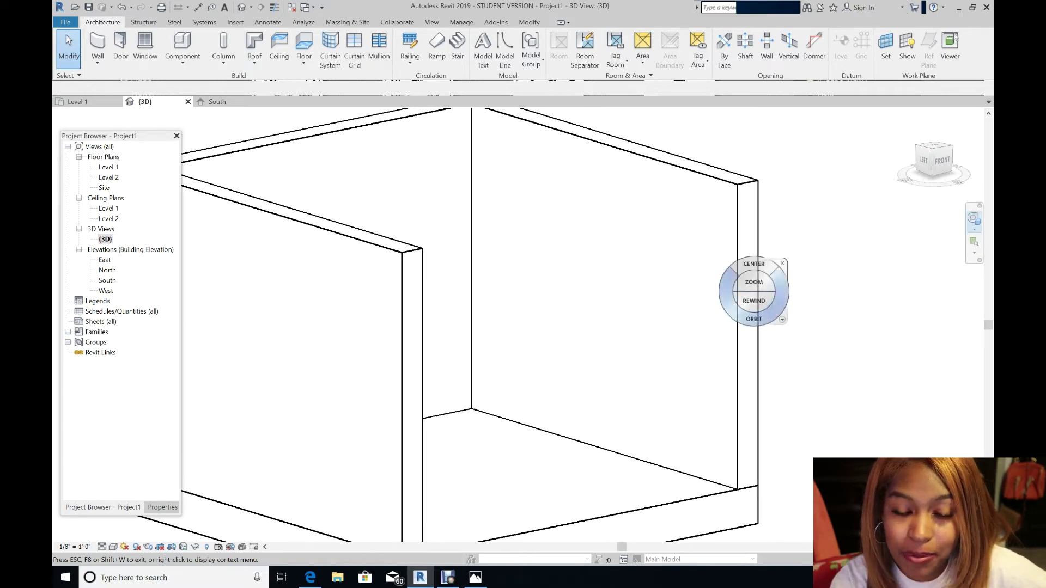
key(Escape)
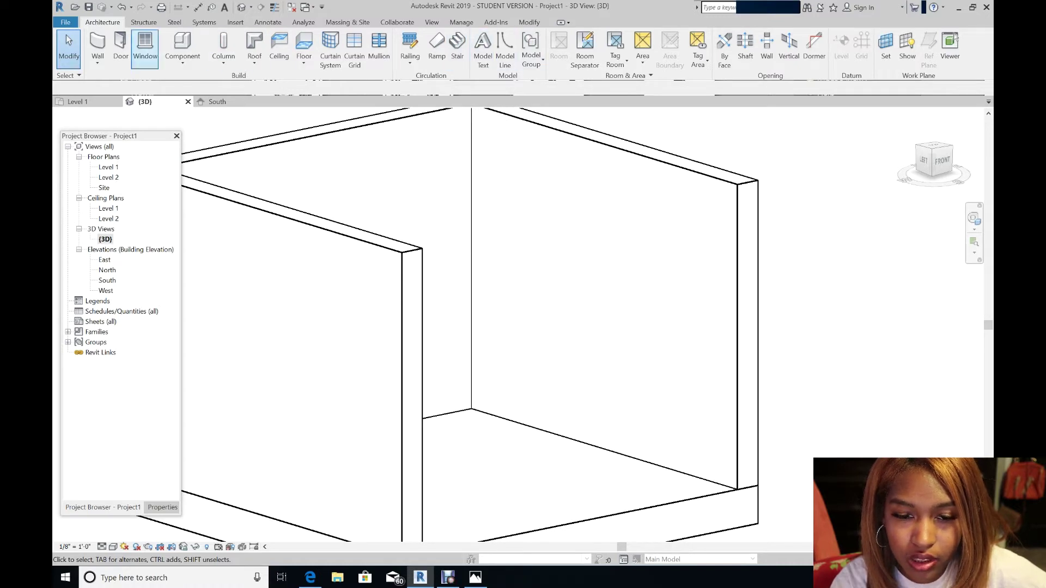
Start an in-place model component in the Furniture category and name it dresser
click(182, 48)
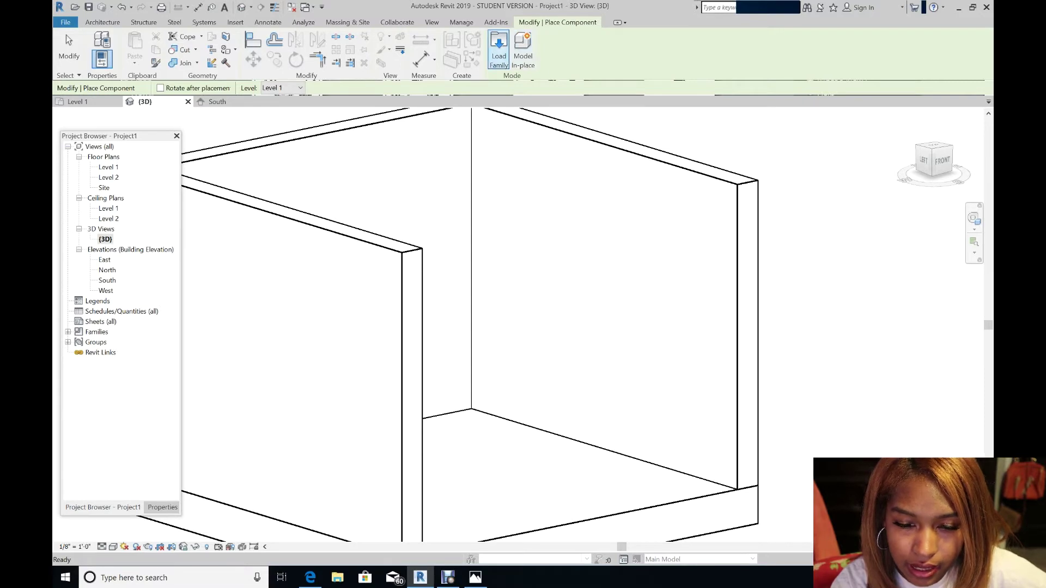
click(523, 44)
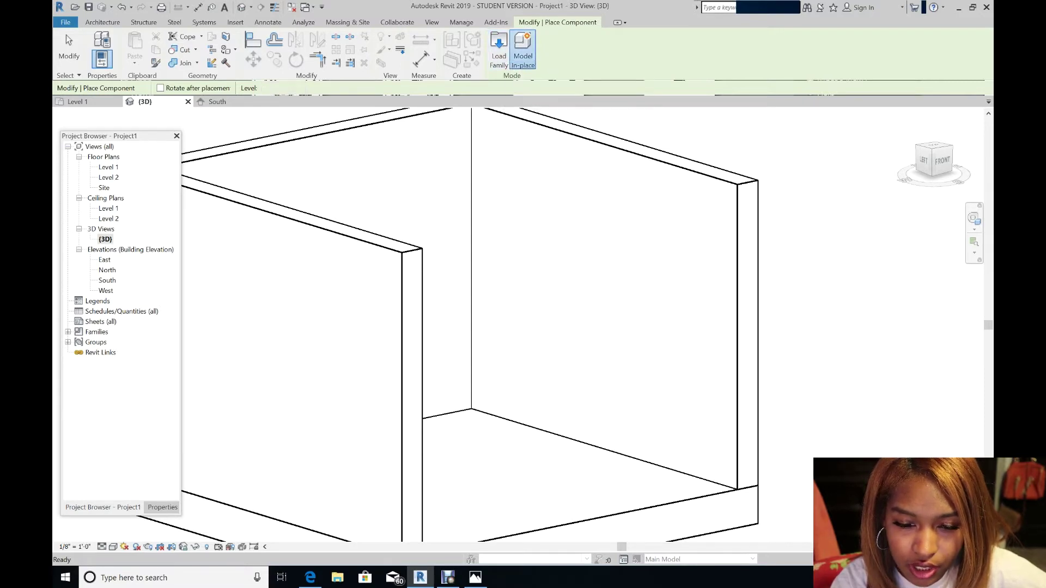
scroll(521, 248, down, 3)
click(466, 272)
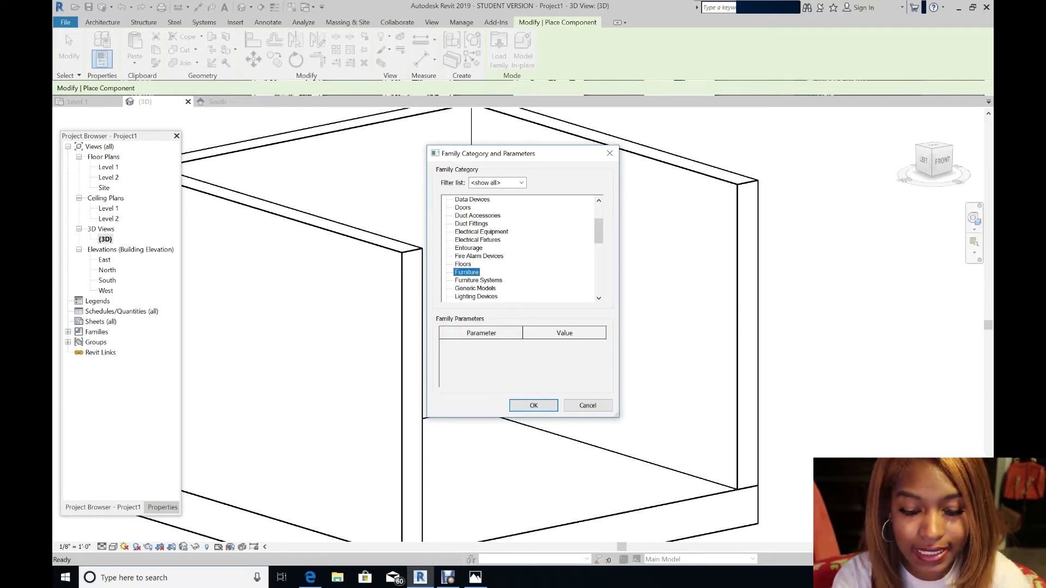
click(545, 406)
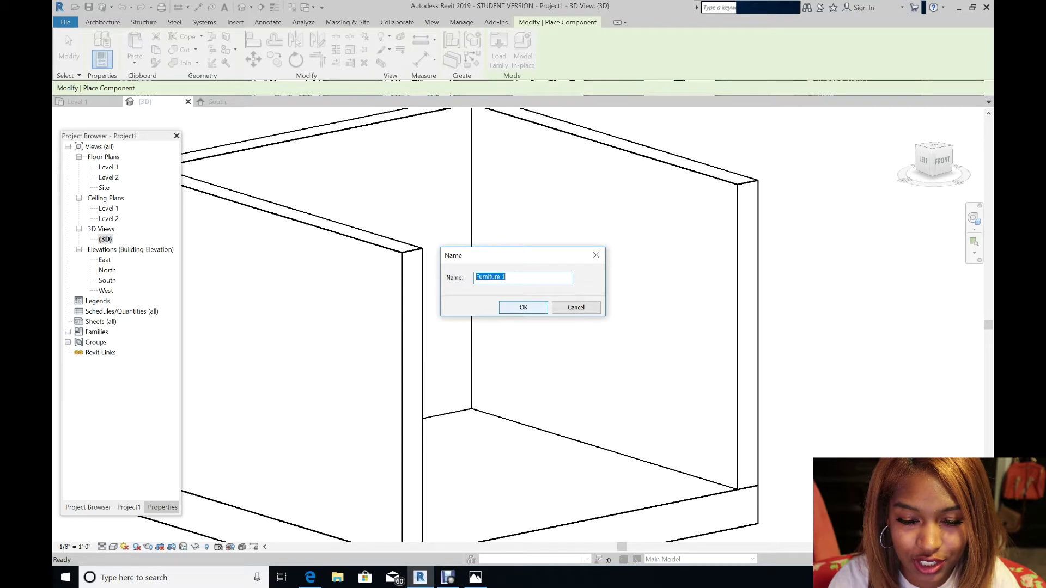
text(dresser)
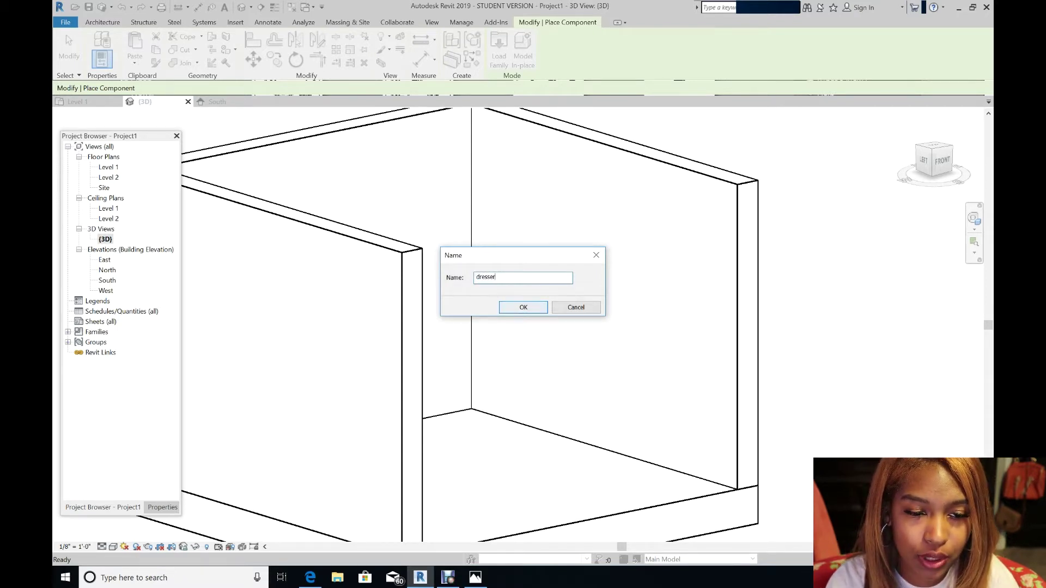
key(Return)
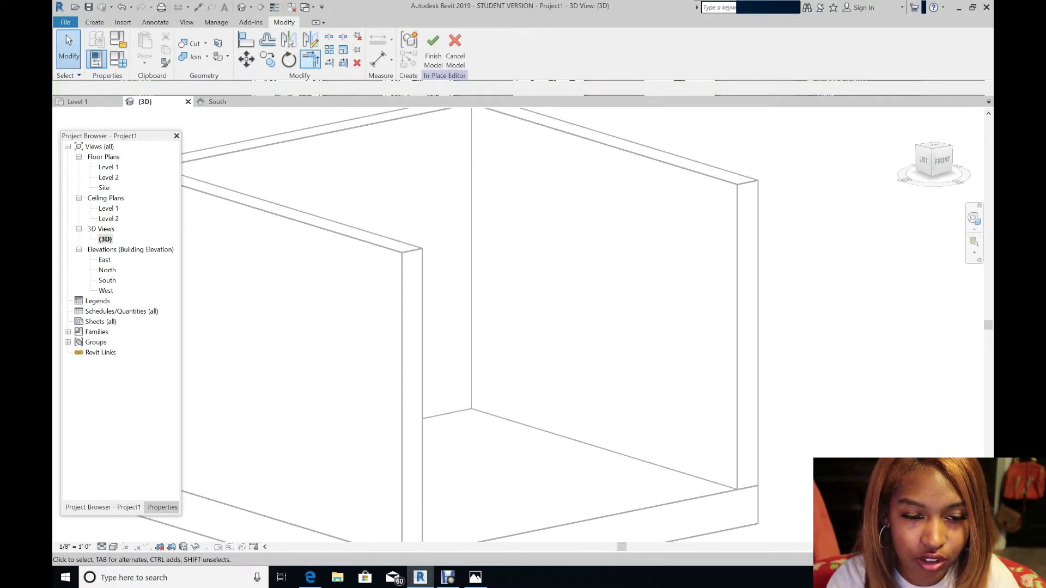
Start an Extrusion for the dresser and set its work plane to the top face of the floor
click(94, 23)
right_click(101, 24)
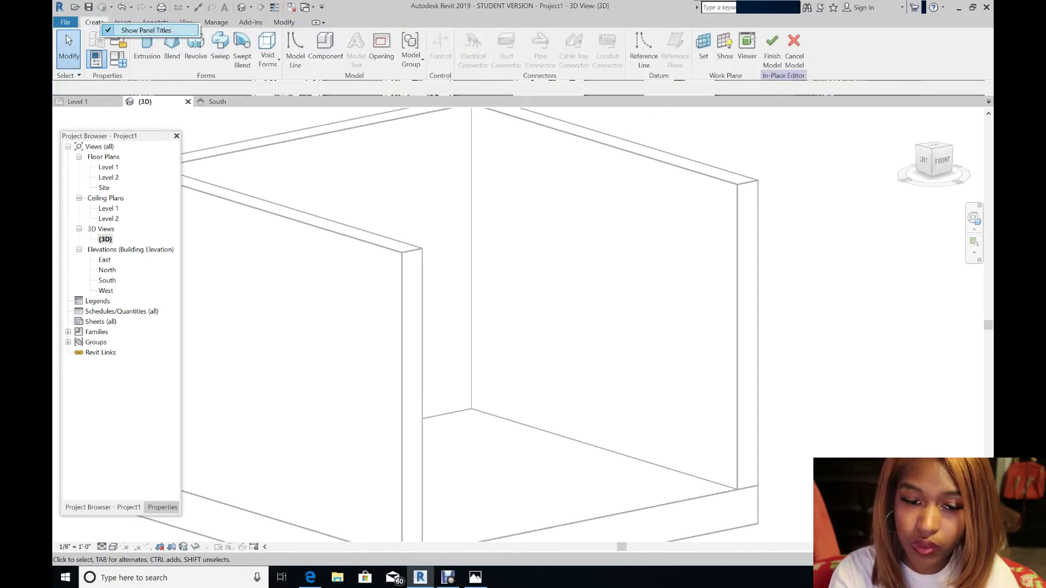
click(147, 48)
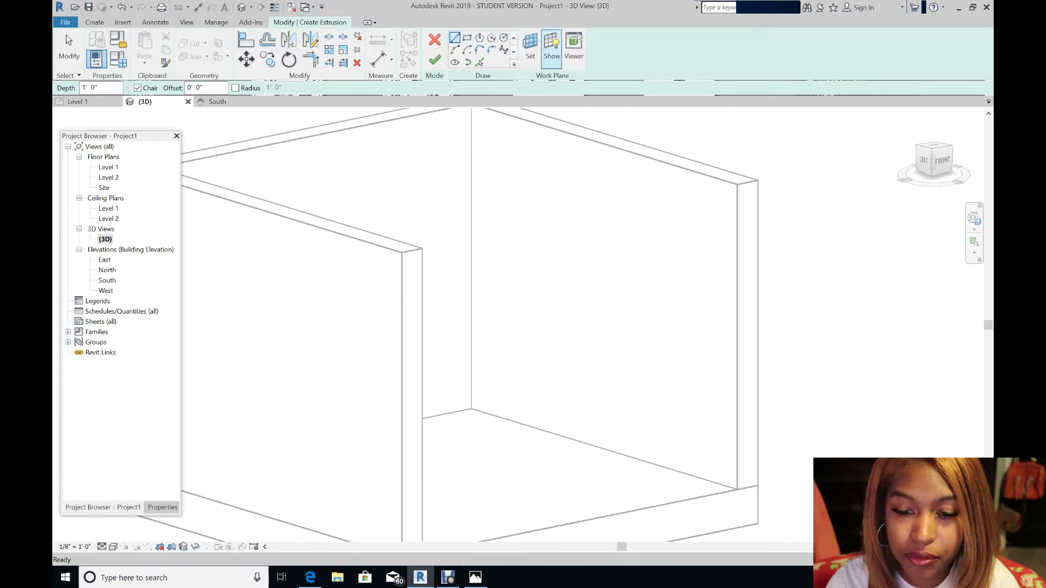
click(530, 46)
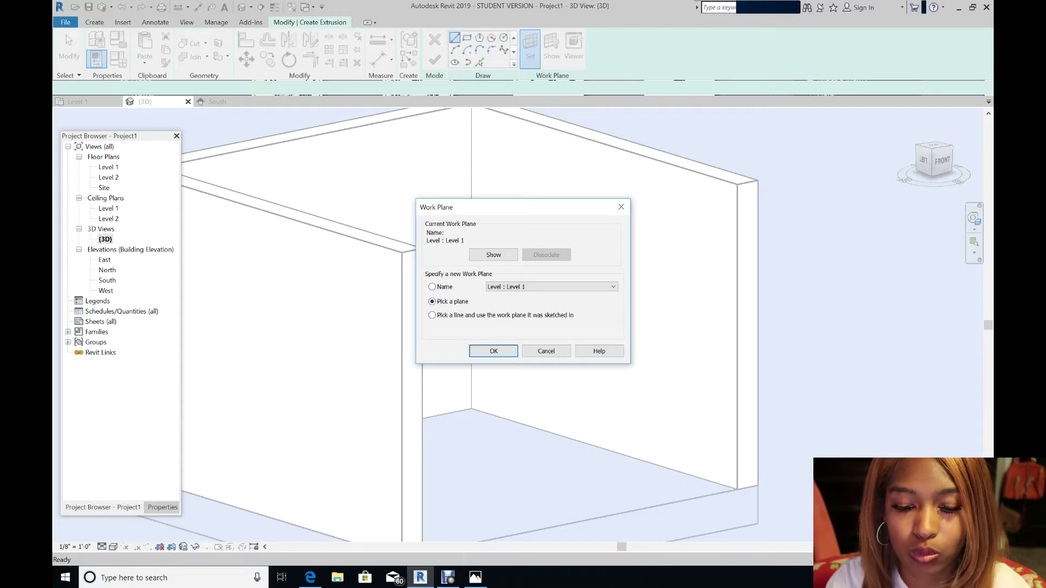
key(Return)
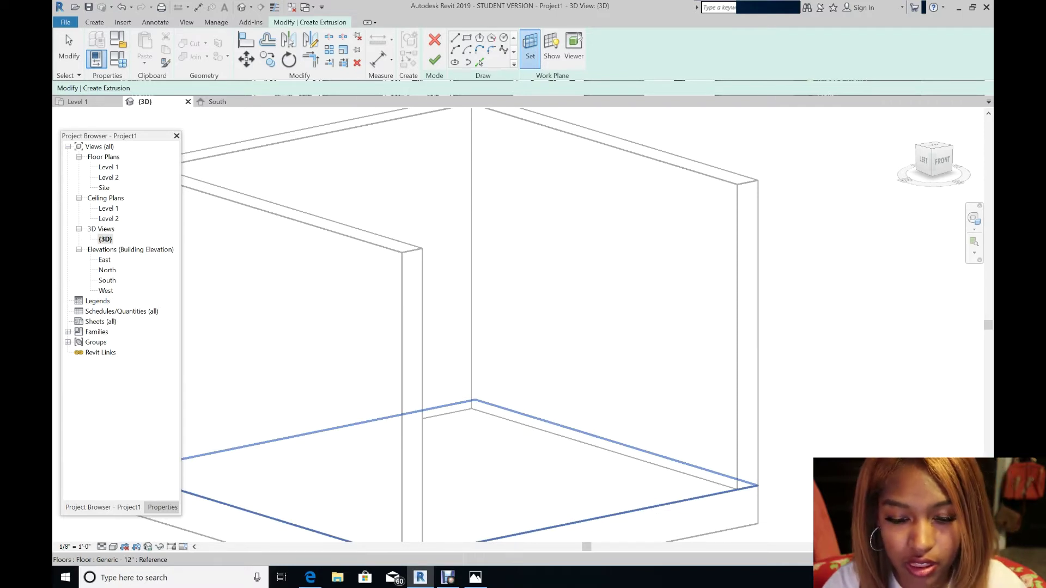
click(616, 514)
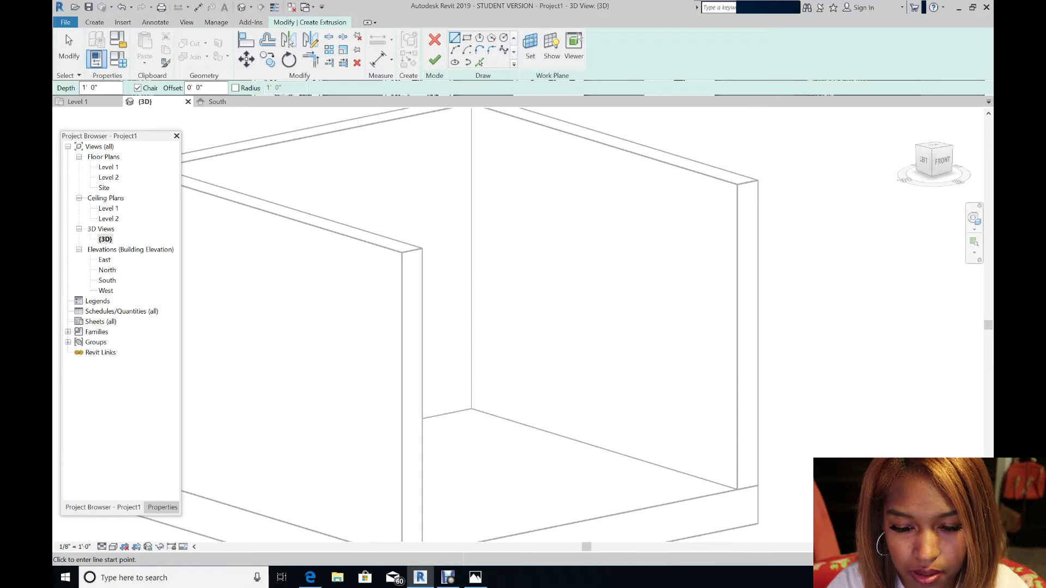
In the Level 1 floor plan, sketch a 1'-0" by 4'-0" rectangle against the right wall's inner face and finish the extrusion
click(467, 38)
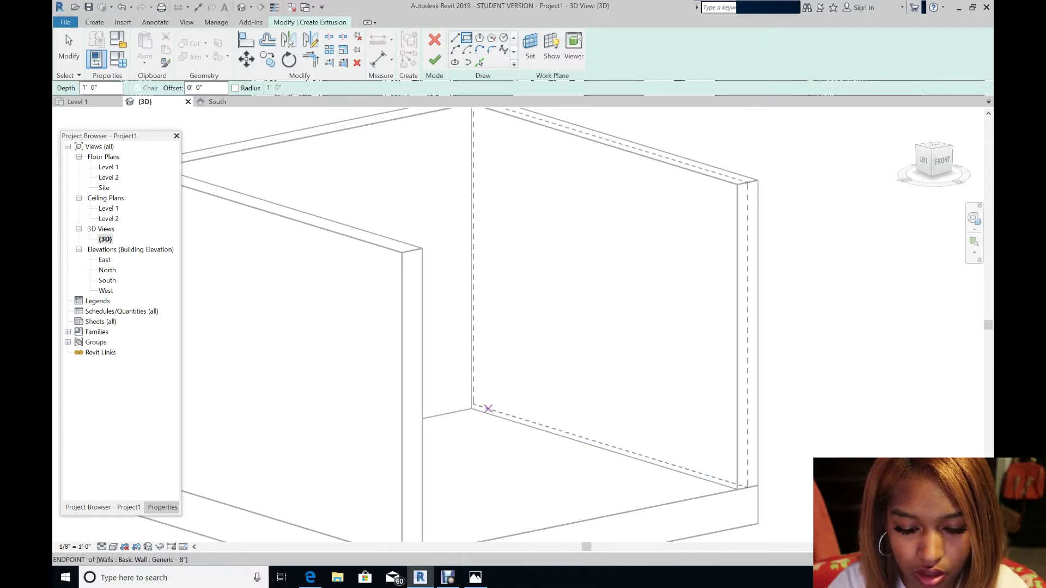
double_click(109, 166)
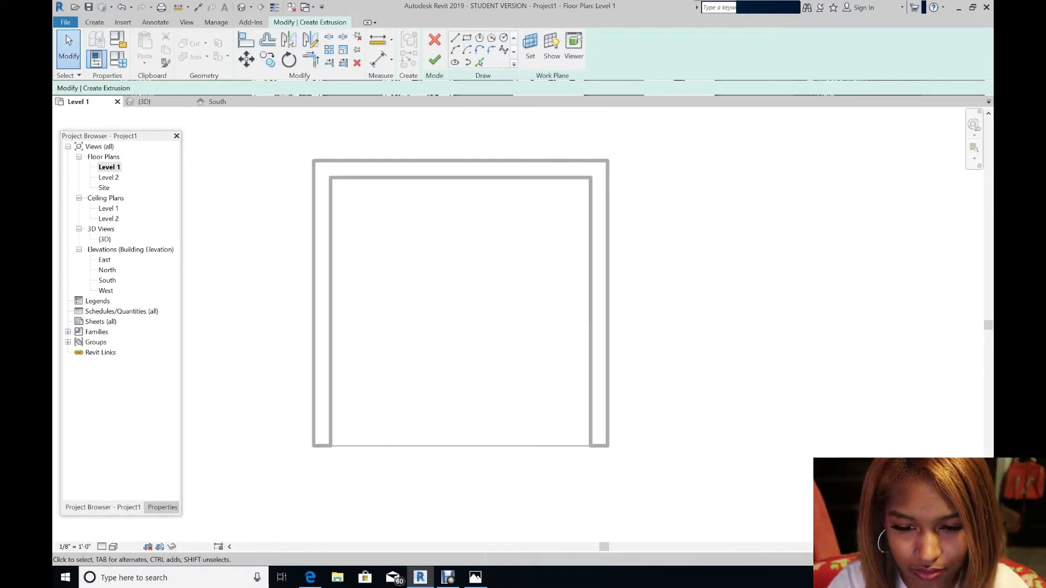
scroll(514, 309, up, 4)
scroll(514, 310, down, 3)
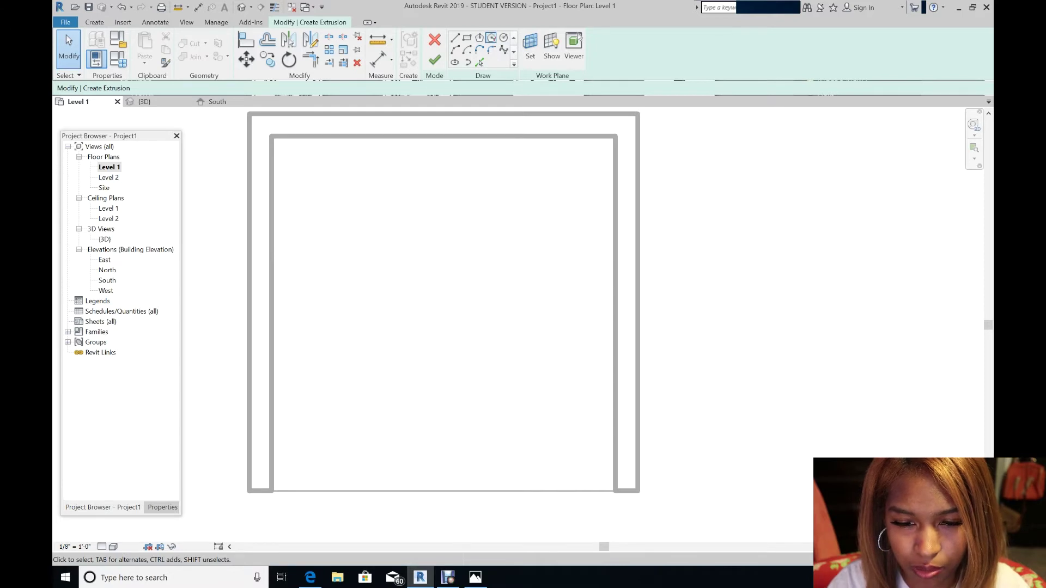
click(466, 38)
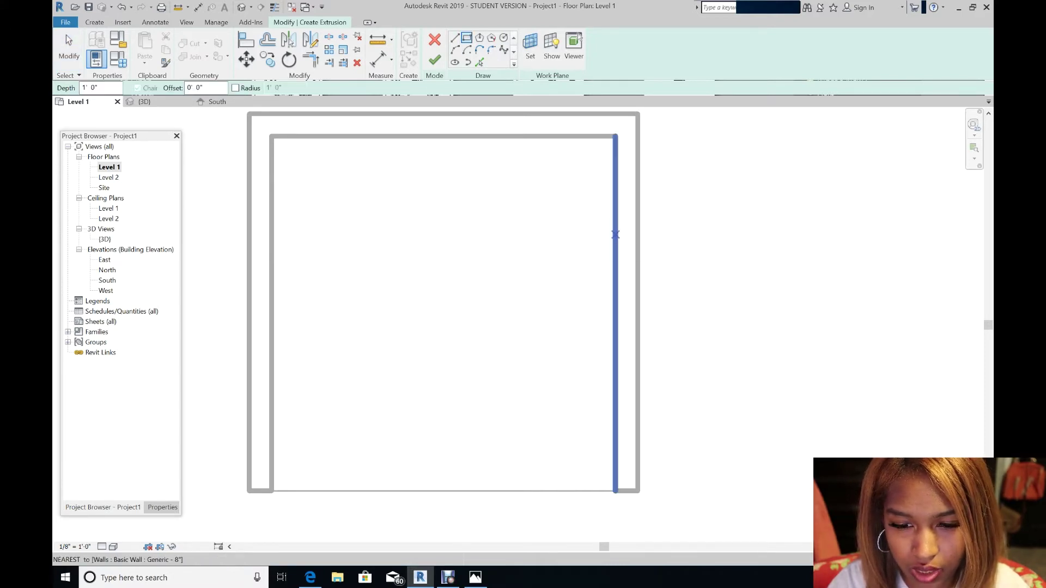
click(615, 239)
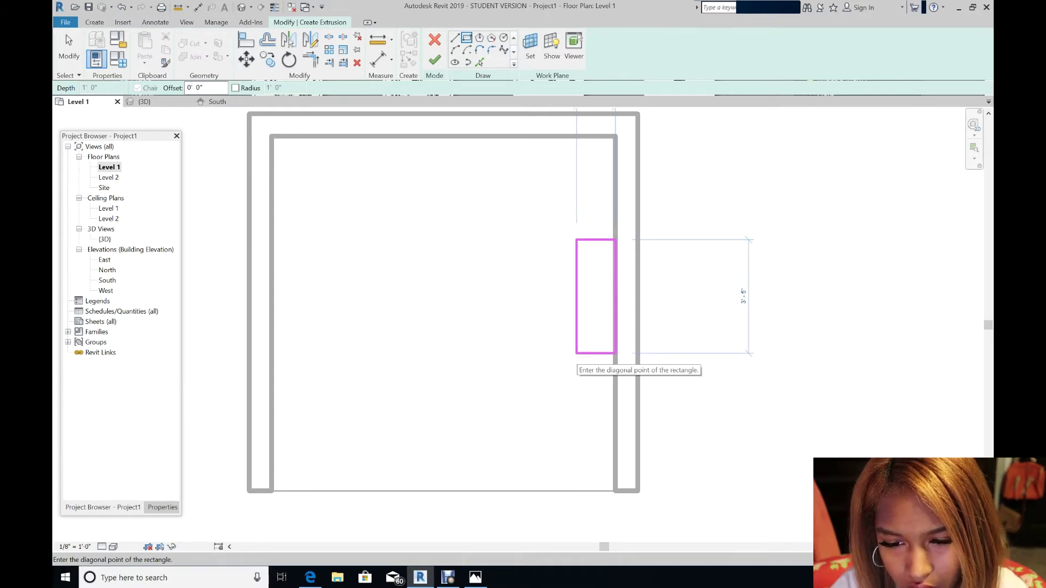
scroll(576, 353, down, 4)
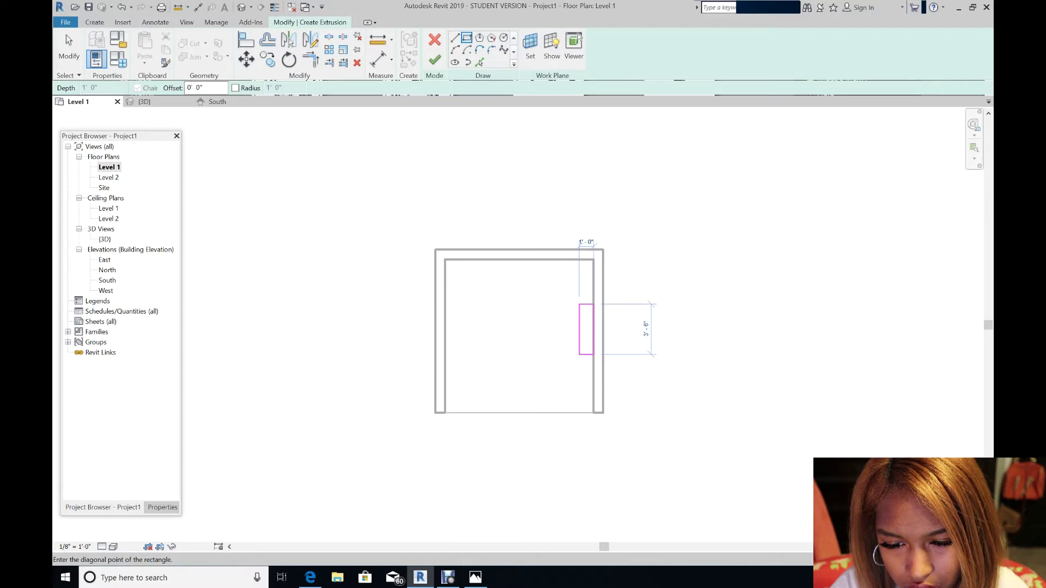
scroll(579, 354, up, 2)
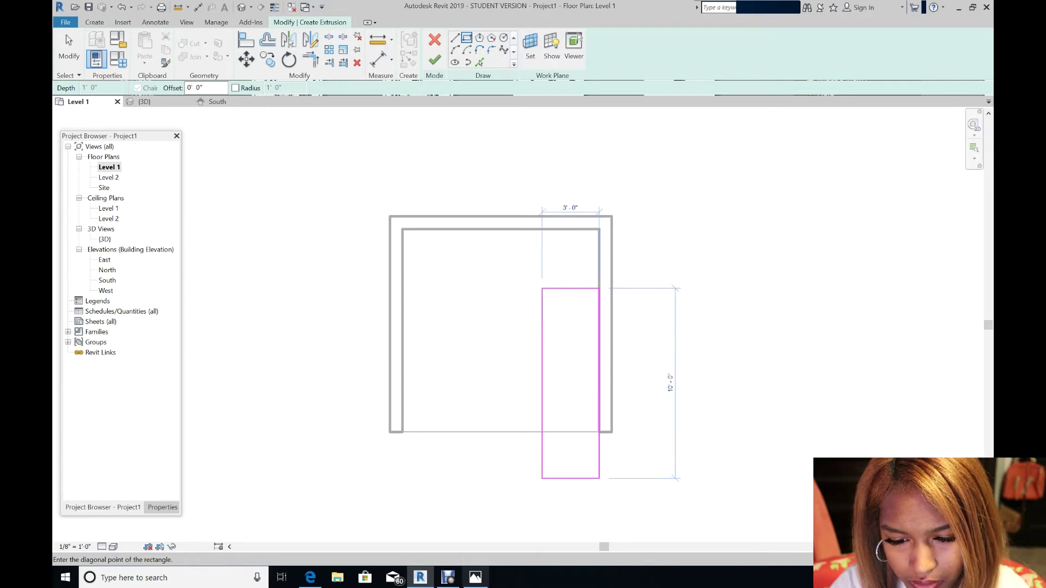
click(475, 577)
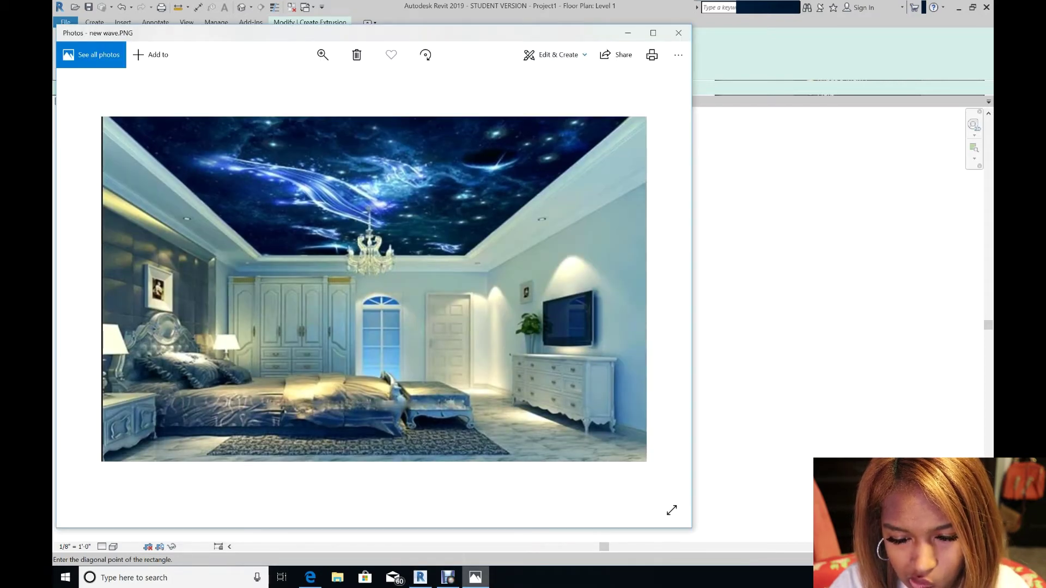
click(419, 578)
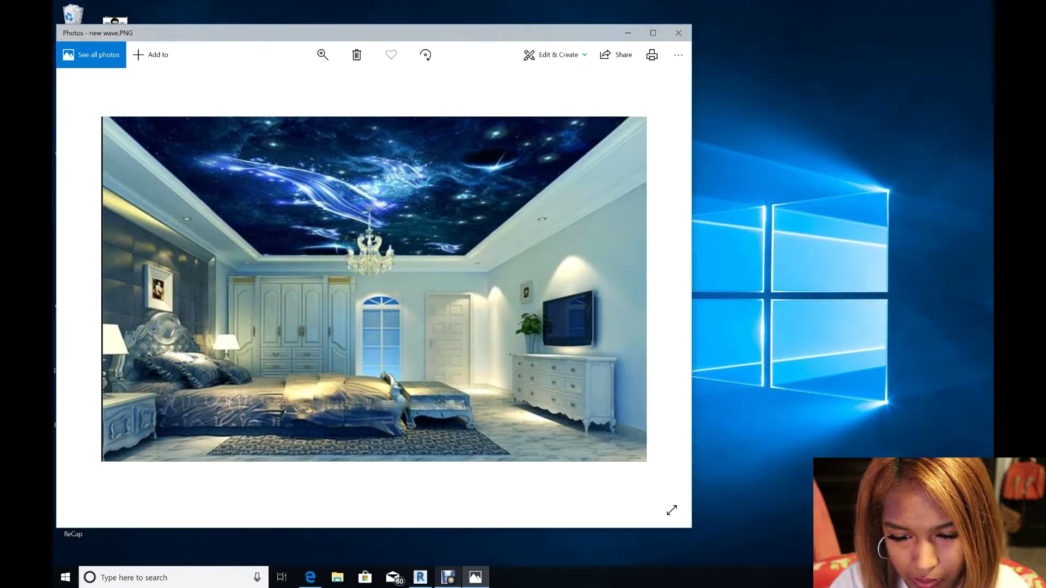
click(420, 577)
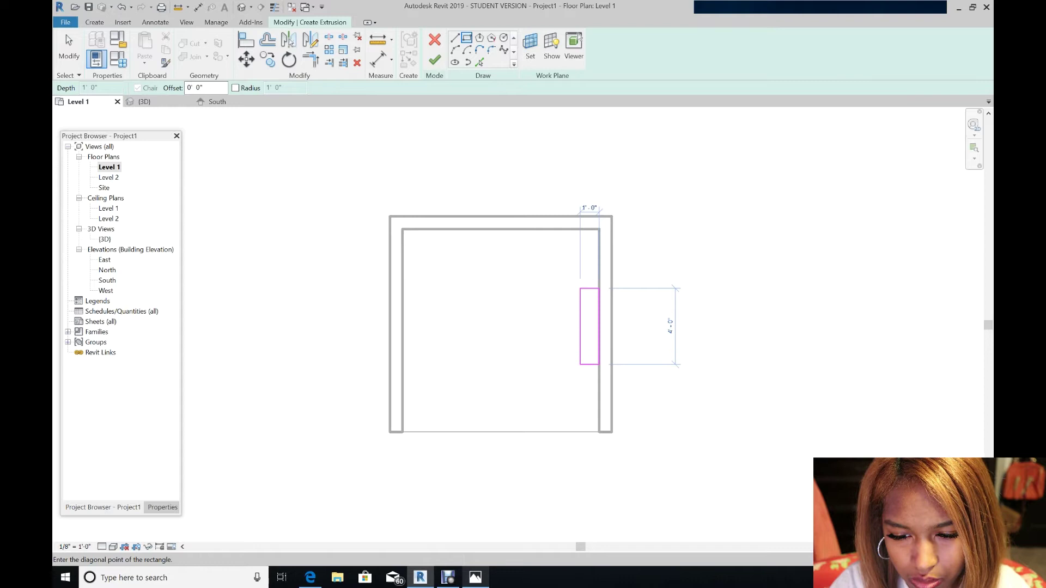
click(580, 365)
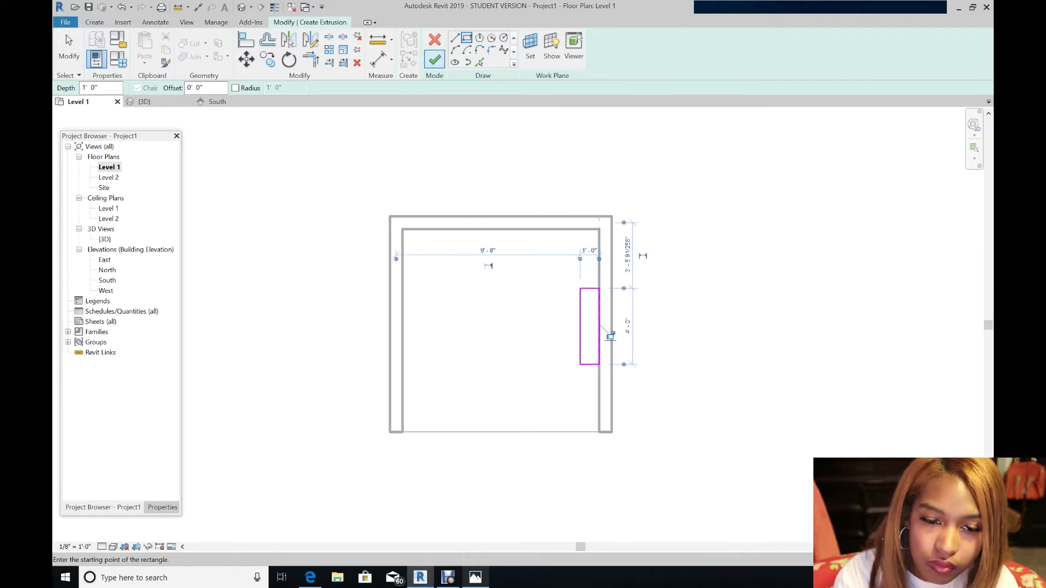
click(435, 59)
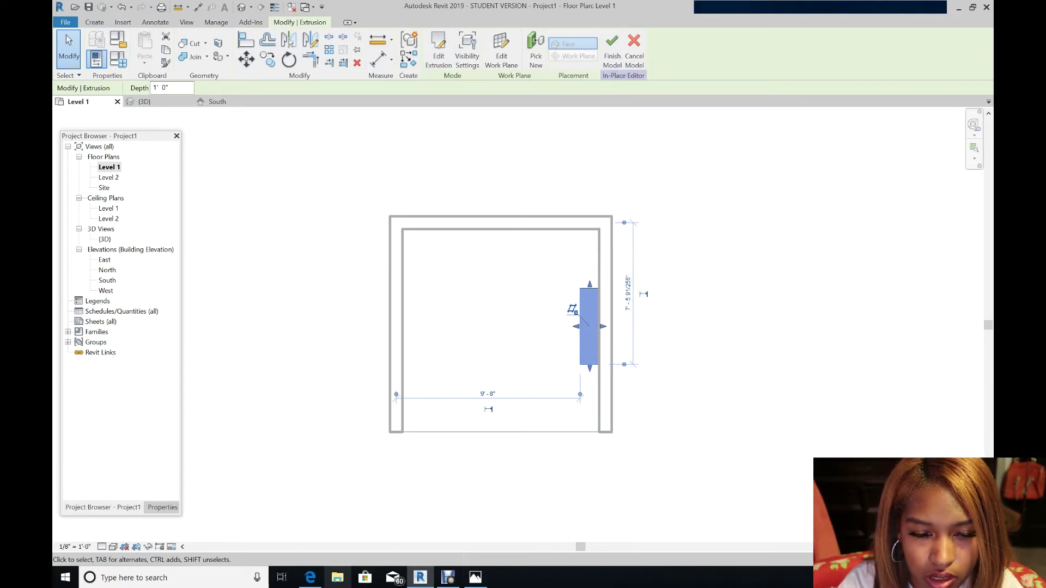
In the 3D view, stretch the dresser block to about 1'-6 1/2" high and compare its proportions with the reference picture
key(Escape)
double_click(104, 239)
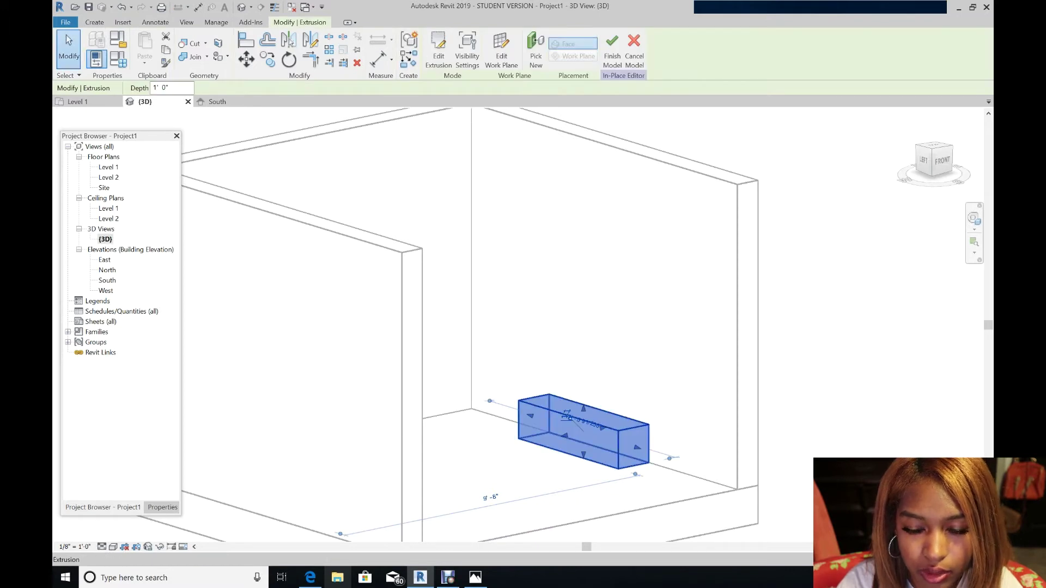
scroll(564, 399, up, 3)
click(475, 578)
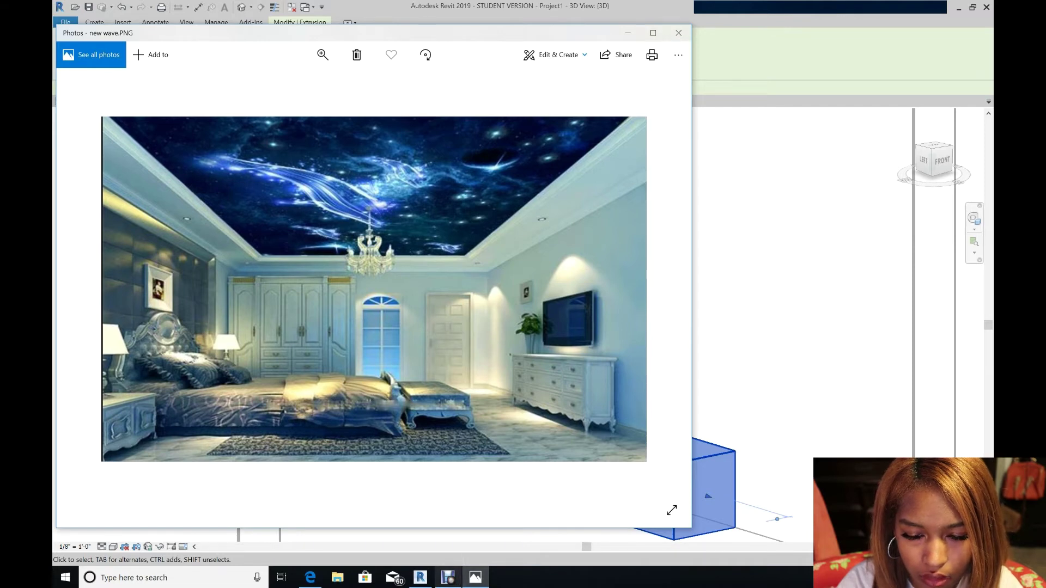
click(420, 578)
mouse_move(570, 432)
mouse_down()
mouse_move(587, 445)
mouse_move(588, 429)
mouse_up()
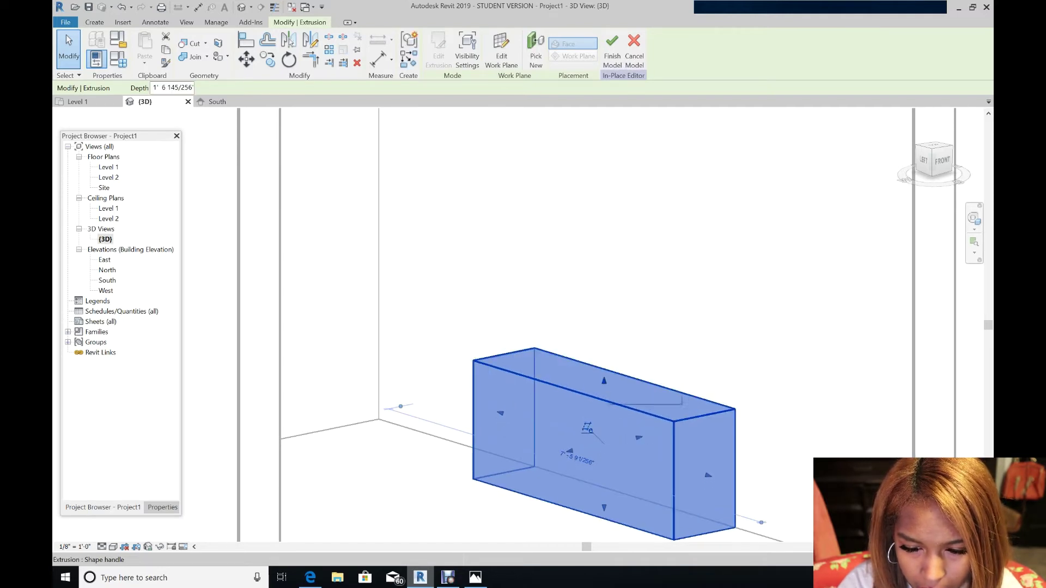
scroll(594, 414, down, 3)
scroll(599, 413, up, 4)
scroll(600, 412, down, 5)
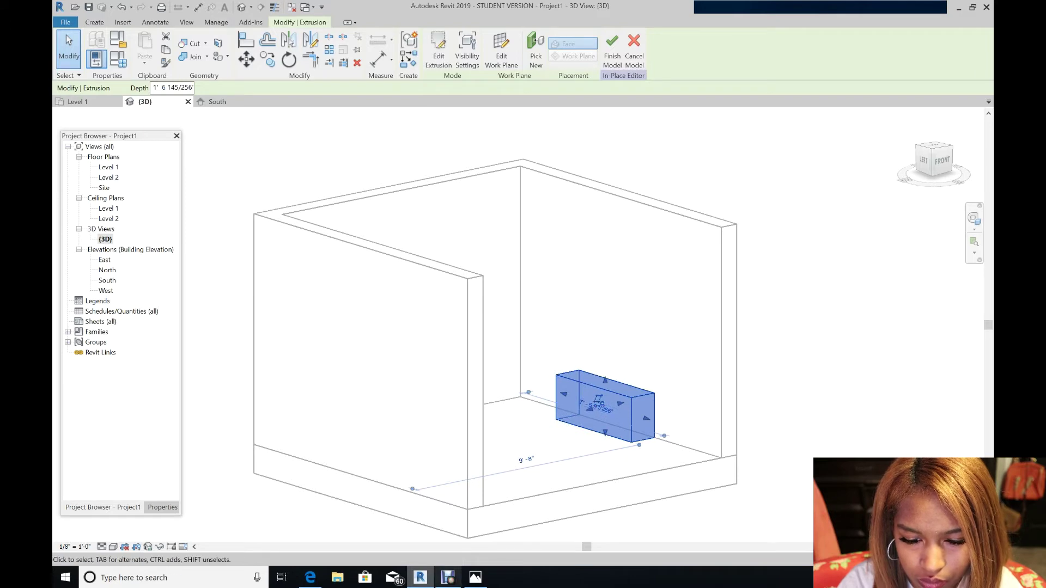
click(475, 577)
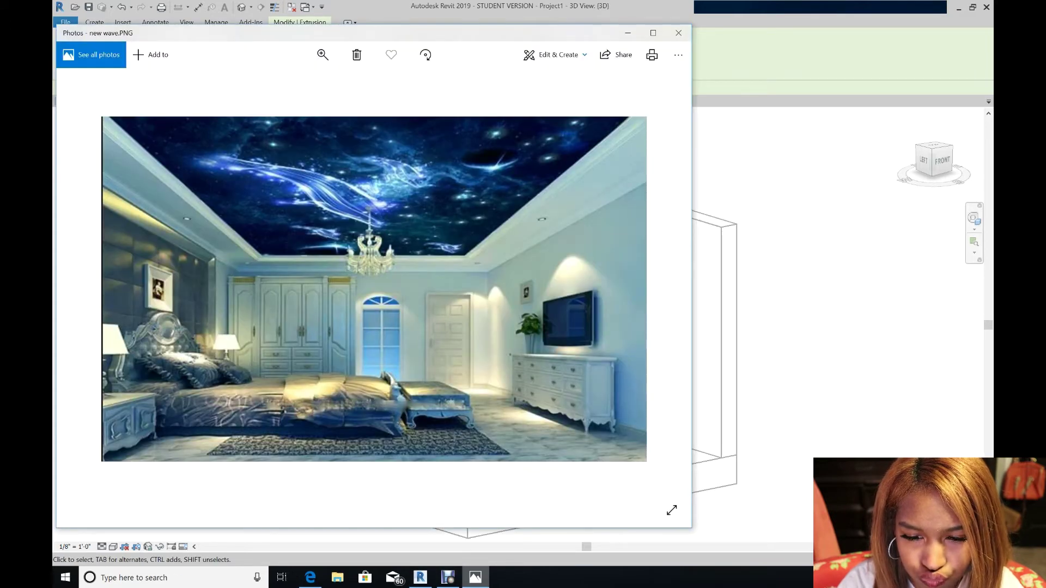
click(420, 577)
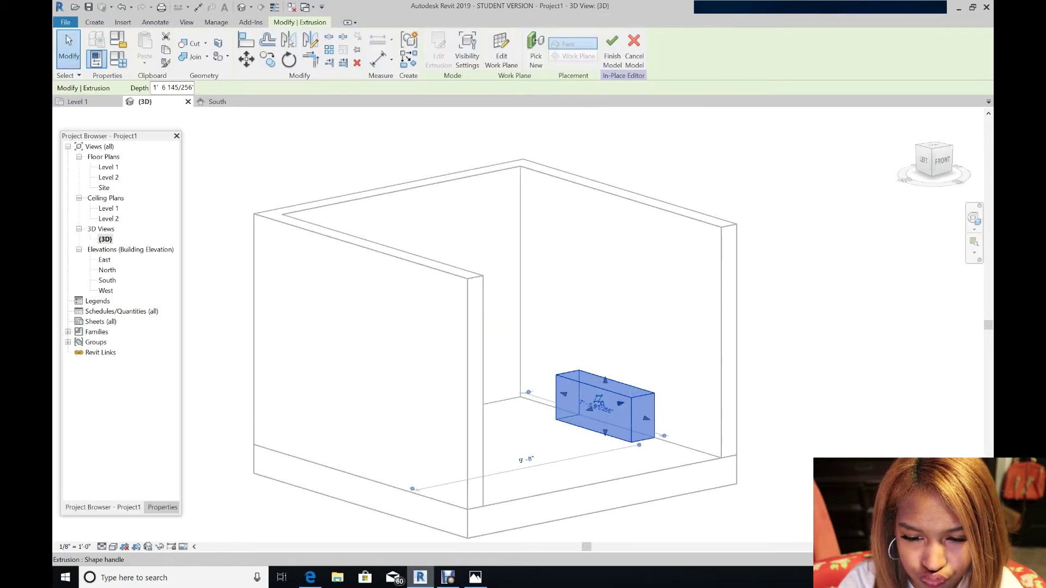
Set the dresser block's extrusion depth to 3' and examine its height within the room from a lower angle
scroll(621, 406, up, 3)
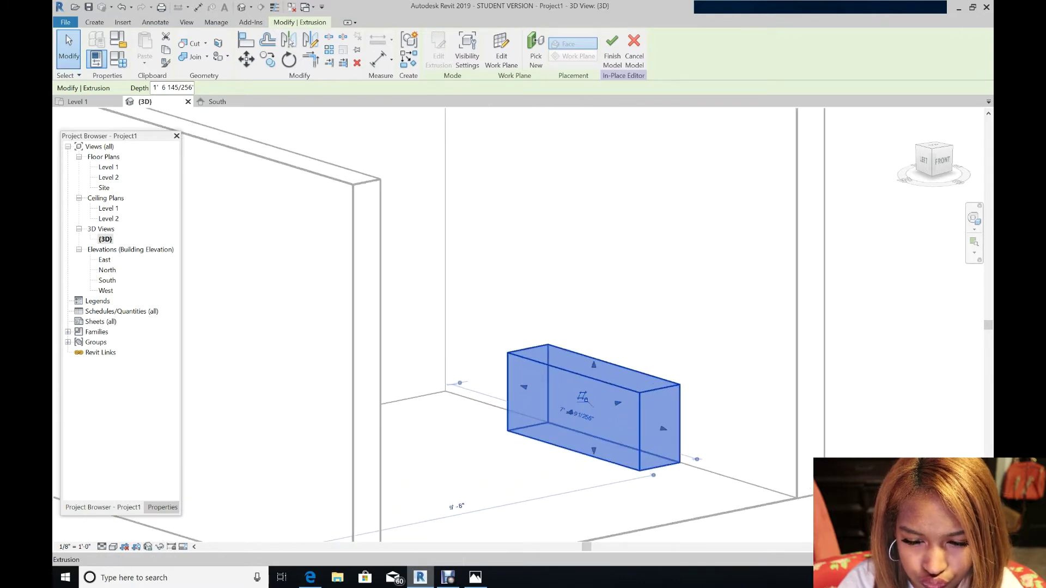
drag(583, 397, 577, 389)
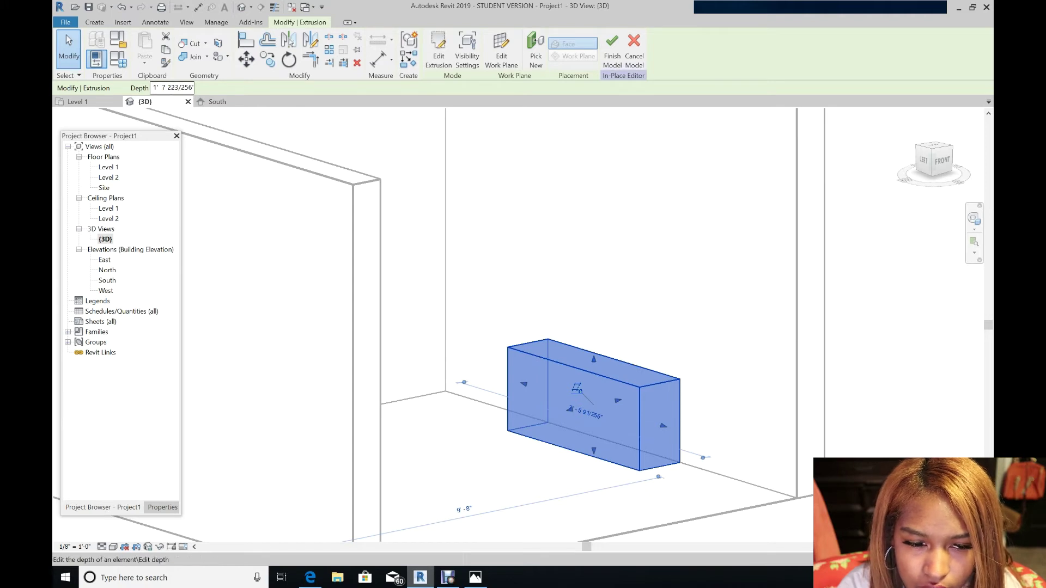
drag(193, 87, 152, 87)
key(BackSpace)
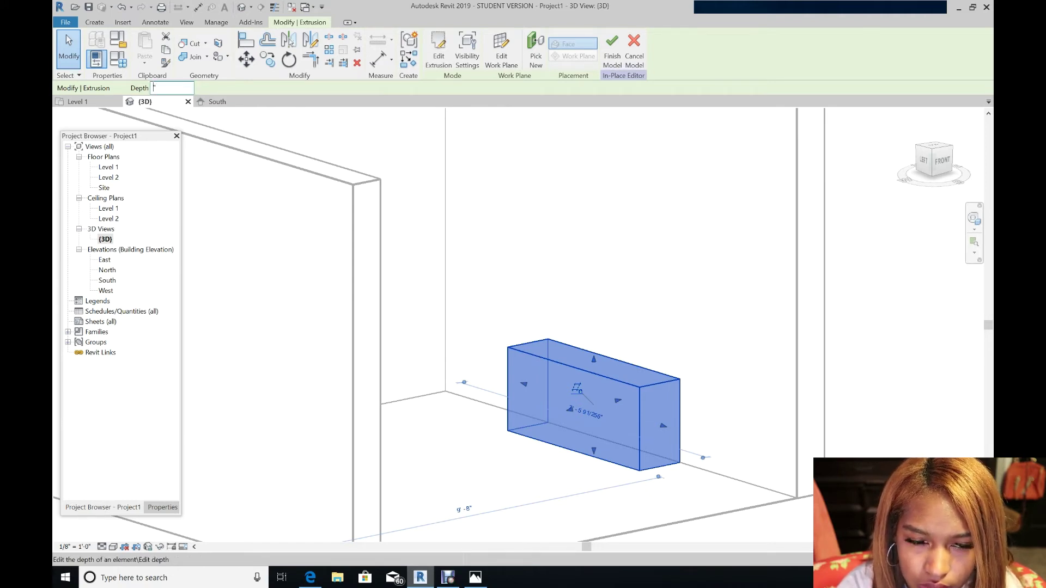
drag(156, 87, 153, 87)
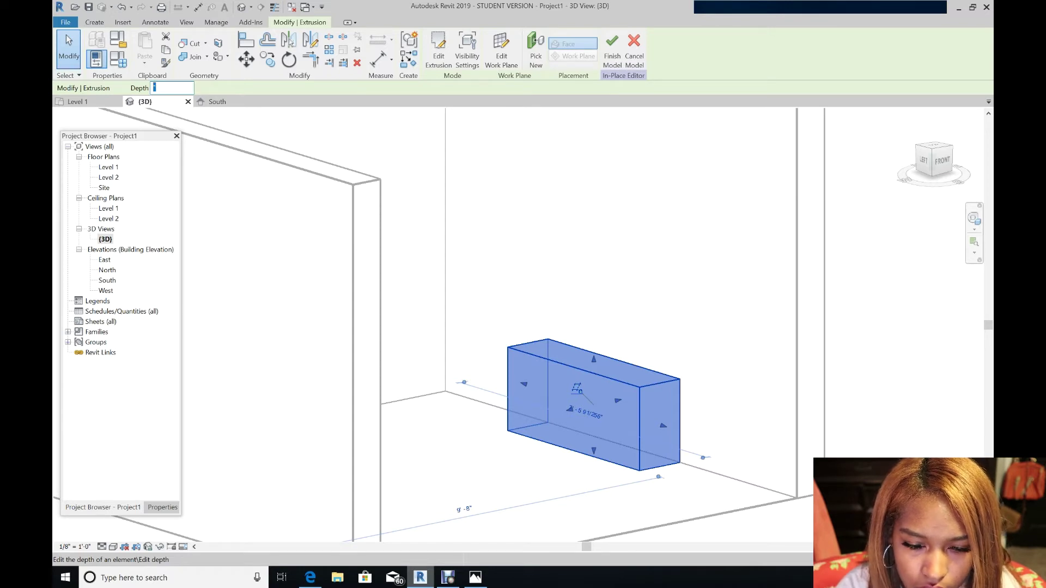
text(3)
key(Return)
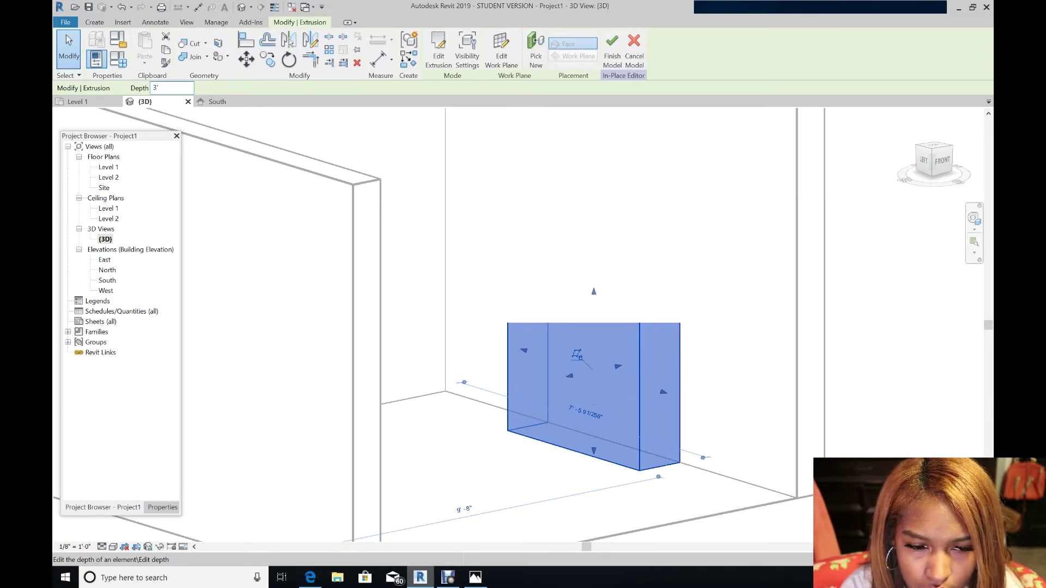
click(975, 219)
drag(918, 260, 888, 220)
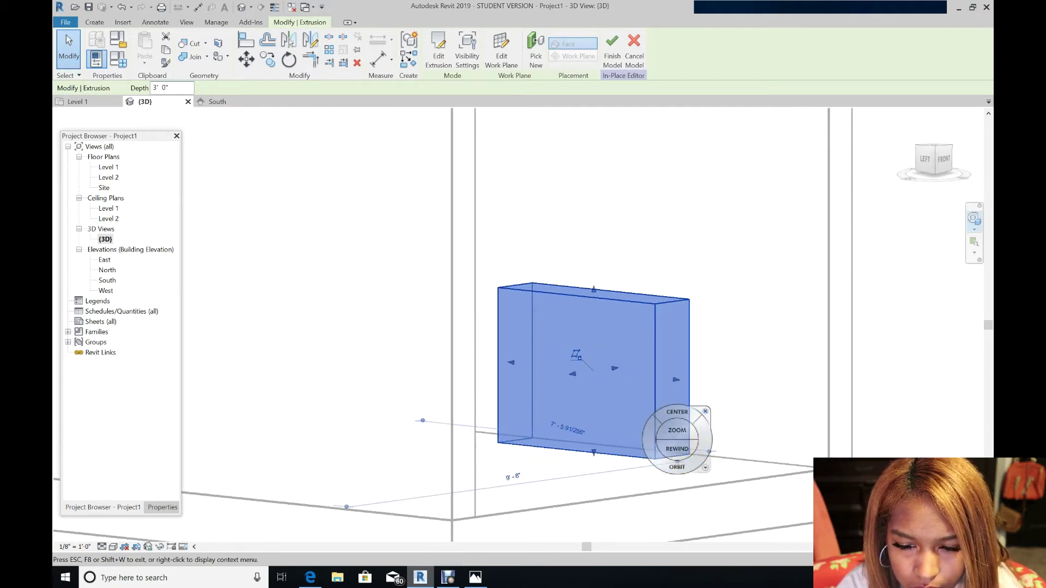
Set the dresser block's extrusion depth to 2'
click(686, 429)
click(157, 88)
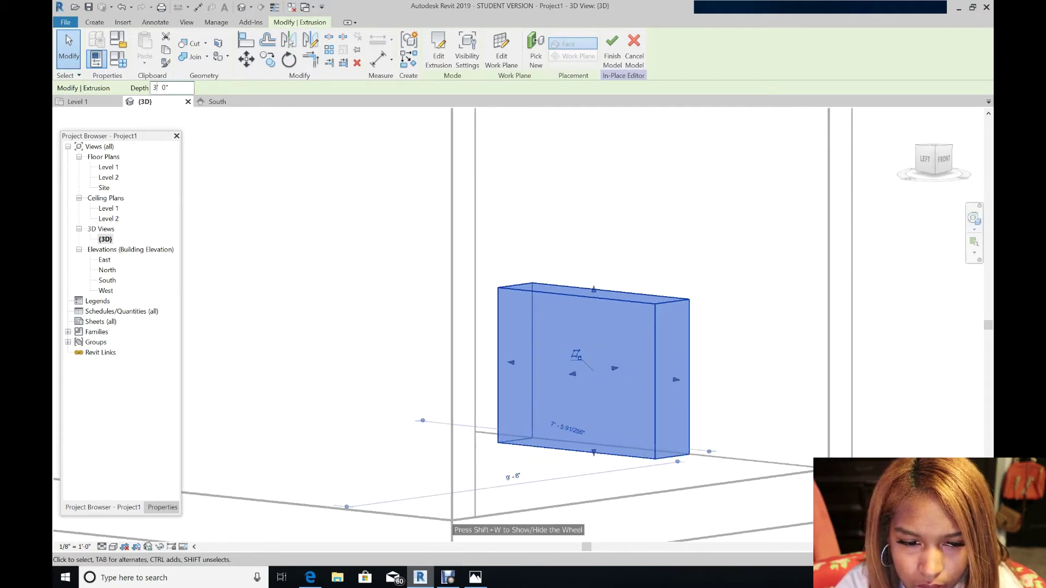
key(BackSpace)
key(BackSpace)
text(2)
key(Return)
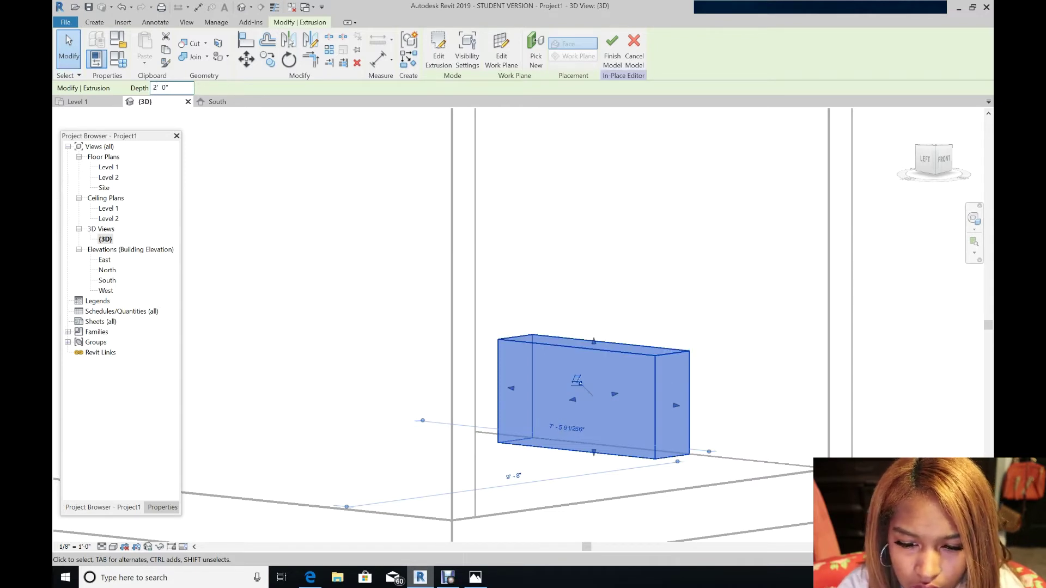
key(Escape)
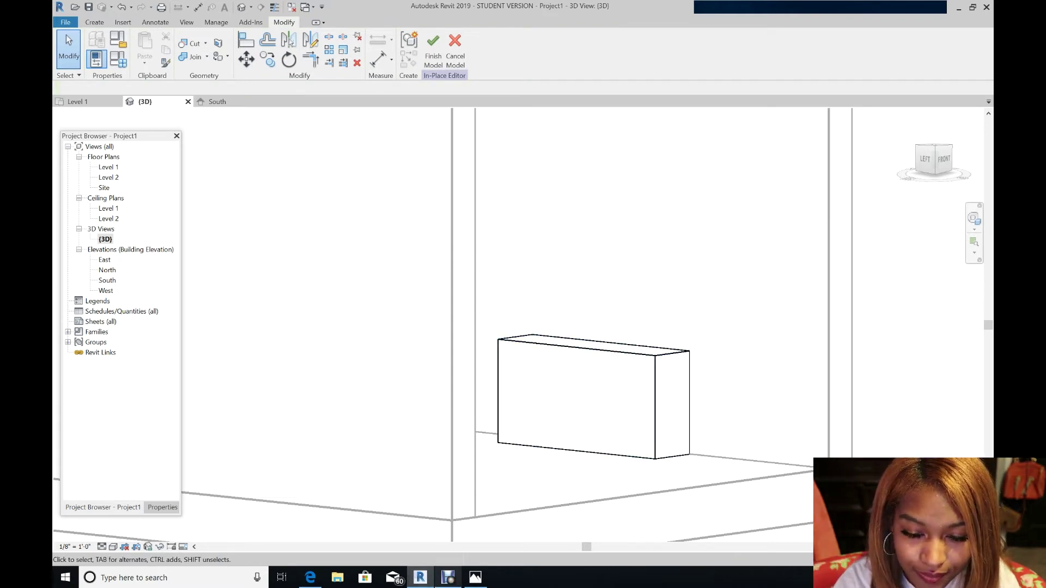
Compare the dresser block with the bedroom reference picture and finish the in-place model
click(475, 577)
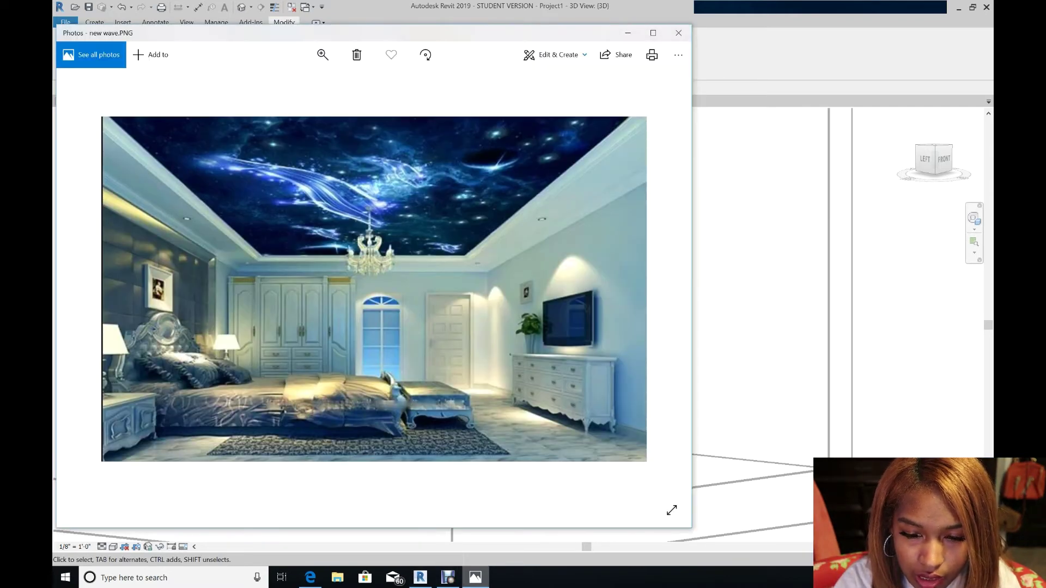
key(Right)
key(Left)
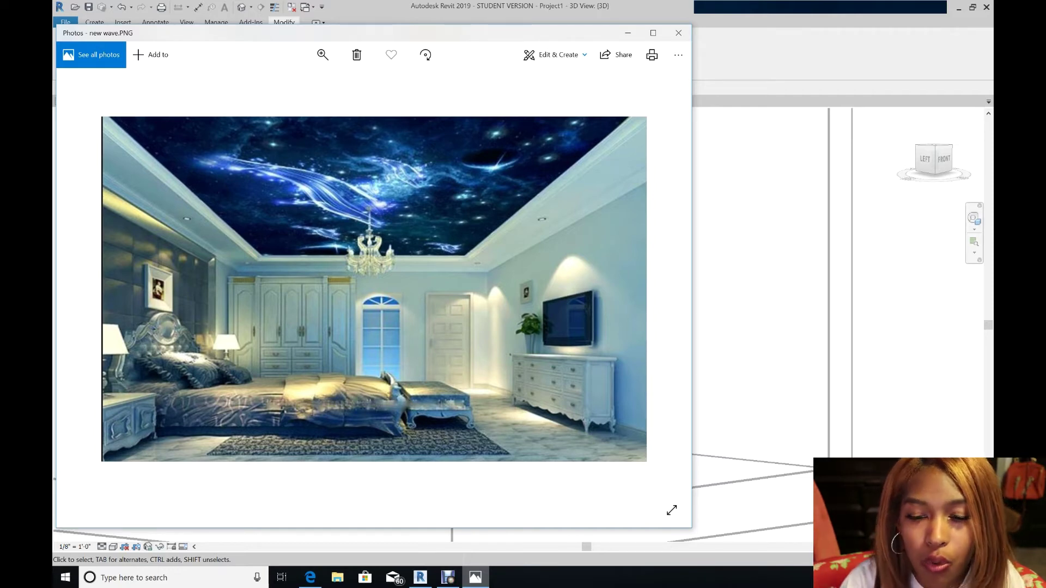
key(alt+Tab)
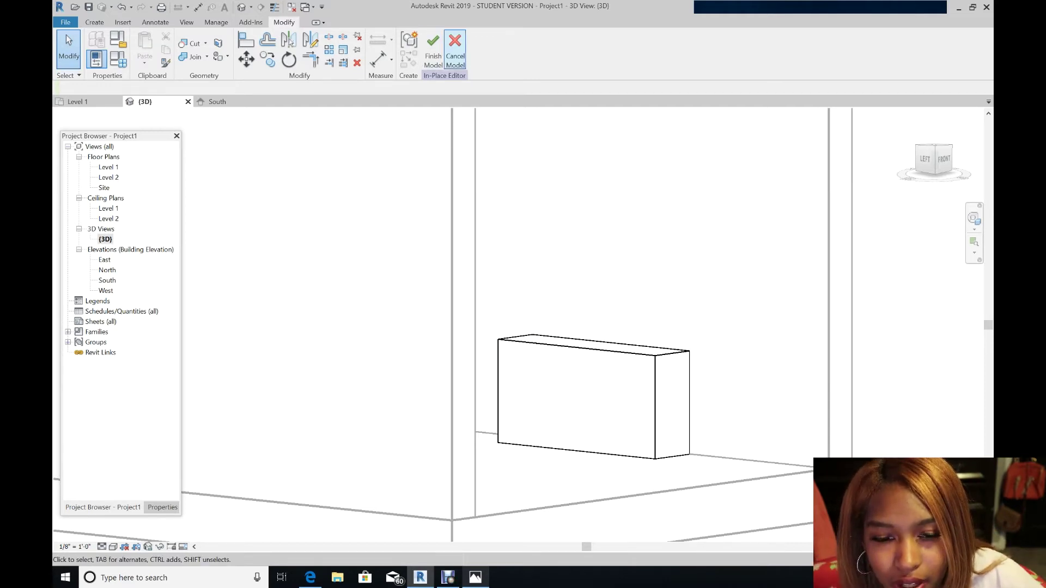
click(433, 49)
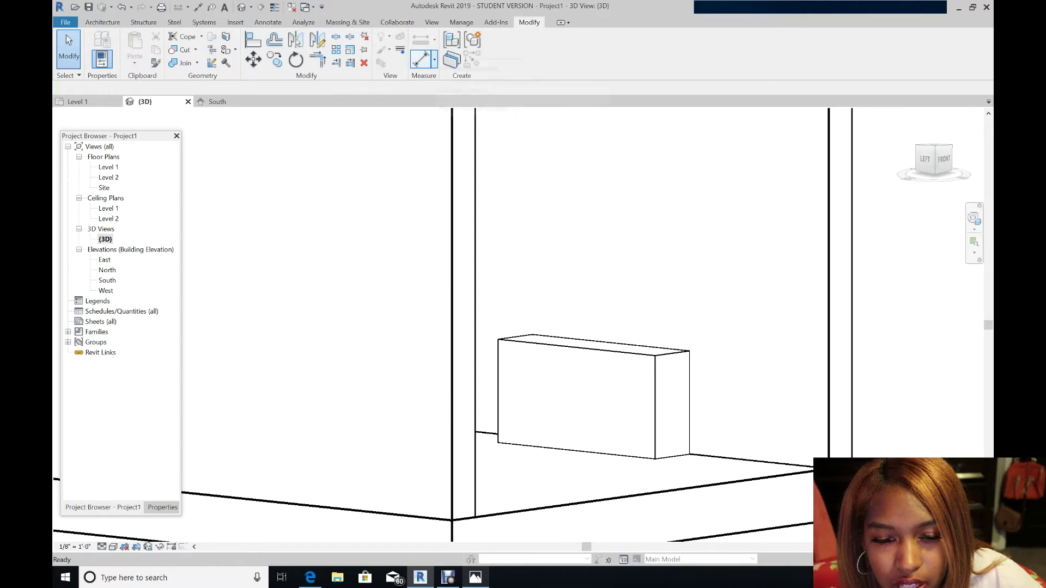
Reopen the dresser for in-place editing in the 3D view
click(578, 354)
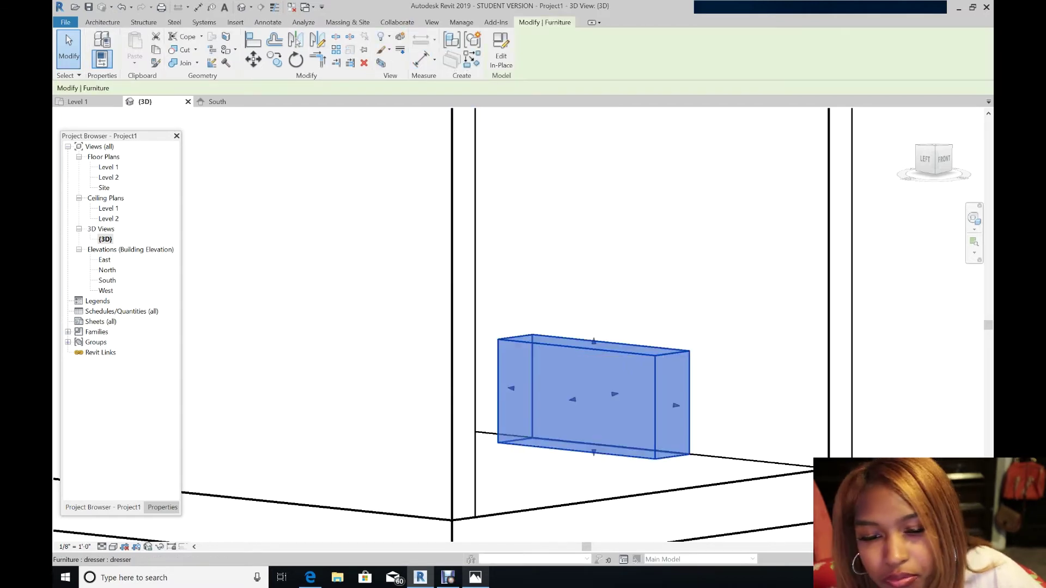
scroll(573, 357, up, 3)
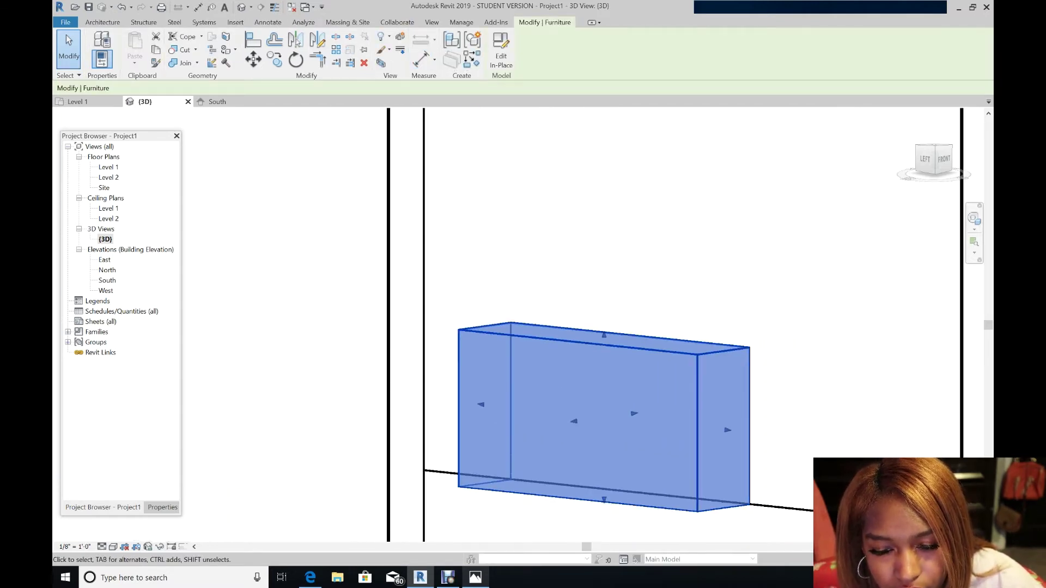
click(502, 57)
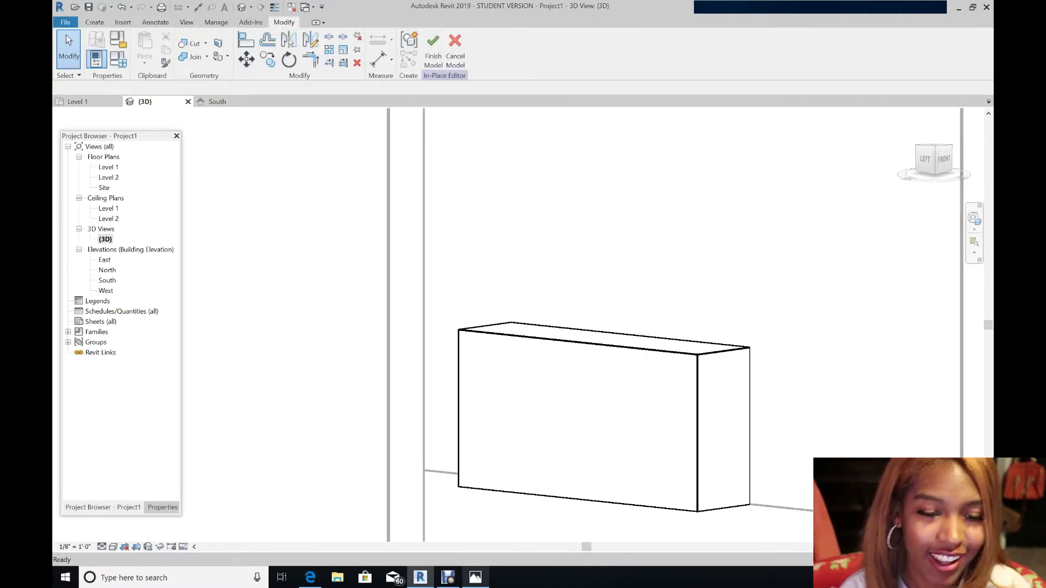
Start a new Extrusion and pick the dresser's long front face as its work plane
click(94, 22)
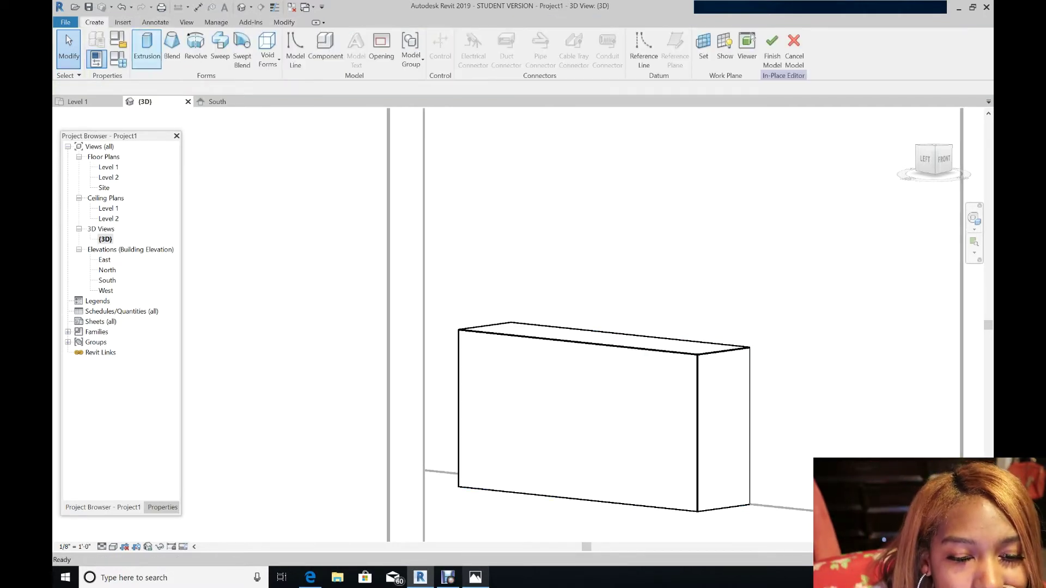
click(146, 48)
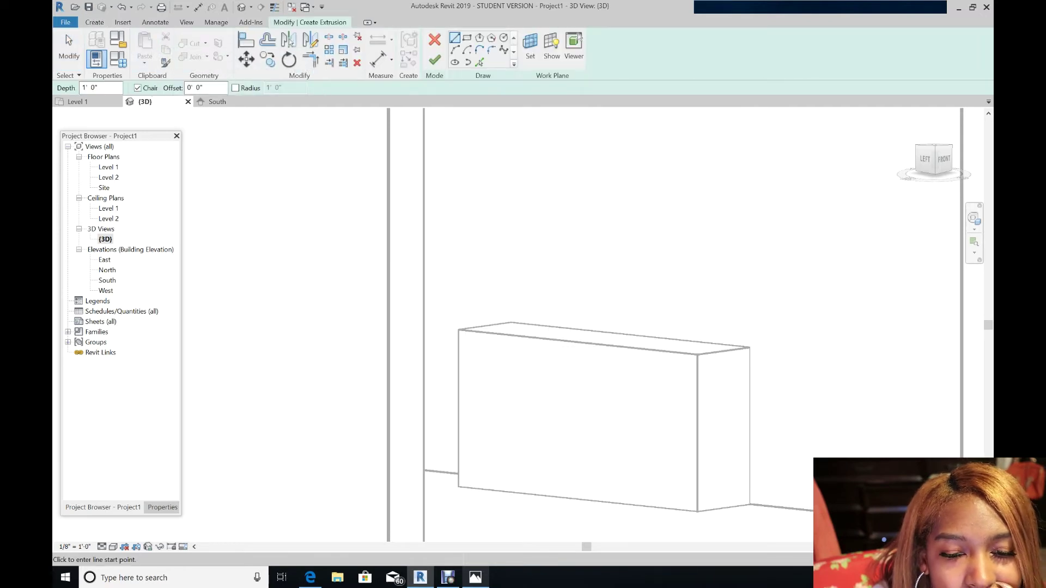
click(530, 48)
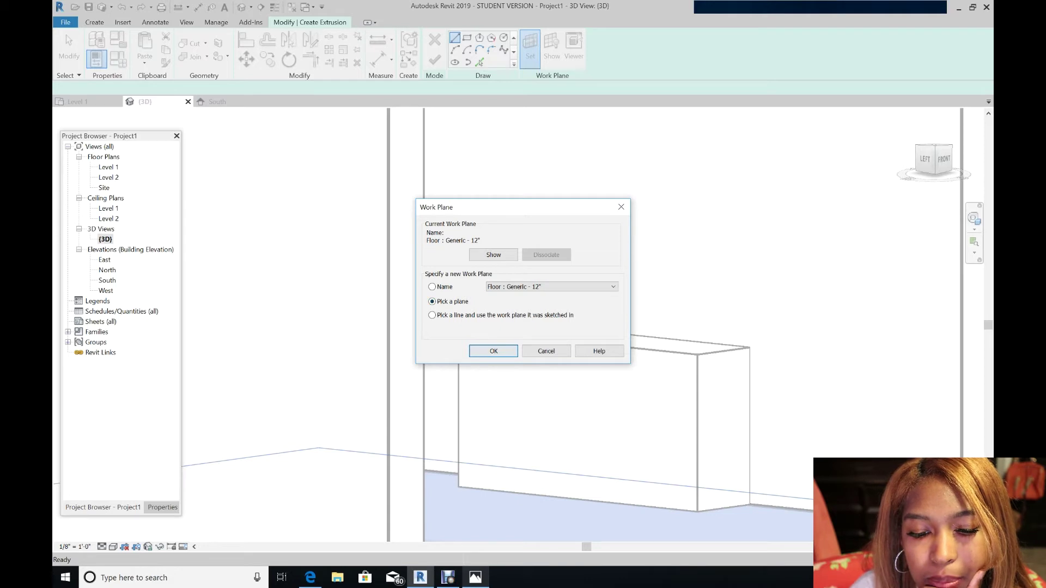
click(479, 351)
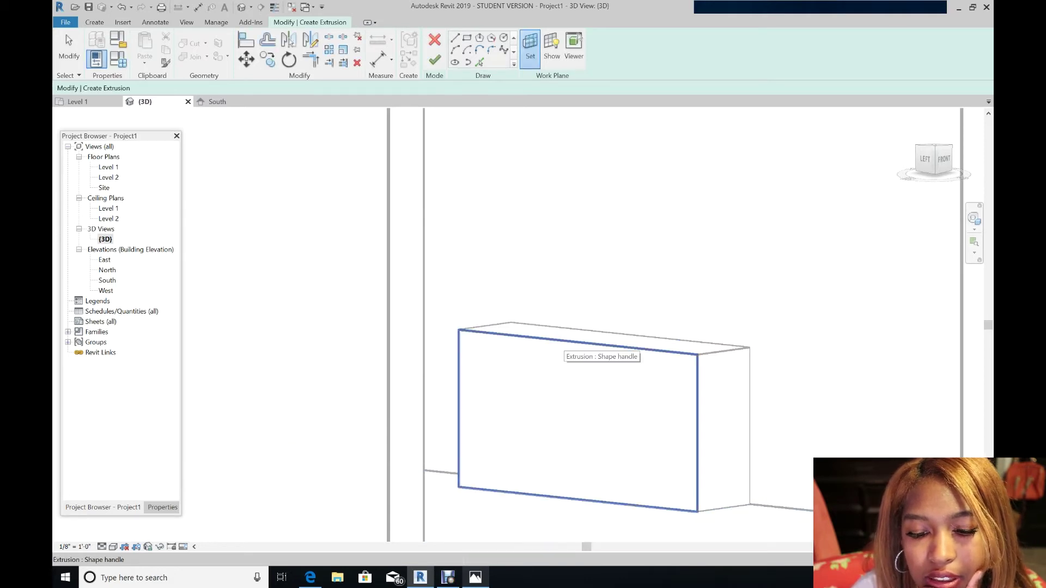
click(564, 340)
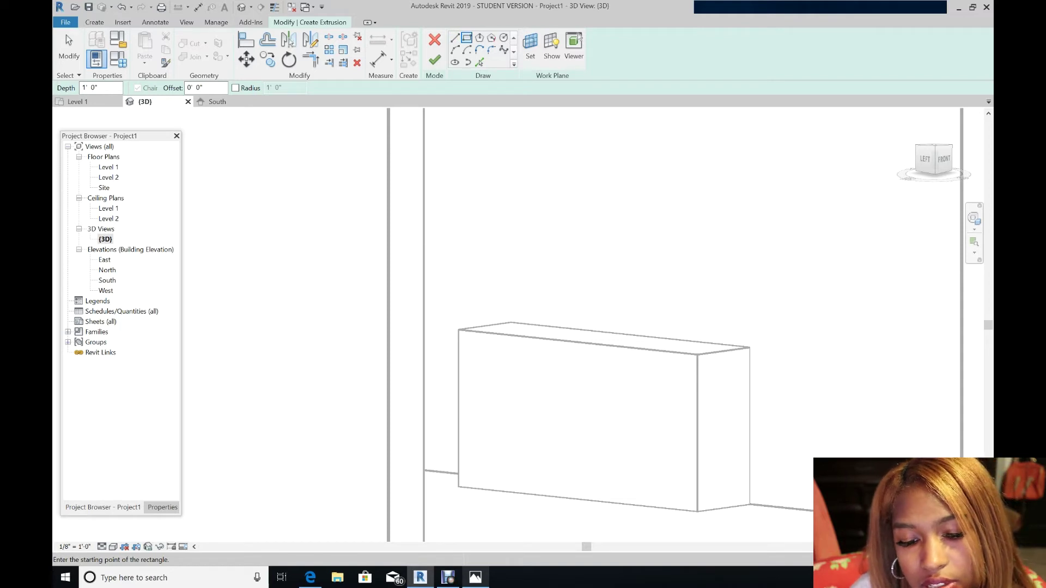
Sketch a drawer rectangle about 0'-8" by 0'-4" in the front face's upper left corner, checking the reference picture for proportions
click(462, 343)
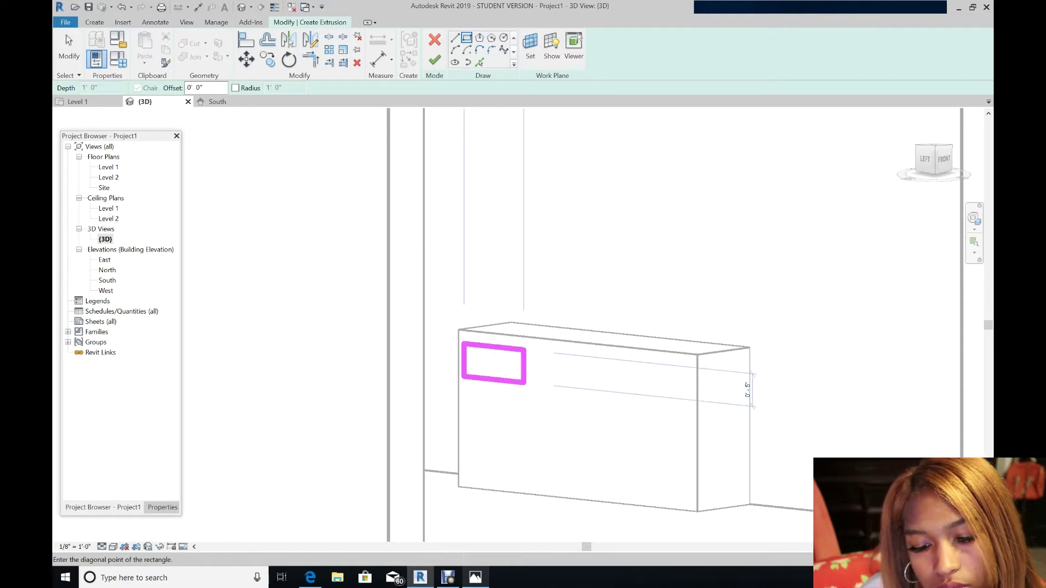
click(475, 577)
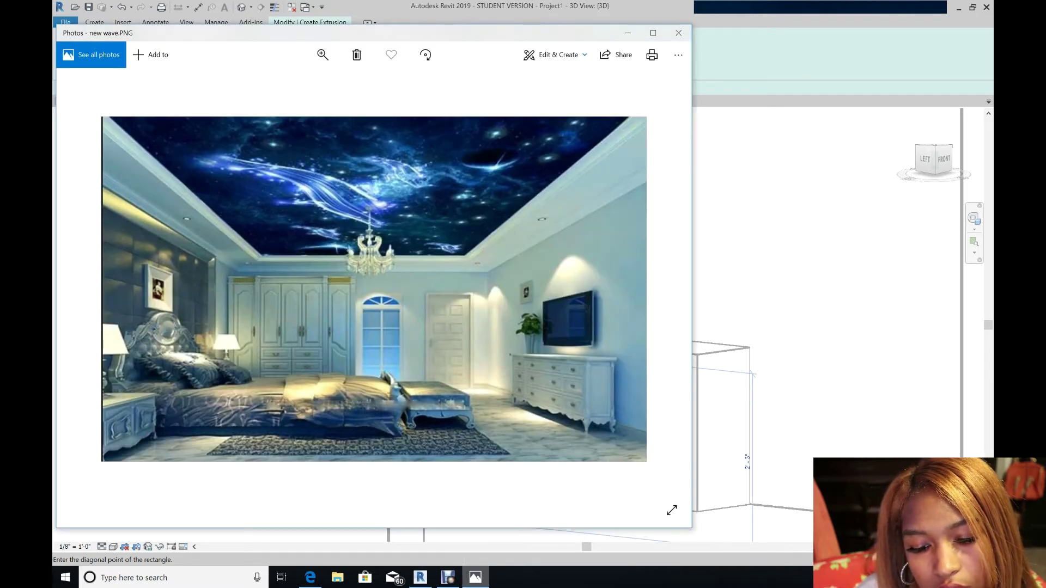
mouse_move(475, 578)
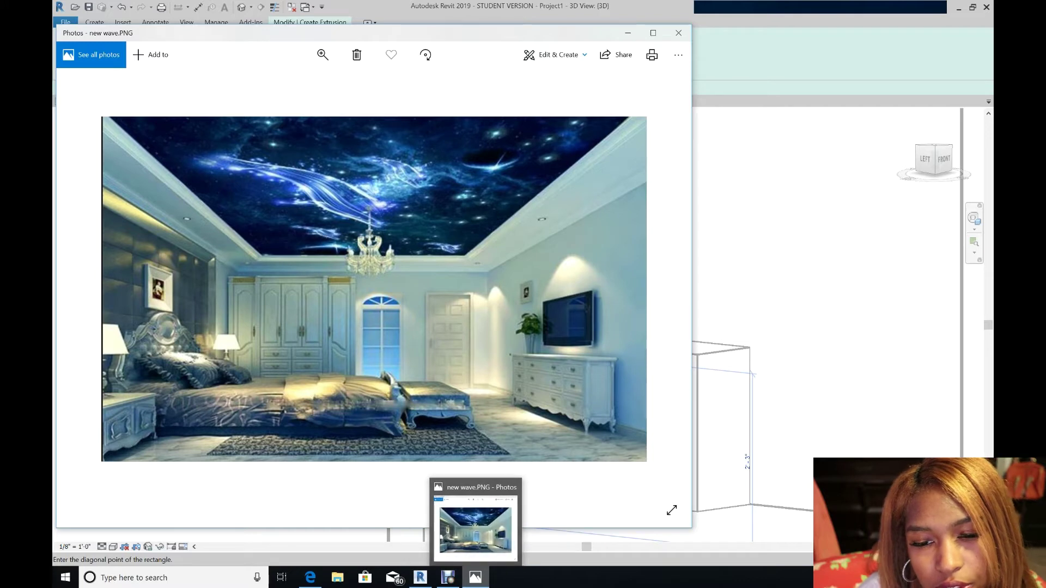
click(420, 577)
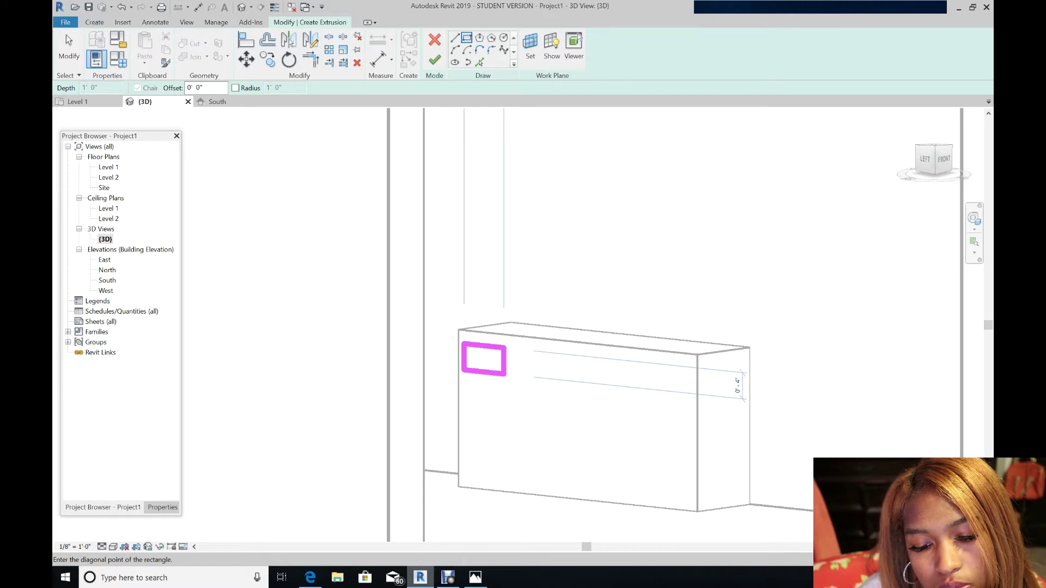
click(505, 374)
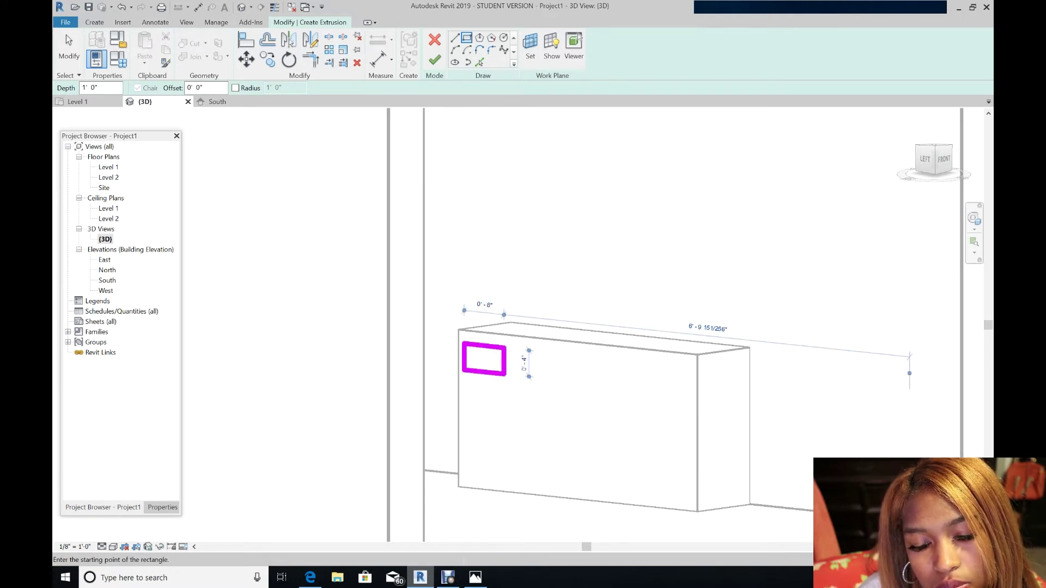
key(Escape)
key(Escape)
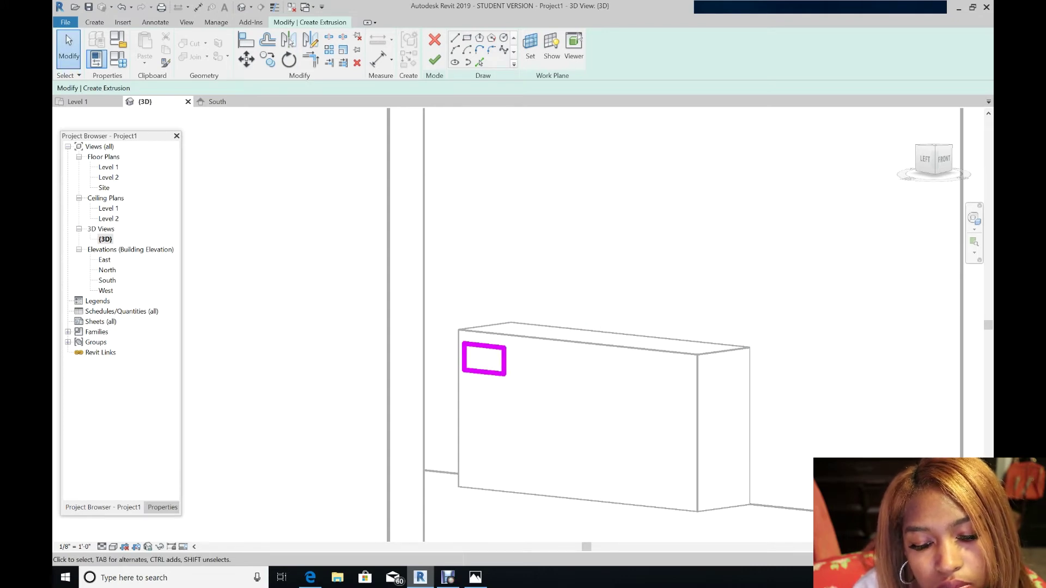
Check the drawer layout in the reference picture and shift the drawer rectangle slightly lower on the front face
click(476, 577)
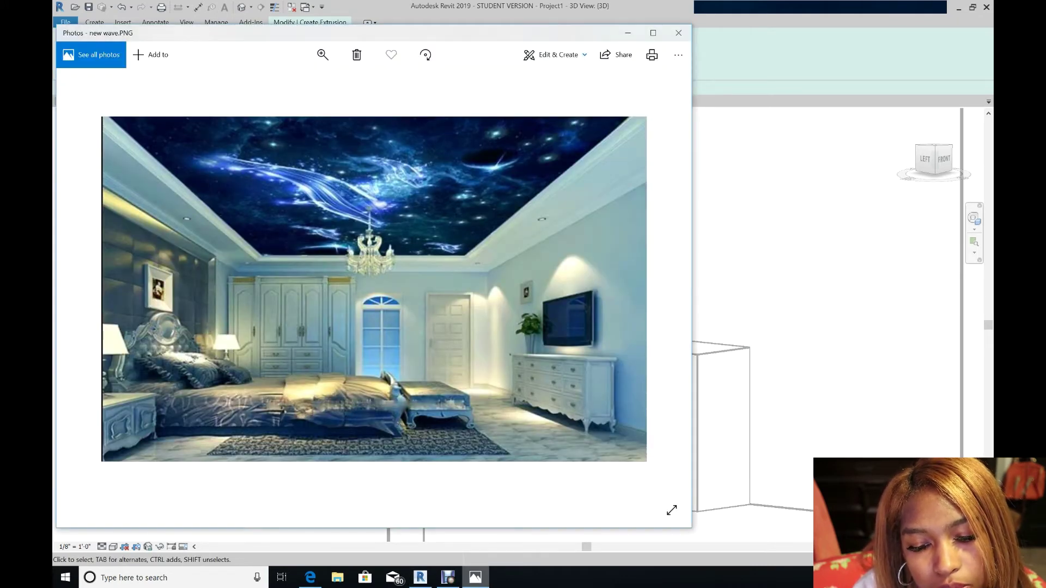
click(420, 577)
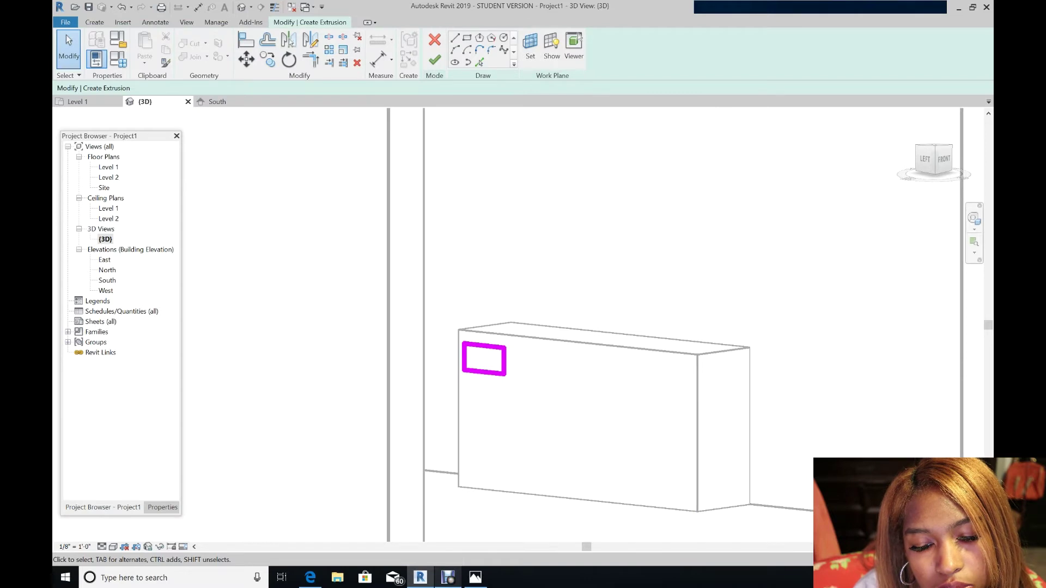
click(504, 360)
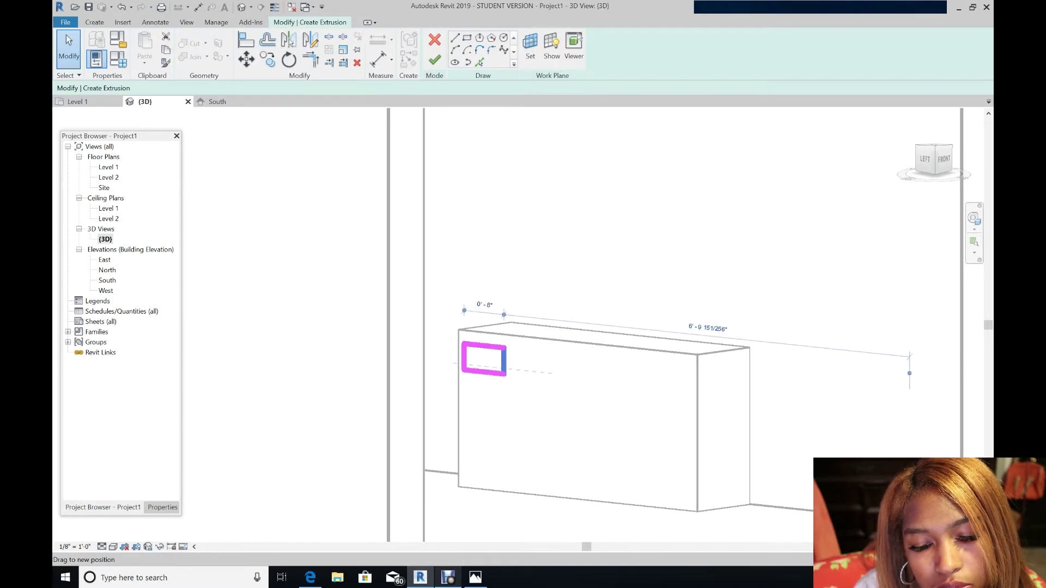
mouse_move(518, 382)
mouse_down()
mouse_move(459, 340)
mouse_move(503, 395)
mouse_move(506, 363)
mouse_move(464, 352)
mouse_up()
key(Escape)
Copy the drawer rectangle about 0'-7" straight down on the dresser's front face
mouse_move(511, 405)
mouse_down()
mouse_move(470, 336)
mouse_move(460, 339)
mouse_up()
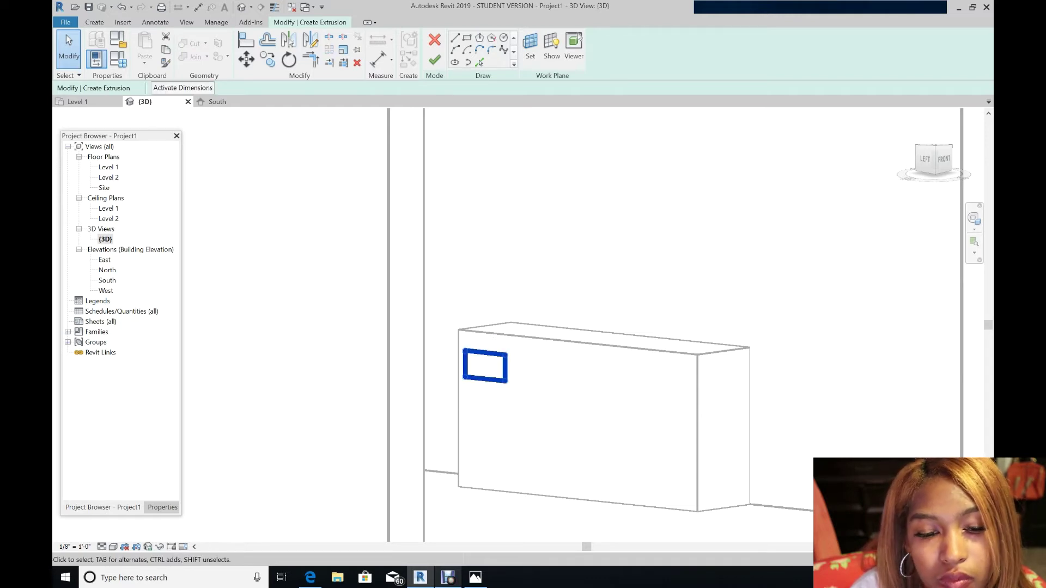
click(267, 59)
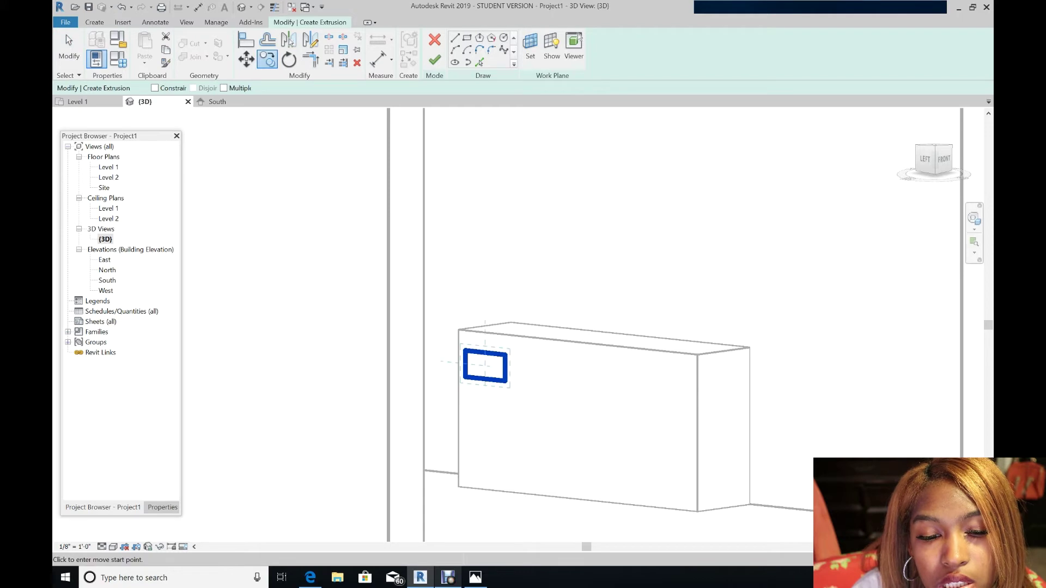
click(505, 380)
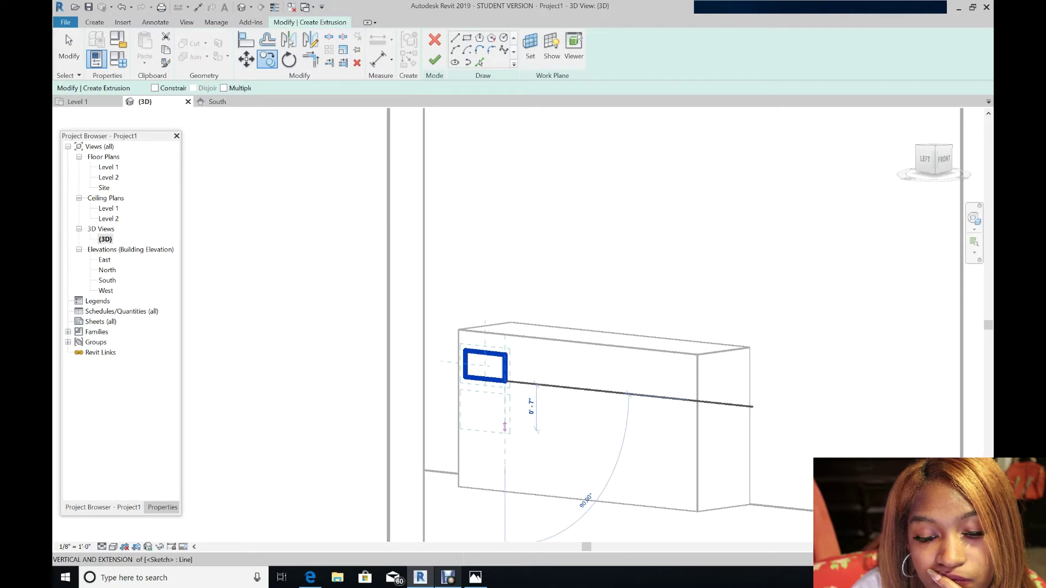
click(505, 427)
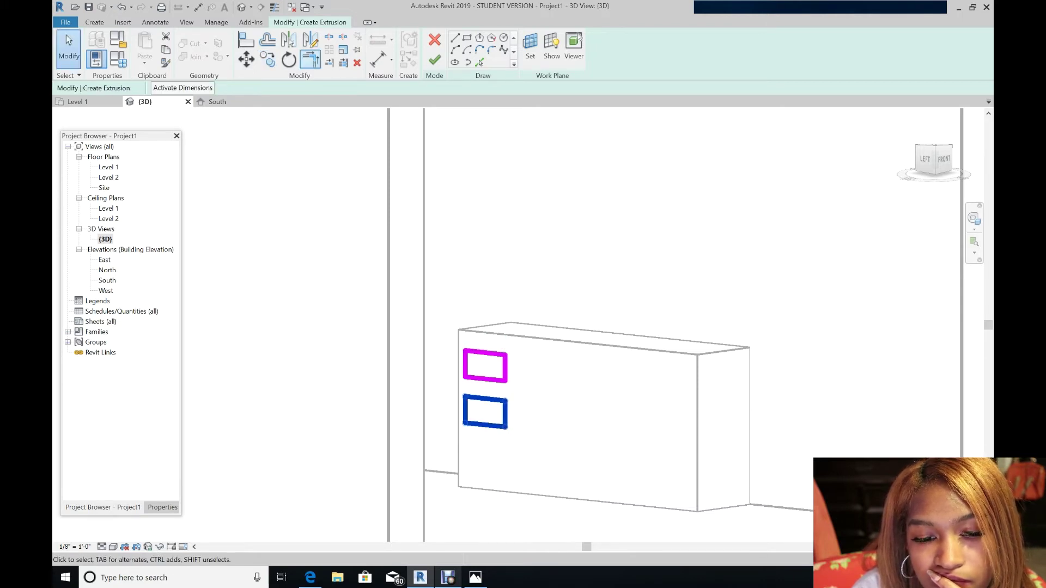
Copy the second drawer rectangle straight down with multiple copies enabled, adding a third drawer at the same spacing
click(267, 59)
click(223, 88)
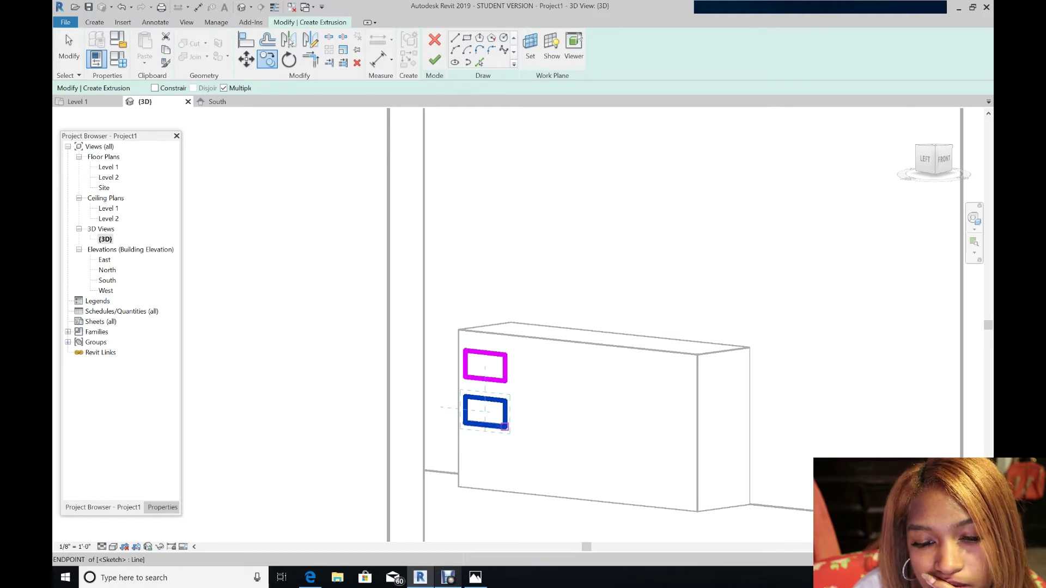
click(506, 427)
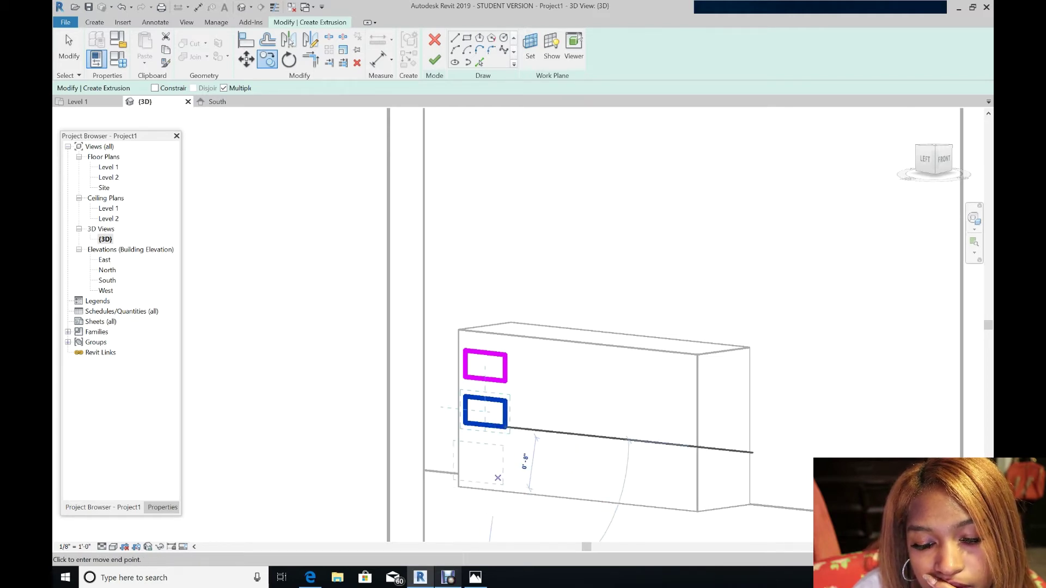
click(505, 473)
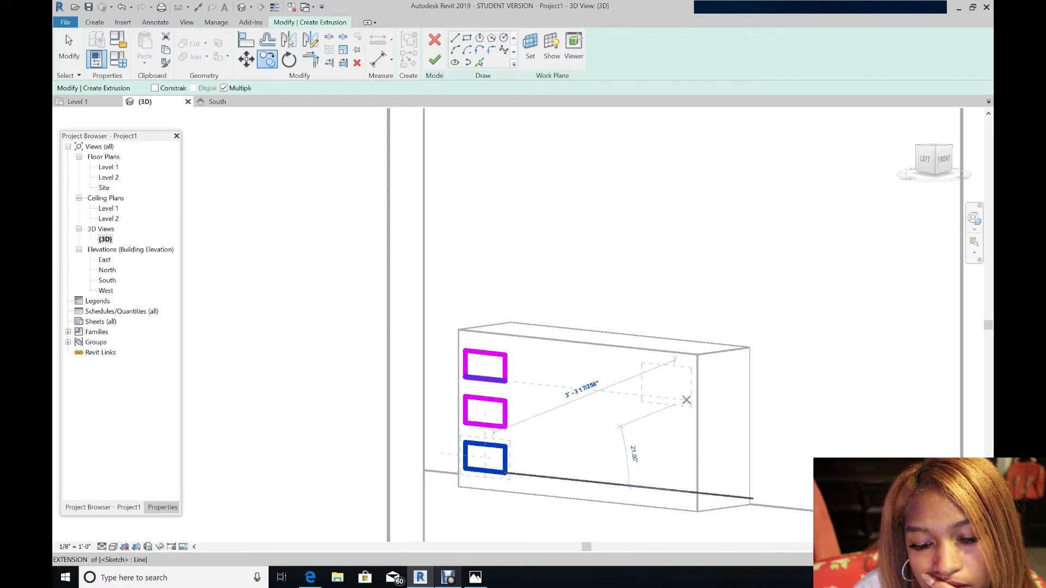
Place three more drawer rectangle copies as a column near the front face's right end, aligned with the existing three rows
click(685, 400)
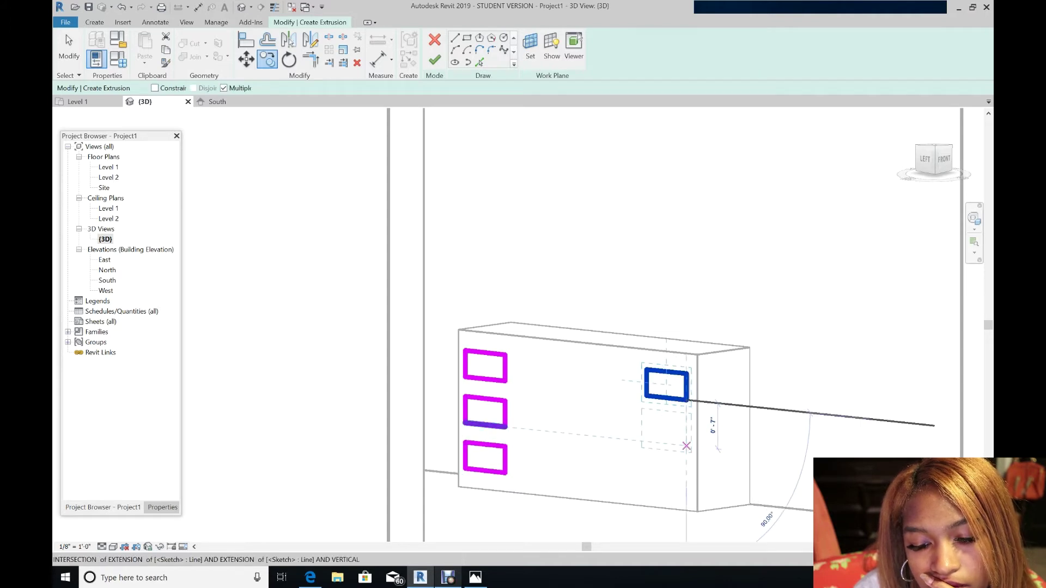
click(686, 446)
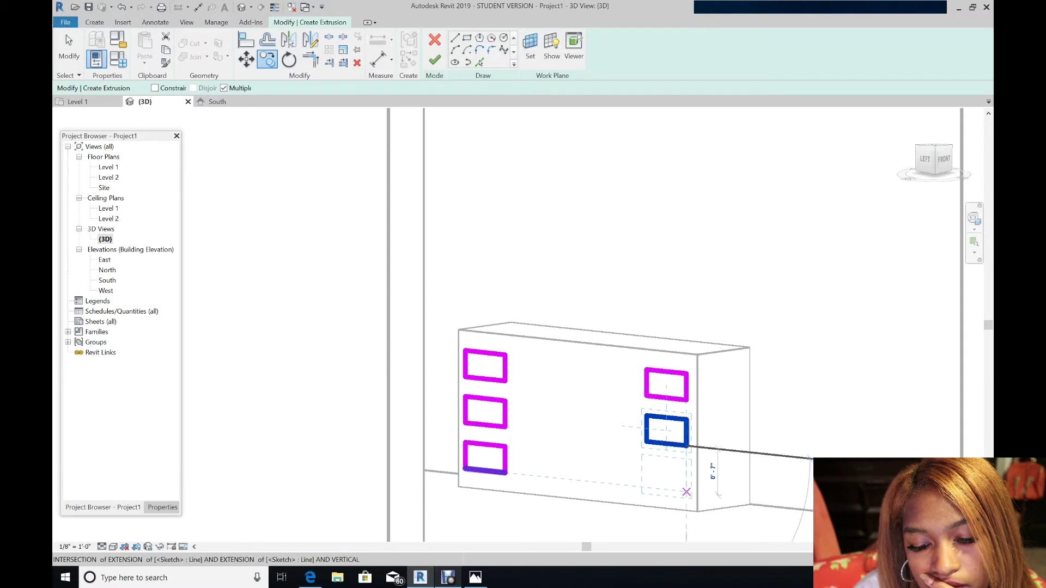
click(685, 493)
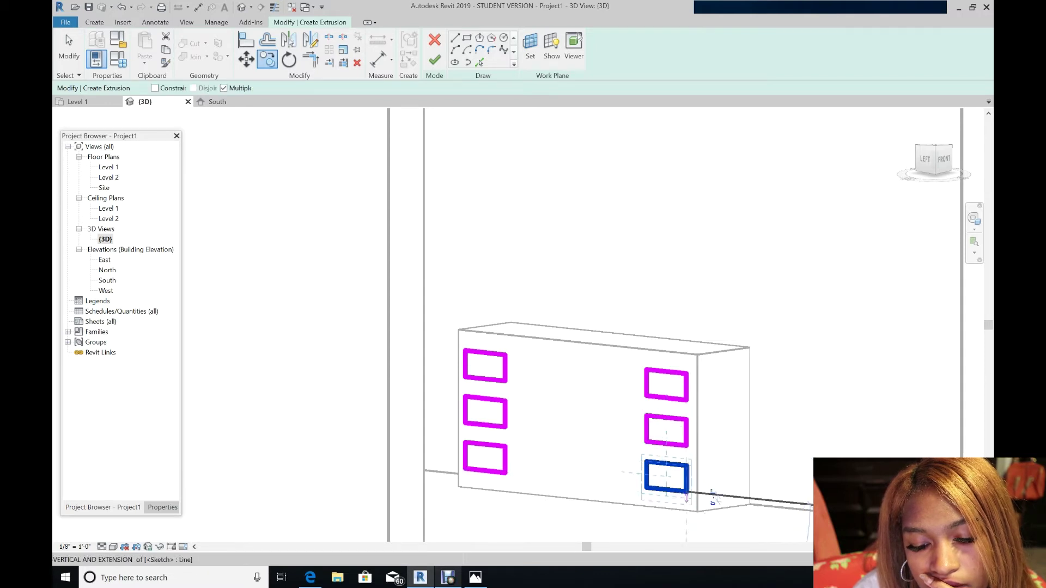
key(Escape)
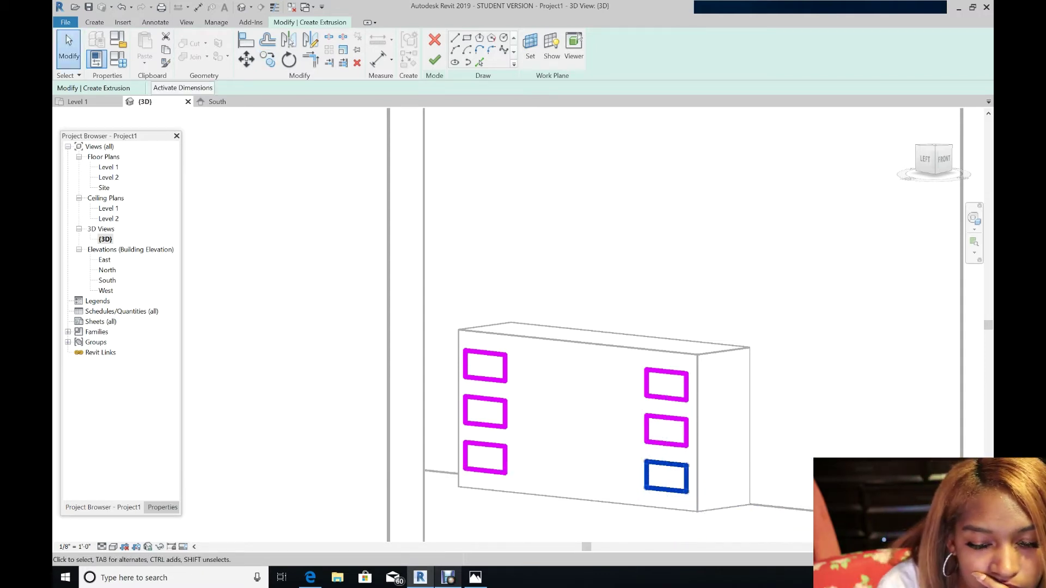
Sketch a wide drawer rectangle, about 1'-10 5/8" by 0'-4", between the two end columns, aligned with the top row
key(Escape)
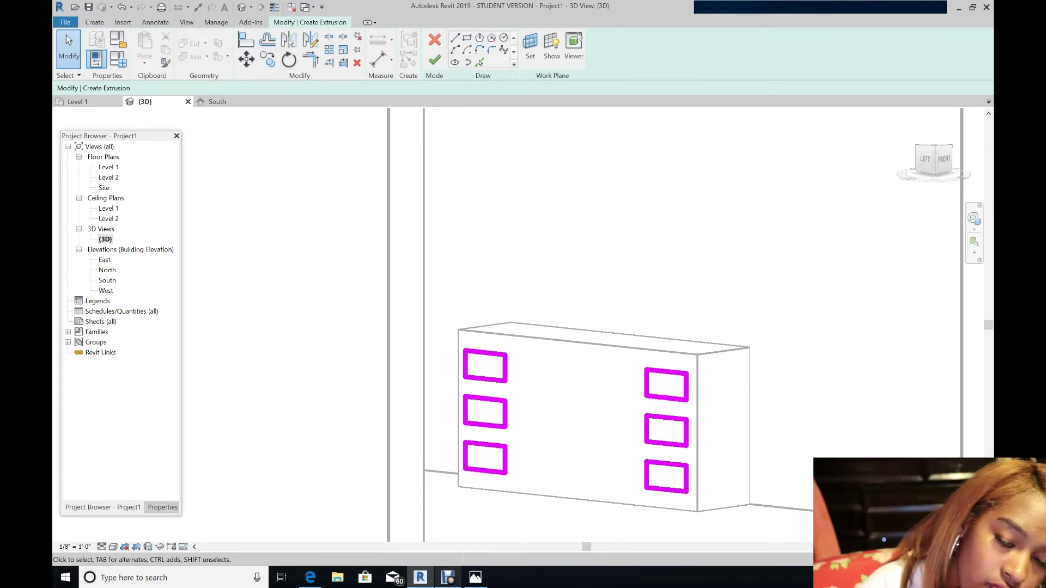
click(466, 38)
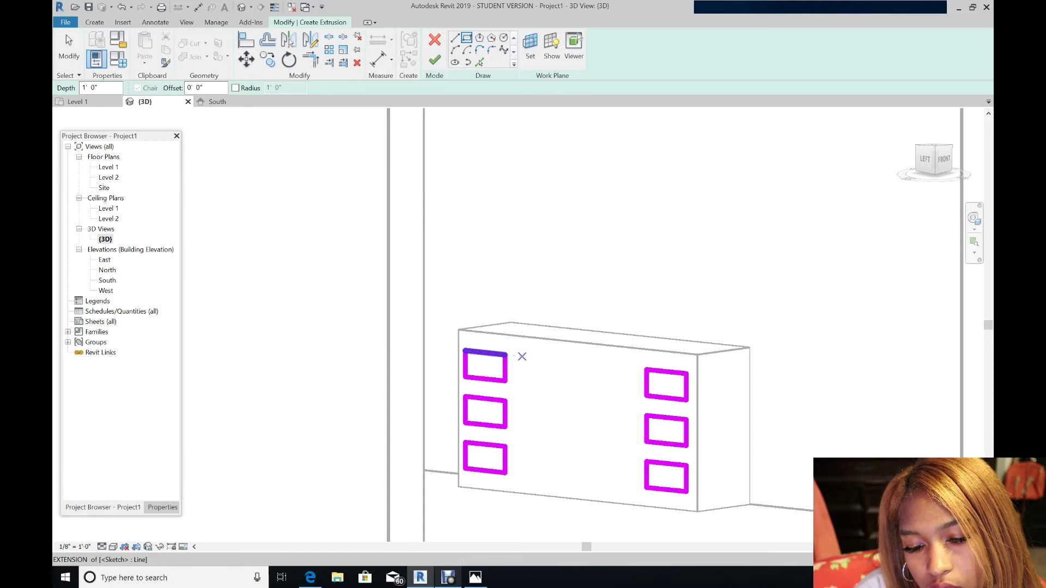
click(517, 356)
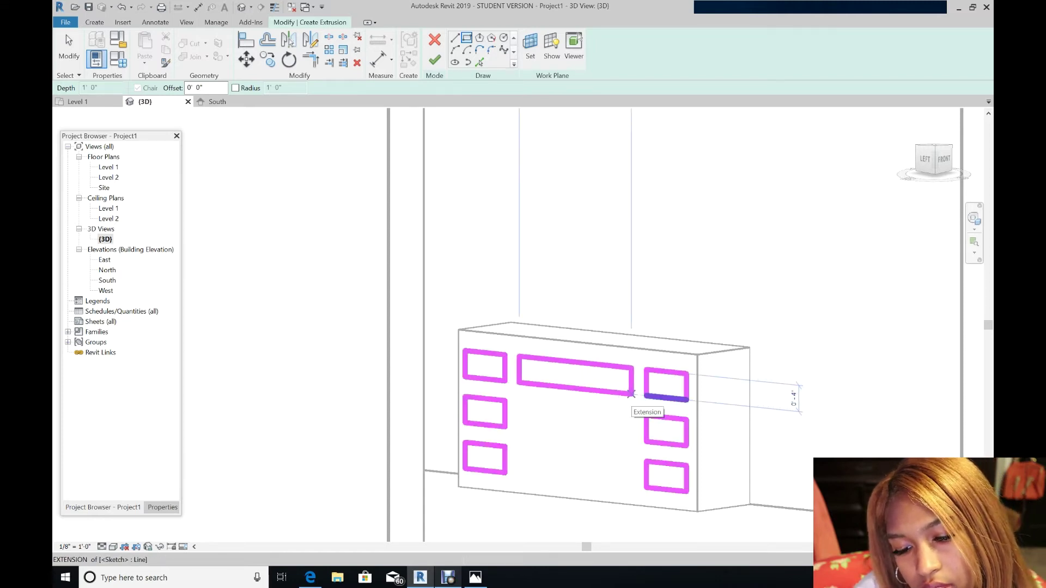
click(631, 393)
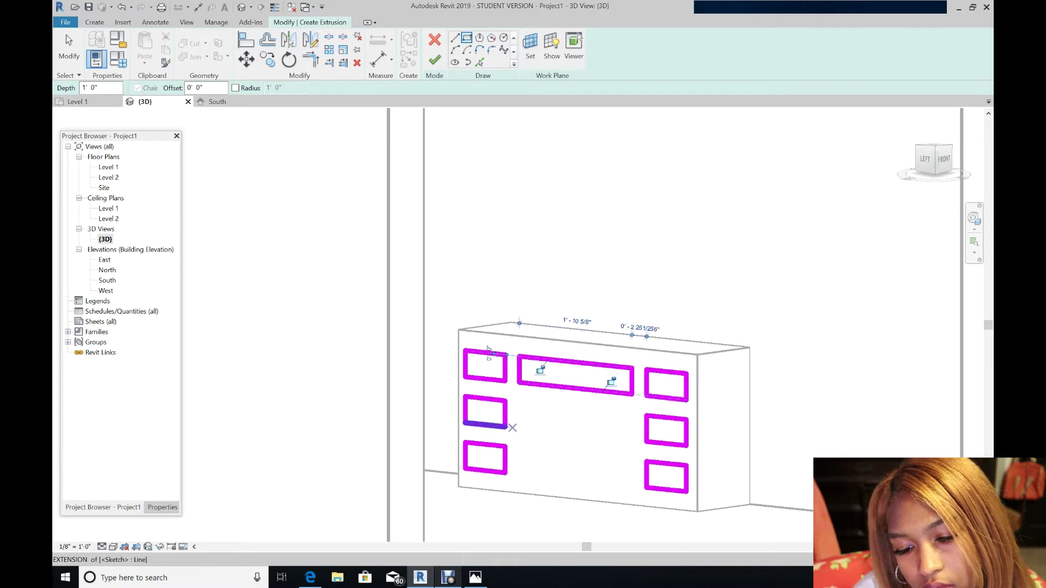
key(Escape)
key(Escape)
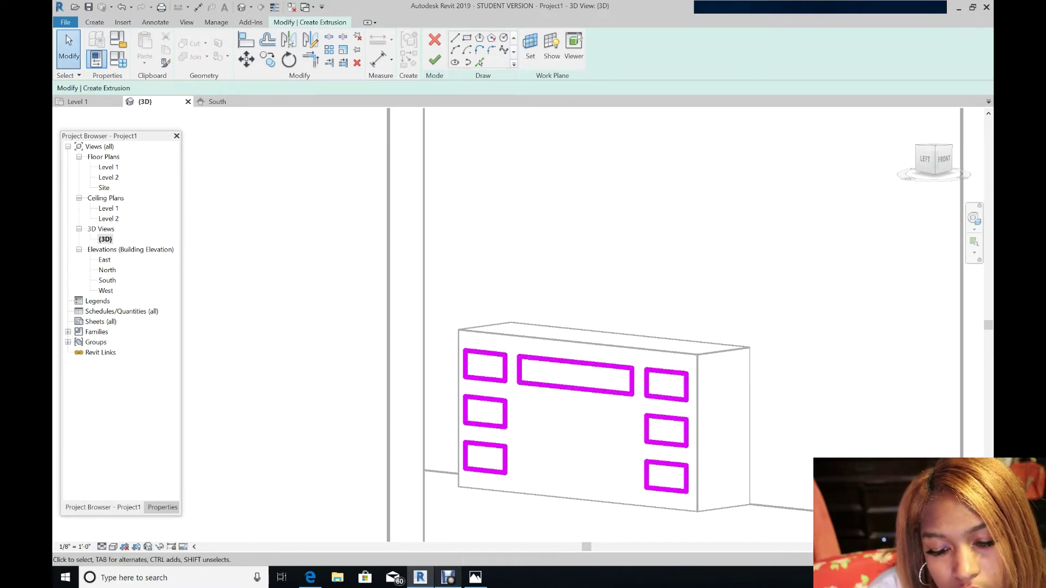
Copy the wide drawer rectangle straight down twice at 0'-7" spacing to match the lower rows, and finish the extrusion sketch
mouse_move(636, 402)
mouse_down()
mouse_move(553, 359)
mouse_move(503, 350)
mouse_up()
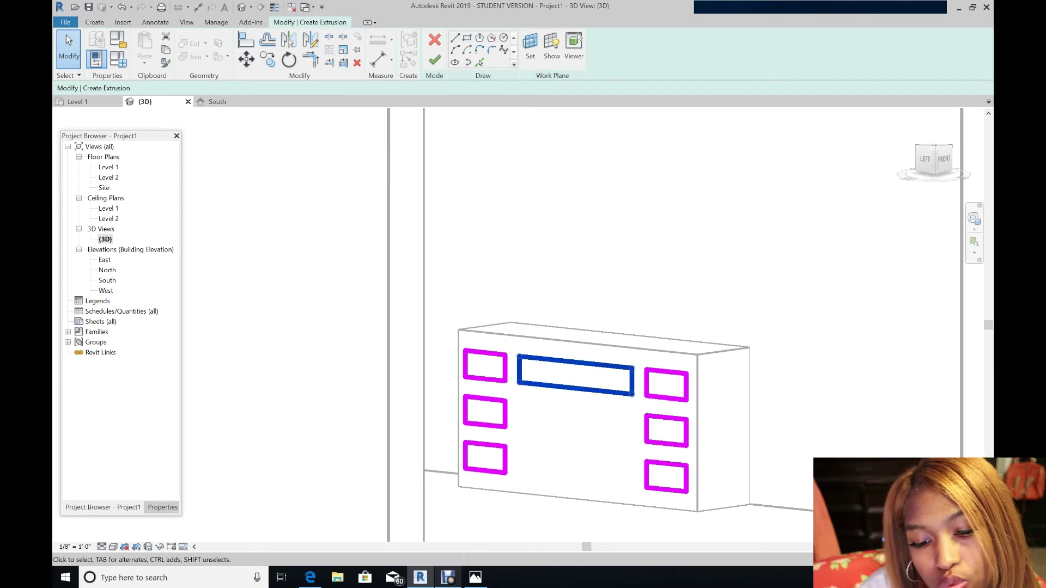
click(267, 59)
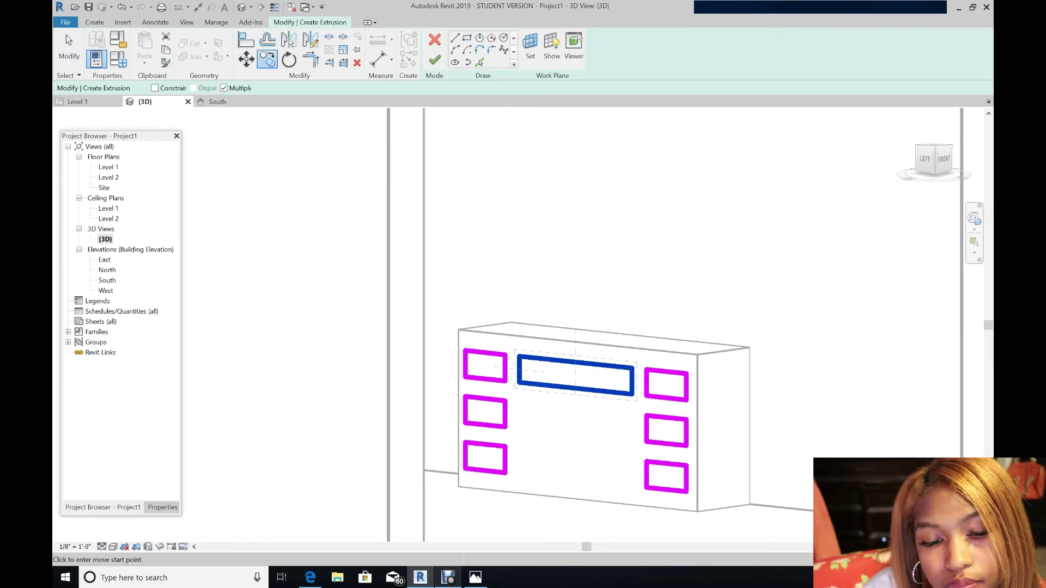
click(564, 388)
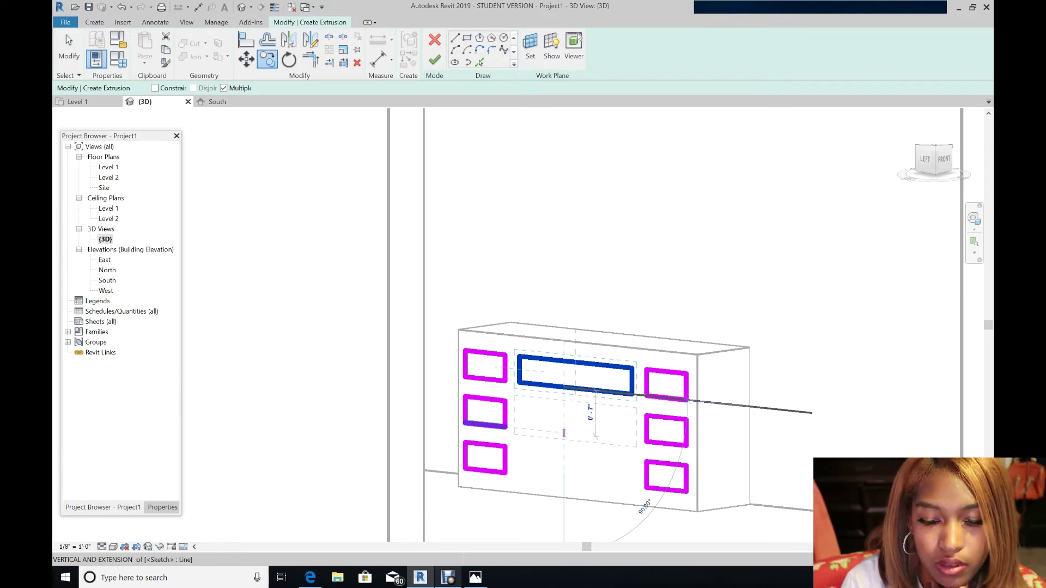
click(564, 434)
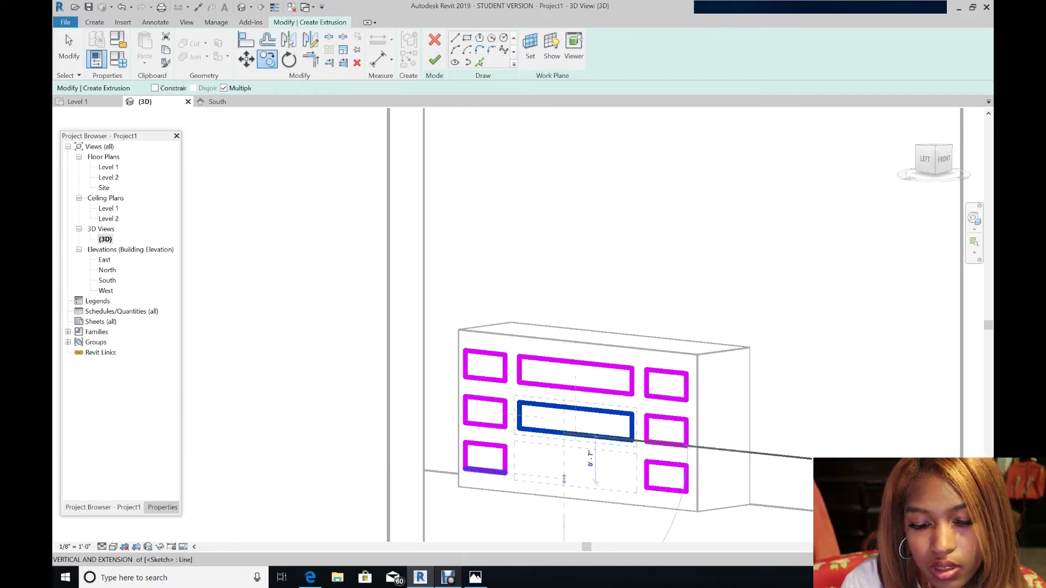
click(564, 479)
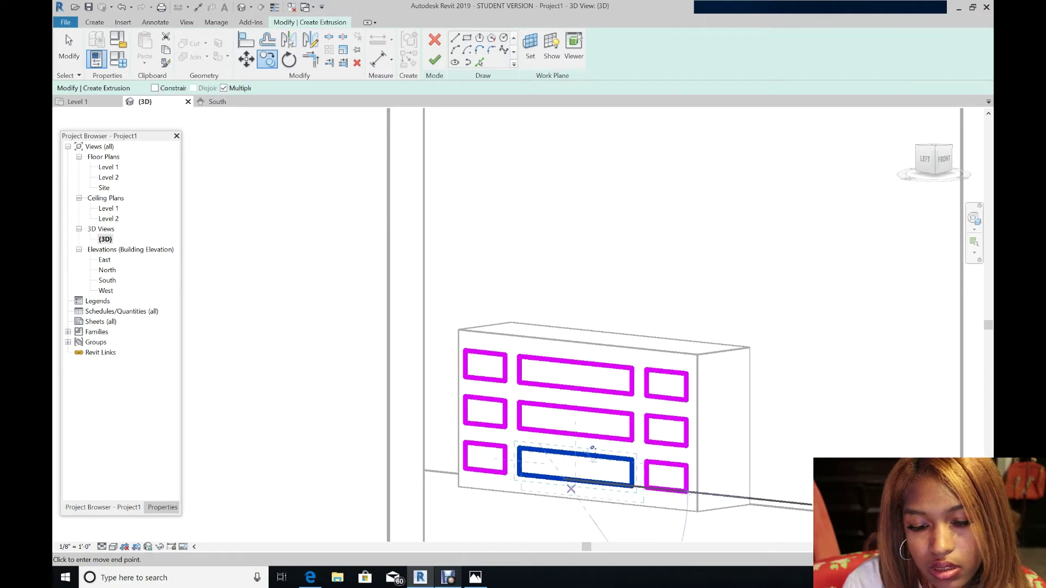
key(Escape)
key(Escape)
click(434, 60)
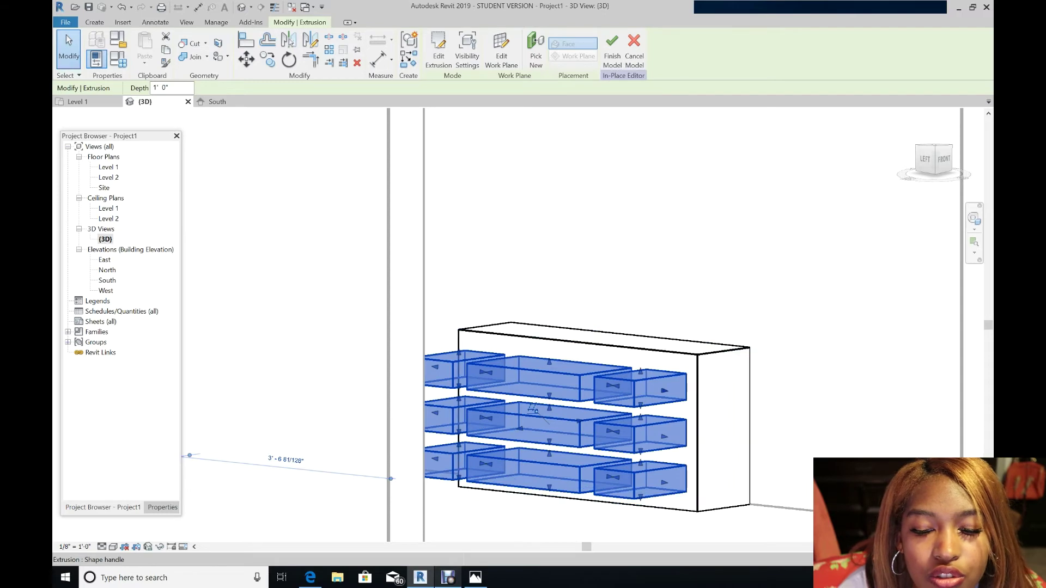
Push the drawer extrusion back into the dresser body so its fronts protrude only slightly, about 0'-7 11/16" deep overall
click(975, 219)
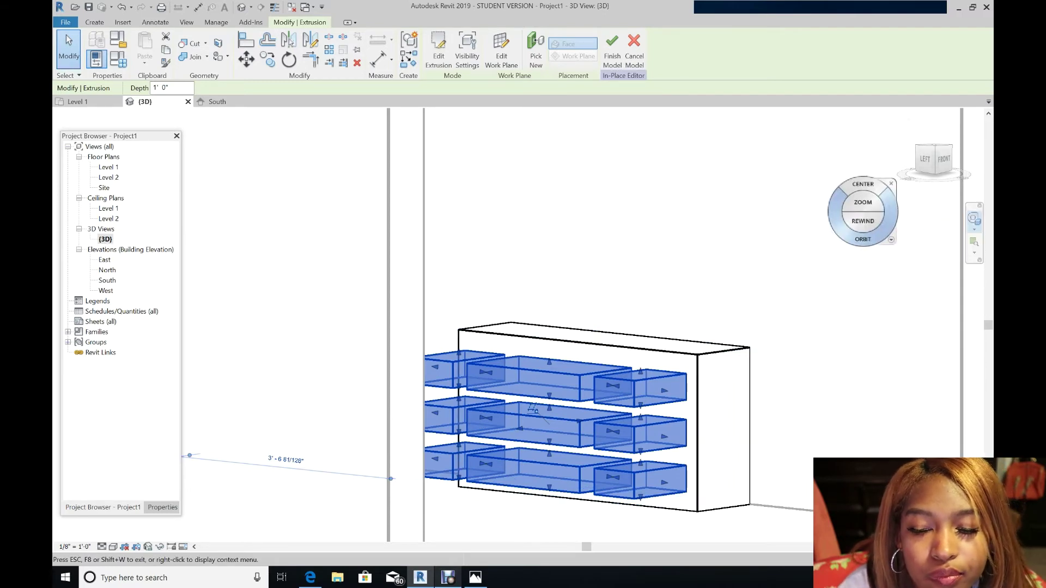
drag(533, 409, 530, 288)
scroll(641, 196, up, 6)
scroll(641, 196, down, 2)
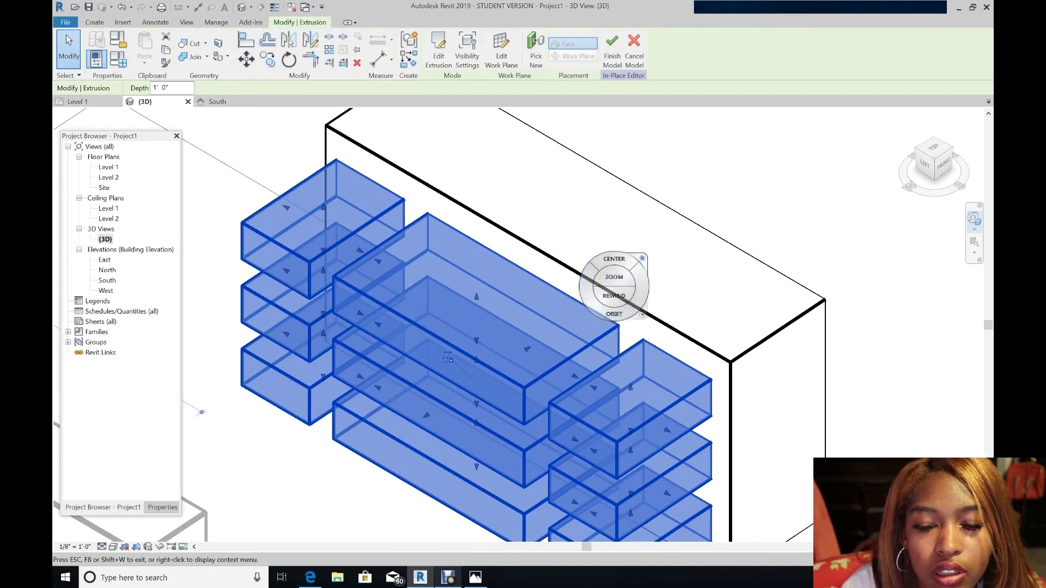
key(Escape)
drag(448, 356, 541, 312)
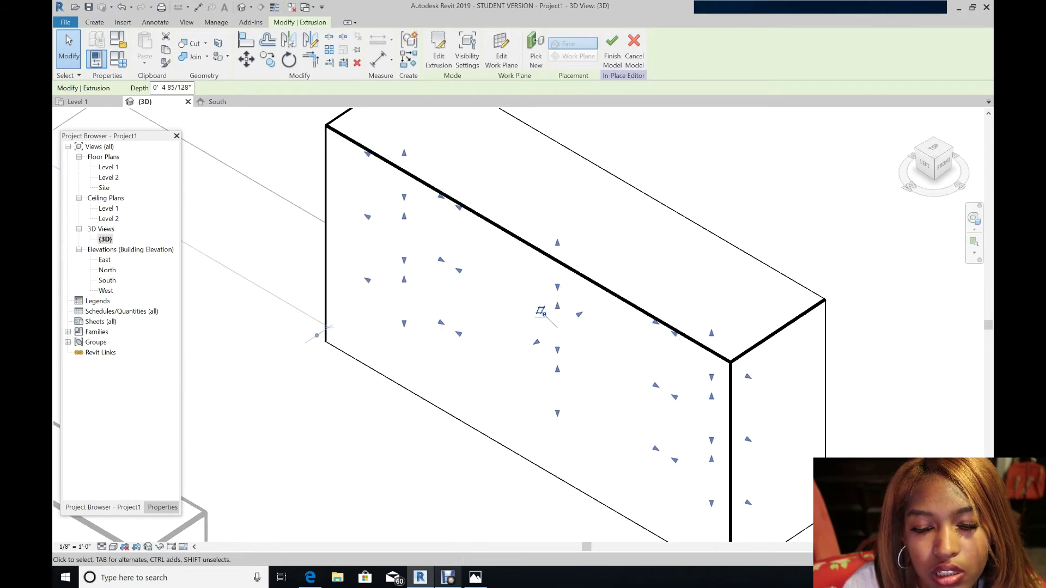
drag(541, 312, 528, 320)
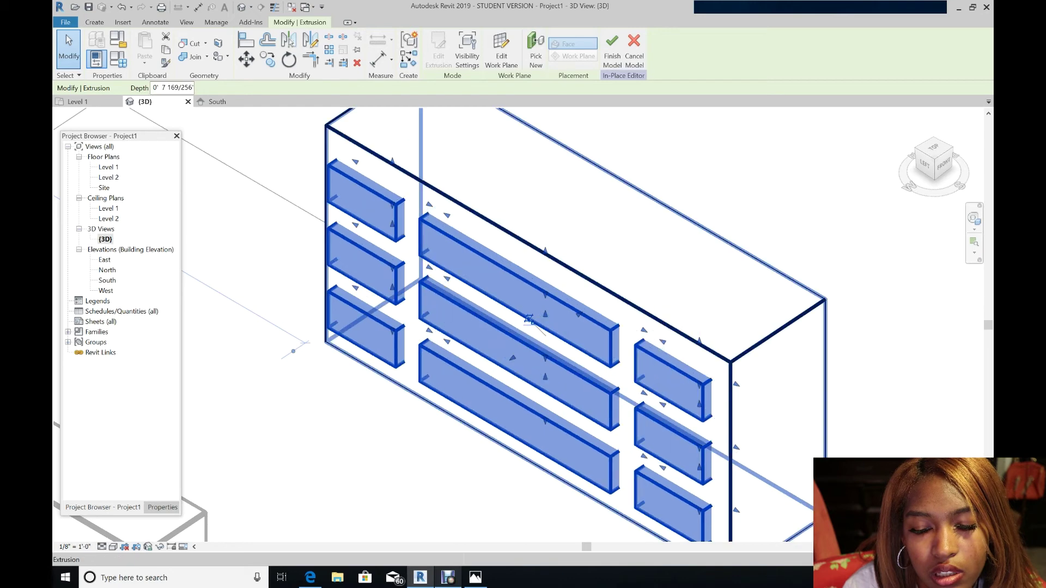
key(Escape)
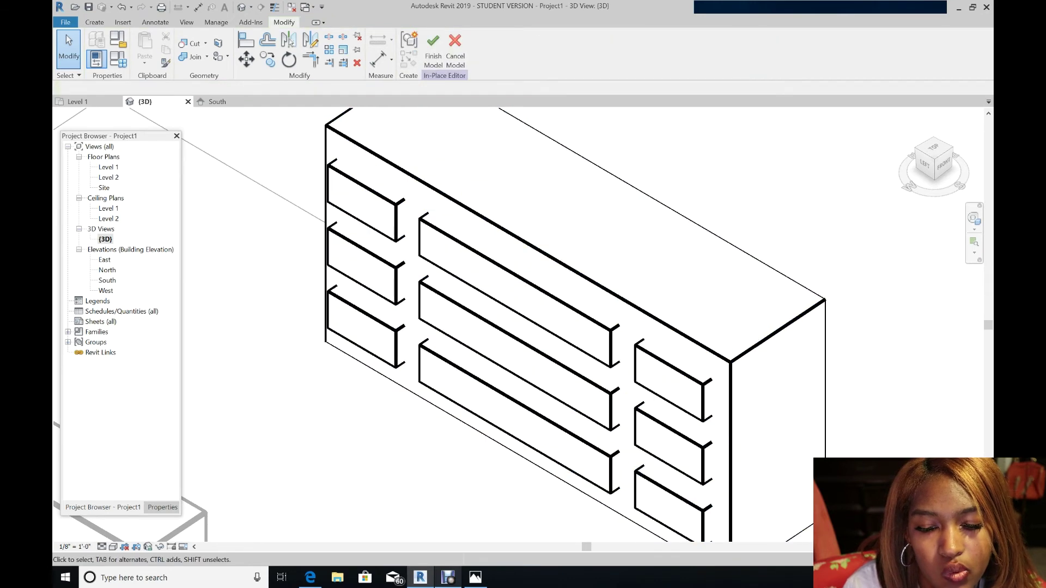
Reduce the drawer fronts' protrusion slightly and extend the extrusion's back farther into the dresser, to about 1'-0 1/2" deep
click(528, 319)
scroll(529, 319, up, 5)
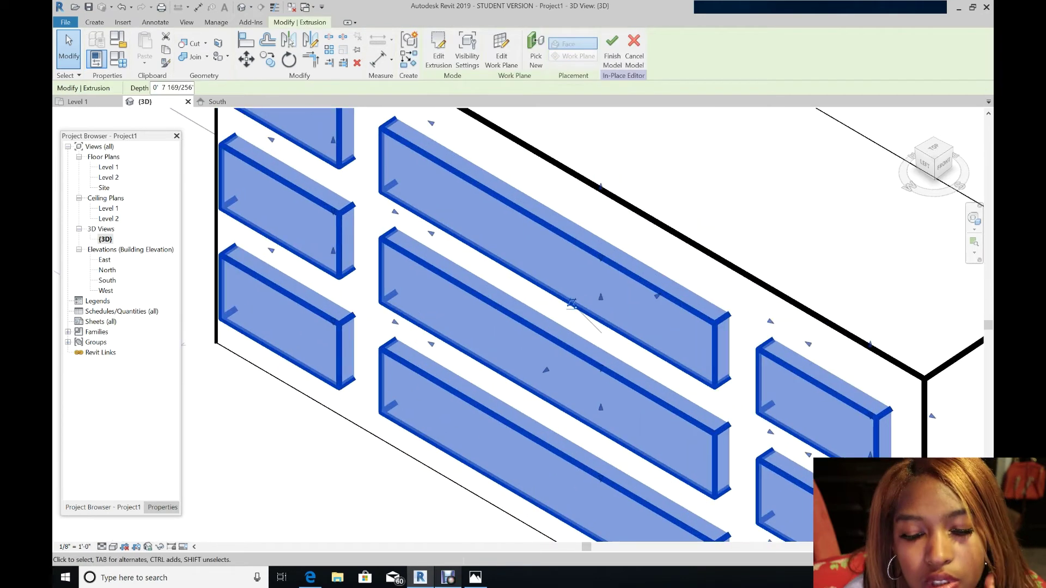
drag(648, 278, 691, 305)
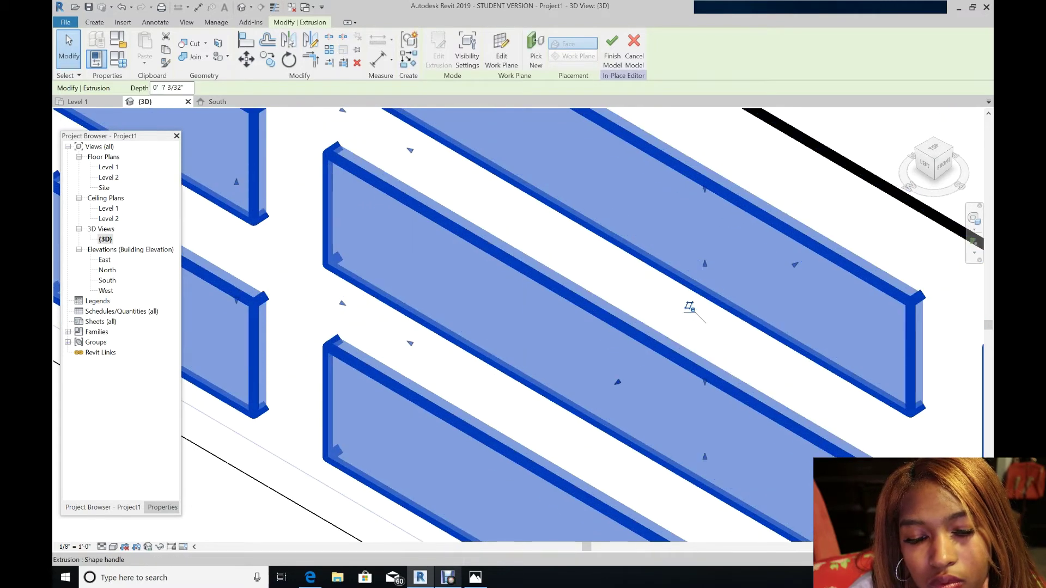
scroll(657, 339, down, 6)
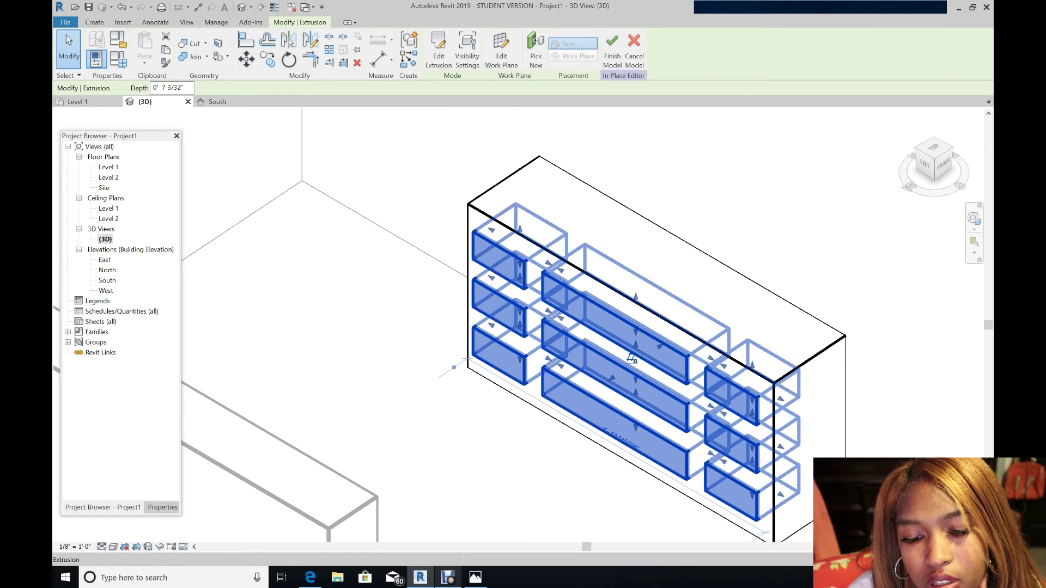
drag(632, 358, 693, 325)
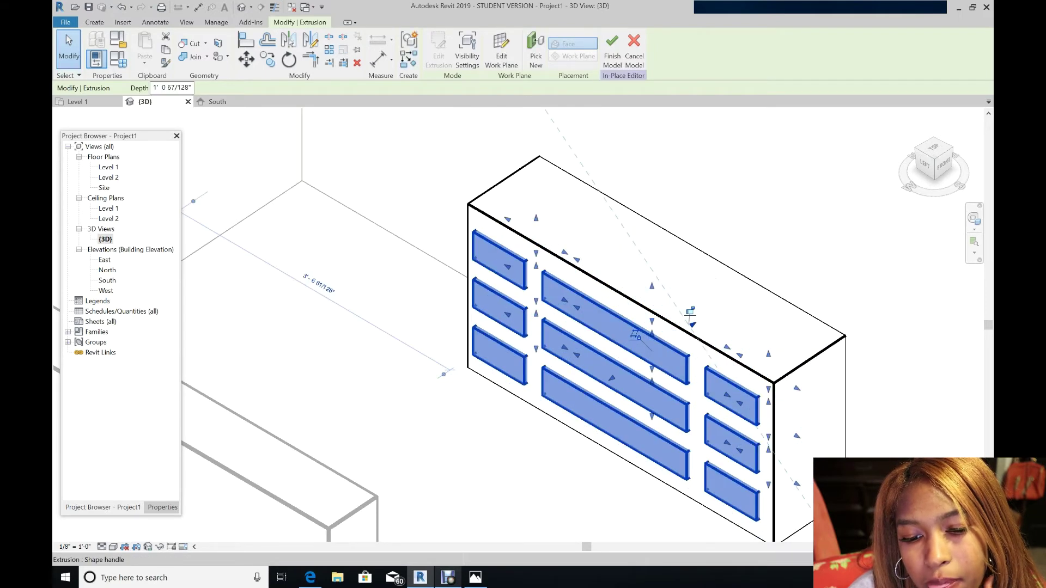
Try pulling the dresser body's back face forward toward the drawers, and undo the change
click(830, 327)
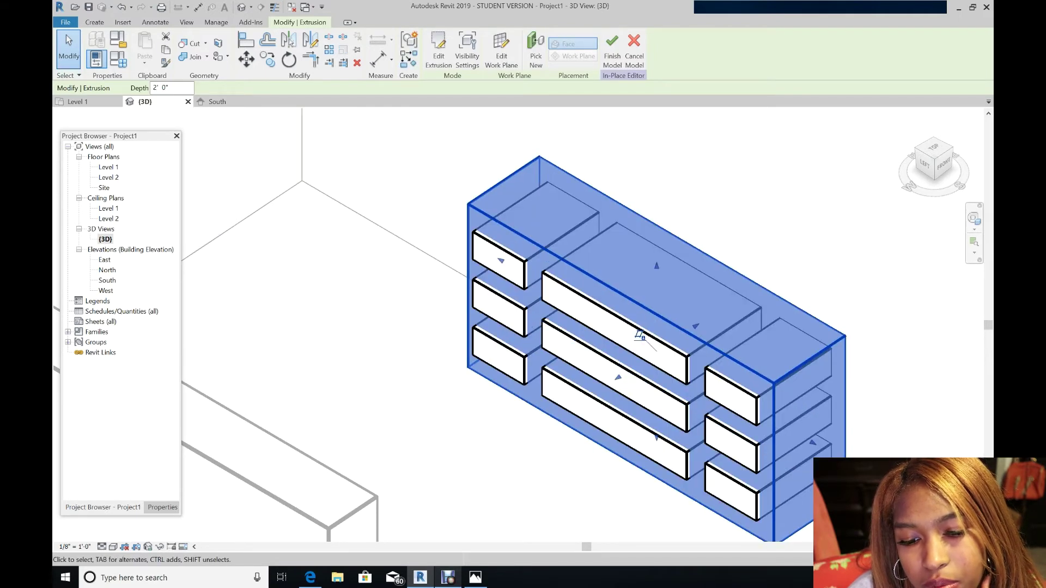
drag(640, 336, 635, 338)
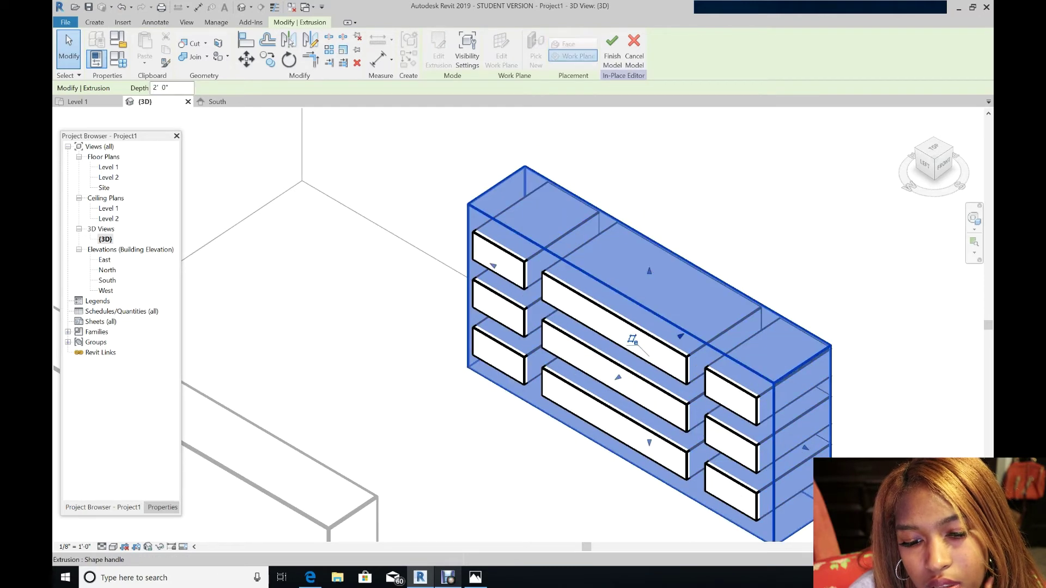
key(Escape)
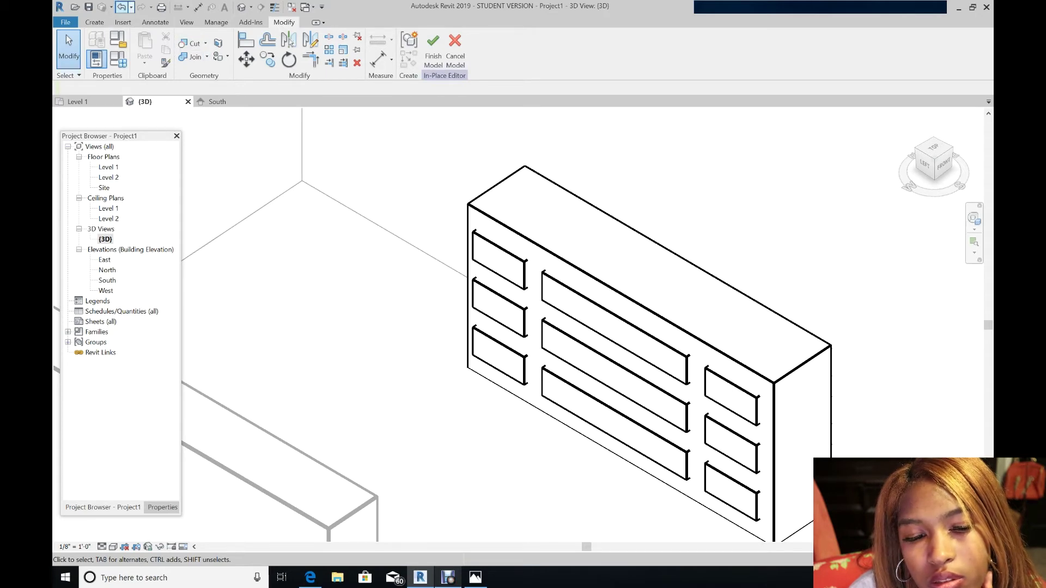
click(121, 7)
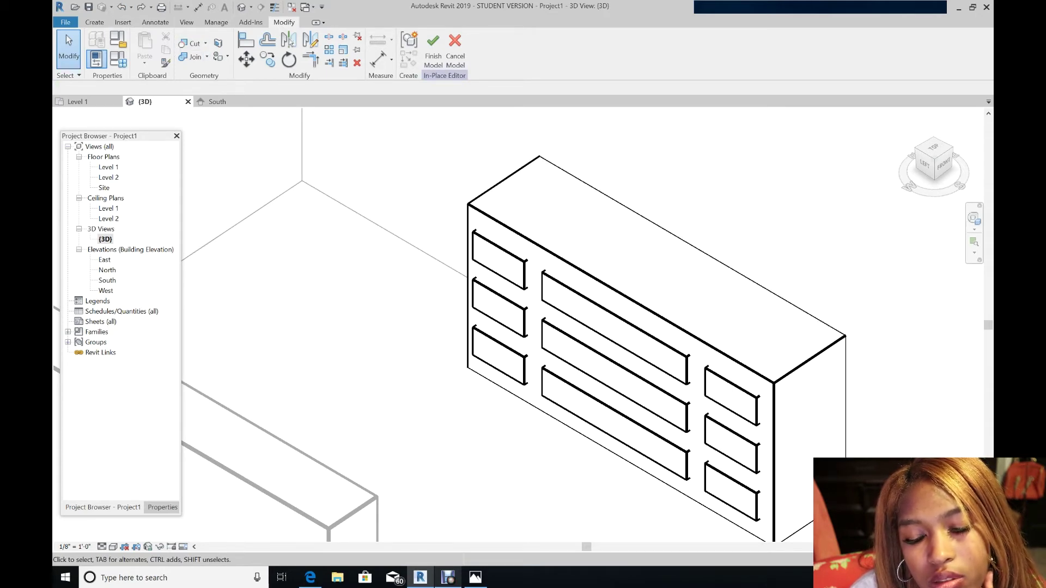
Shorten the drawer extrusion slightly from its back end inside the dresser, to about 0'-11 1/8" deep
click(633, 333)
drag(635, 335, 634, 335)
key(Escape)
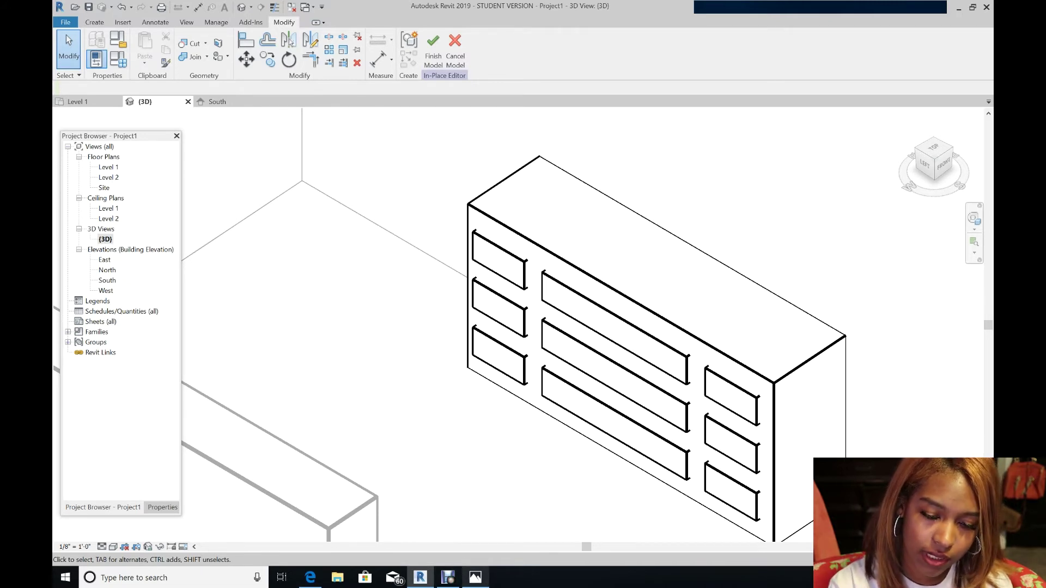
Check the dresser's proportions in the reference picture and raise the dresser body's top to a height of about 2'-6"
click(475, 577)
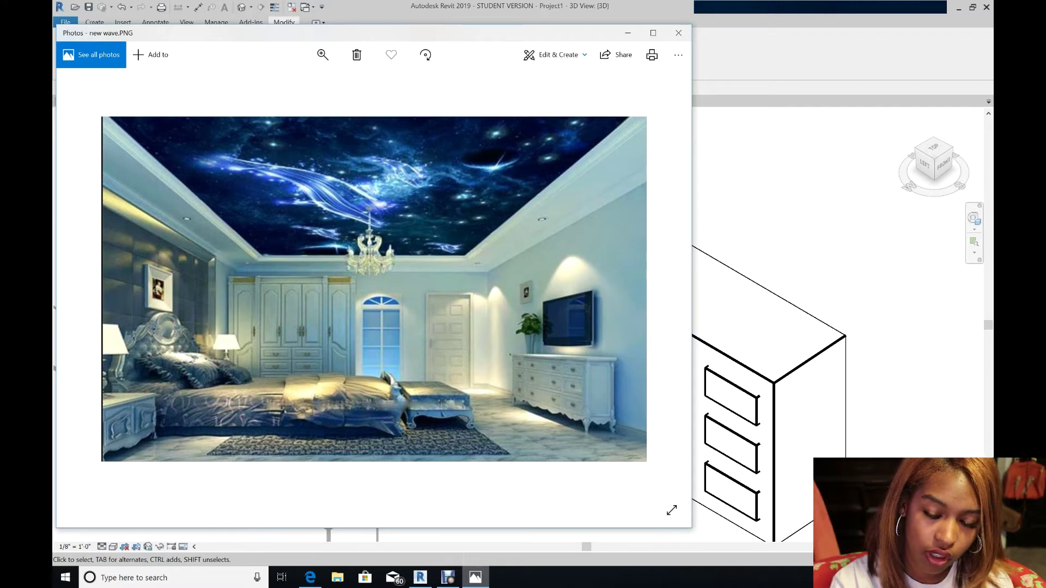
click(475, 577)
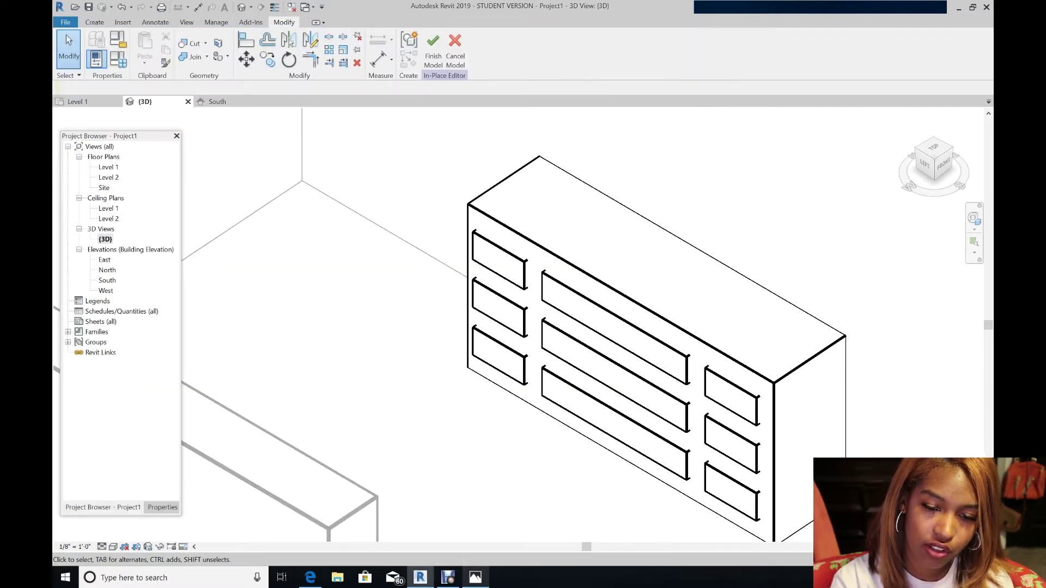
click(640, 335)
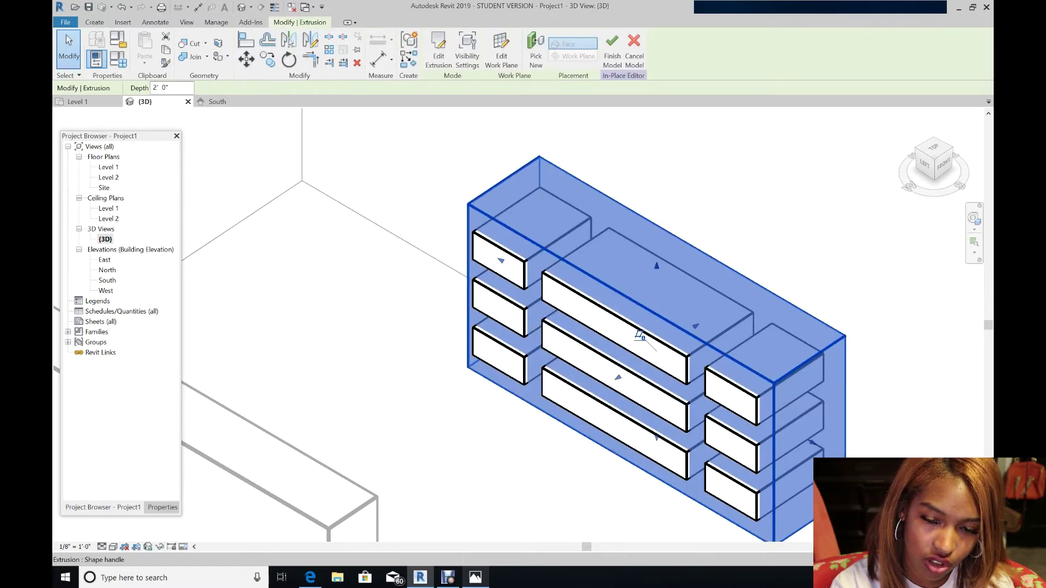
drag(640, 335, 640, 315)
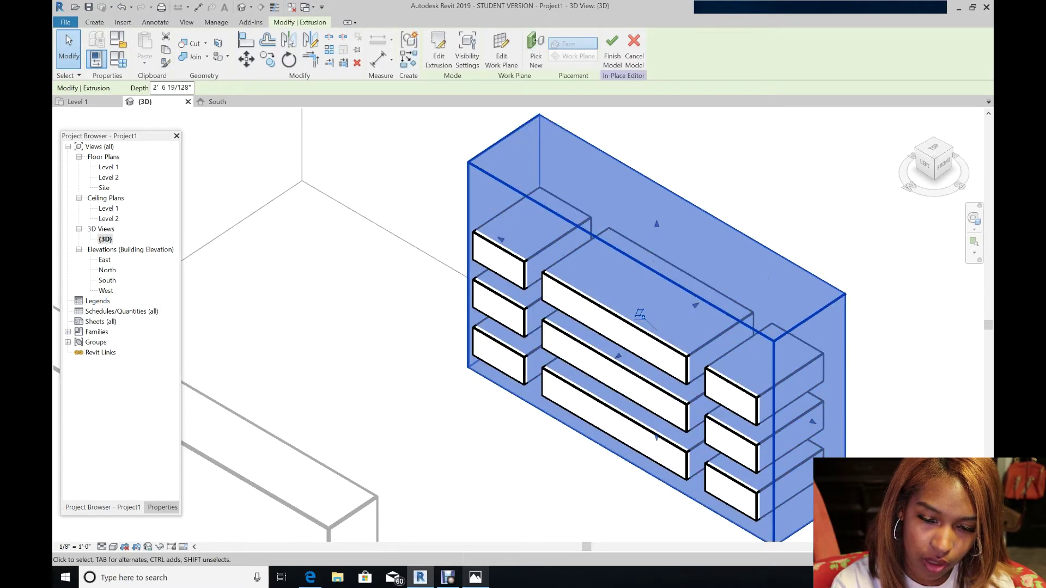
key(Escape)
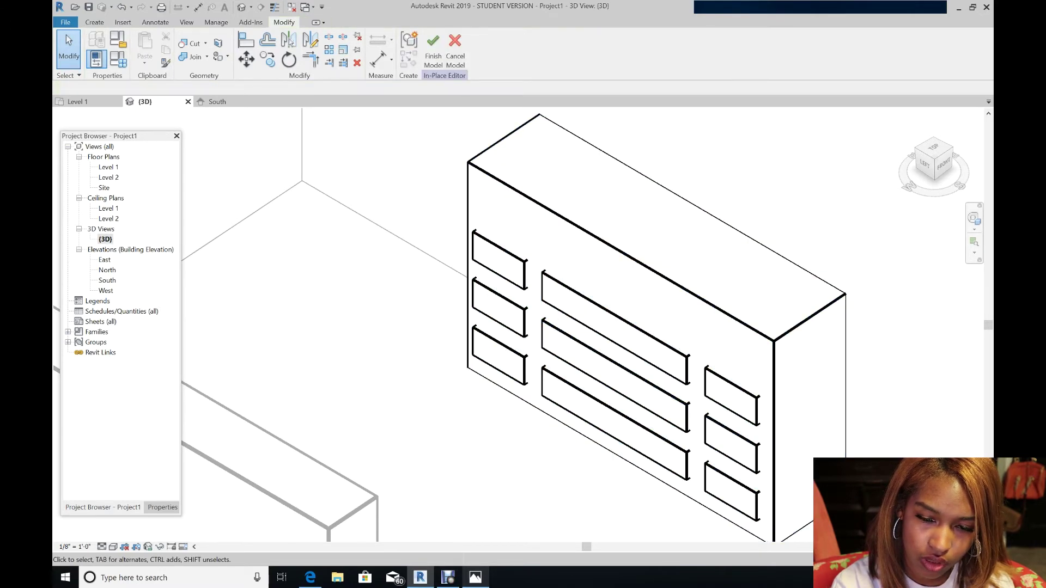
Move the drawer extrusion up near the top of the dresser's front face and adjust its sideways position between the two ends
drag(631, 337, 639, 297)
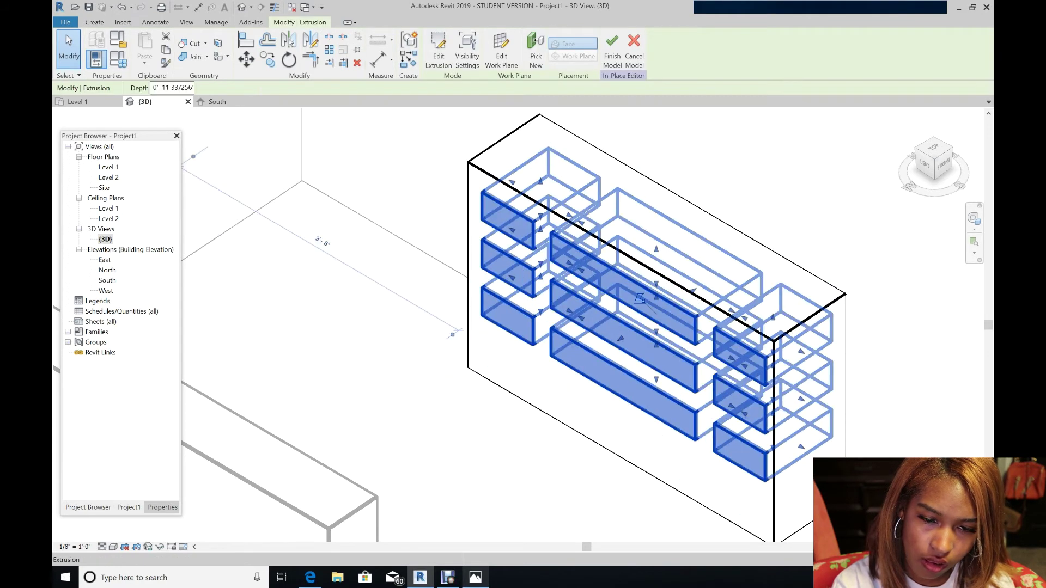
key(Escape)
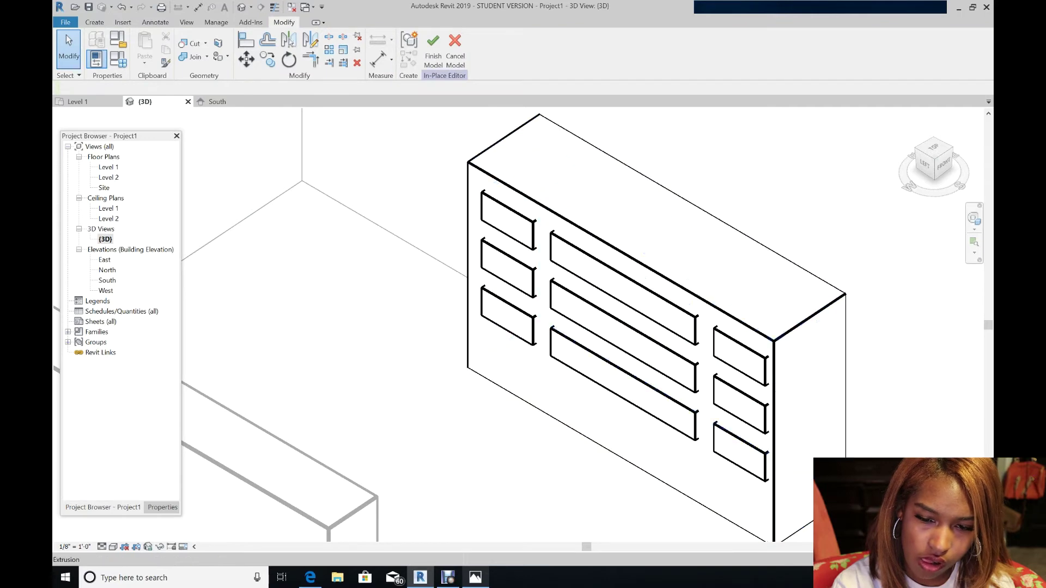
click(974, 219)
drag(676, 323, 655, 311)
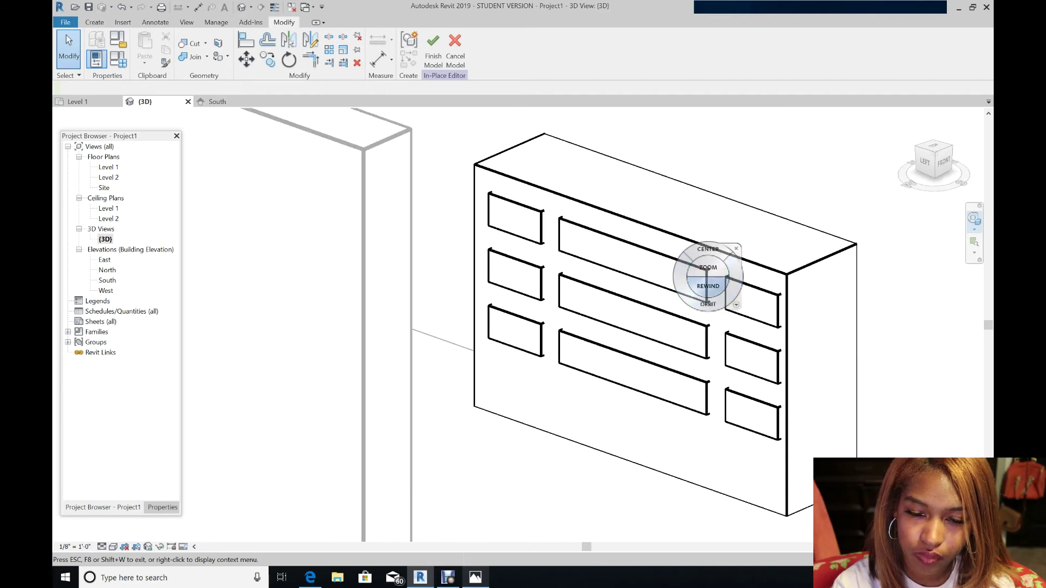
click(736, 248)
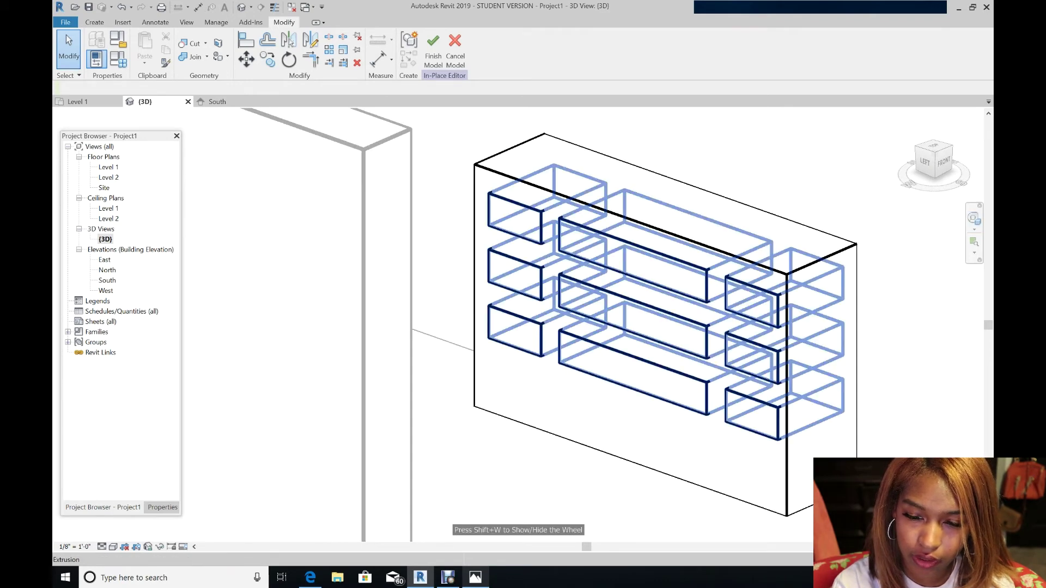
click(707, 284)
drag(708, 285, 642, 283)
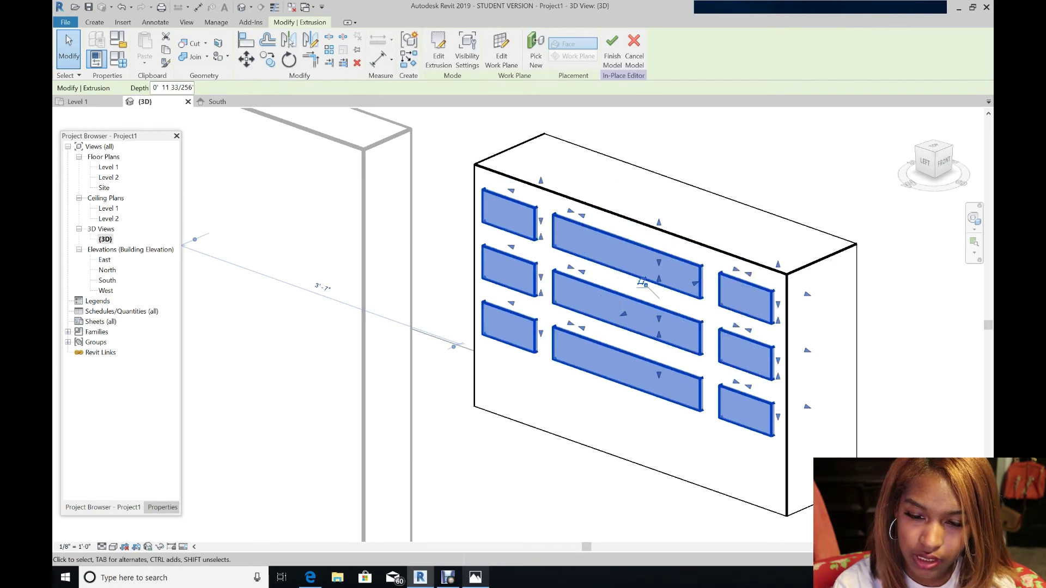
Orbit around to the dresser's front and compare its shape with the dresser in the reference picture
key(Escape)
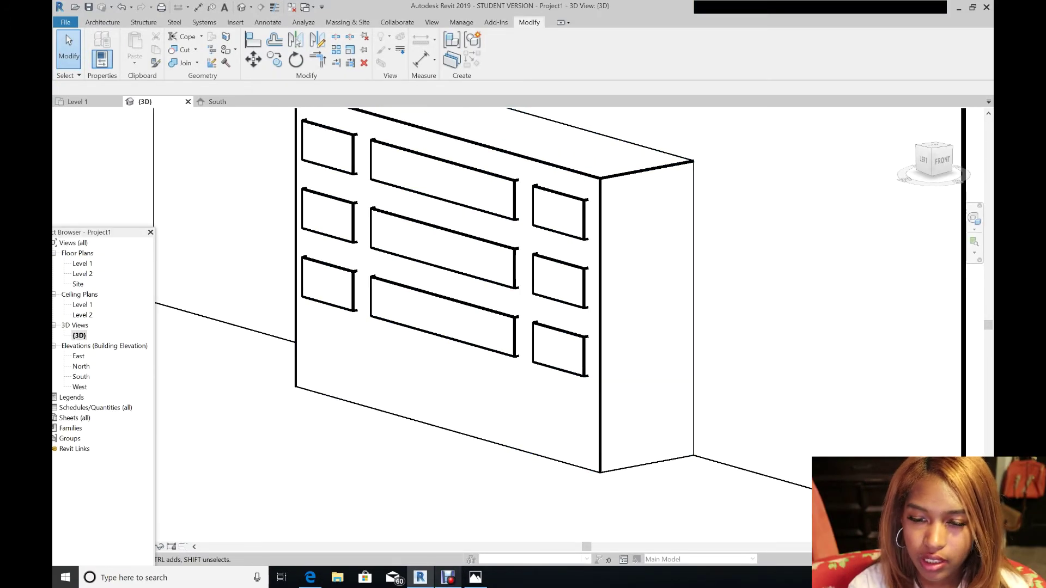
click(974, 219)
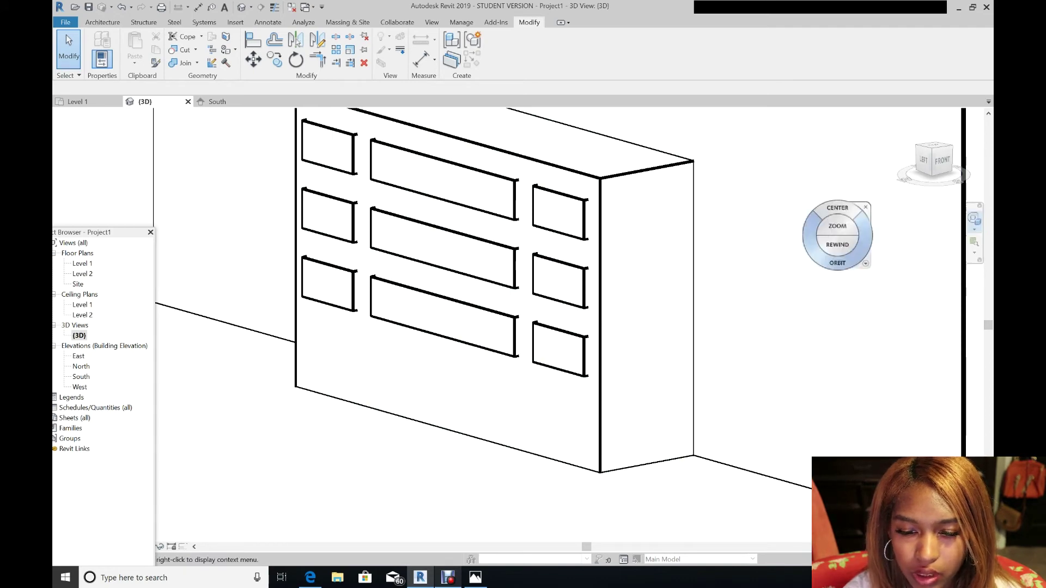
drag(599, 328, 631, 315)
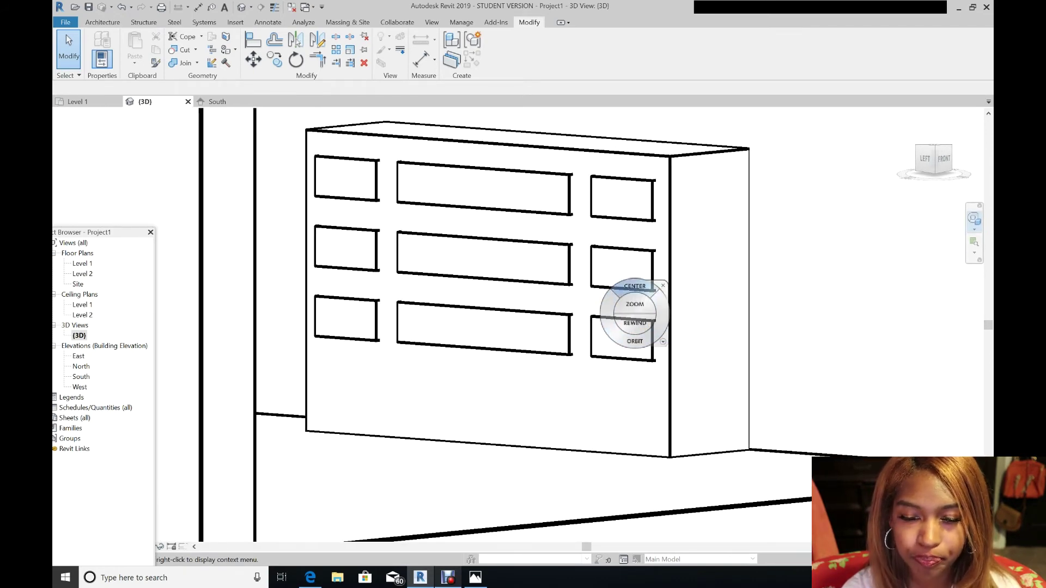
key(Escape)
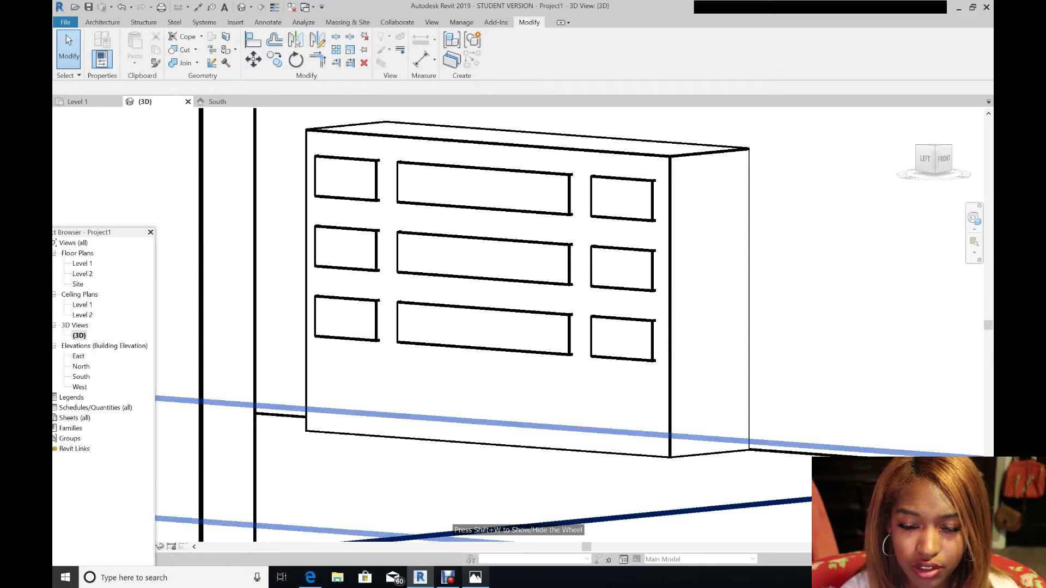
click(475, 577)
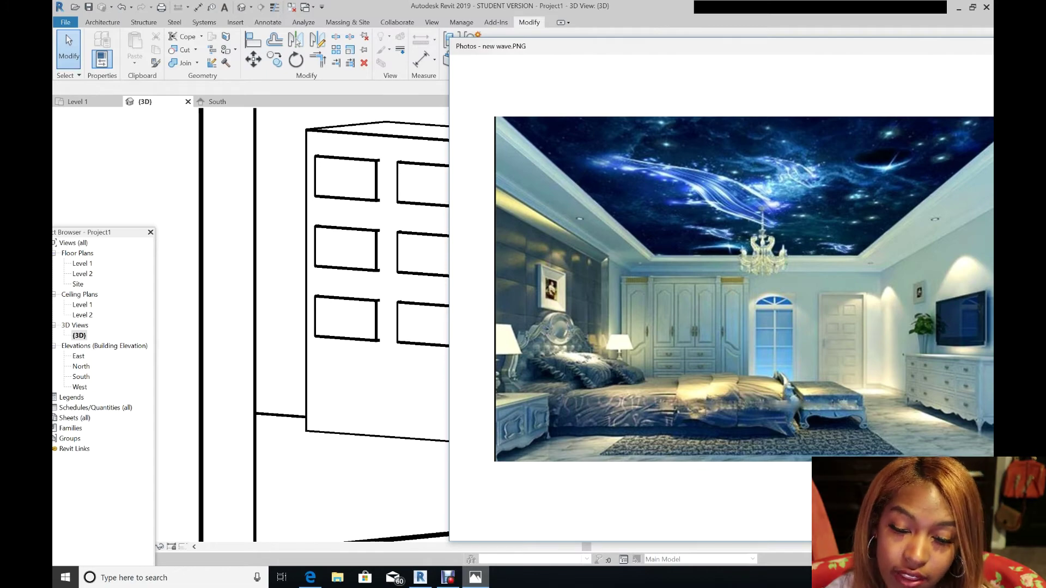
key(alt+Tab)
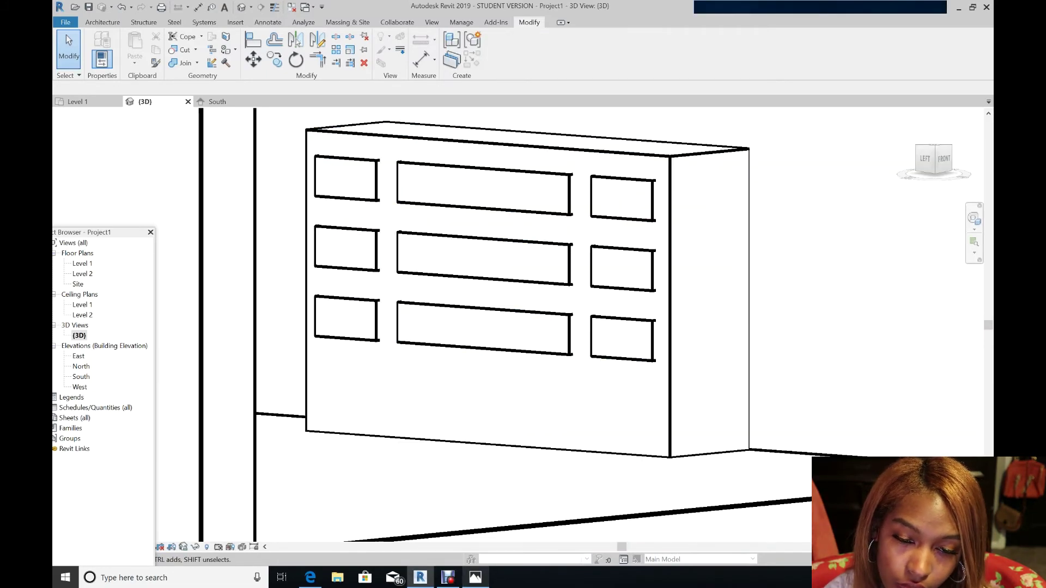
Edit the dresser in place and start a void extrusion with the dresser's front face as its work plane
click(436, 140)
click(501, 49)
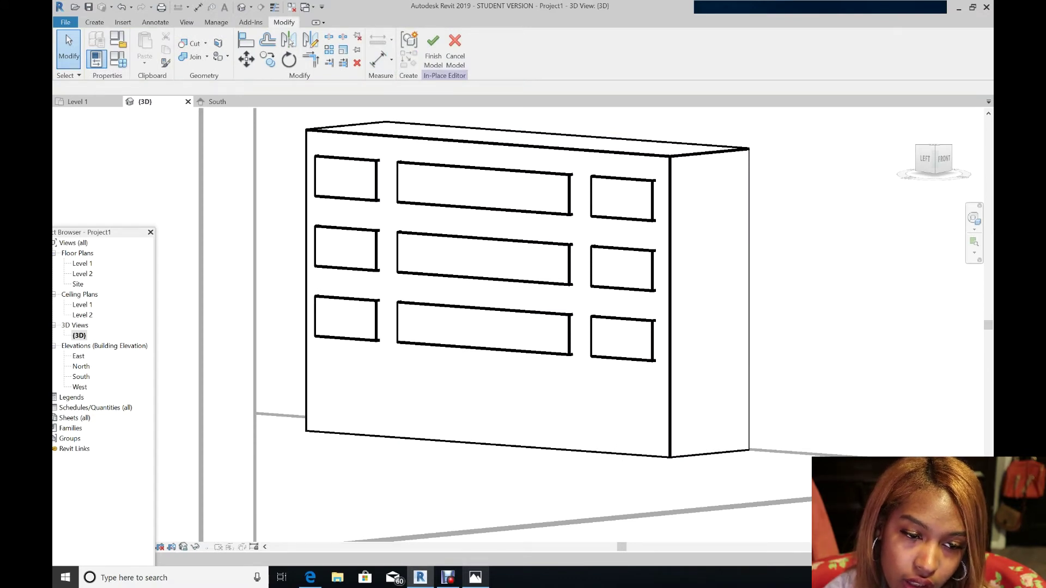
click(95, 22)
click(268, 54)
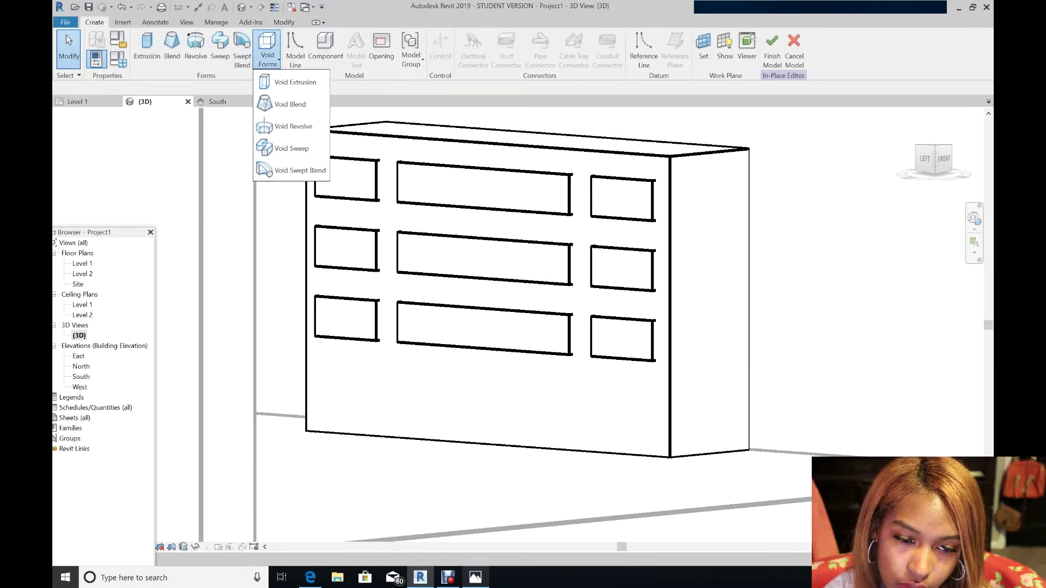
click(295, 82)
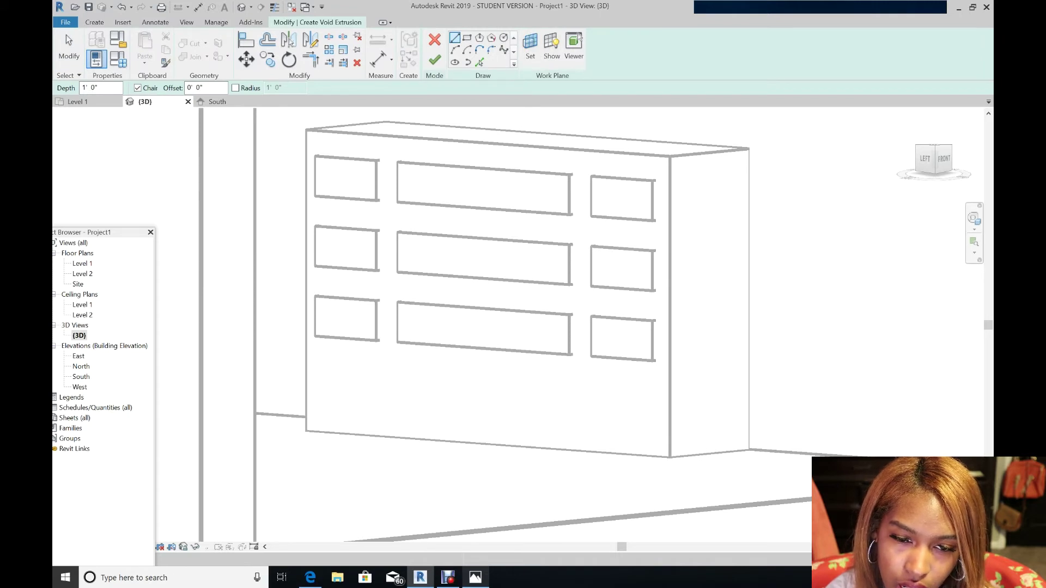
click(530, 48)
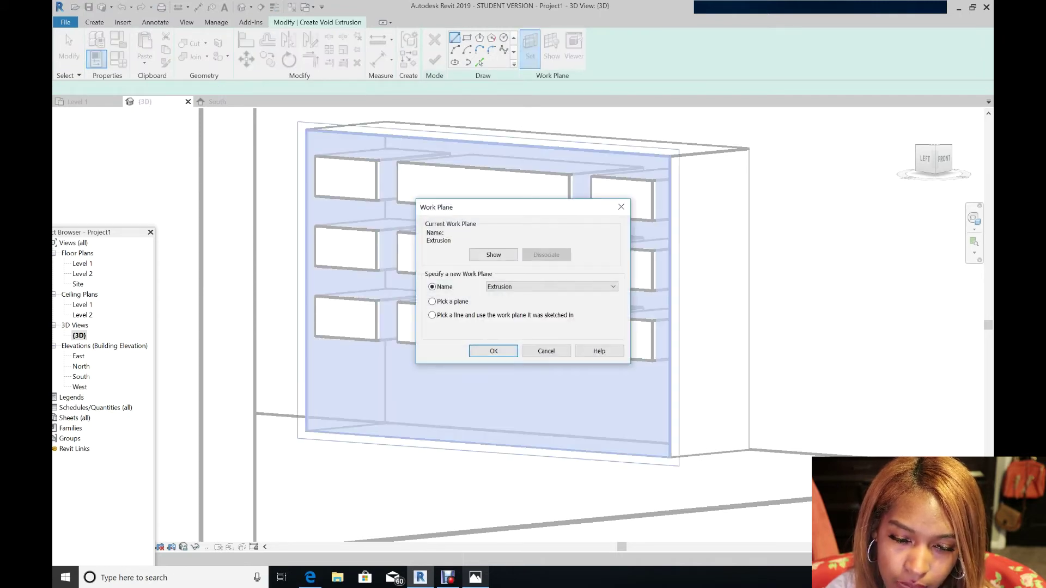
click(493, 351)
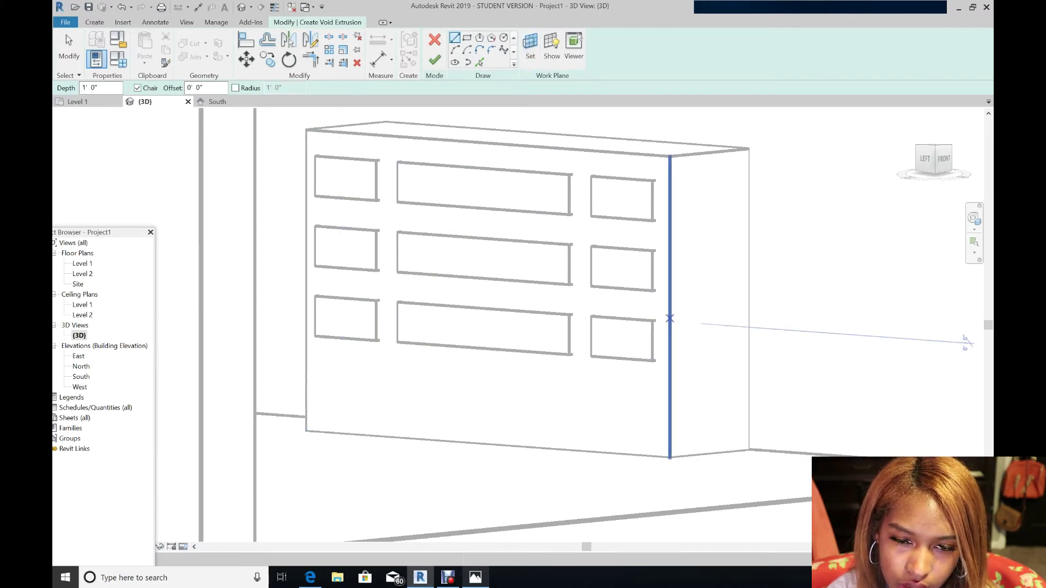
click(530, 48)
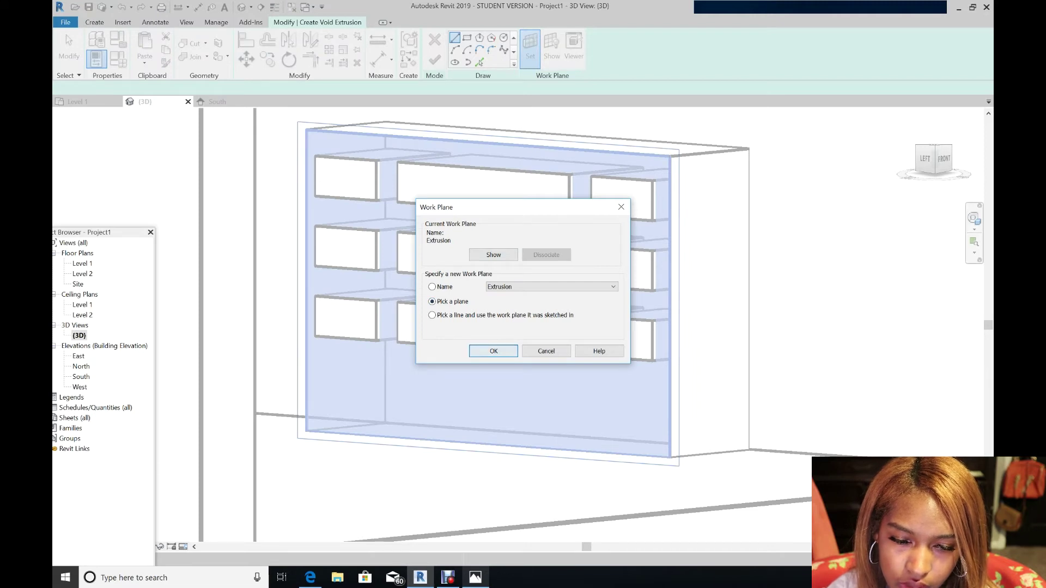
key(Return)
click(307, 384)
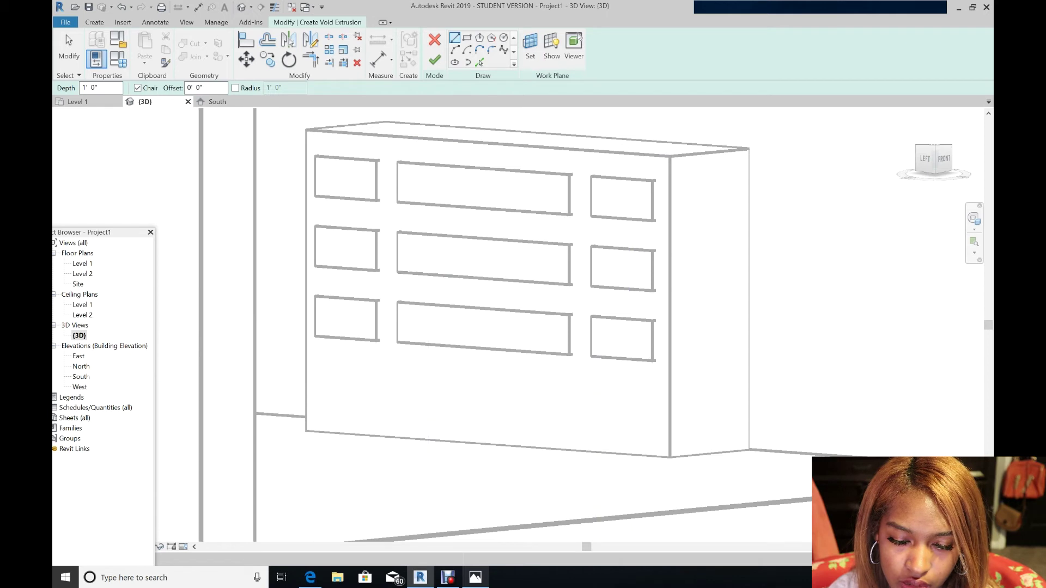
Check the dresser's base in the reference picture and sketch the first zigzag lines of the void profile below the middle drawers
scroll(557, 438, up, 1)
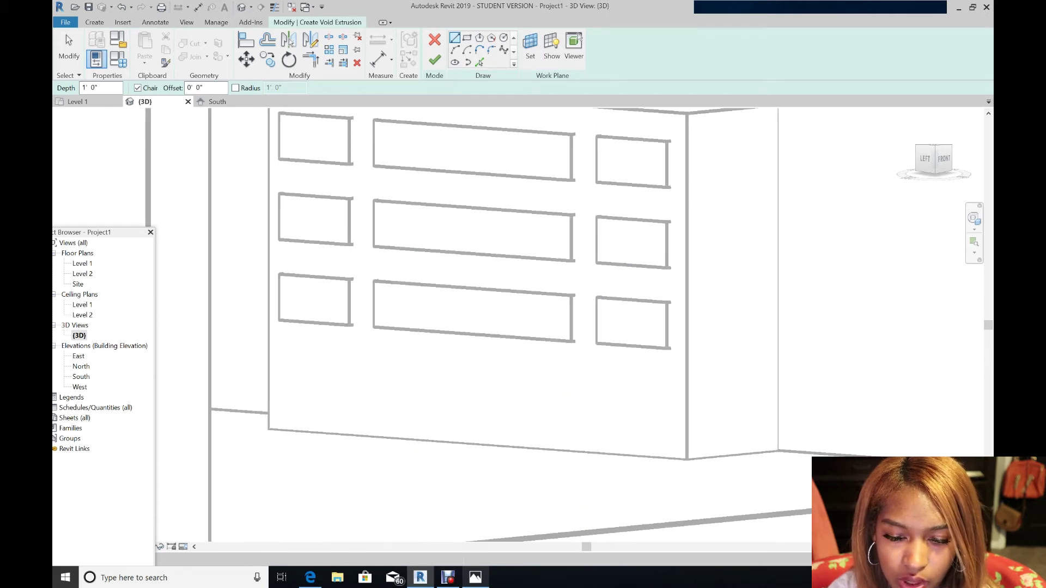
scroll(557, 440, up, 1)
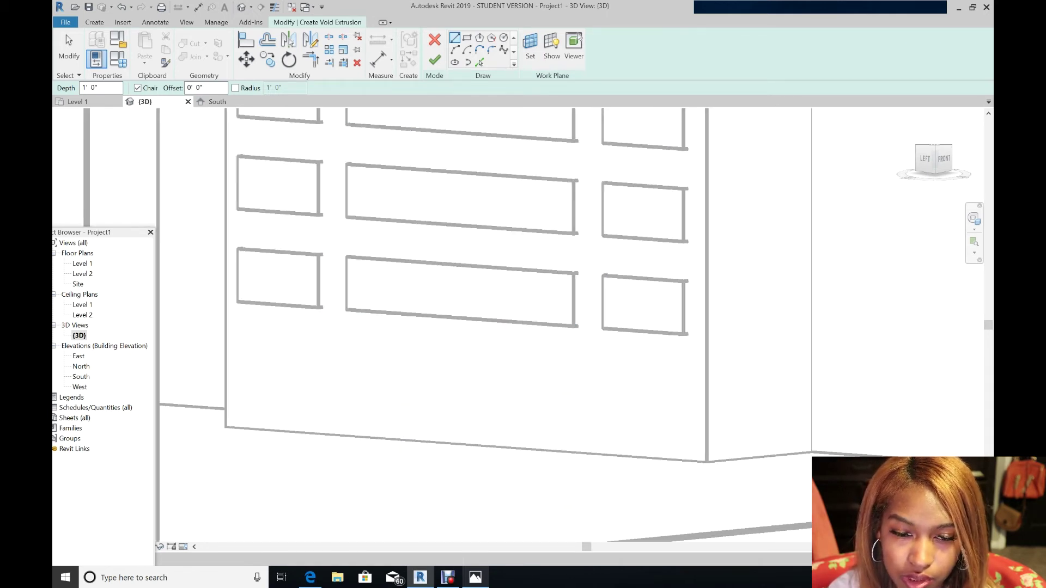
key(p)
key(l)
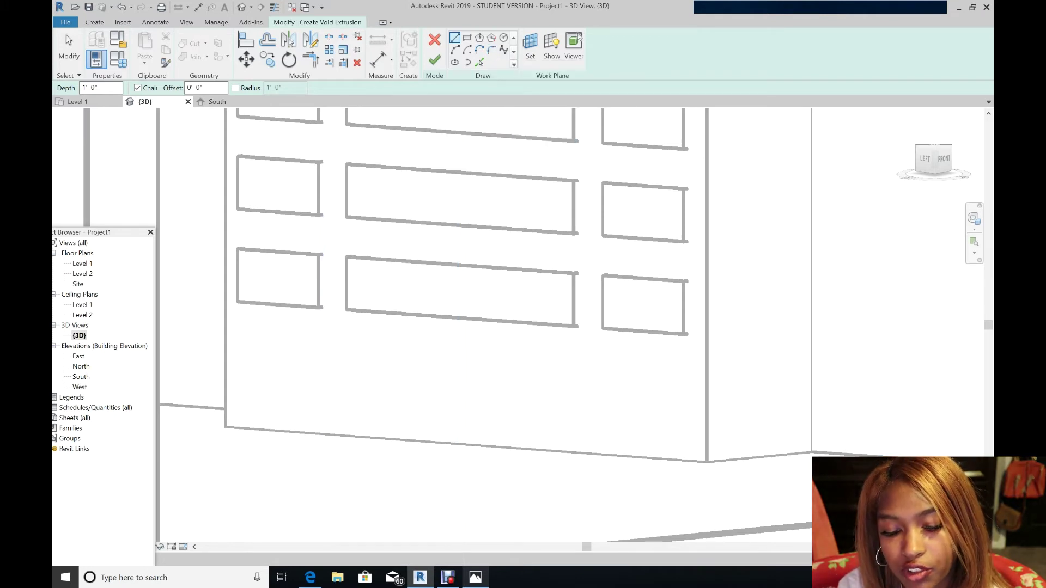
key(alt+Tab)
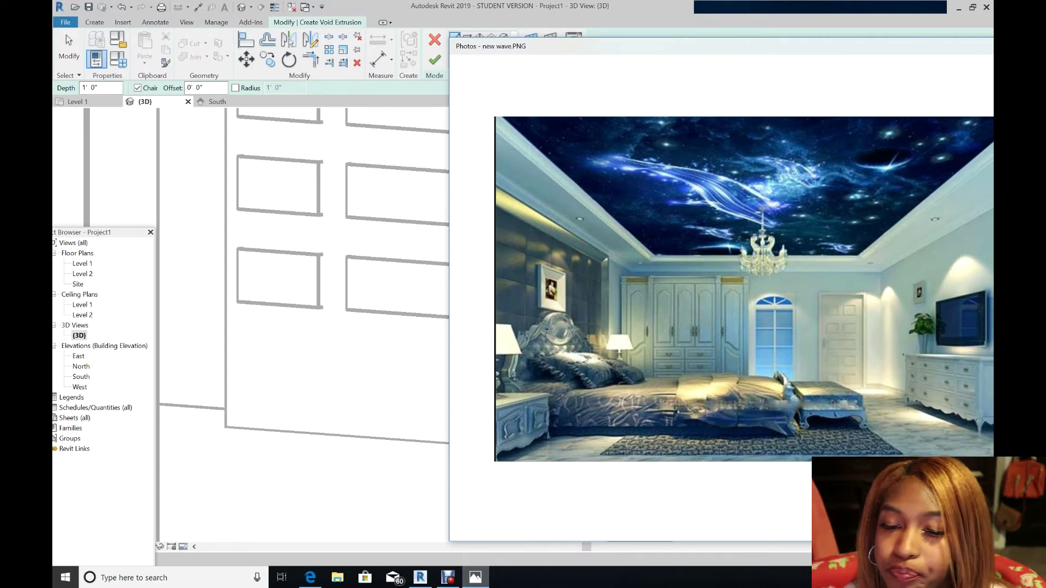
click(578, 34)
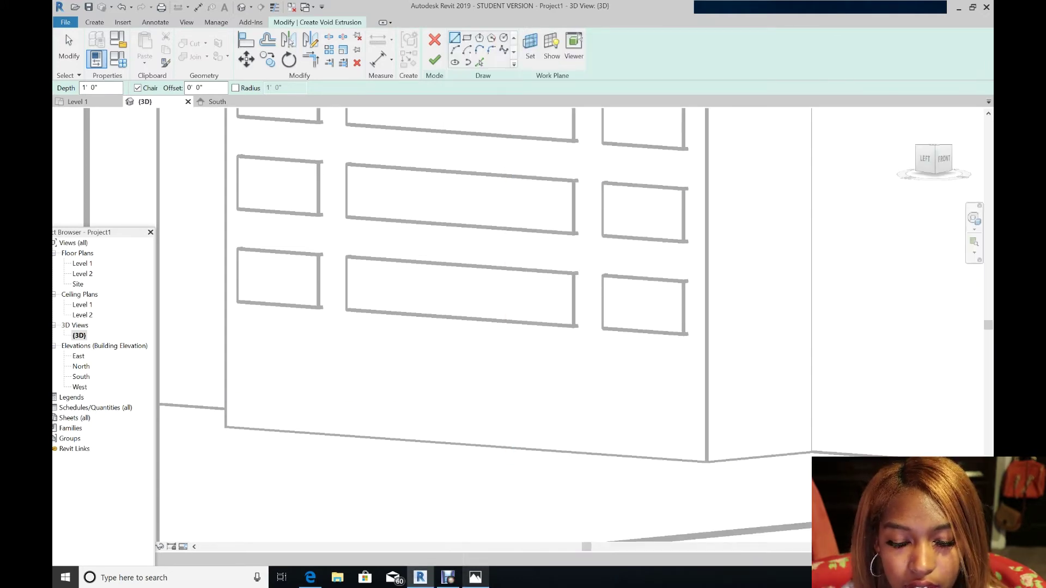
scroll(435, 392, up, 1)
click(411, 397)
key(Delete)
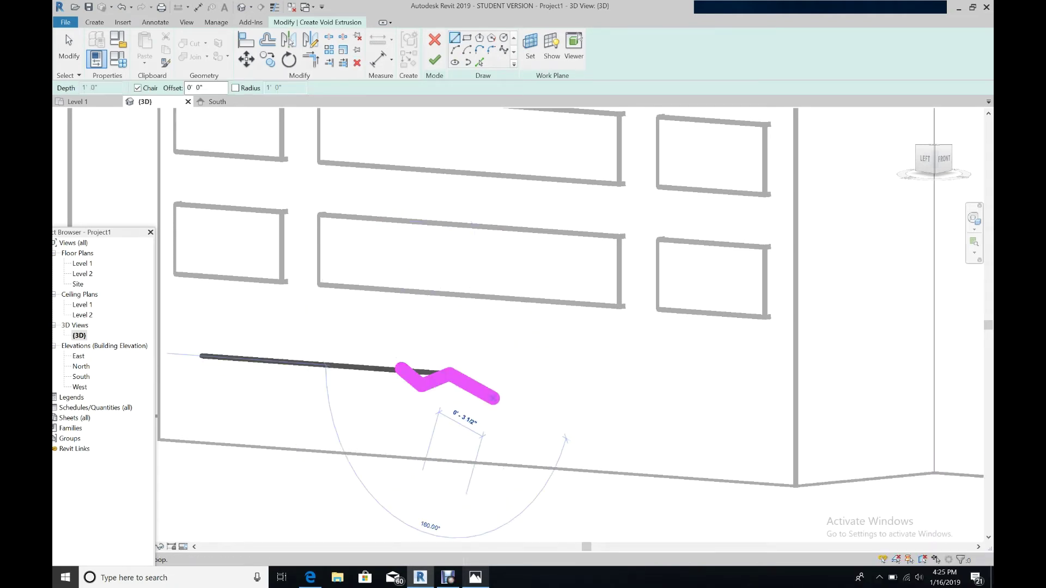
click(496, 403)
click(550, 380)
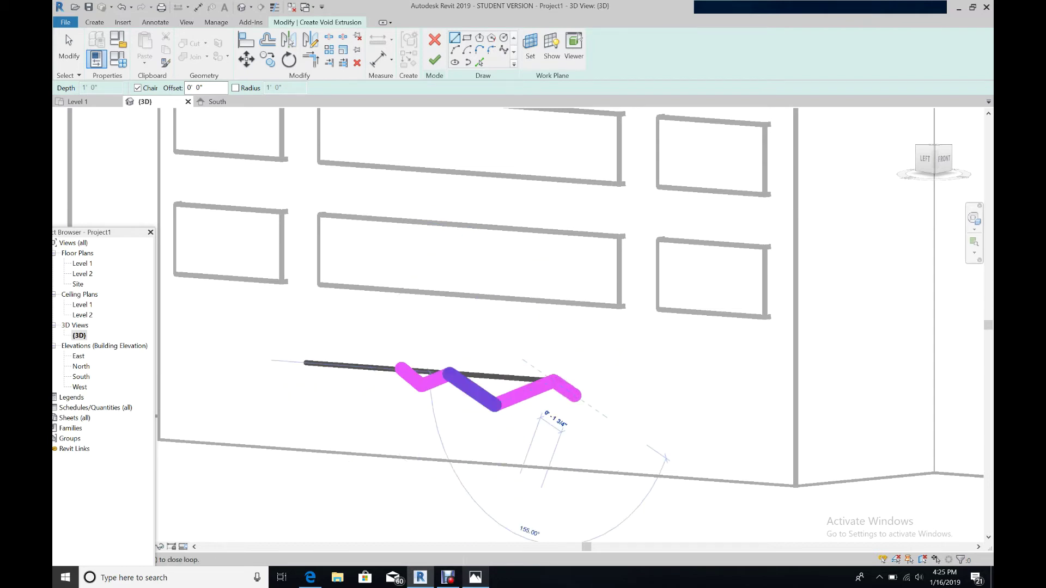
Continue the zigzag toward the dresser's near front corner and end it with a slanted line down to the bottom edge
scroll(561, 387, up, 5)
scroll(570, 396, down, 8)
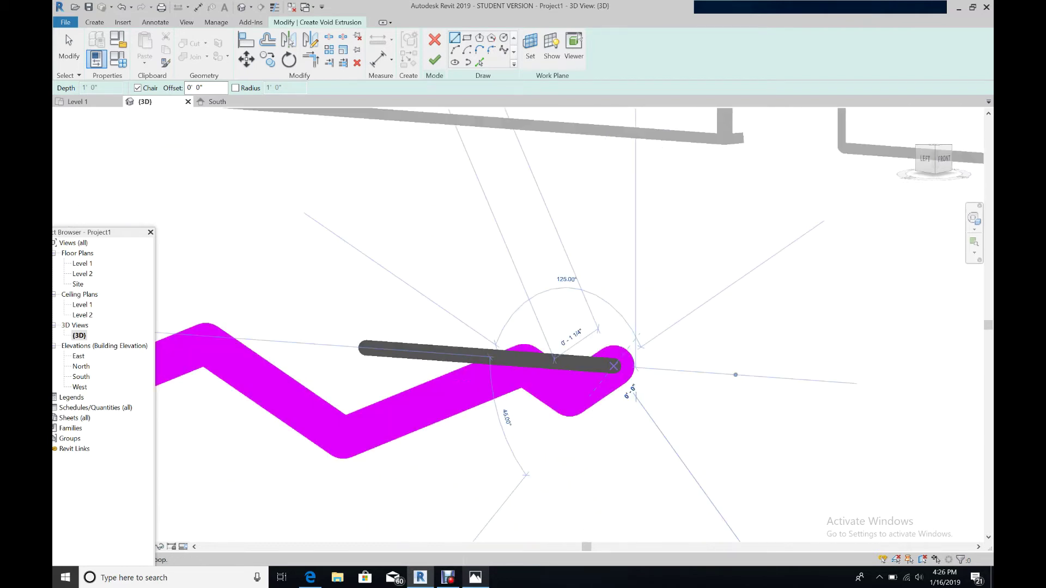
click(635, 377)
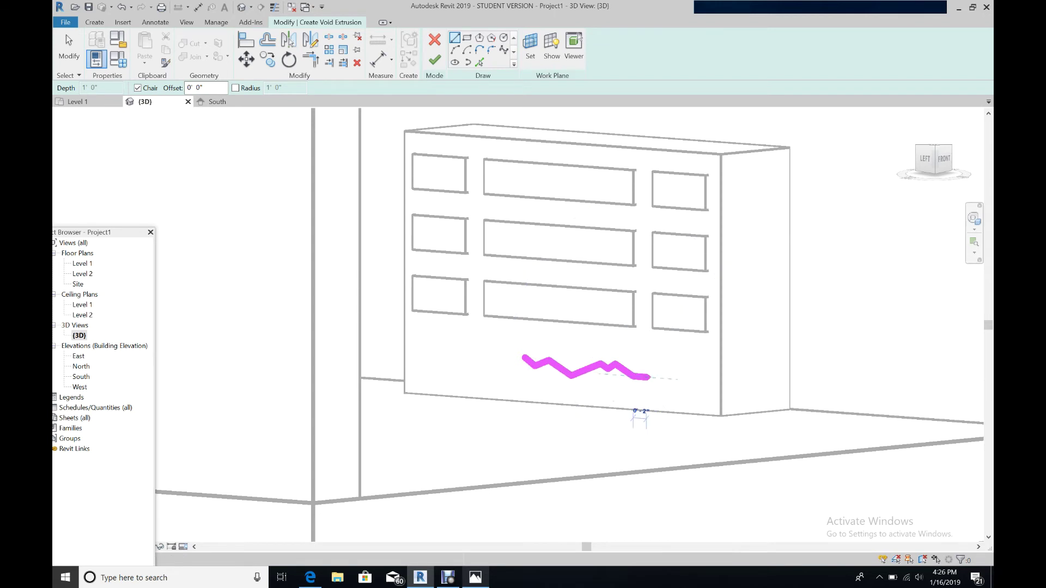
scroll(640, 374, up, 5)
click(634, 373)
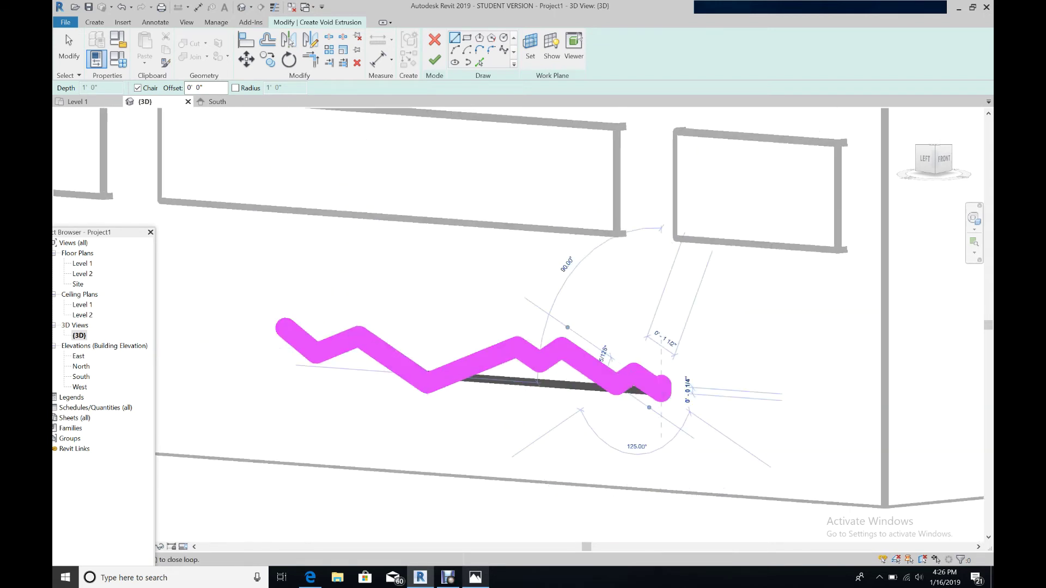
click(662, 395)
click(727, 359)
click(758, 390)
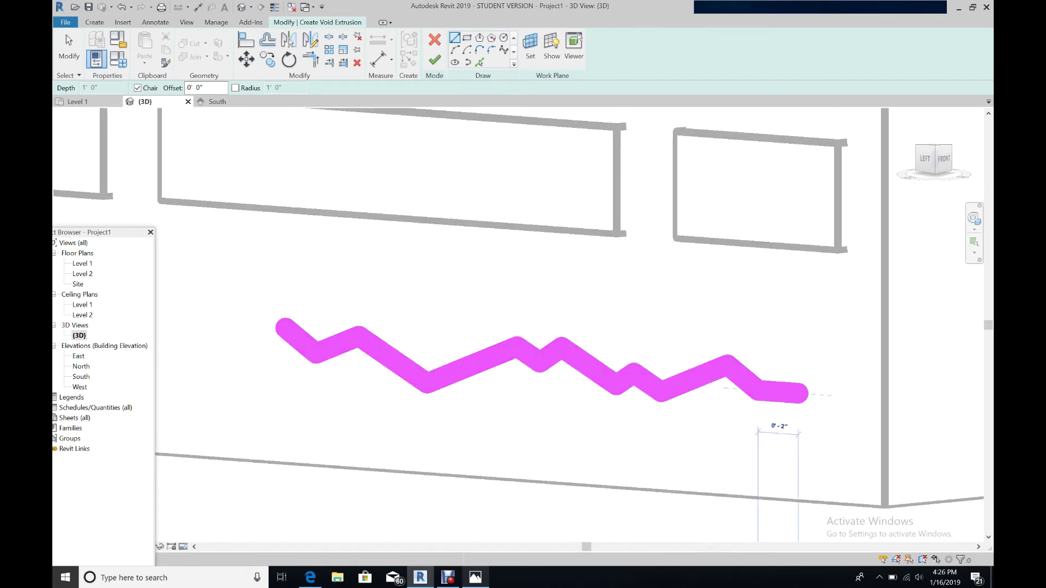
click(819, 395)
click(867, 508)
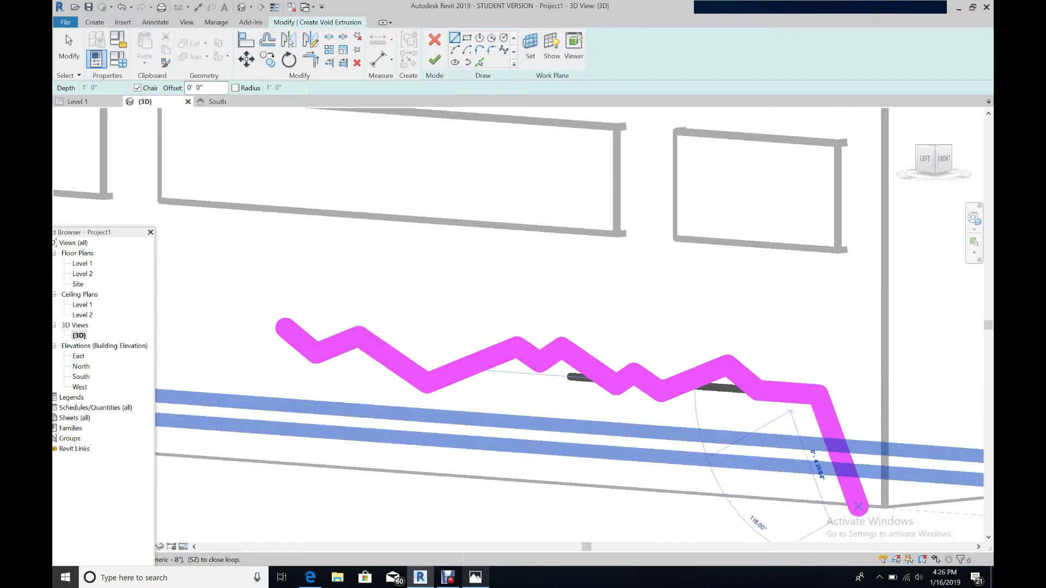
key(Escape)
Extend the zigzag from its open starting end toward the front face's far end with more alternating slanted lines
scroll(190, 319, down, 10)
scroll(174, 316, up, 9)
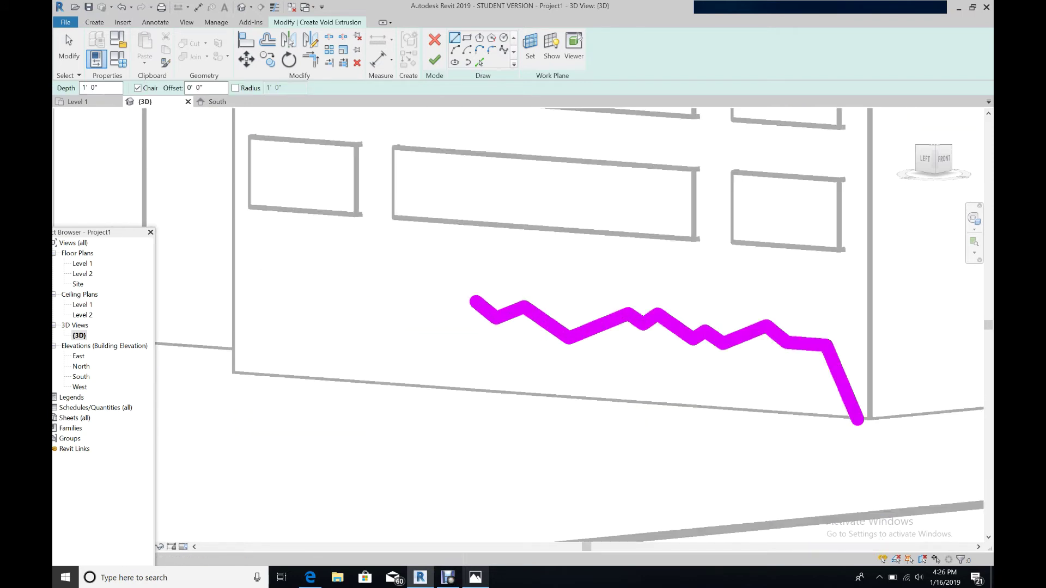
click(514, 309)
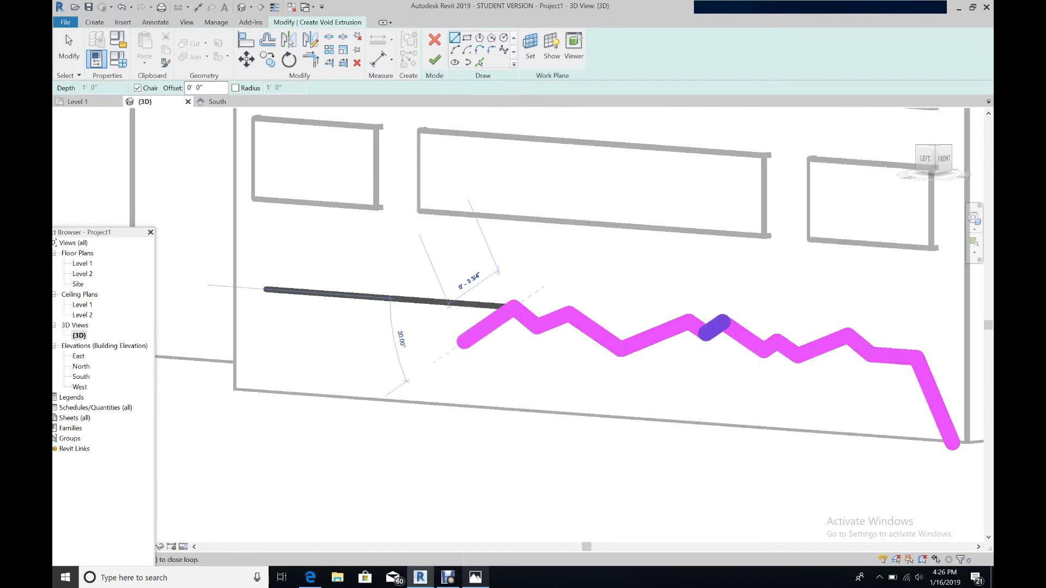
click(463, 343)
click(406, 302)
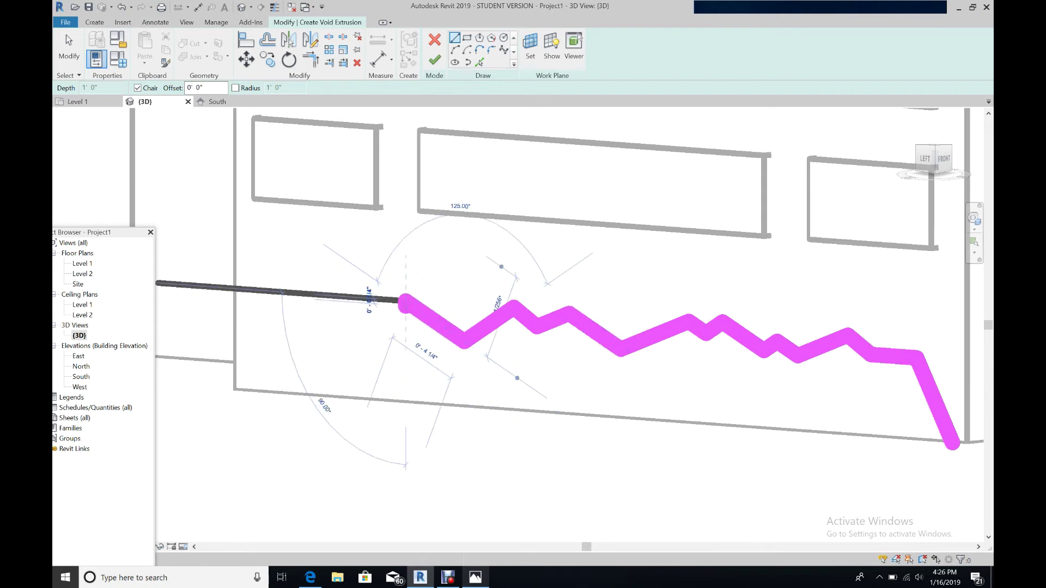
scroll(395, 308, up, 5)
scroll(260, 290, down, 8)
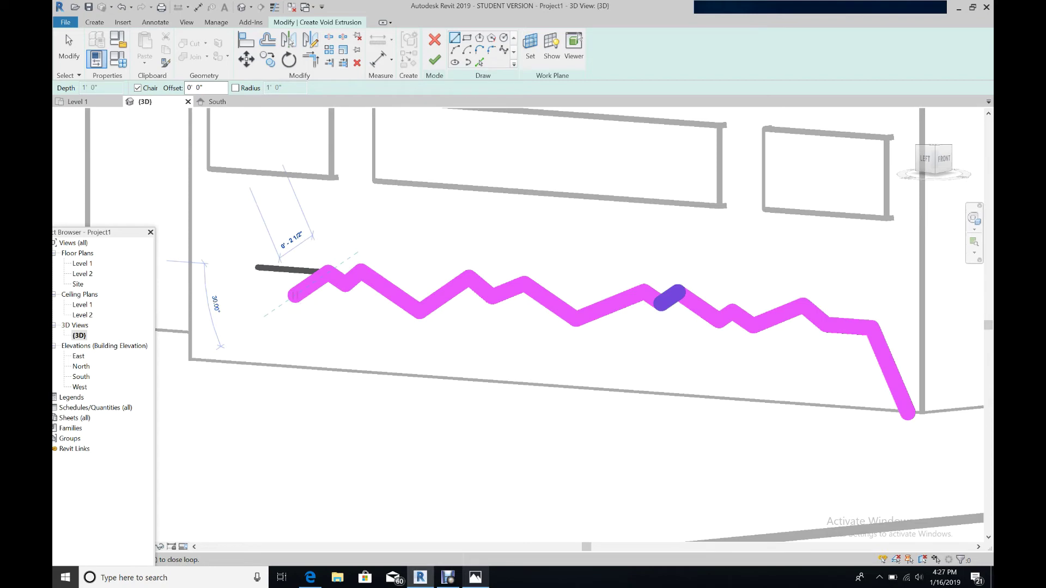
scroll(197, 322, down, 5)
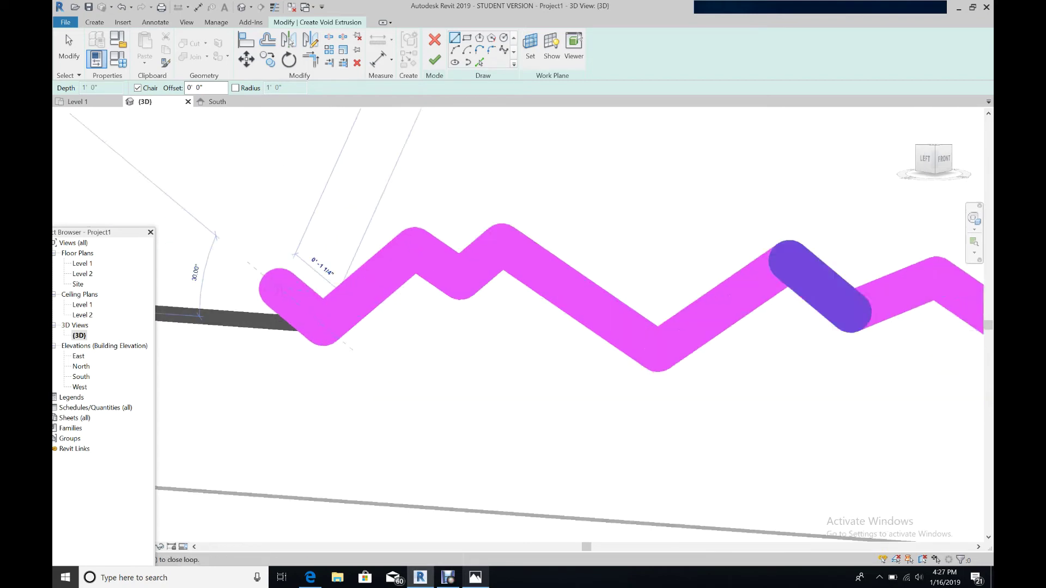
scroll(196, 321, up, 5)
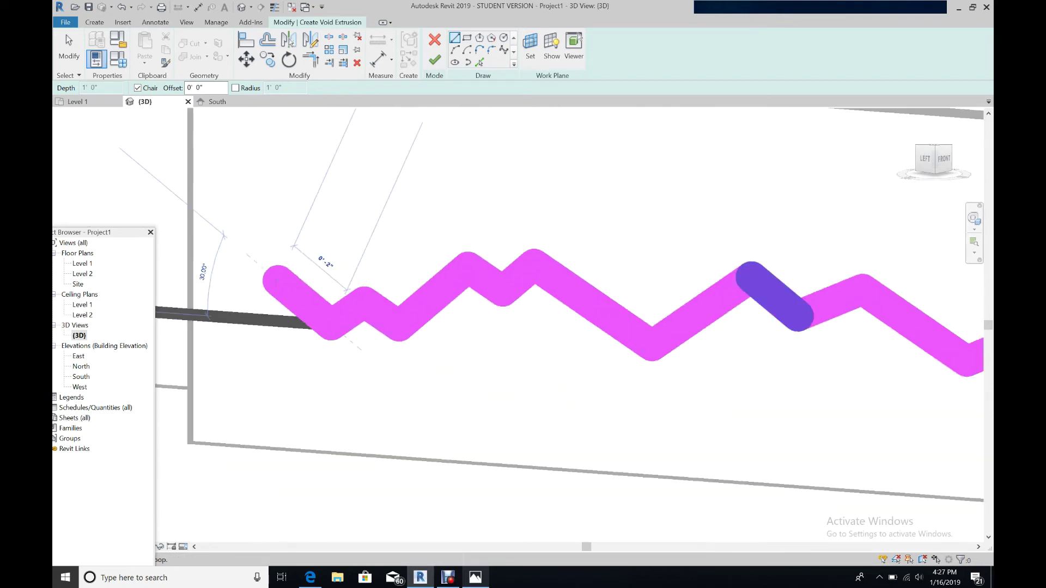
End the zigzag near the dresser's far front edge, run it down to the base, and close the profile along the bottom edge
click(251, 317)
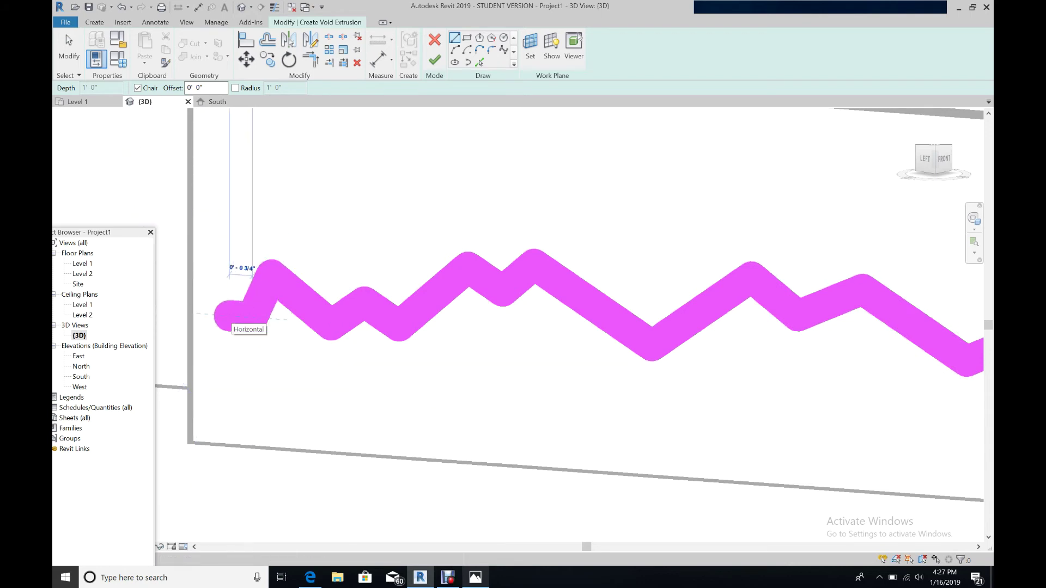
click(229, 316)
click(211, 434)
scroll(211, 435, down, 5)
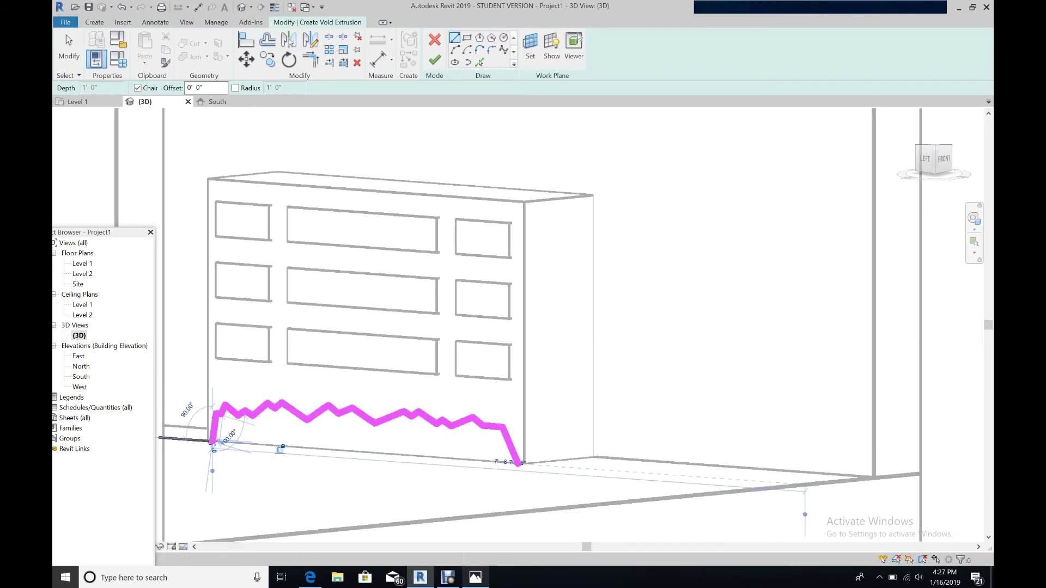
click(479, 461)
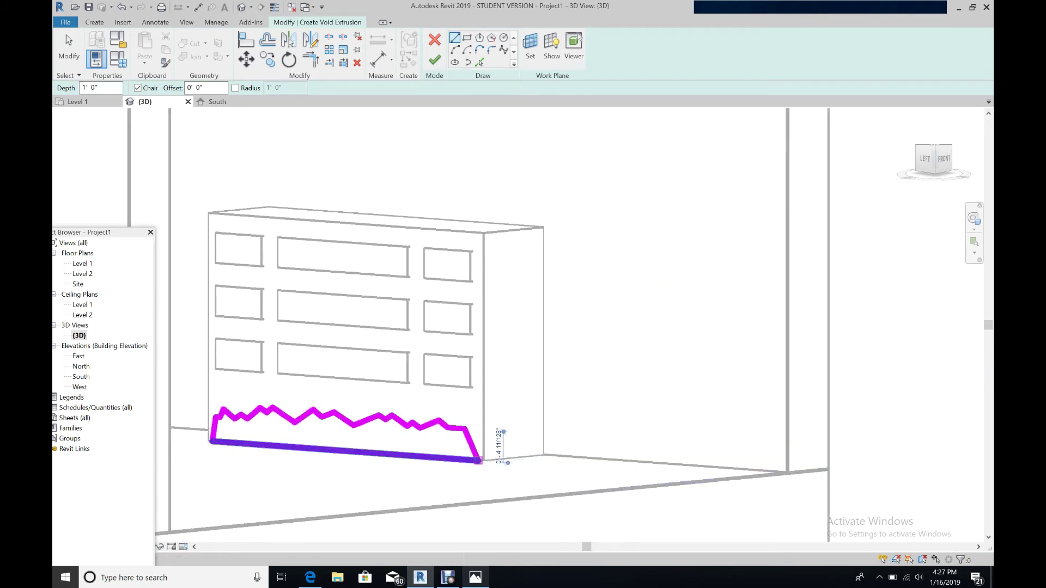
scroll(218, 420, up, 5)
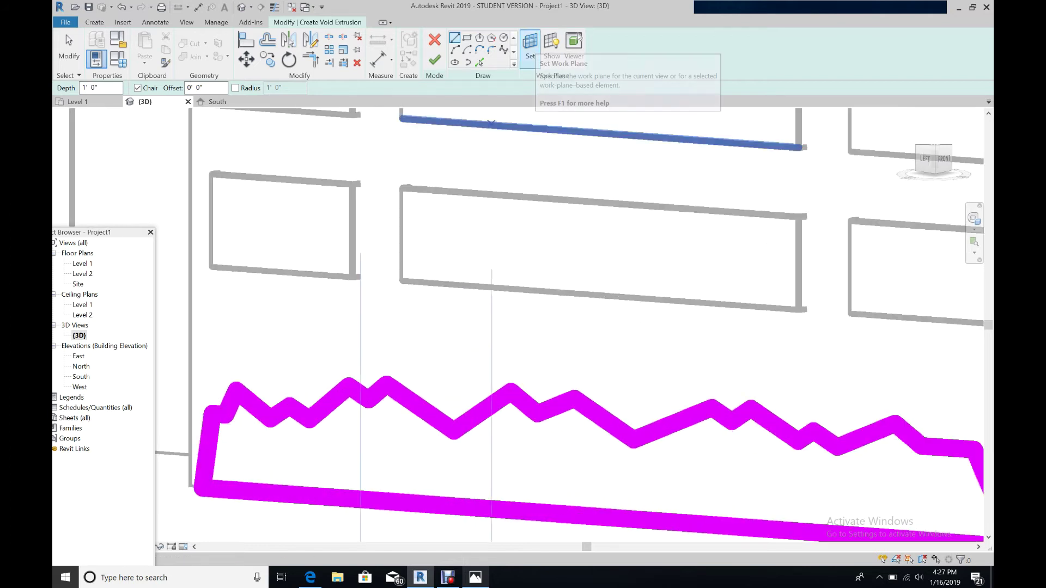
Round the first two valleys of the zigzag void profile below the left drawer column with fillet arcs
click(491, 50)
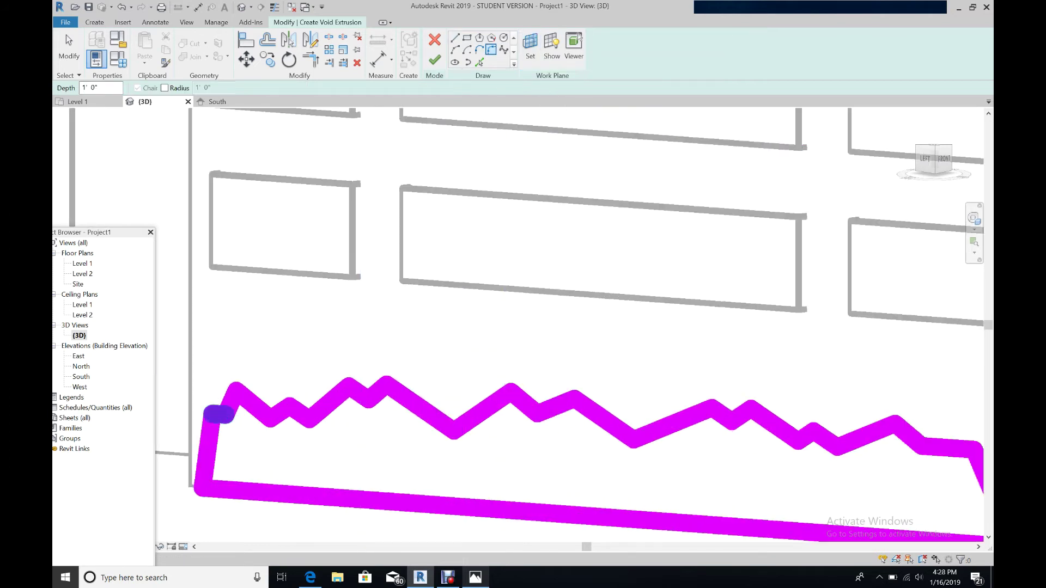
click(280, 412)
click(275, 398)
scroll(298, 409, up, 5)
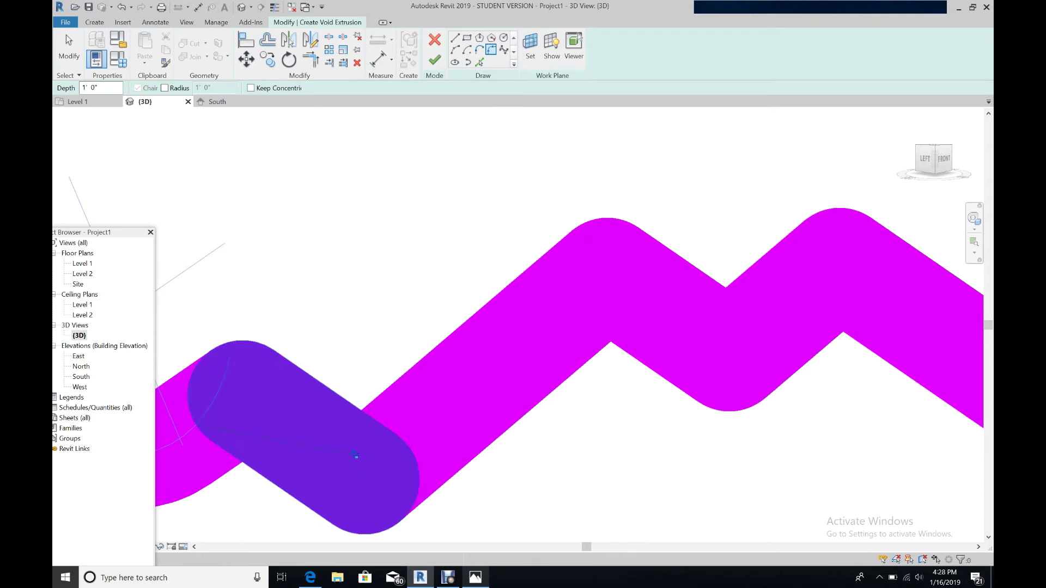
click(343, 449)
click(374, 401)
scroll(663, 385, down, 6)
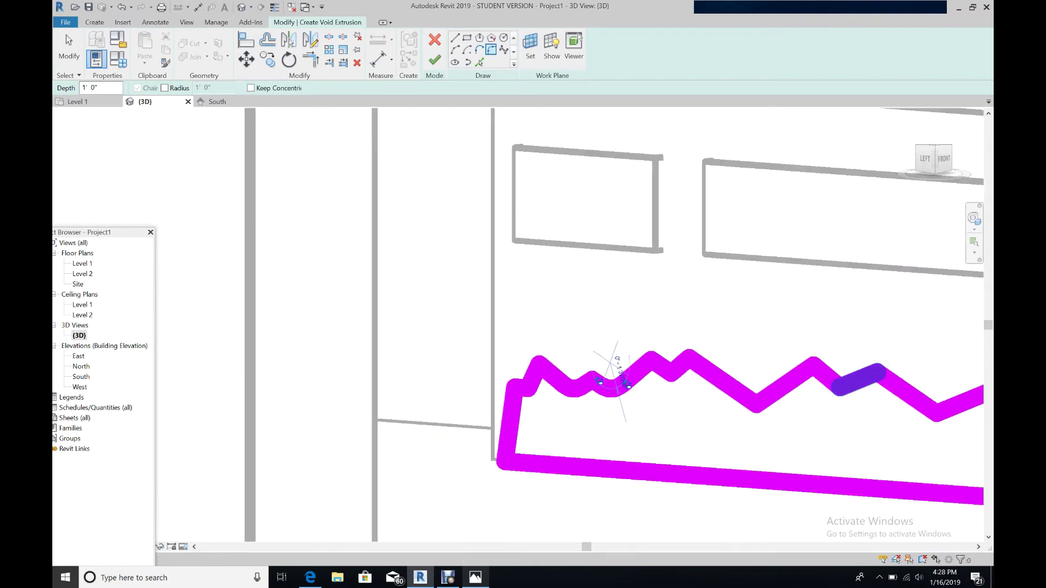
Add fillet arcs to the next three valleys, from between the twin peaks to the dip below the middle drawers
scroll(861, 392, up, 4)
click(175, 327)
click(217, 322)
click(241, 444)
click(348, 357)
click(524, 422)
click(448, 427)
click(739, 361)
click(829, 374)
click(768, 380)
scroll(793, 382, down, 6)
scroll(801, 384, up, 5)
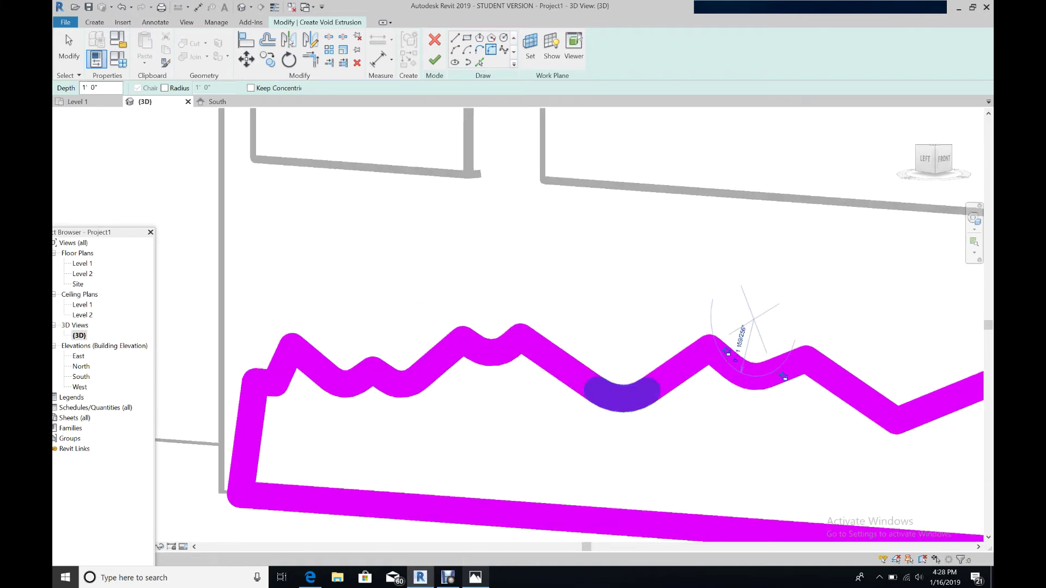
Rework the valleys below the middle drawers with wider fillet arcs
scroll(752, 376, down, 4)
scroll(752, 376, up, 2)
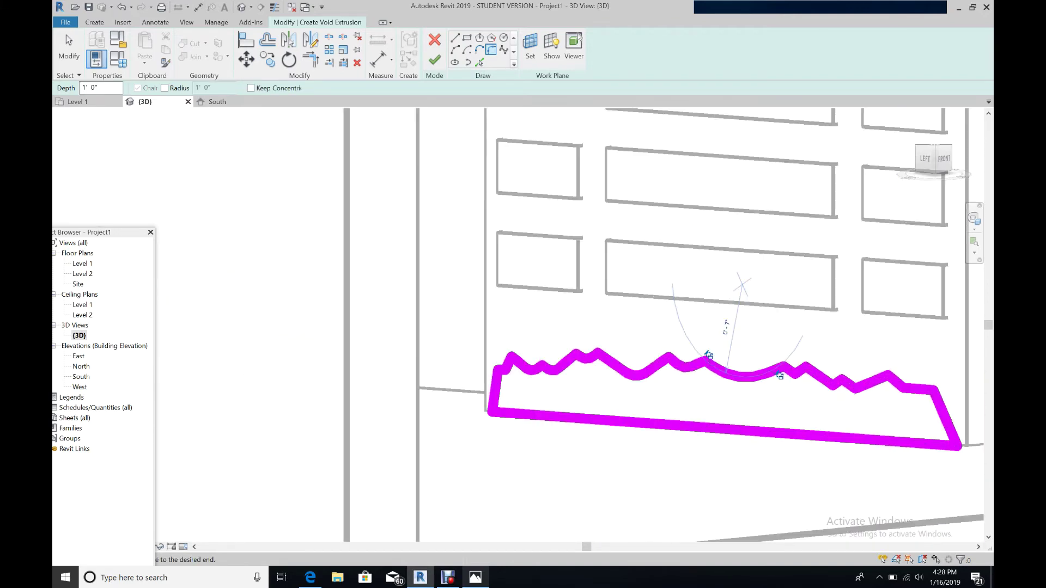
scroll(708, 356, up, 6)
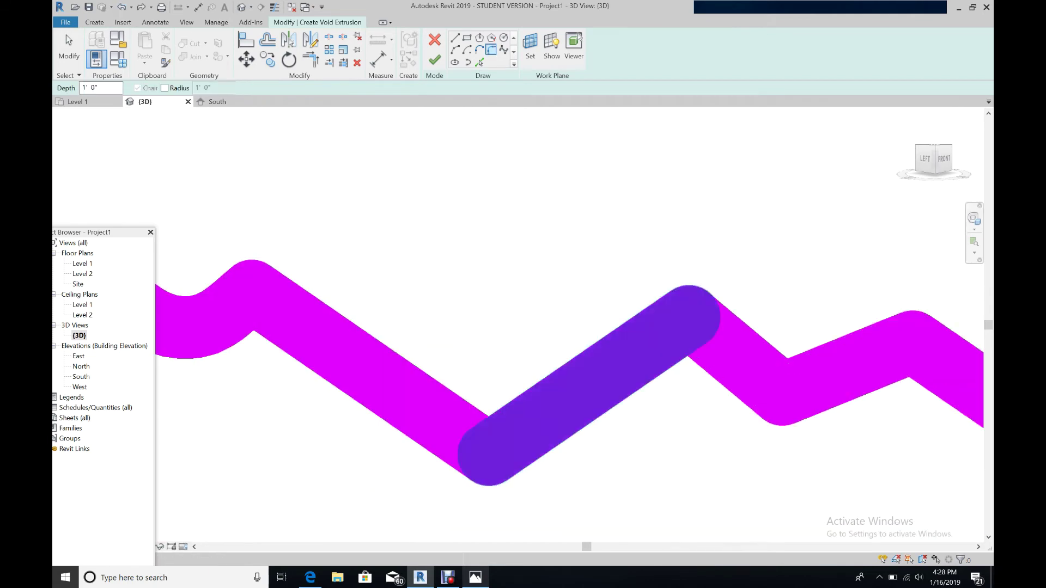
scroll(477, 346, down, 5)
scroll(335, 339, up, 6)
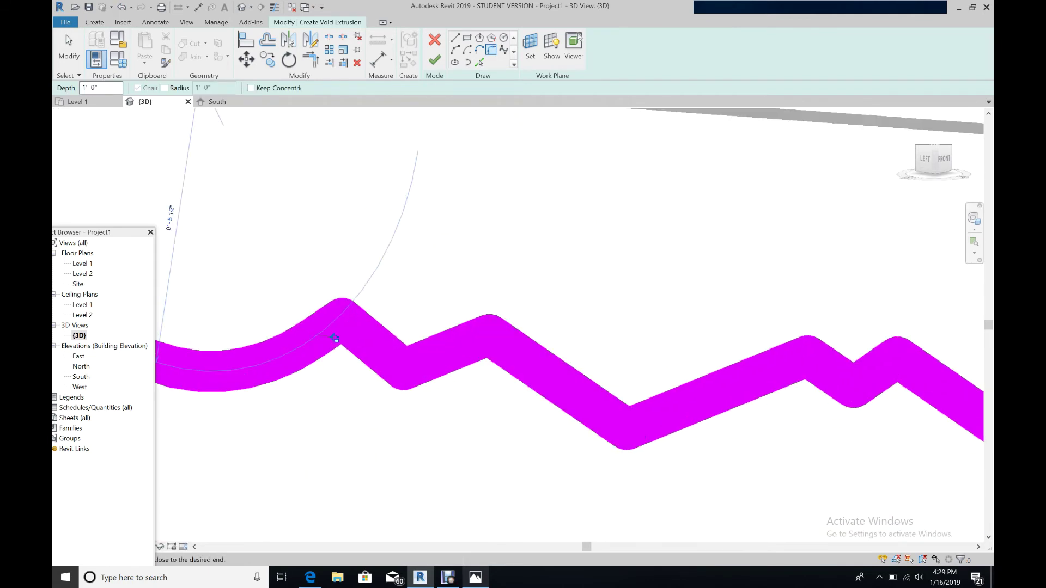
click(654, 402)
click(374, 344)
click(447, 352)
scroll(599, 327, down, 4)
scroll(548, 311, up, 6)
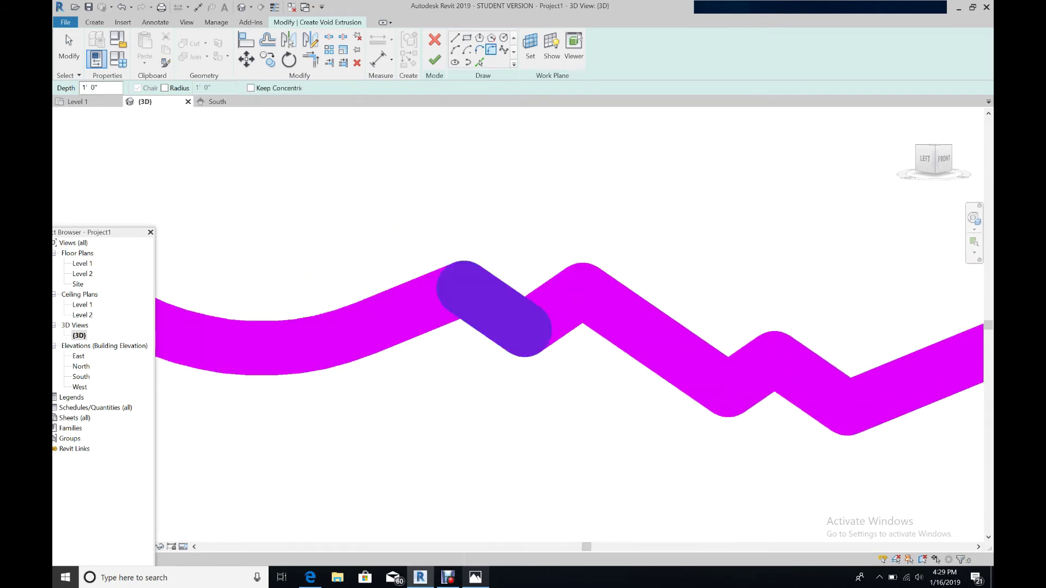
Round the three valleys between the middle drawers and the right drawer column with fillet arcs
click(493, 308)
click(554, 312)
click(525, 314)
click(676, 353)
click(755, 372)
click(727, 377)
click(806, 378)
click(883, 393)
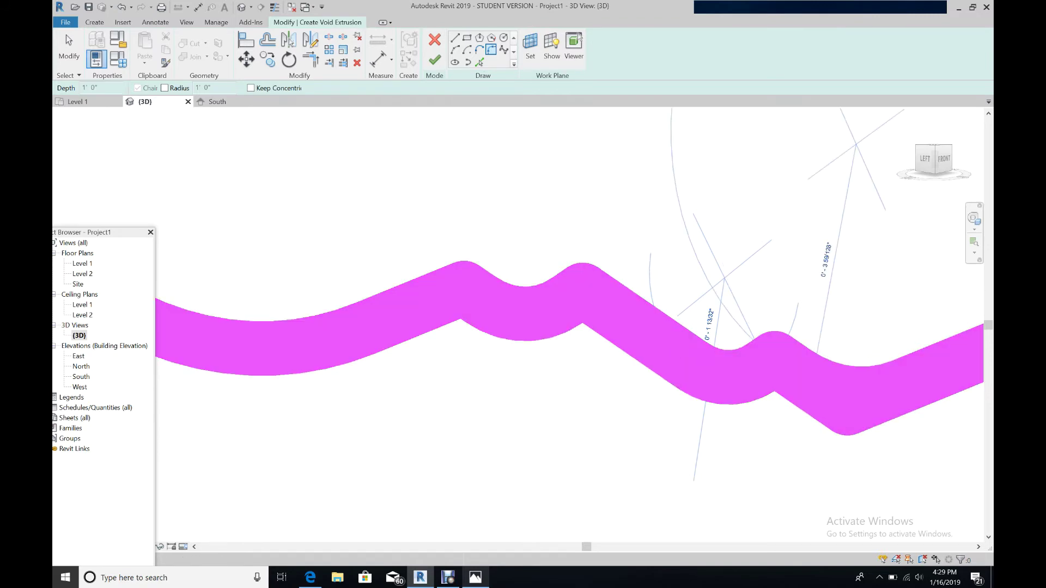
click(834, 390)
scroll(834, 391, down, 1)
scroll(824, 387, down, 4)
scroll(908, 397, up, 5)
Fillet the last peak, the shallow valley beside it and the corner above the slanted line at the profile's right end
click(621, 343)
click(744, 360)
click(680, 319)
click(747, 357)
click(807, 382)
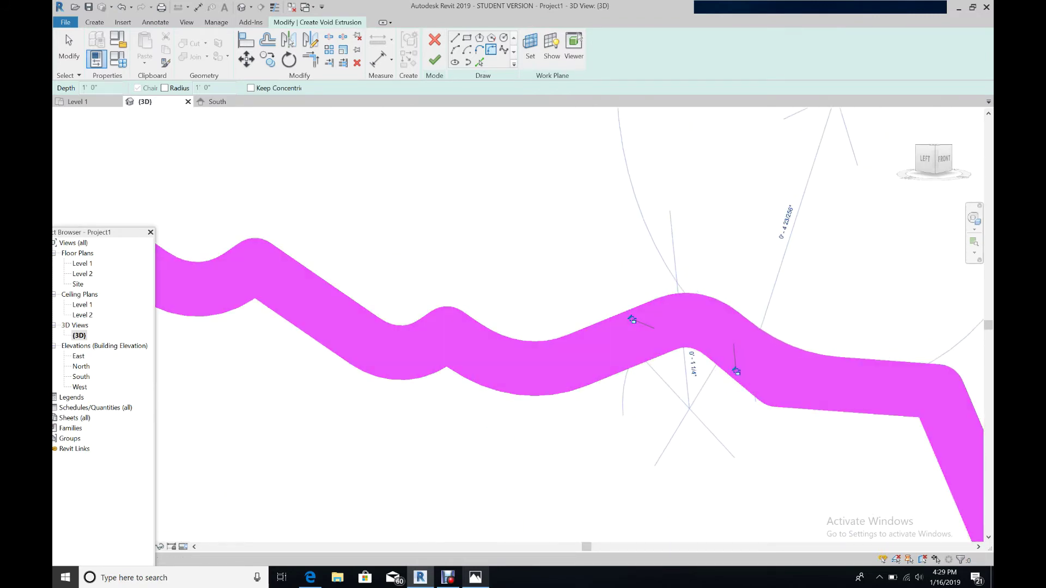
click(779, 372)
scroll(780, 372, down, 3)
scroll(883, 452, down, 3)
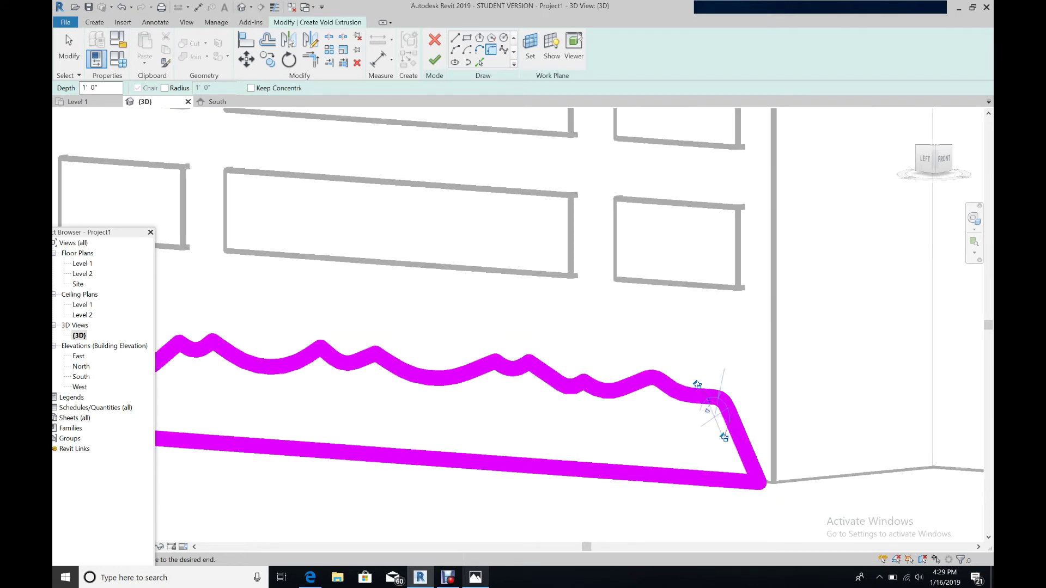
Round the corner above the slanted line at the profile's left end and undo the extra fillet beside it
scroll(376, 431, up, 5)
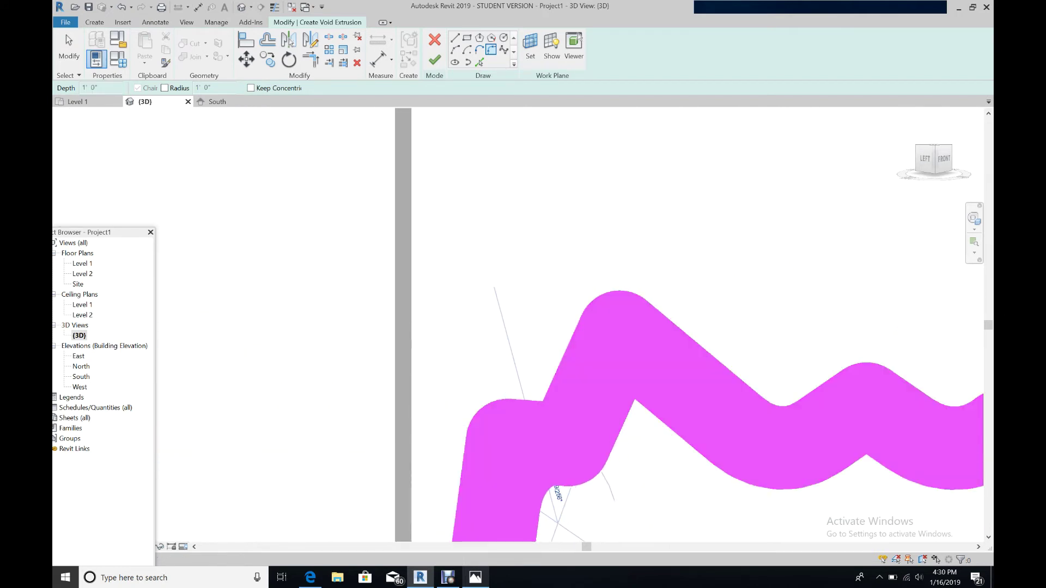
click(579, 464)
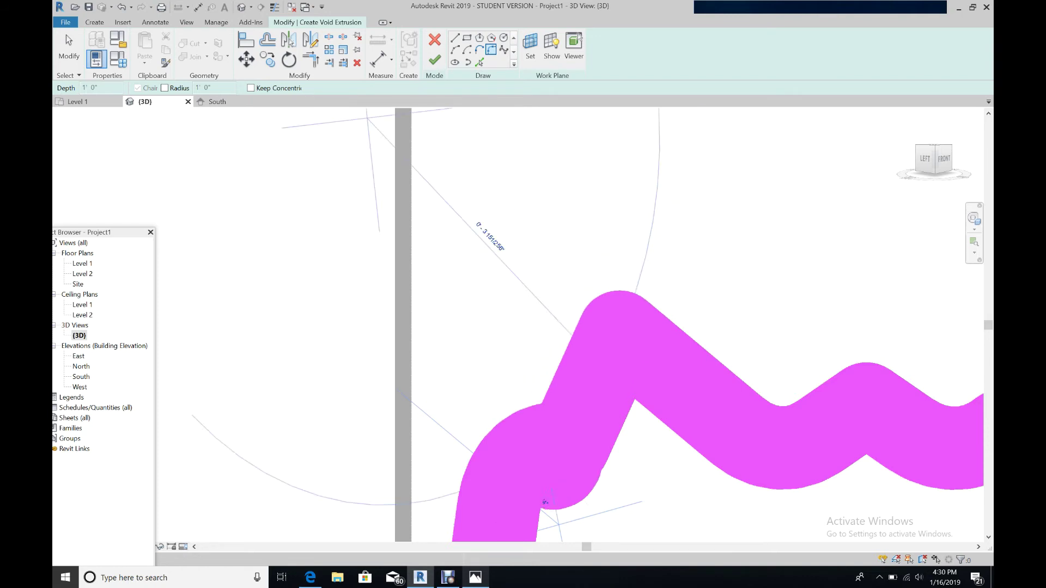
click(596, 378)
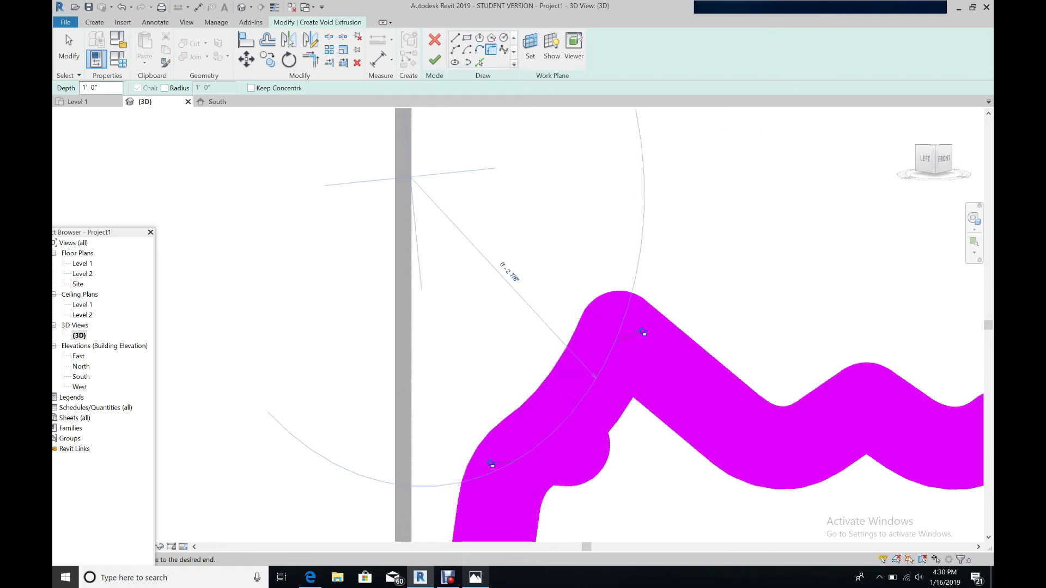
click(122, 7)
scroll(653, 288, down, 5)
scroll(653, 289, up, 3)
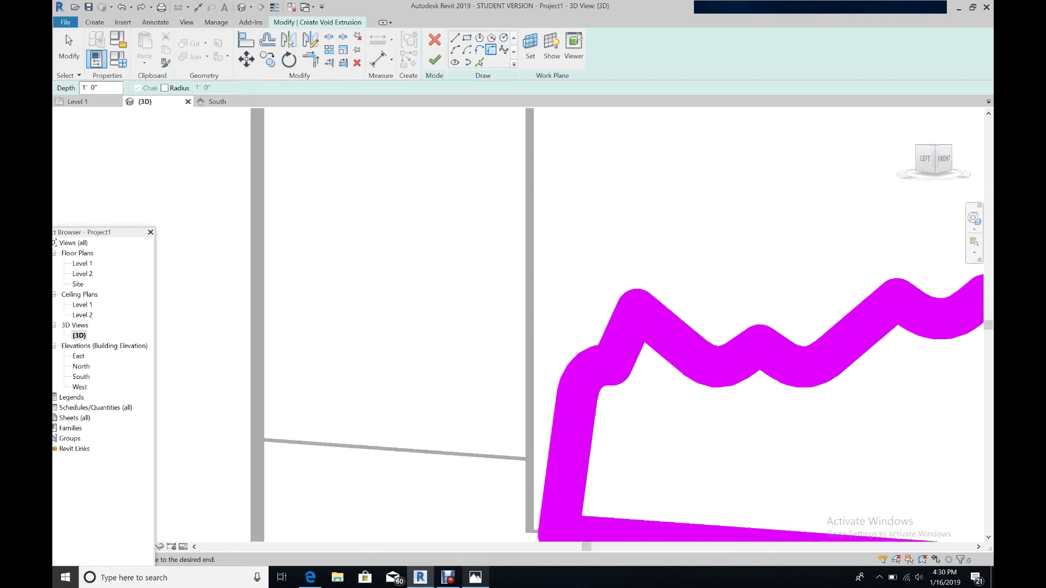
Round the first peak at the profile's left end with a fillet arc and finish the void extrusion sketch
click(660, 331)
click(629, 330)
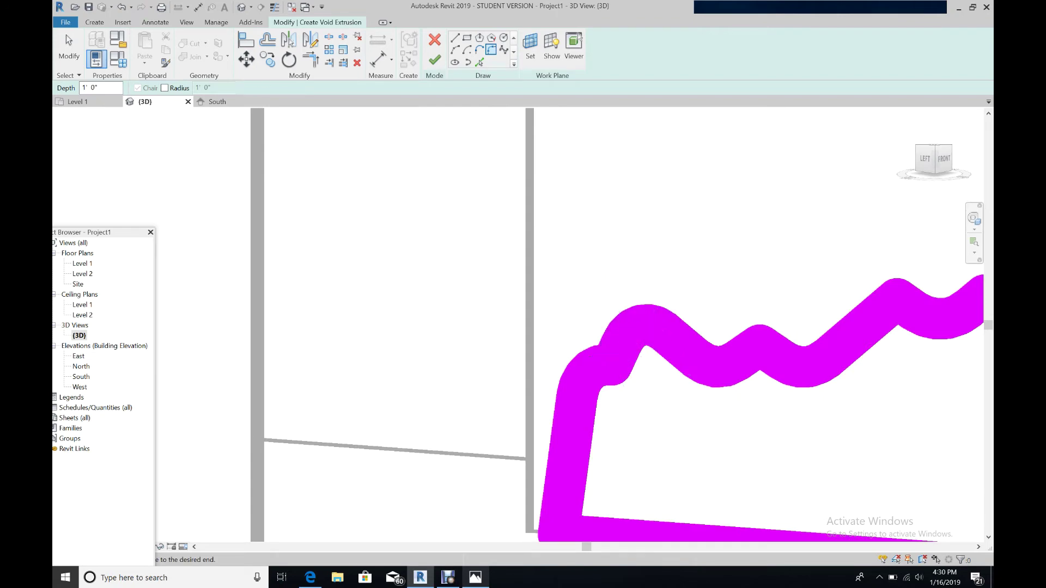
scroll(742, 353, down, 5)
scroll(742, 353, up, 3)
click(434, 59)
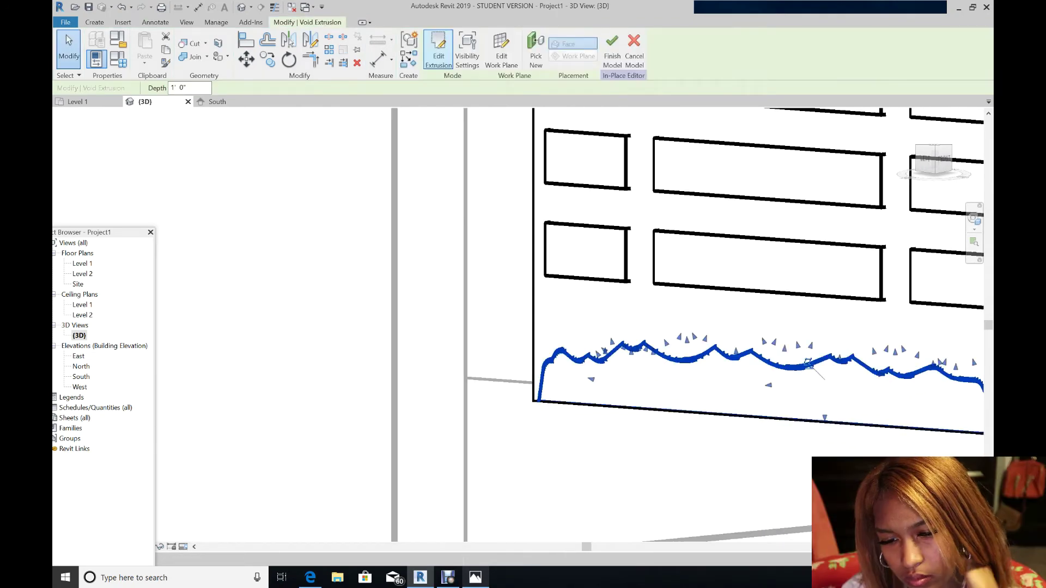
In the Level 1 plan, stretch the void past the dresser's front to a depth of about 1' 1 95/128" and finish the model
scroll(809, 363, down, 5)
scroll(760, 320, up, 2)
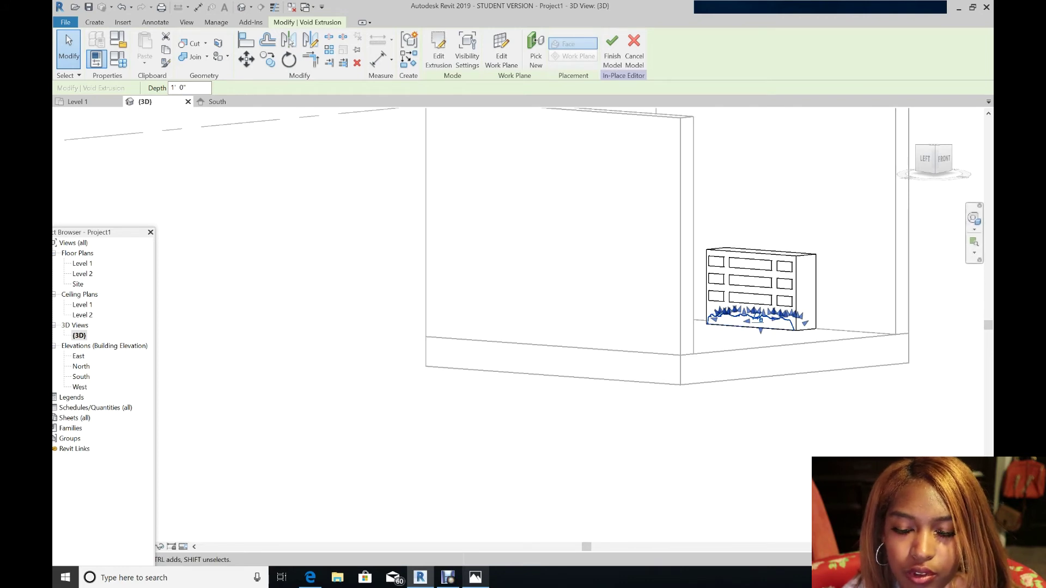
scroll(812, 250, up, 4)
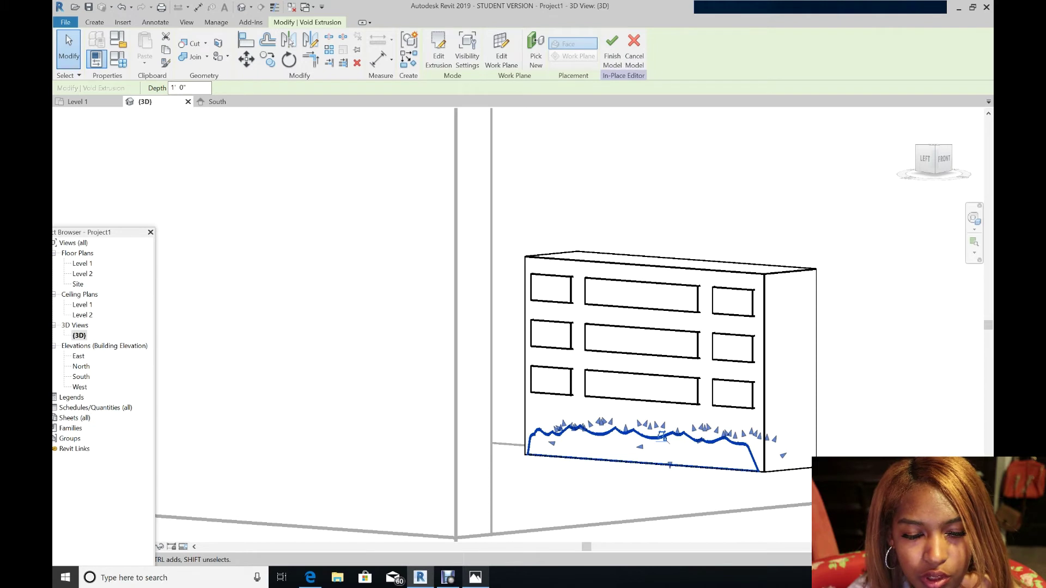
double_click(83, 263)
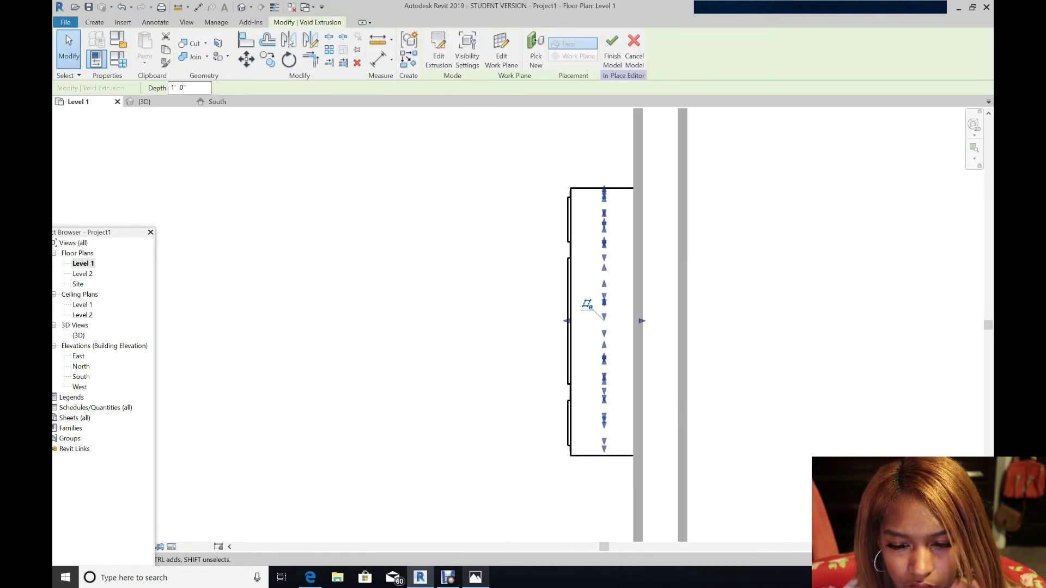
drag(567, 321, 557, 321)
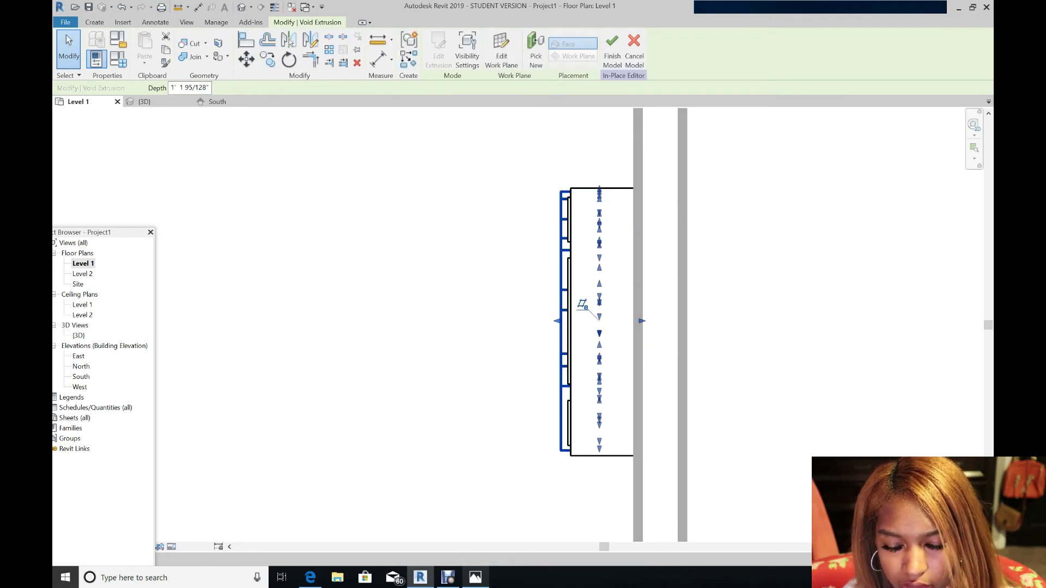
scroll(584, 308, up, 2)
scroll(583, 309, down, 3)
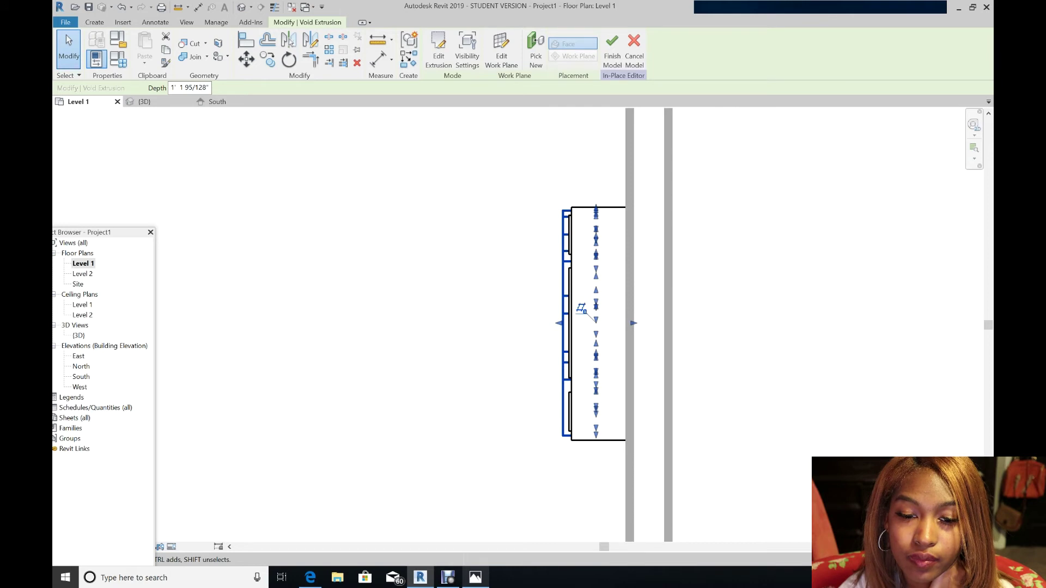
click(612, 43)
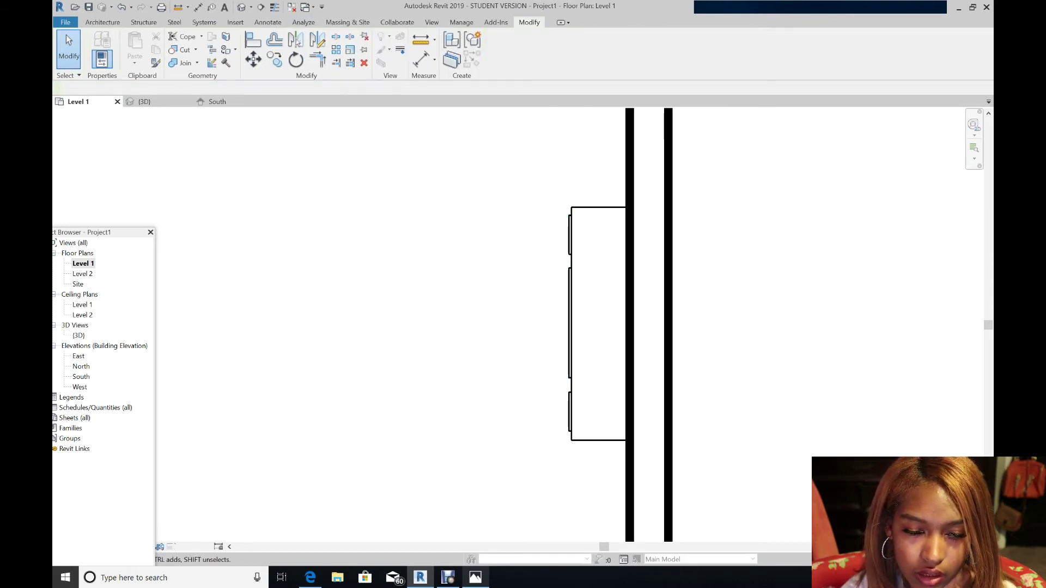
Open the 3D view and compare the dresser's cut-out base with the dresser in the reference picture
double_click(79, 336)
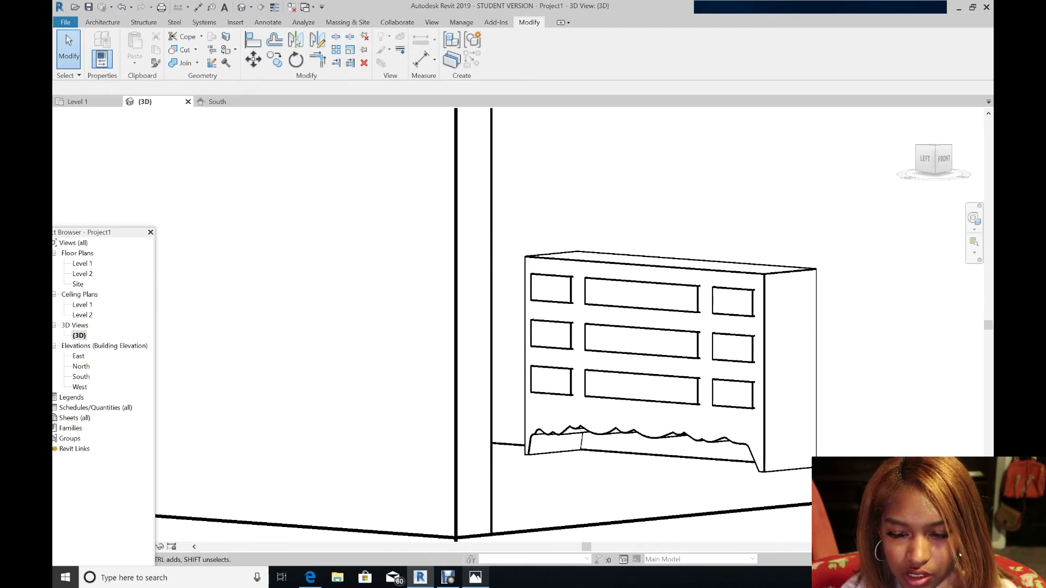
click(475, 578)
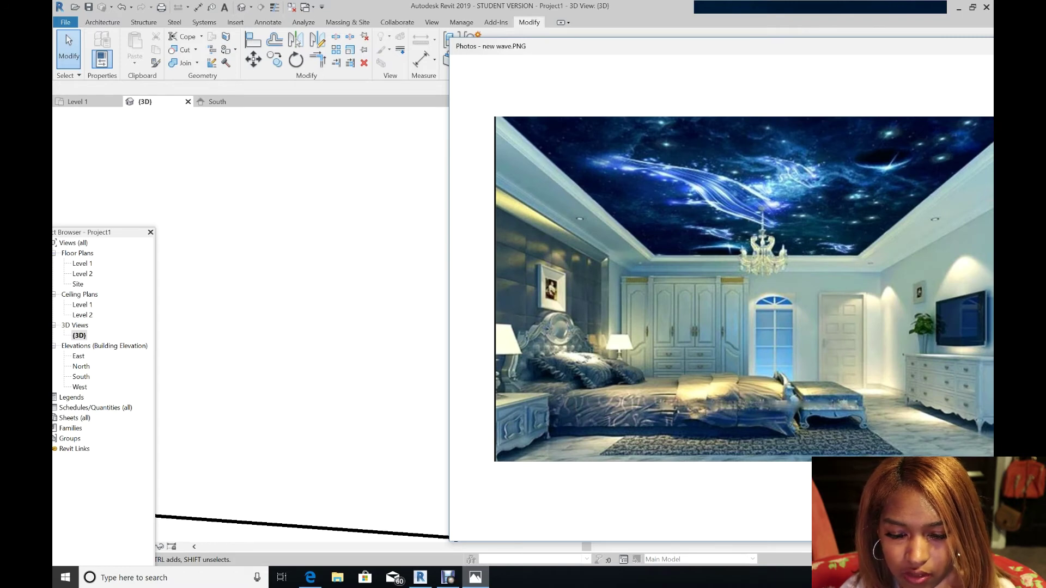
key(alt+Tab)
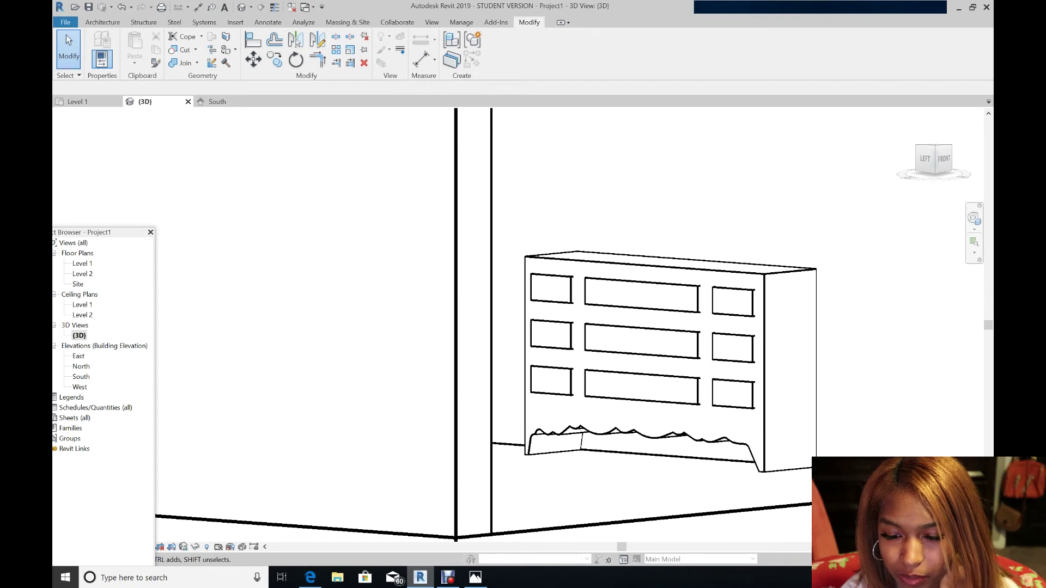
key(alt+Tab)
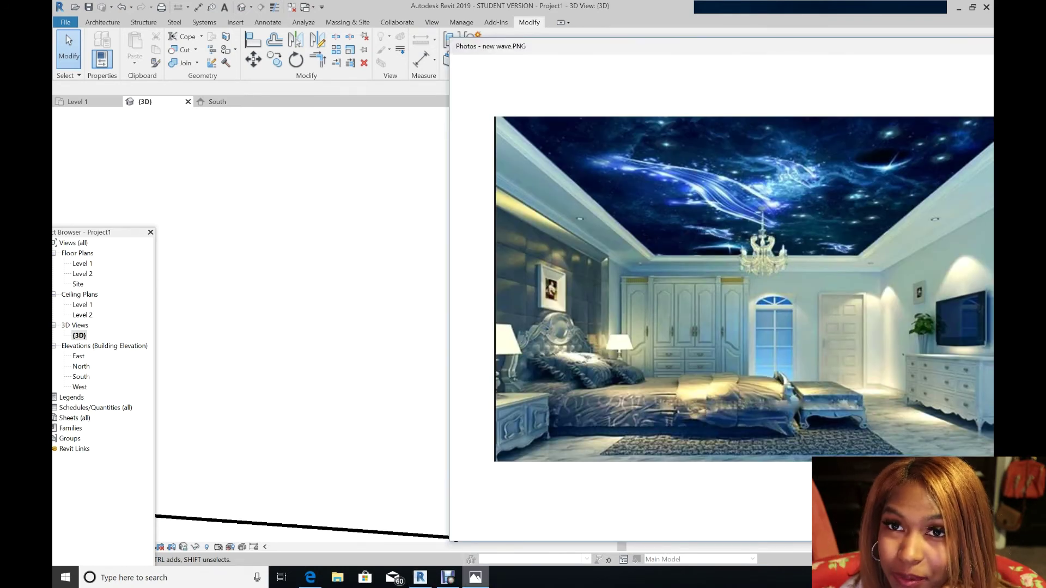
drag(742, 52, 598, 51)
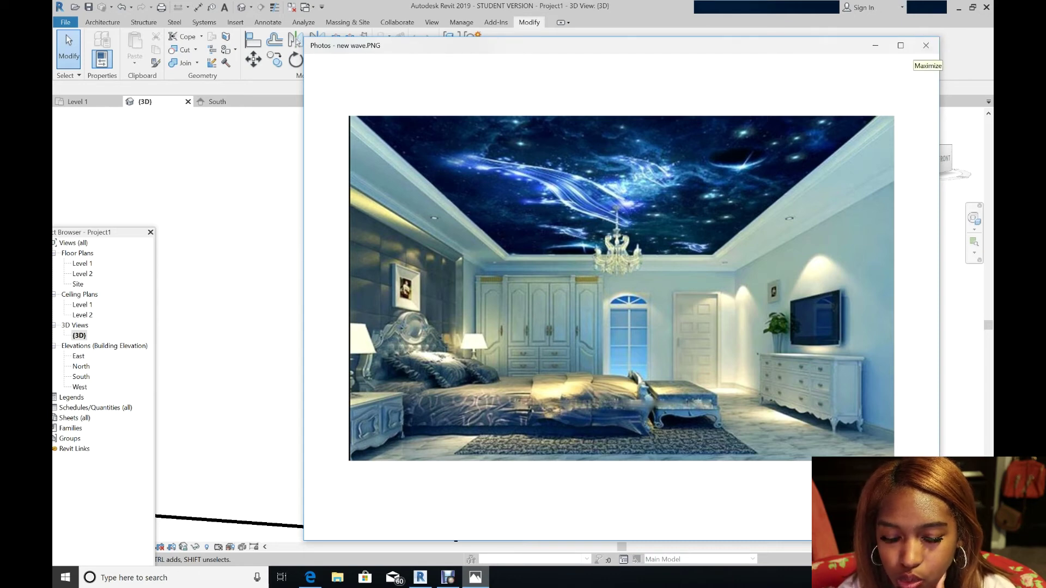
click(297, 41)
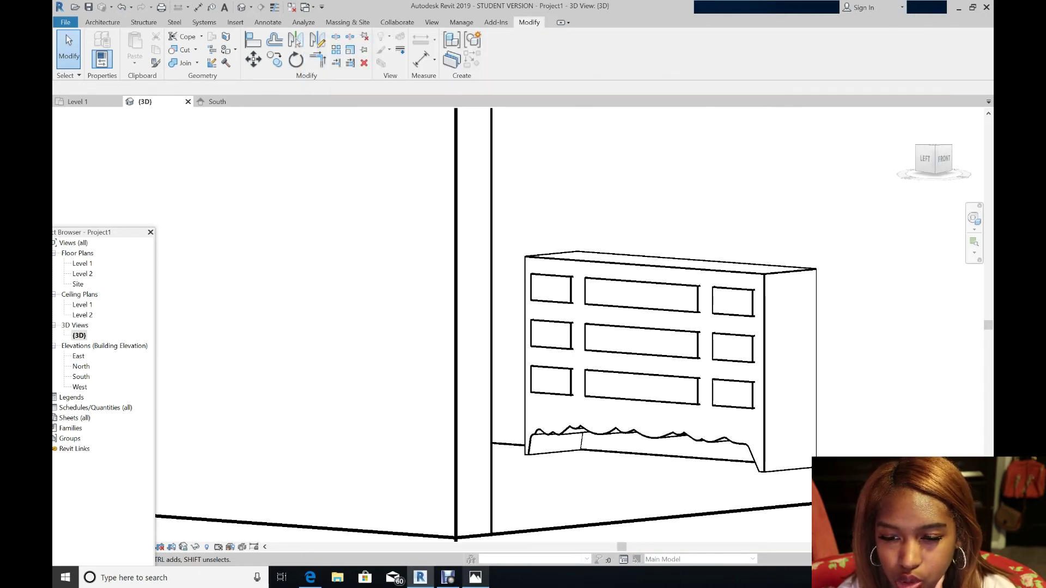
Turn the 3D view toward the dresser's end side and open the dresser for in-place editing
click(974, 218)
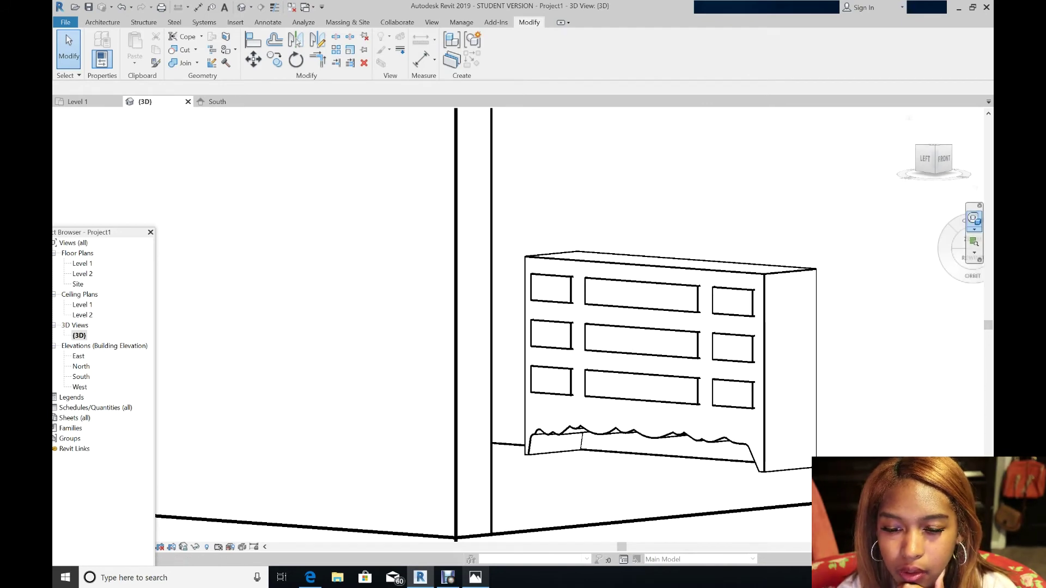
drag(907, 287, 762, 288)
scroll(763, 287, up, 3)
middle_drag(776, 280, 907, 166)
click(486, 427)
scroll(481, 468, up, 2)
scroll(482, 469, down, 6)
scroll(466, 515, up, 2)
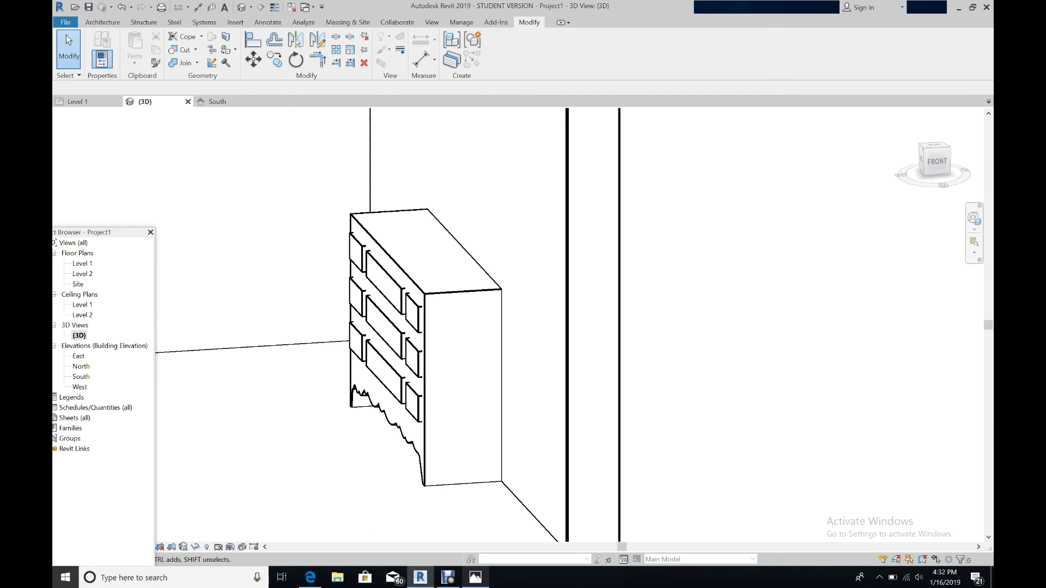
click(463, 249)
click(500, 49)
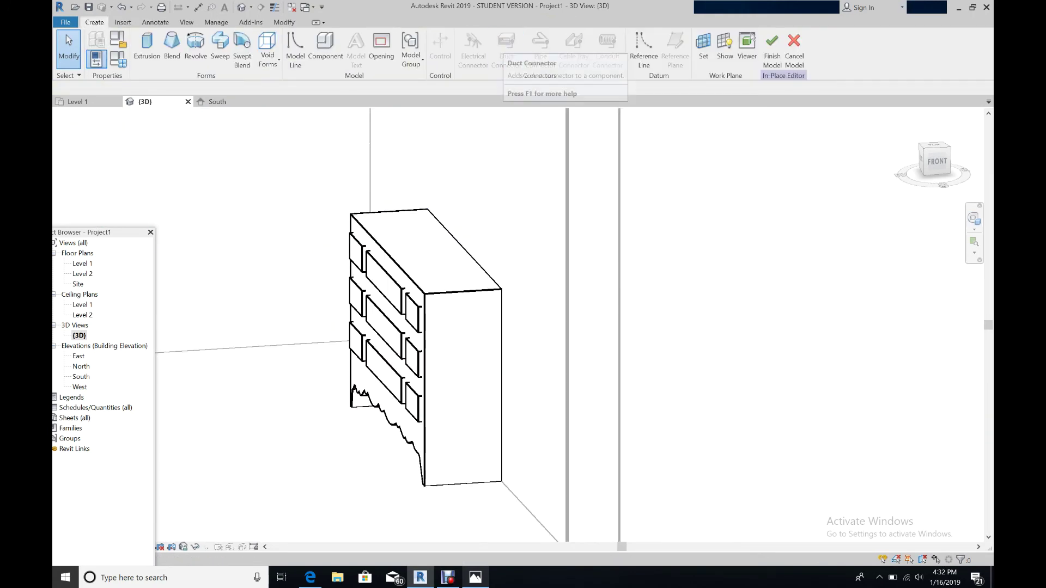
Start a void extrusion with its work plane set on the dresser's end face
click(267, 59)
click(281, 82)
click(530, 50)
click(494, 351)
click(451, 292)
Sketch a closed zigzag void profile about 10 1/2" wide along the base of the dresser's end face, with sloped sides and a straight bottom
scroll(463, 512, up, 4)
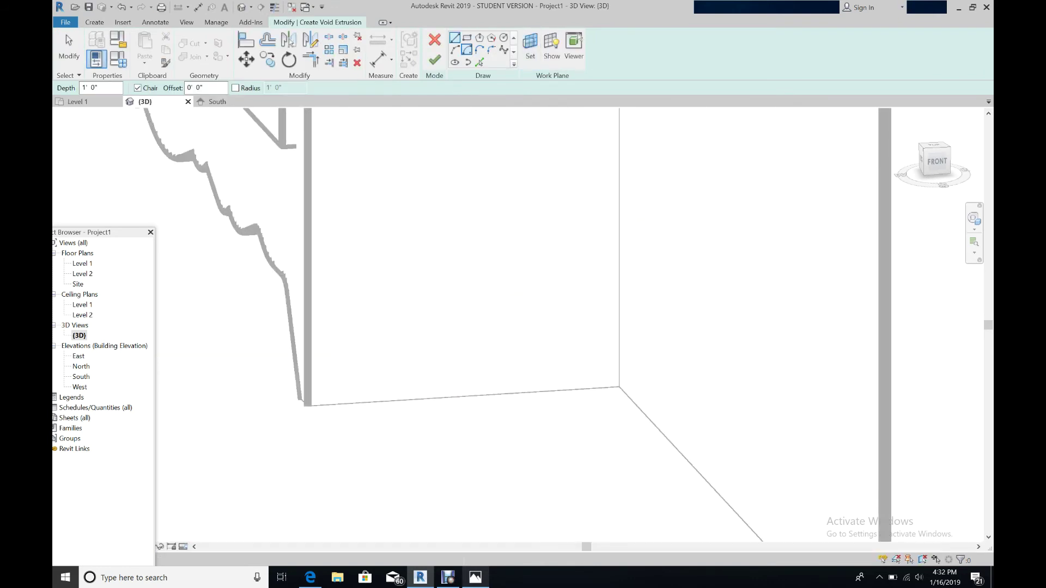
click(322, 407)
click(358, 291)
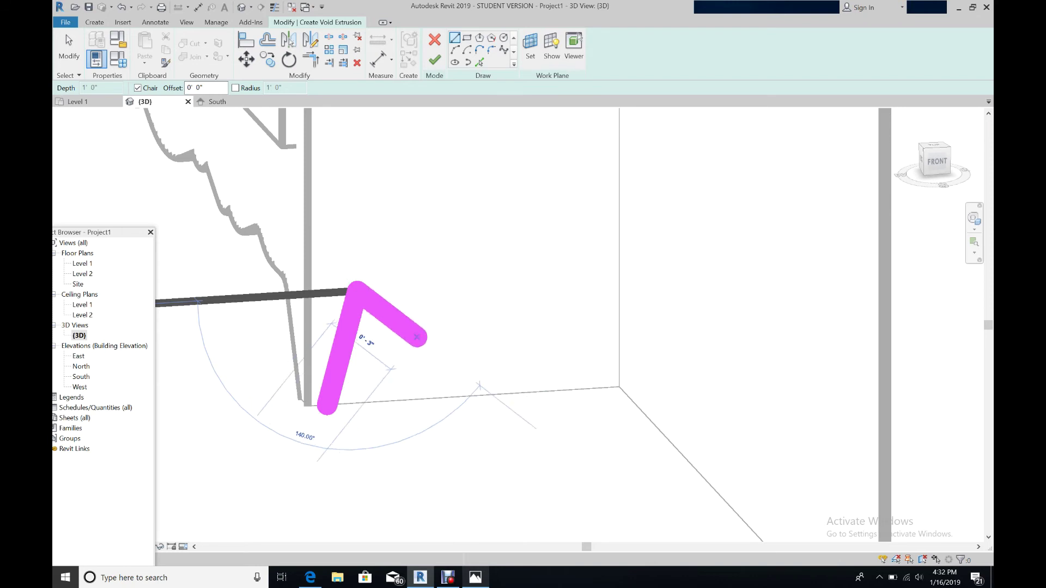
click(420, 333)
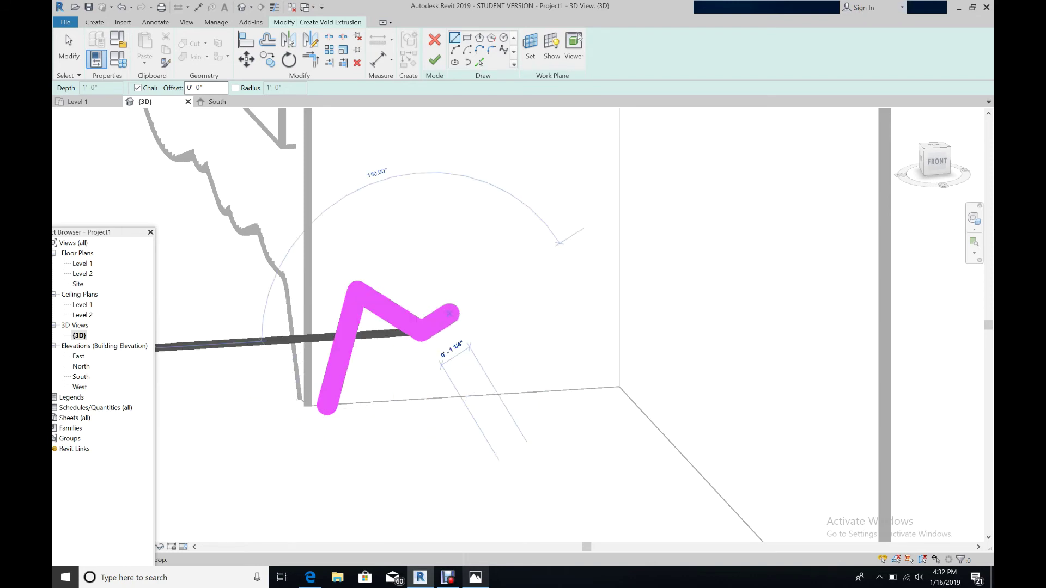
click(453, 297)
click(467, 311)
click(481, 296)
click(524, 339)
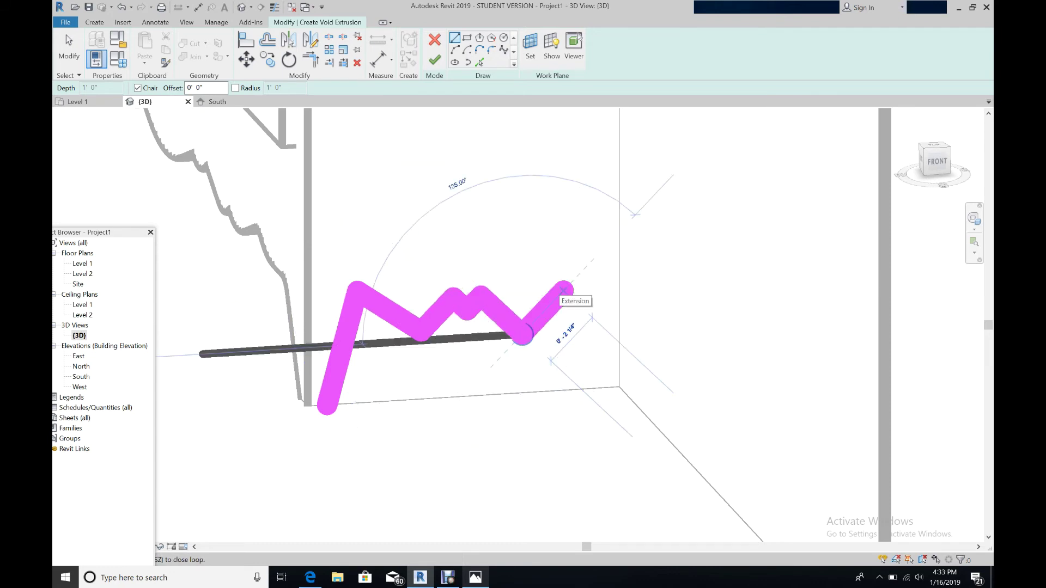
click(562, 285)
click(599, 387)
click(327, 406)
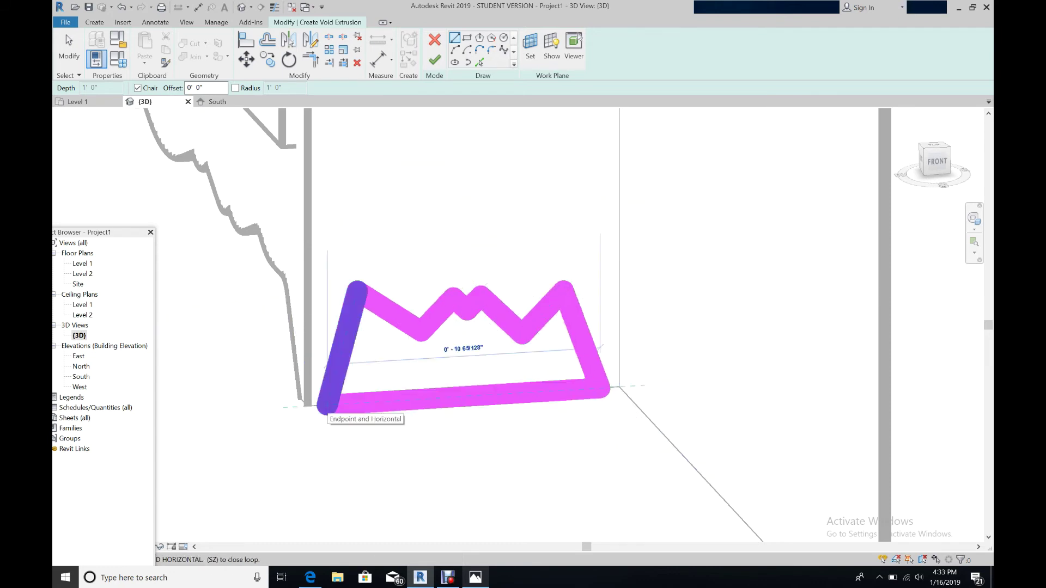
key(Escape)
Round the zigzag profile's first peak, its valleys and the small central notch with fillet arcs
click(491, 50)
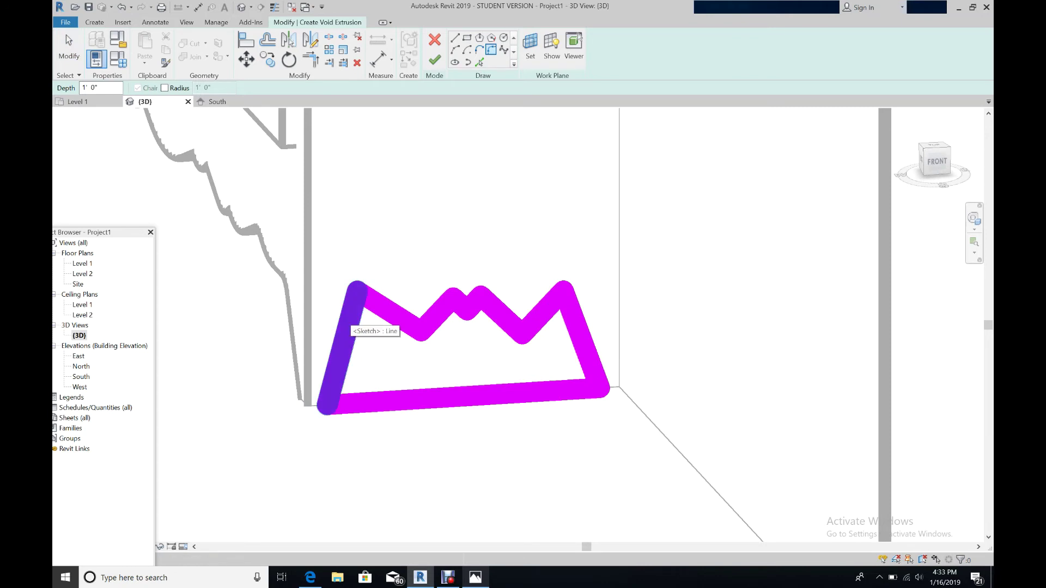
click(342, 348)
click(389, 310)
click(364, 303)
click(438, 314)
click(394, 312)
click(414, 323)
scroll(476, 312, up, 4)
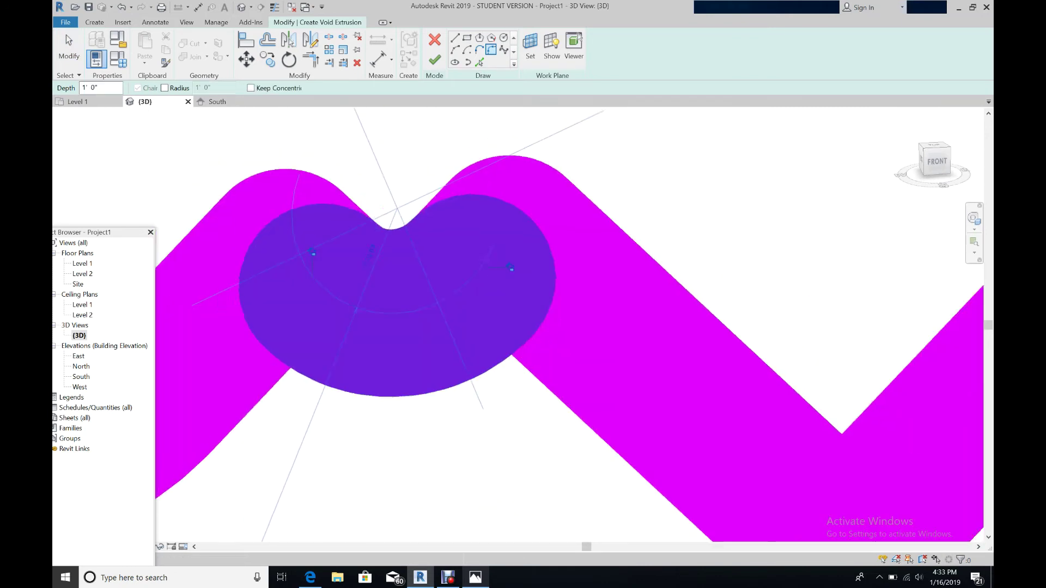
scroll(420, 304, down, 3)
click(387, 289)
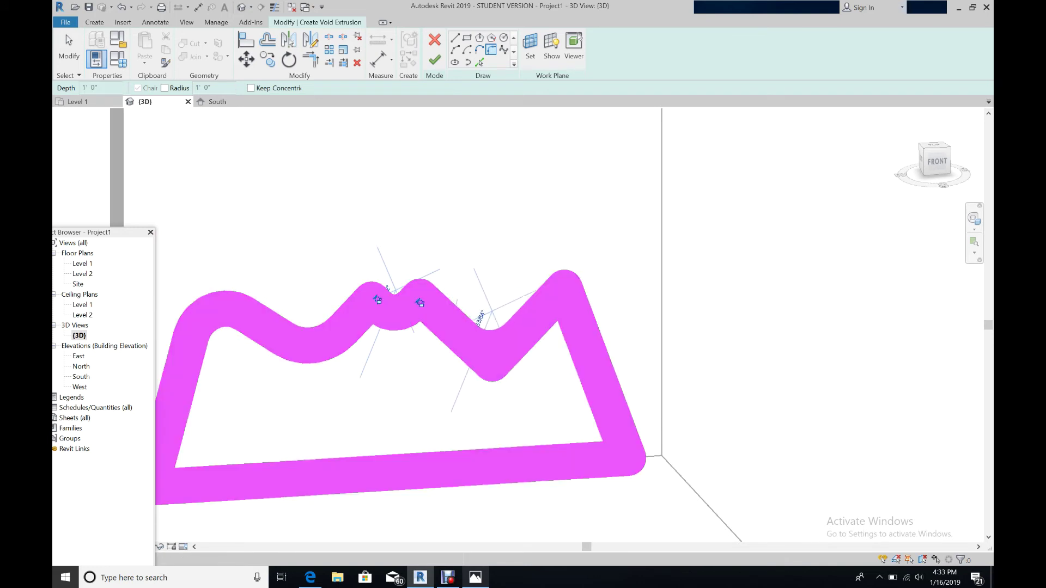
click(491, 349)
key(Escape)
key(Escape)
Round the profile's last peak beside the sloped side with a fillet arc and finish the void extrusion sketch
scroll(558, 356, down, 3)
scroll(591, 291, up, 3)
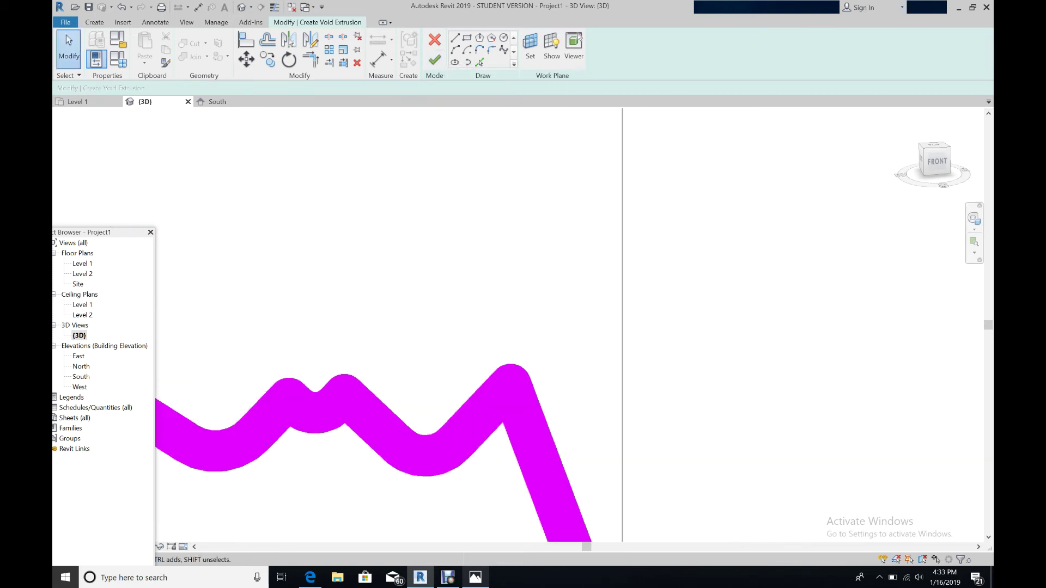
key(Return)
click(473, 415)
click(518, 436)
scroll(499, 422, down, 5)
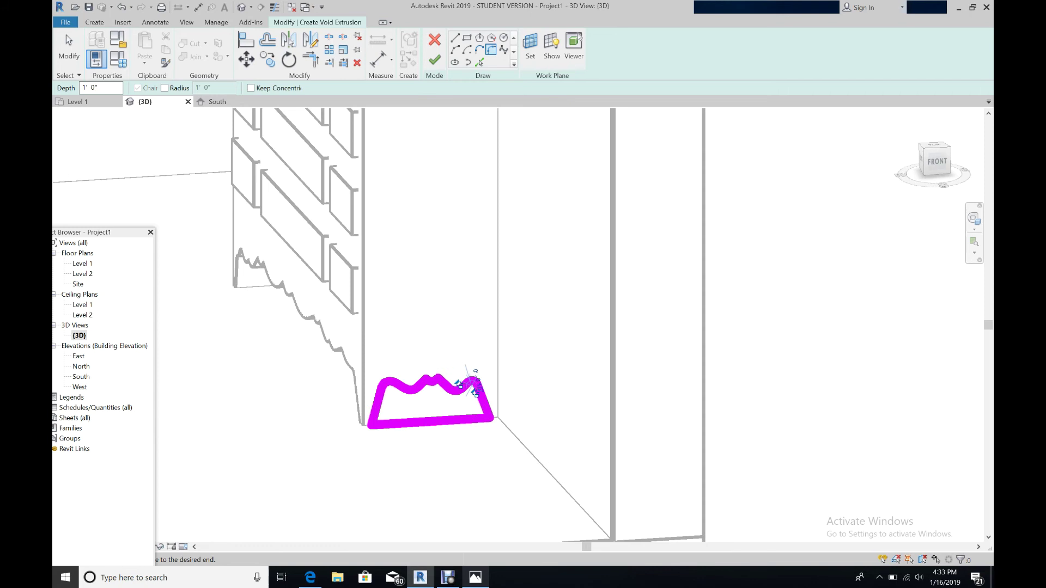
click(434, 60)
In the Level 1 plan, stretch the void through the dresser's full length to a depth of about 4' 2 41/128" and finish the model
click(77, 101)
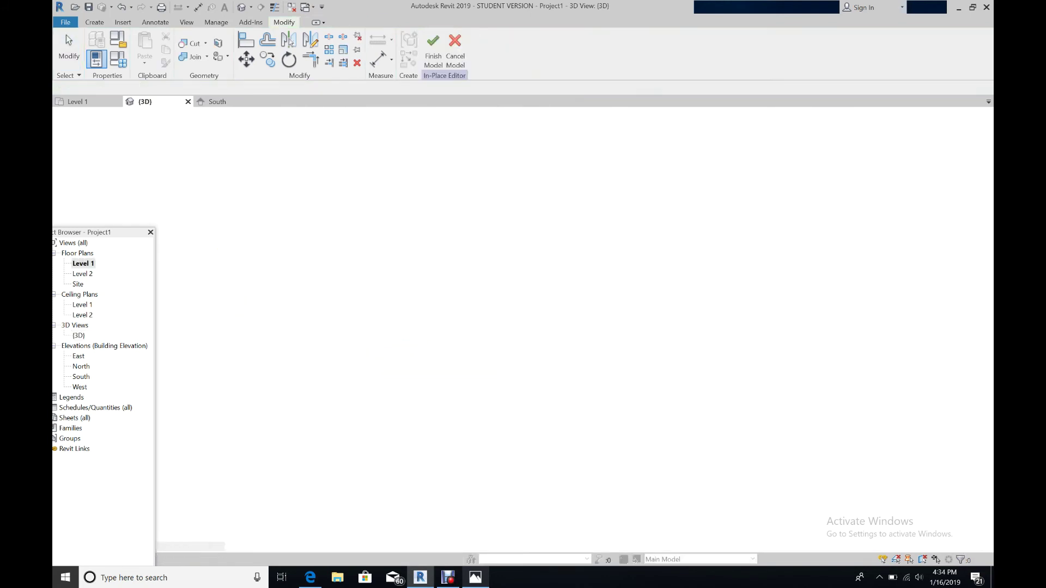
drag(600, 376, 601, 195)
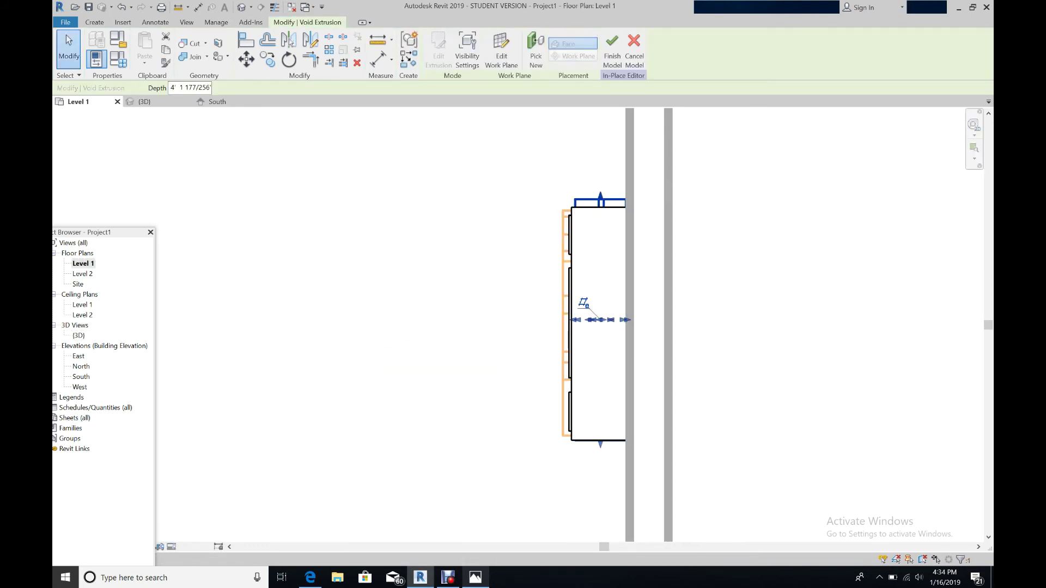
scroll(608, 485, up, 4)
drag(583, 329, 583, 338)
key(Escape)
click(583, 325)
key(ctrl+z)
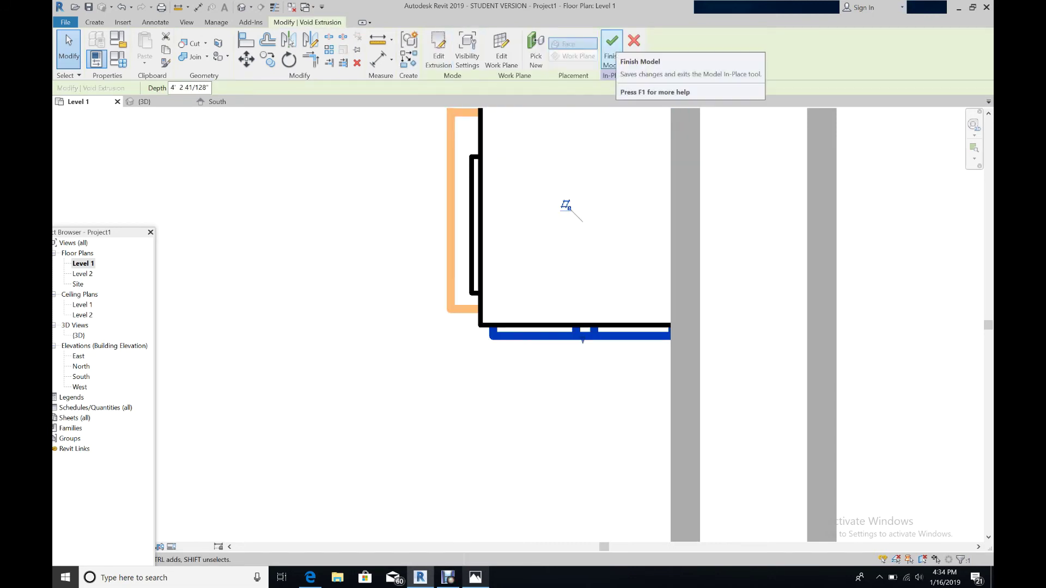
click(612, 48)
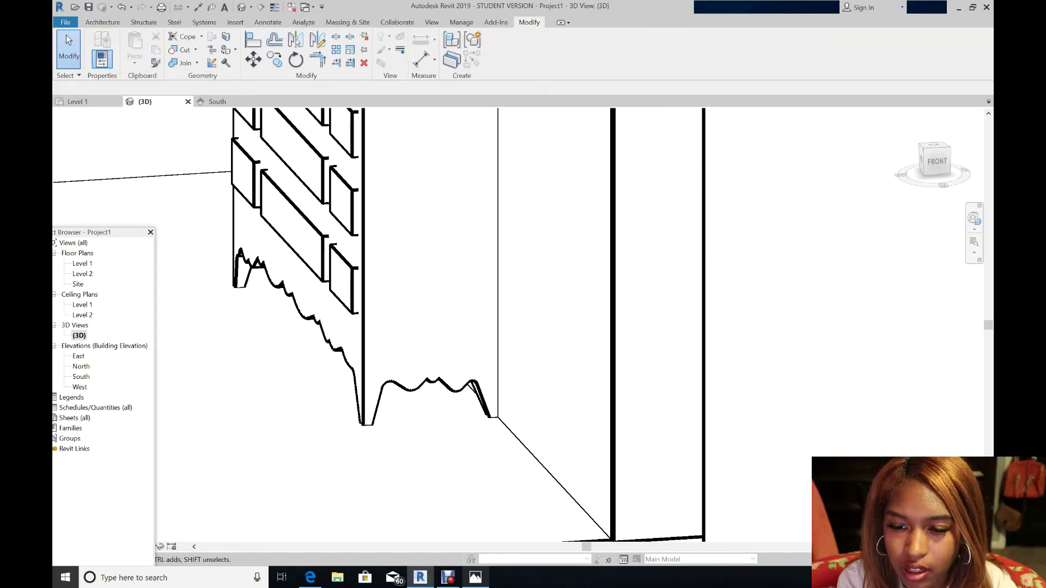
Turn the 3D view toward the dresser's front corner and compare the cut-out base with the reference picture
click(975, 218)
drag(364, 252, 399, 227)
scroll(257, 249, down, 3)
drag(236, 224, 306, 246)
key(Escape)
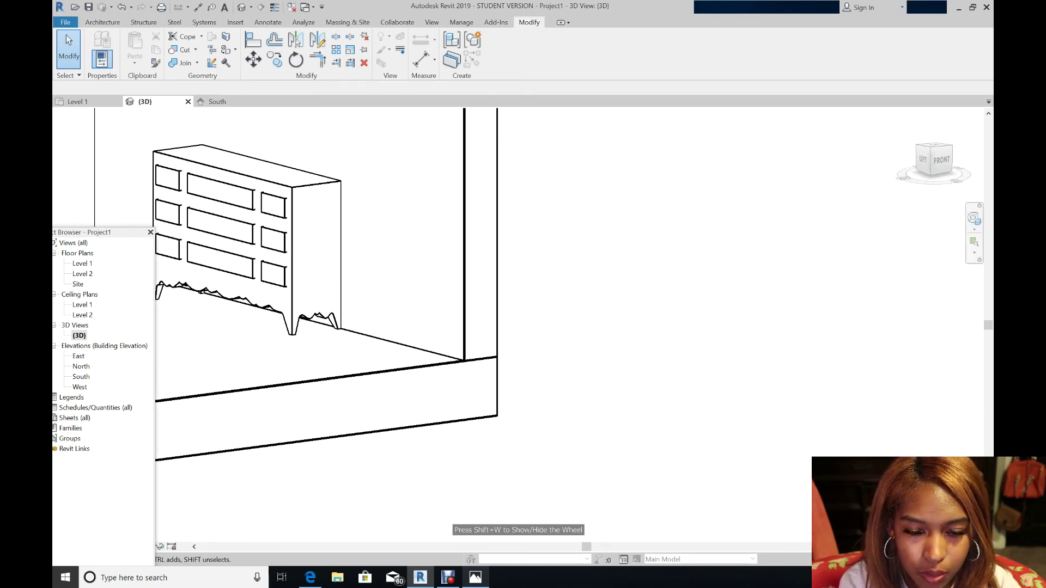
click(475, 577)
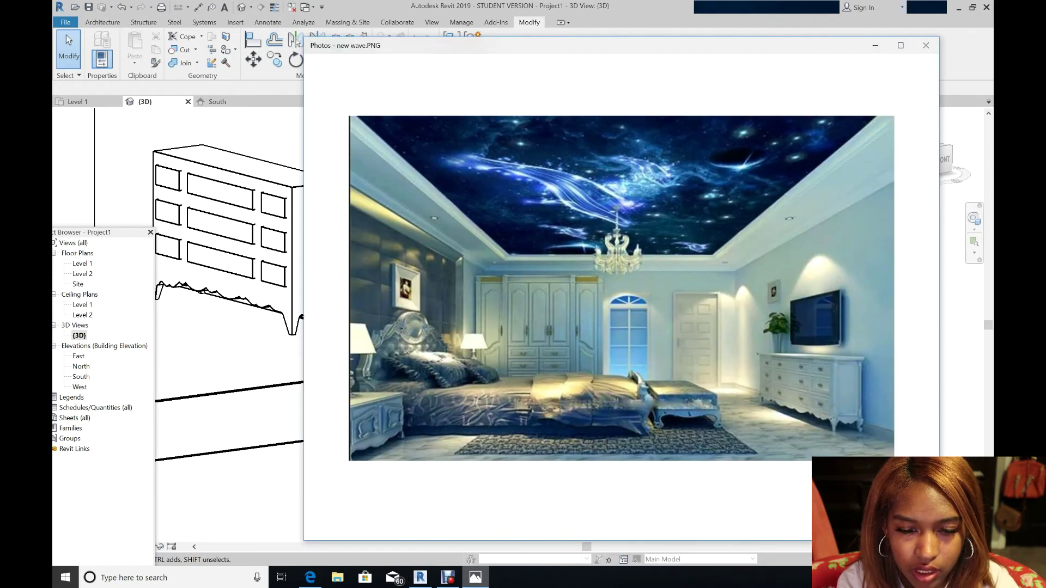
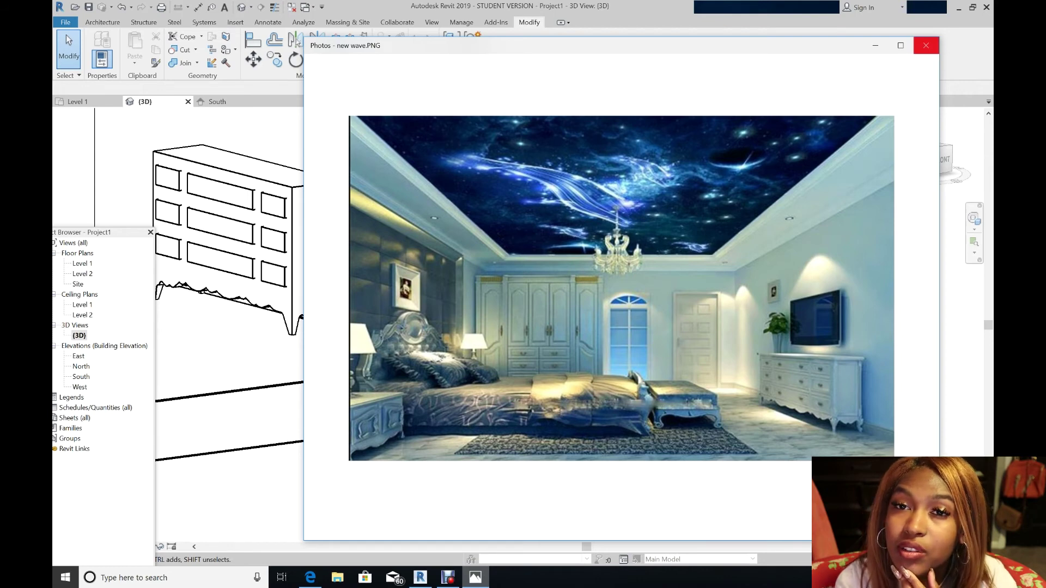
click(925, 45)
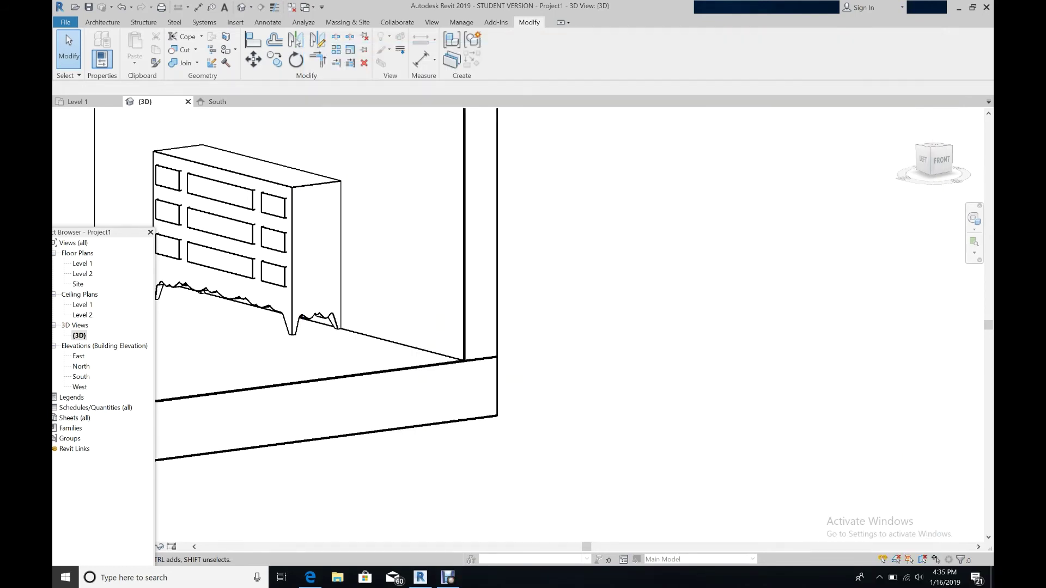
Open the dresser for in-place editing and start a solid extrusion with its work plane set on the top face
scroll(182, 188, down, 3)
scroll(137, 163, up, 5)
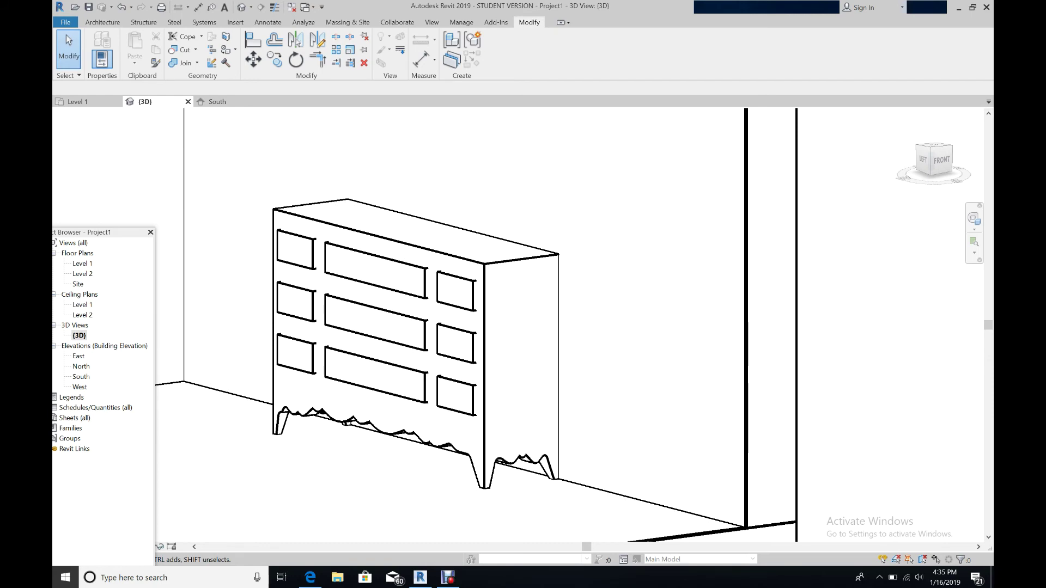
double_click(478, 274)
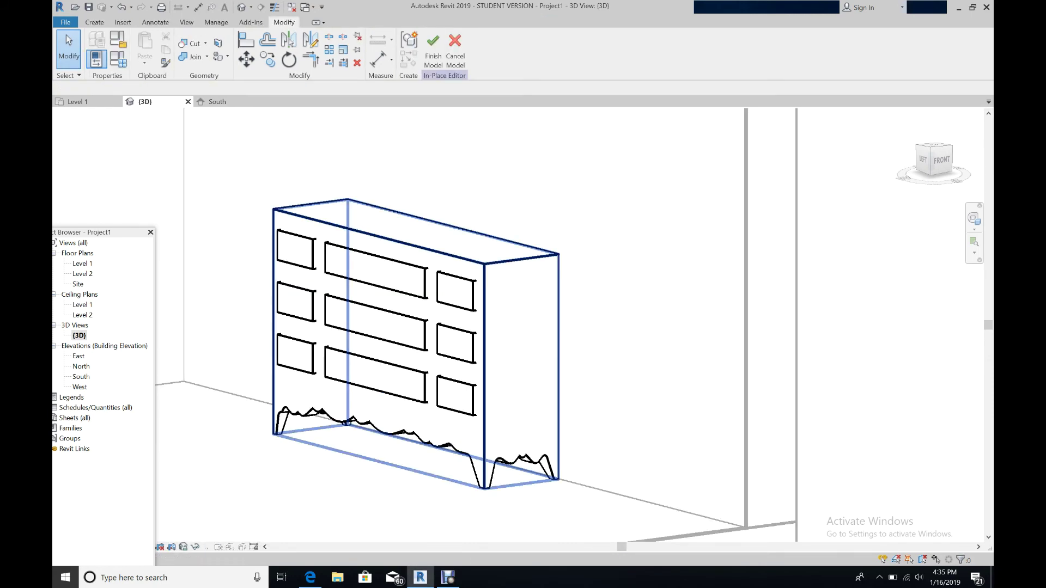
click(447, 577)
click(448, 577)
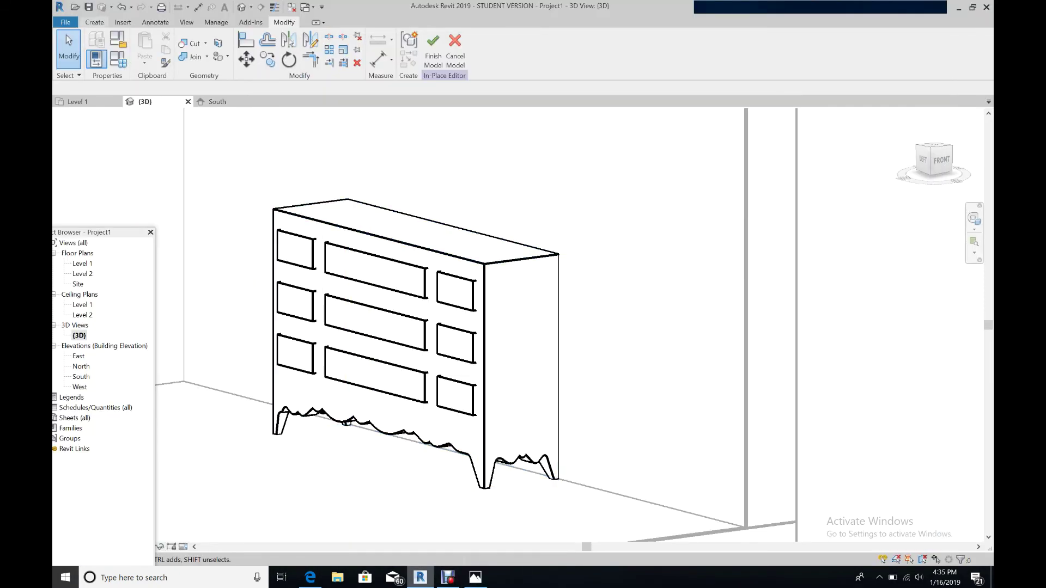
click(145, 49)
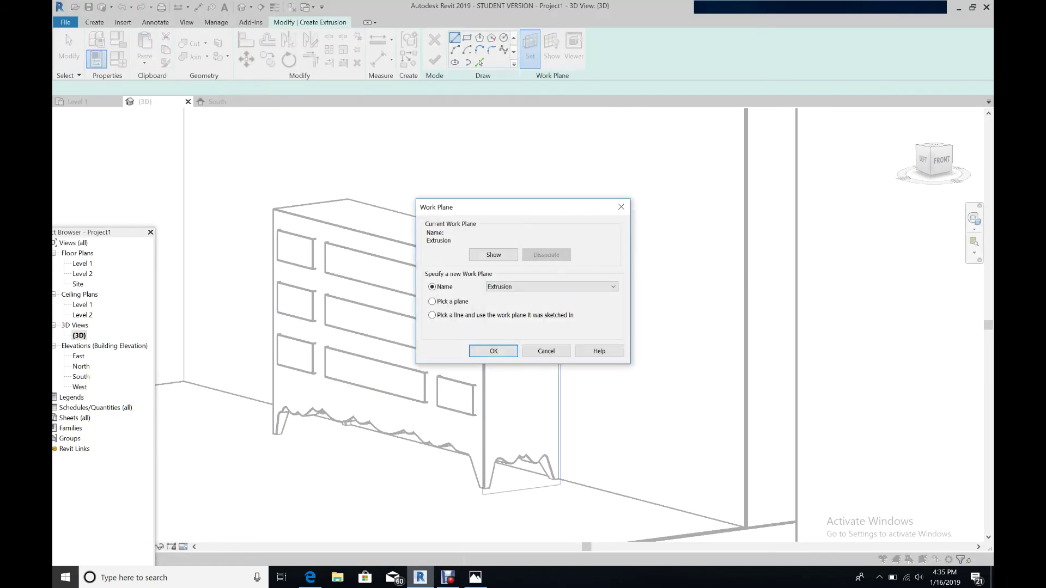
click(493, 351)
click(436, 235)
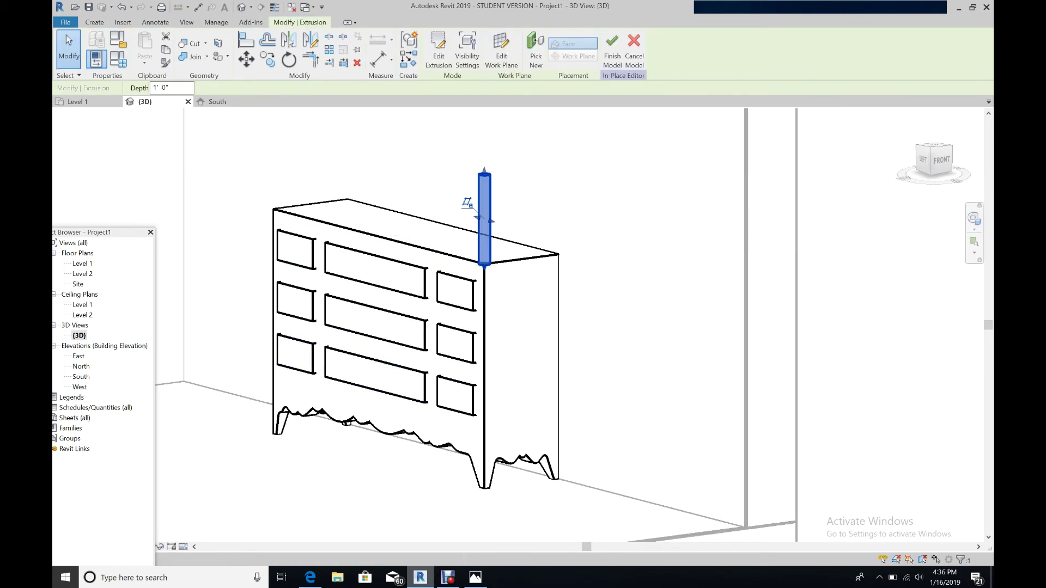
Stretch the round corner post down to the top of the leg and lower its upper end flush with the dresser's top
drag(467, 235, 282, 499)
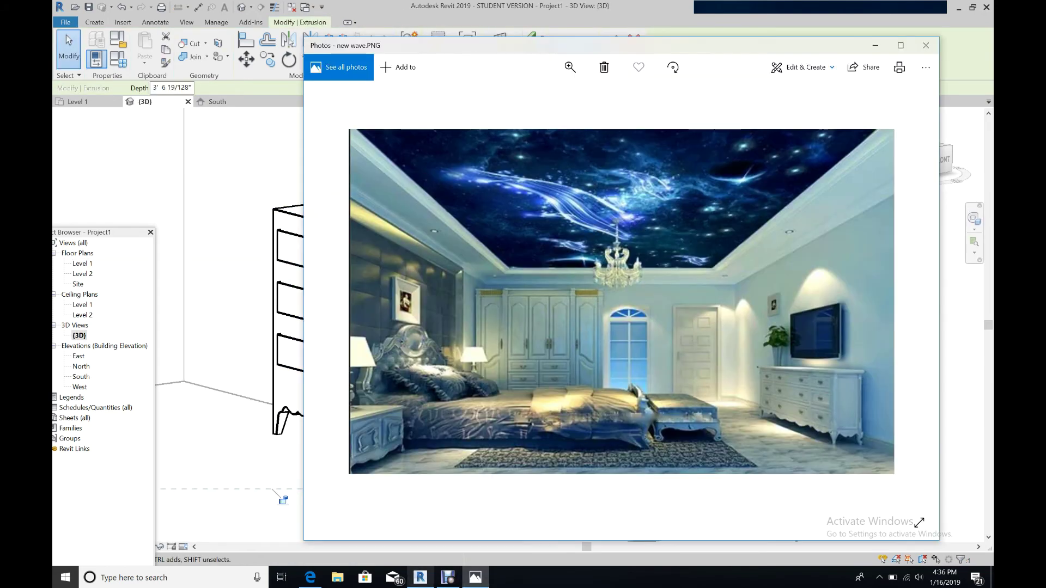
key(alt+Tab)
drag(485, 489, 484, 453)
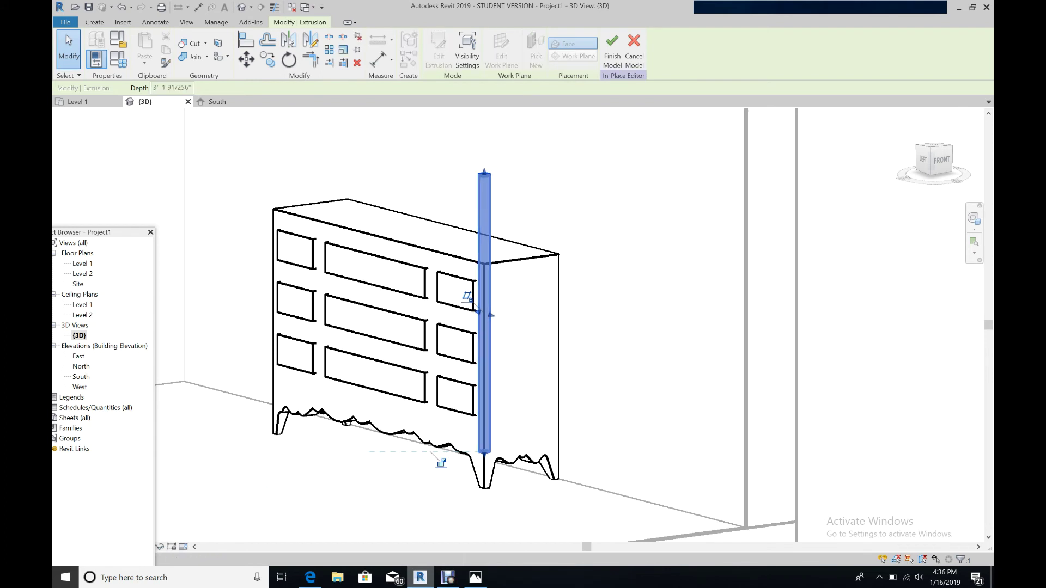
drag(484, 261, 484, 264)
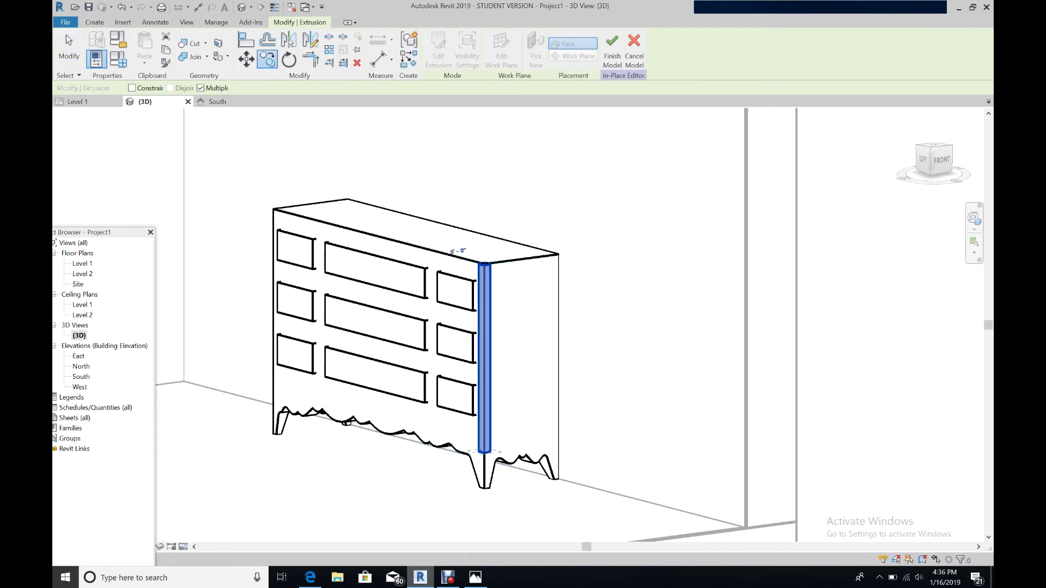
In the Level 1 plan, copy the round post from the dresser's front corner to the back corner at the wall, 11 33/128" away
click(78, 101)
scroll(497, 327, down, 5)
scroll(528, 219, up, 3)
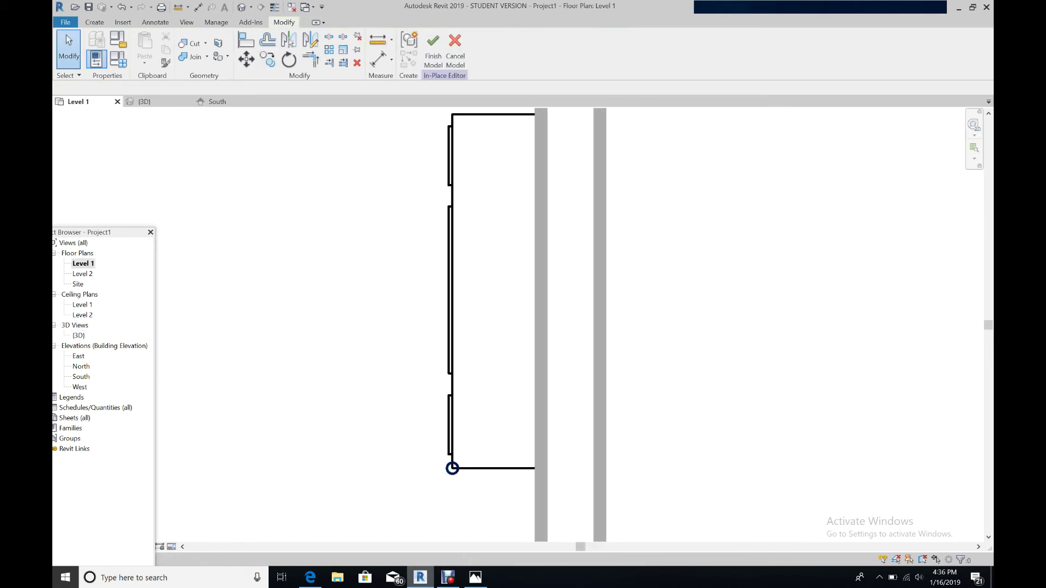
click(457, 473)
key(c)
key(o)
scroll(510, 485, up, 4)
click(307, 425)
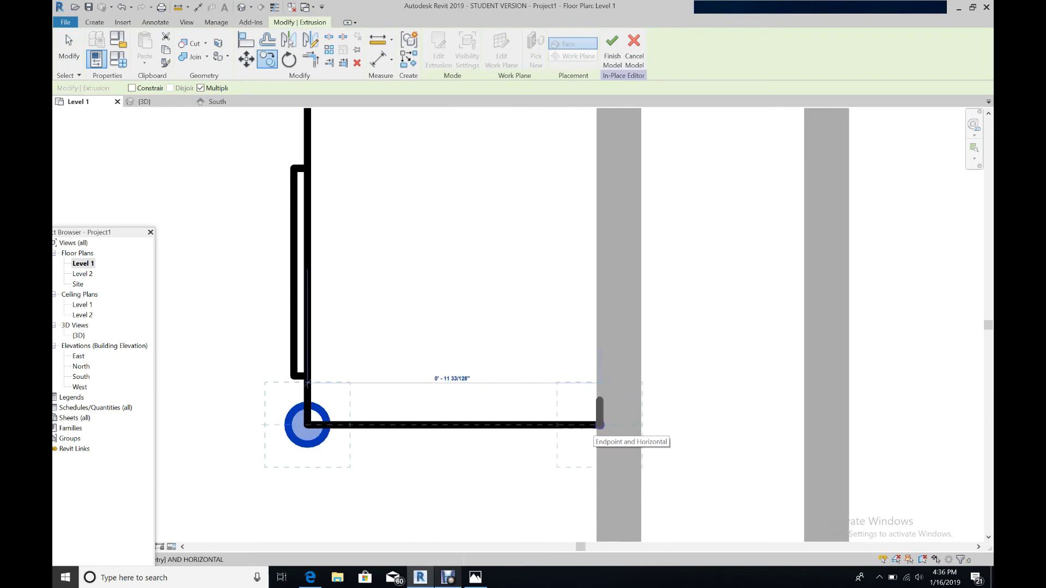
click(600, 425)
Place further copies of the post at the two corners of the dresser's opposite end and finish the model
scroll(395, 287, down, 8)
scroll(380, 173, up, 6)
click(431, 298)
click(573, 298)
key(Escape)
scroll(457, 289, down, 6)
click(612, 49)
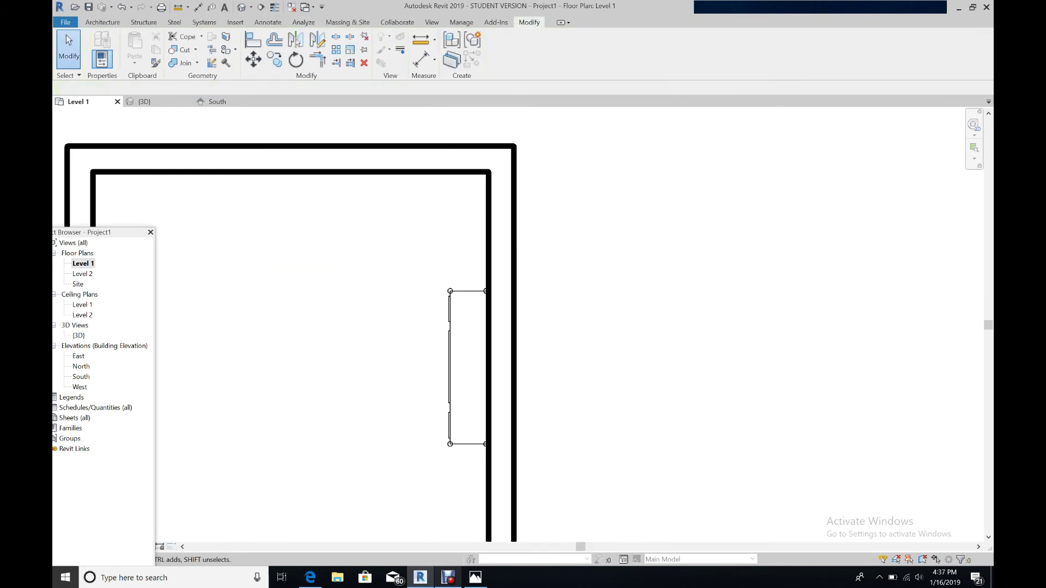
Reopen the dresser for in-place editing in the 3D view and start a solid extrusion with its work plane on the end face
click(144, 101)
mouse_move(545, 305)
shift+middle_down()
mouse_move(566, 303)
mouse_move(501, 299)
mouse_move(545, 308)
shift+middle_up()
drag(524, 312, 536, 376)
key(Escape)
double_click(537, 376)
click(94, 22)
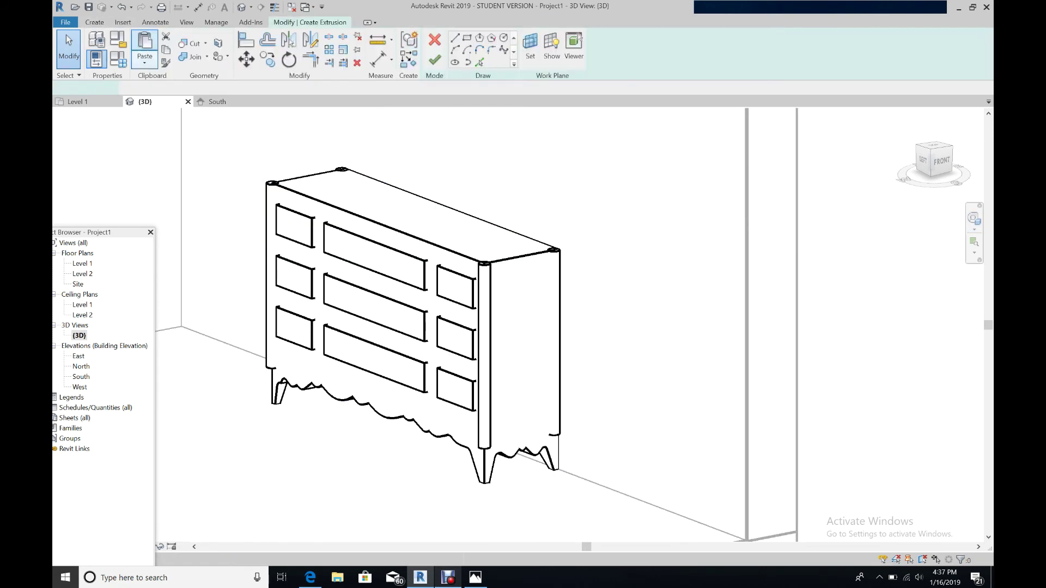
click(147, 49)
click(530, 49)
click(493, 350)
click(521, 257)
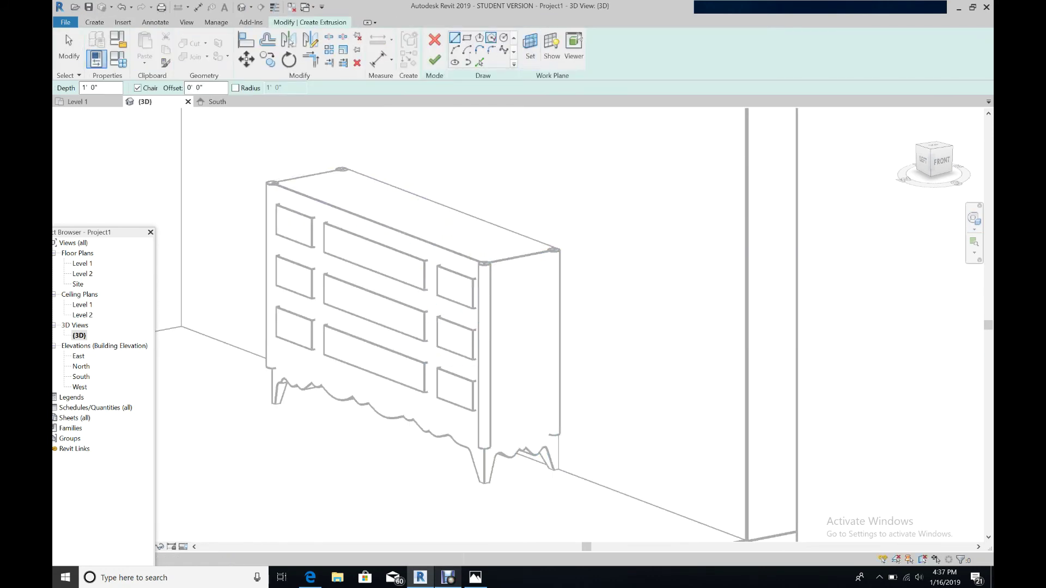
Turn the 3D view to face the dresser's end side and start a circular profile centred at its upper front corner
click(974, 218)
drag(682, 253, 562, 233)
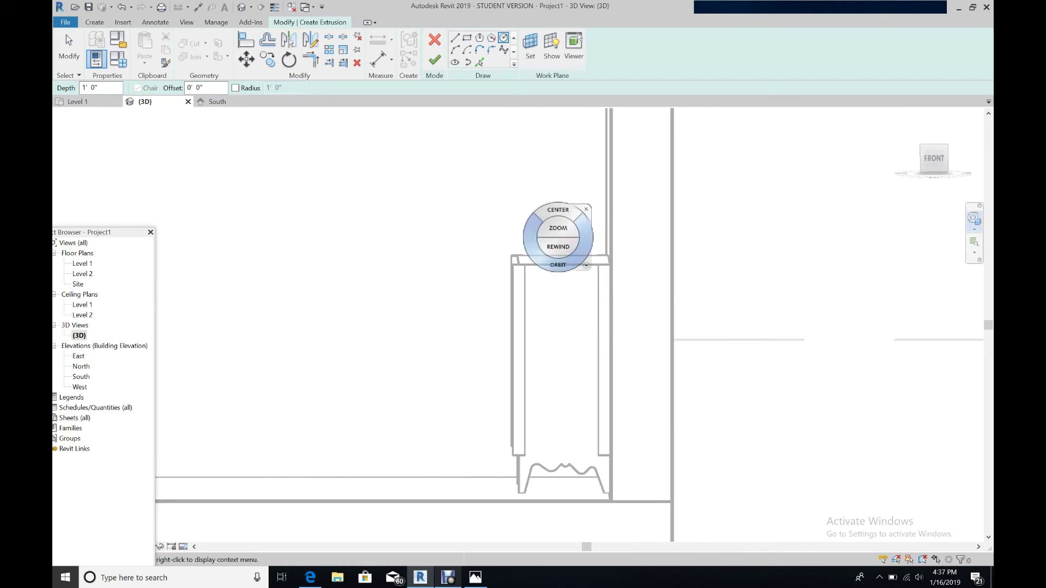
scroll(512, 245, up, 3)
click(526, 287)
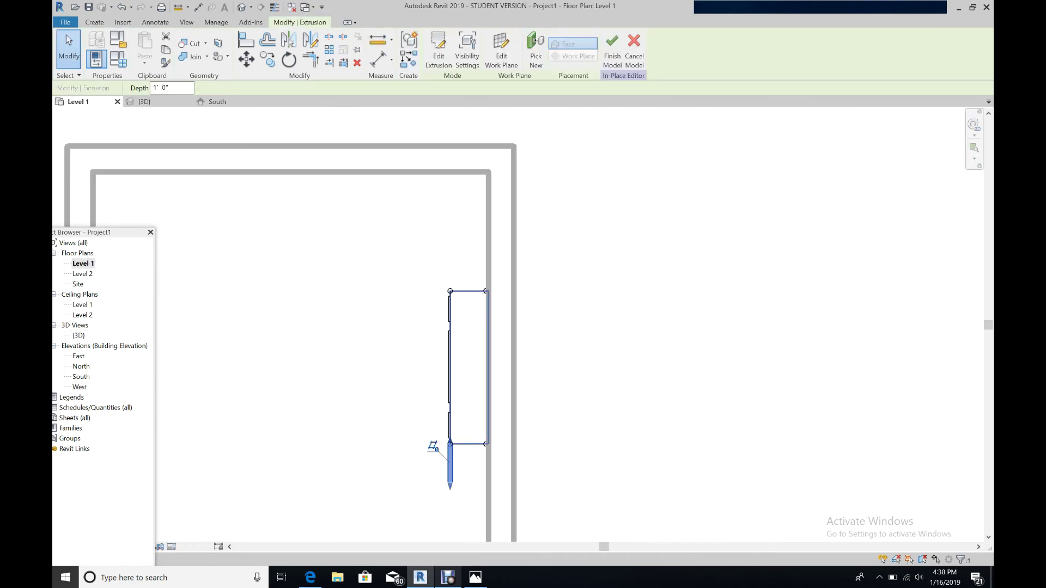
In the Level 1 plan, stretch the round extrusion along the dresser's front edge between the two corner posts and return to the 3D view
scroll(461, 447, up, 2)
drag(439, 438, 439, 131)
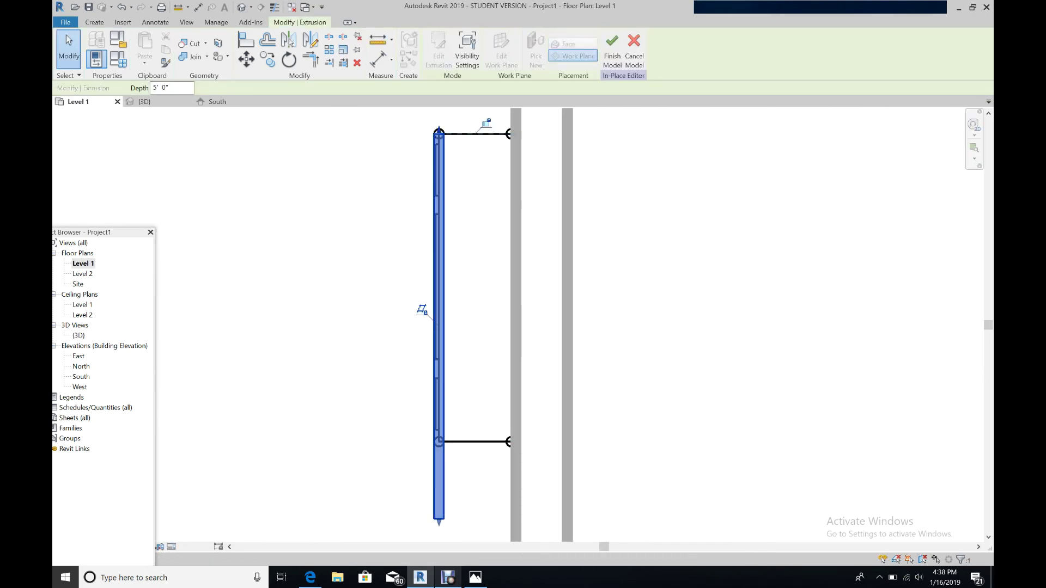
drag(439, 522, 439, 442)
key(Escape)
click(144, 101)
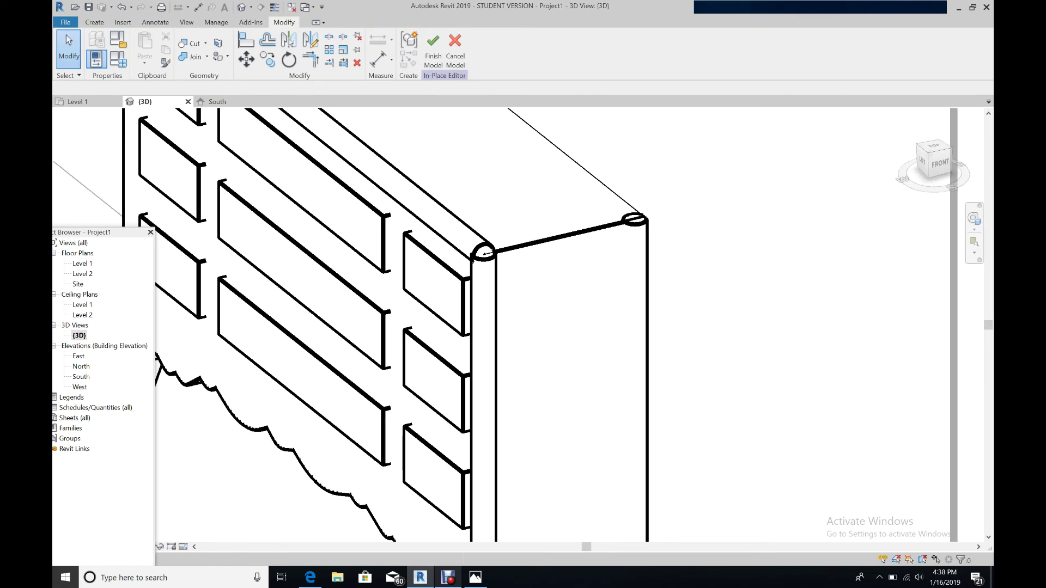
Lower the round trim along the dresser's front edge so it sits level with the top of the corner post
drag(478, 248, 478, 257)
key(Escape)
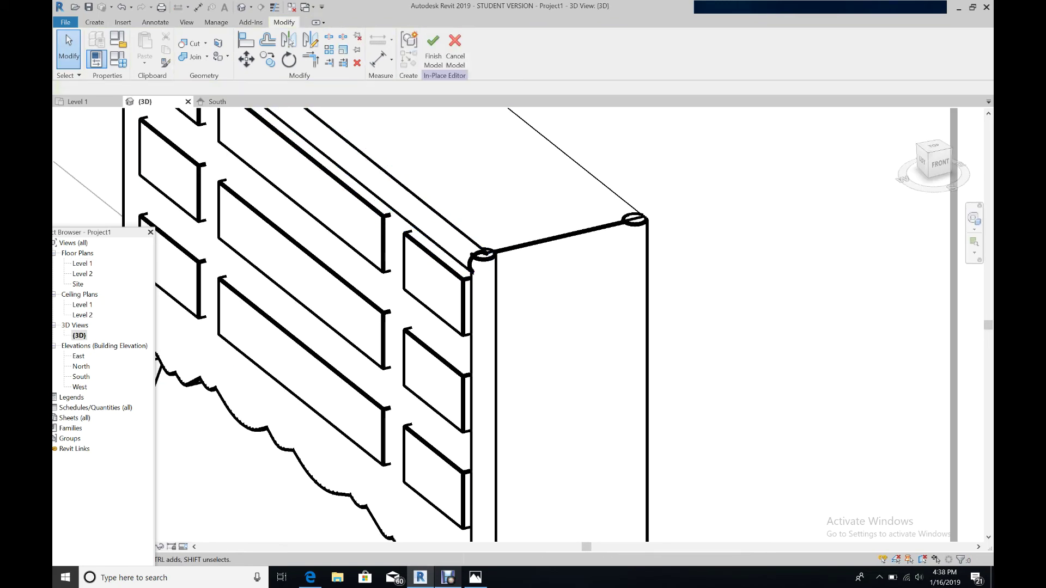
scroll(778, 273, down, 5)
scroll(779, 274, up, 3)
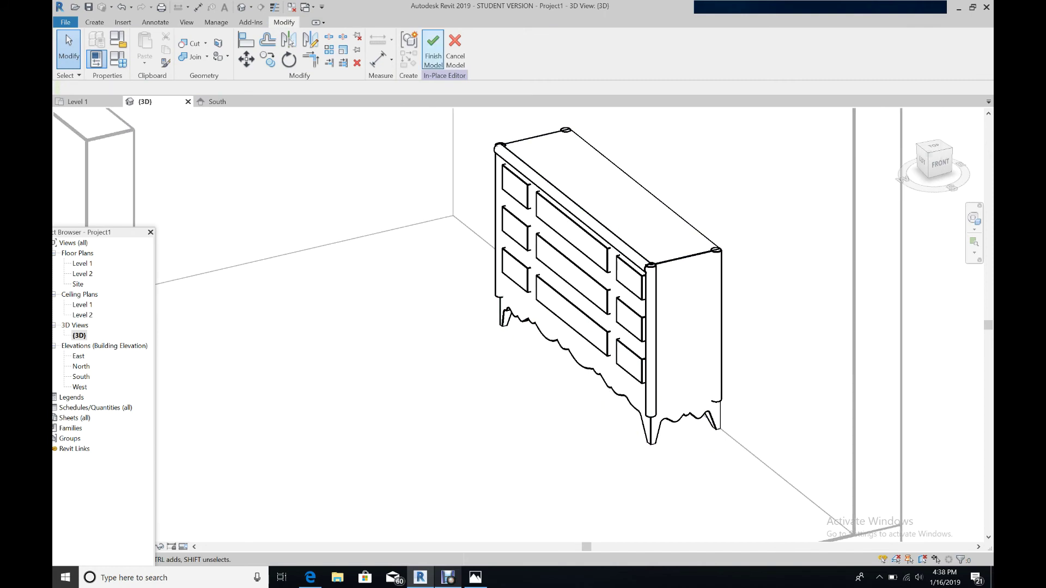
Start another solid extrusion and set its work plane on the dresser's front face
click(94, 22)
click(145, 50)
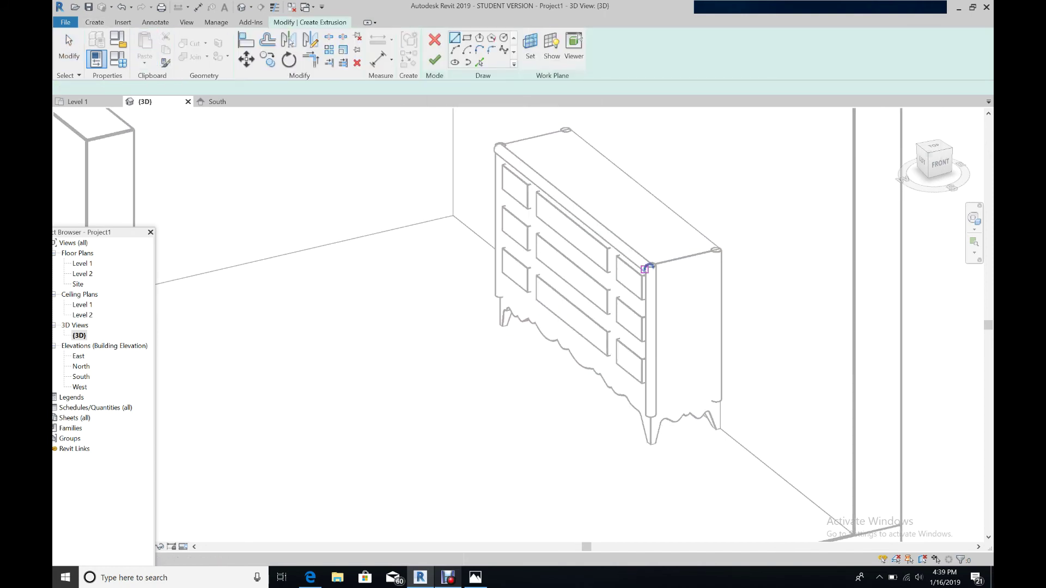
click(974, 218)
drag(566, 290, 628, 274)
key(Escape)
click(530, 50)
click(494, 351)
click(558, 348)
Draw a circular profile at the dresser's upper front corner and finish the extrusion
click(503, 38)
scroll(642, 314, up, 3)
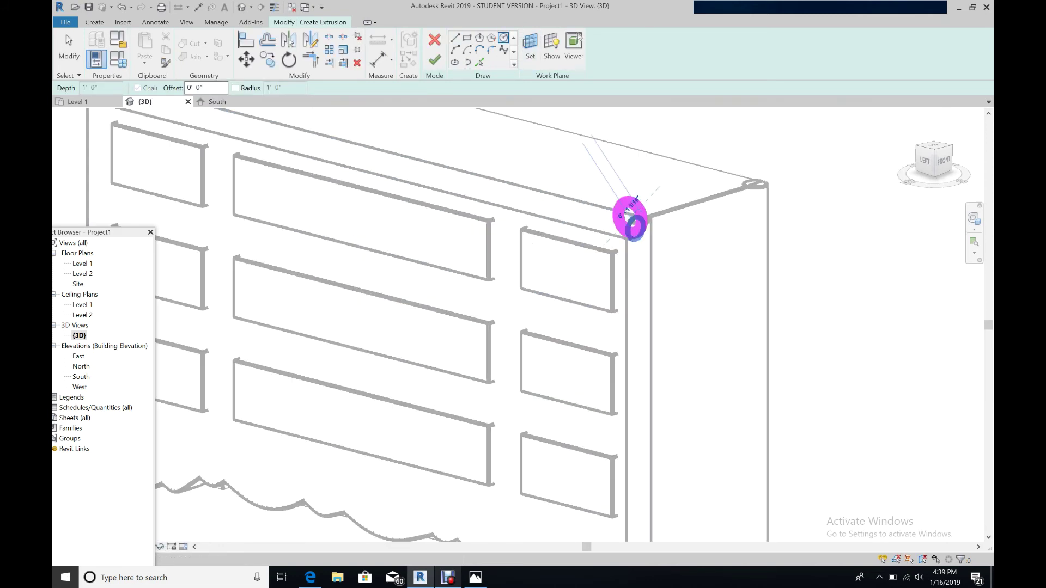
click(435, 59)
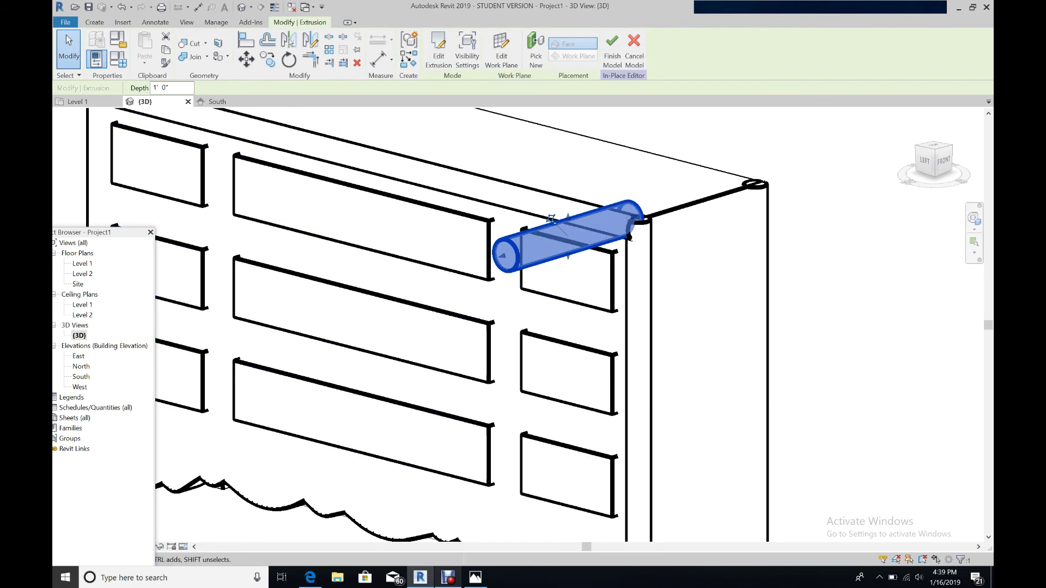
In the Level 1 plan, stretch the round extrusion along the dresser's end edge from the front corner to the wall
click(78, 101)
scroll(425, 442, up, 3)
key(Down)
drag(469, 435, 671, 447)
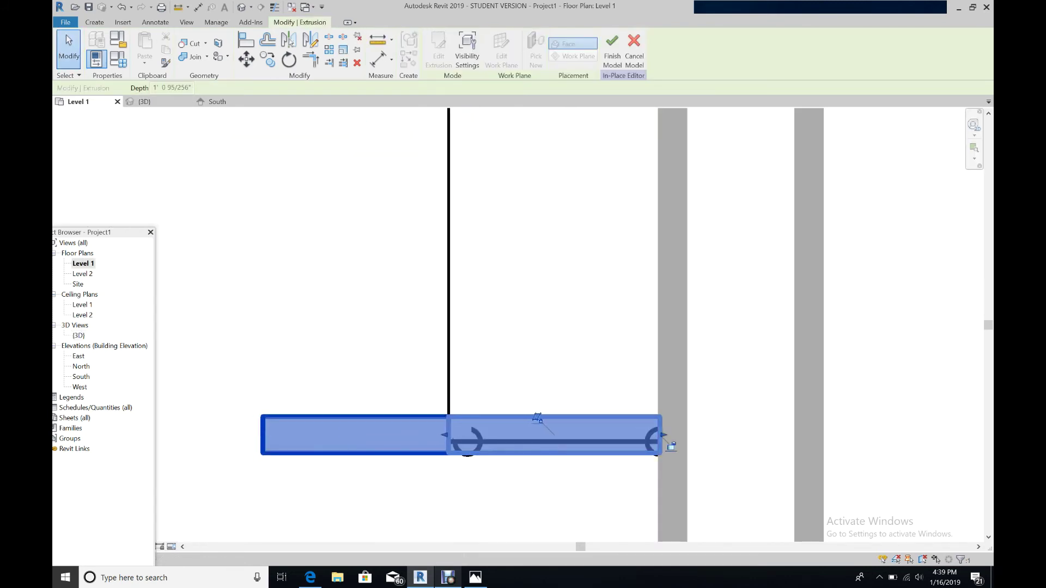
drag(444, 435, 448, 434)
key(Escape)
scroll(395, 401, down, 5)
scroll(395, 401, up, 2)
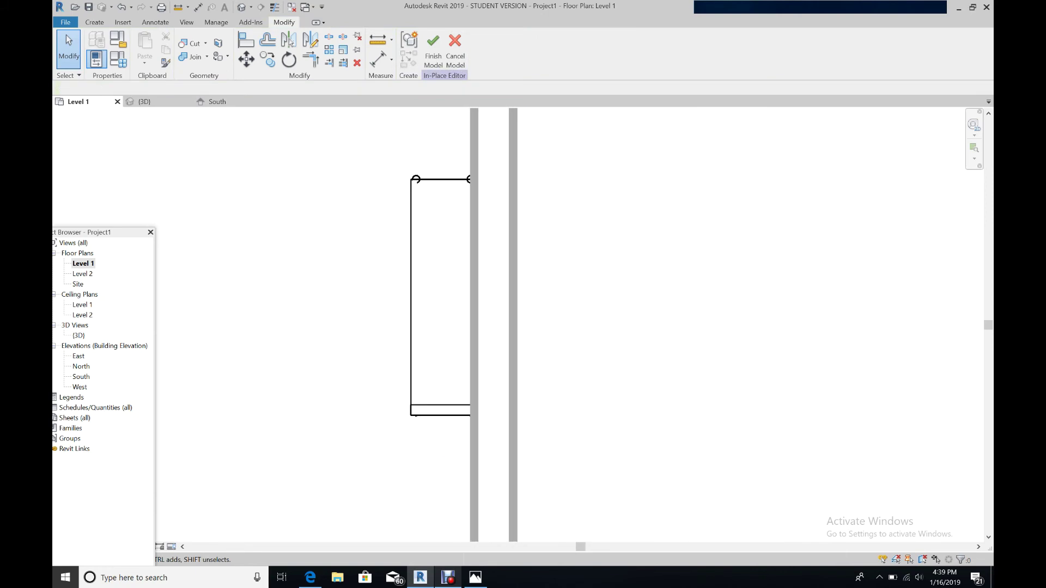
Copy the round end trim to the dresser's opposite end and return to the 3D view
click(424, 410)
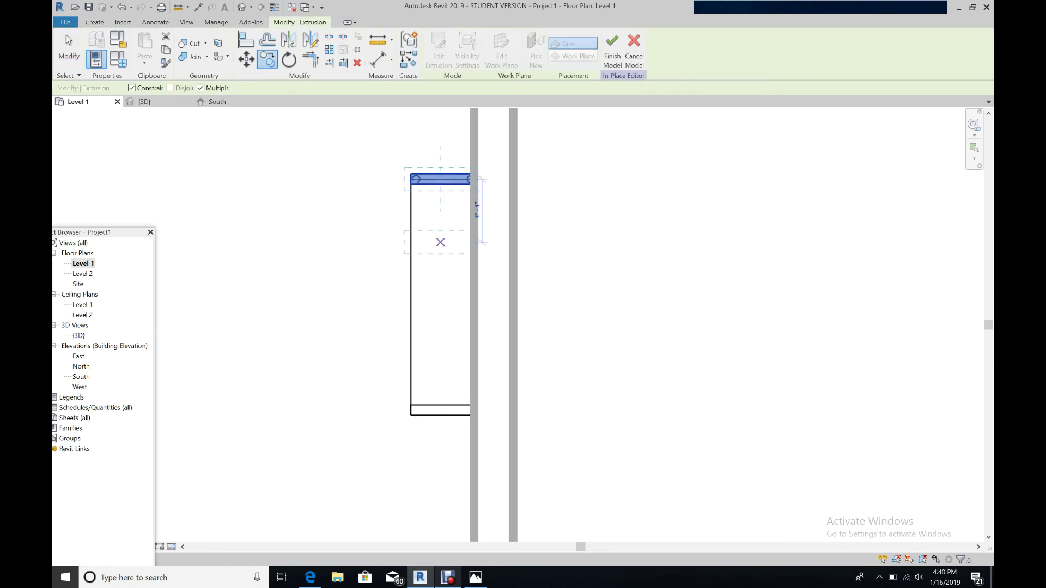
key(Escape)
click(144, 102)
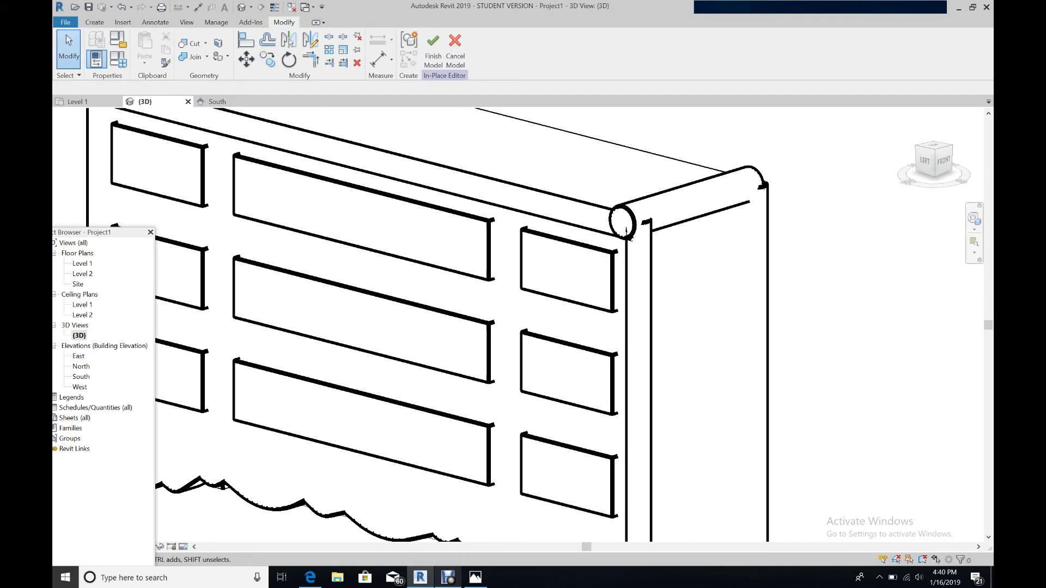
Nudge the near end's round trim down and outward to line it up with the corner post
click(627, 230)
key(Down)
key(Down)
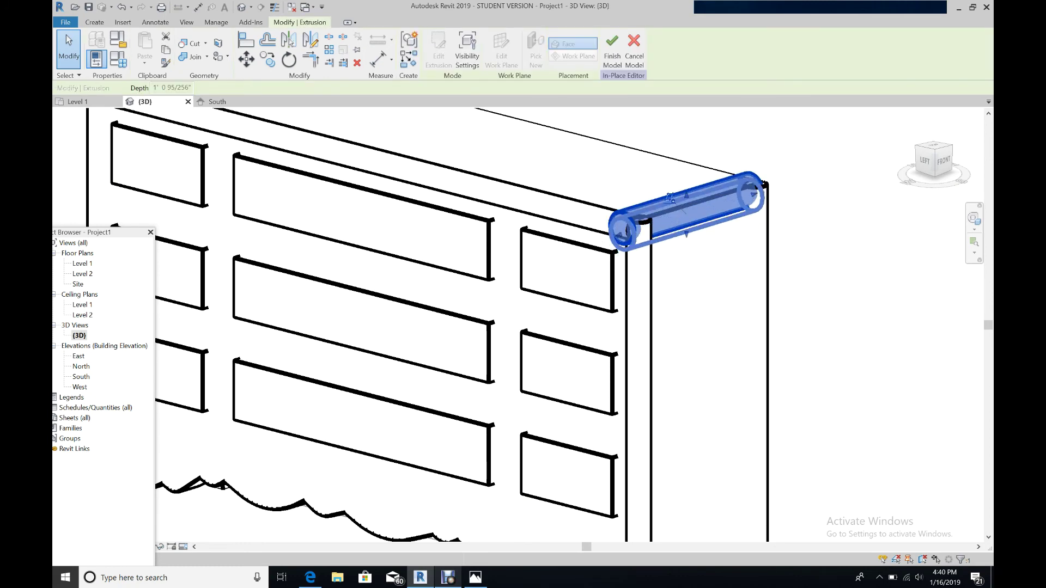
key(Escape)
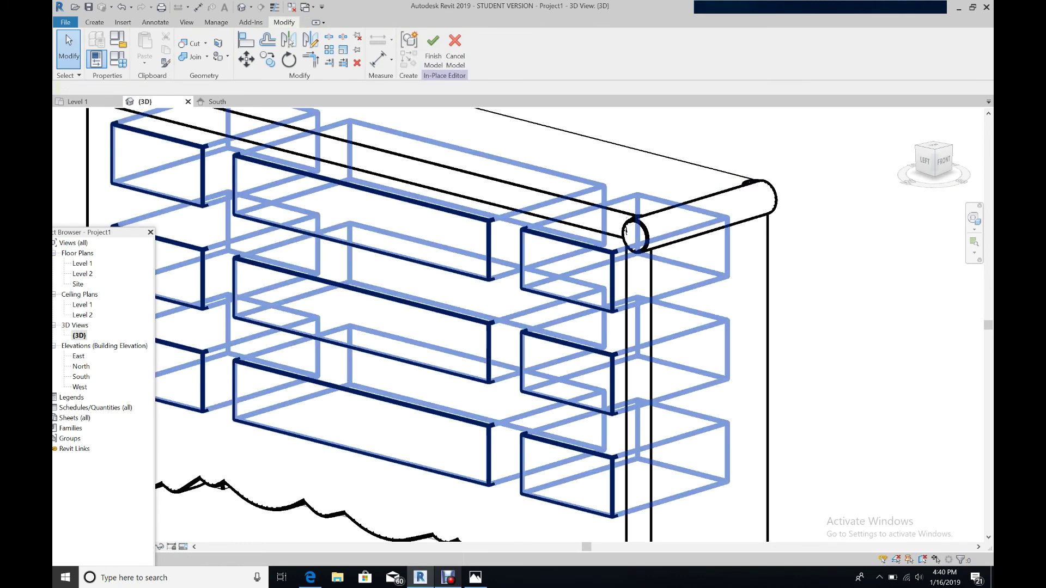
key(ctrl+Tab)
key(ctrl+Tab)
scroll(117, 162, down, 5)
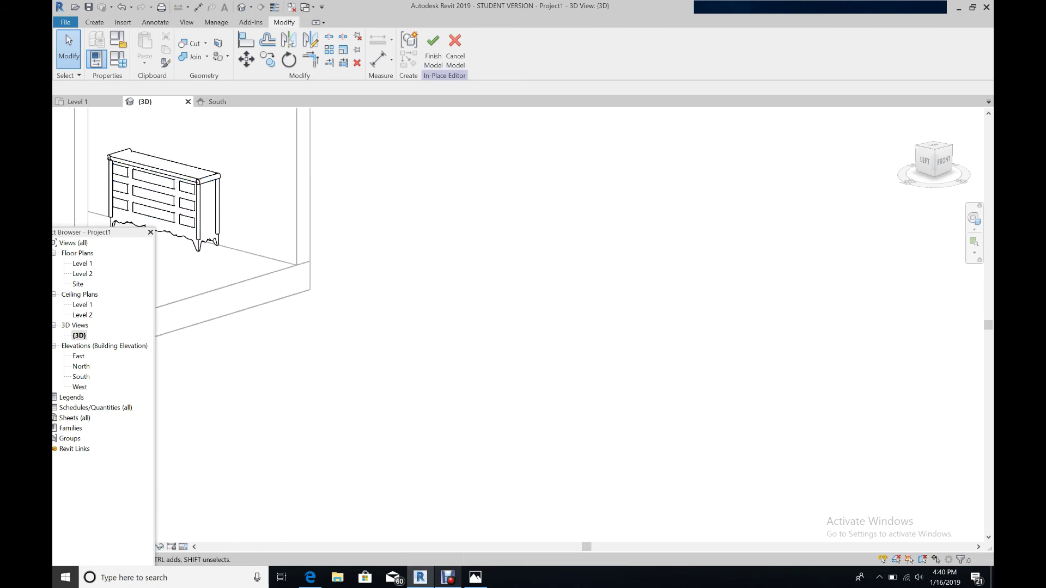
scroll(103, 153, up, 6)
click(201, 180)
drag(209, 211, 226, 205)
key(Escape)
From a raised view angle, shift the near end trim slightly so its front end sits over the corner post
scroll(227, 205, down, 5)
click(974, 218)
drag(597, 281, 636, 335)
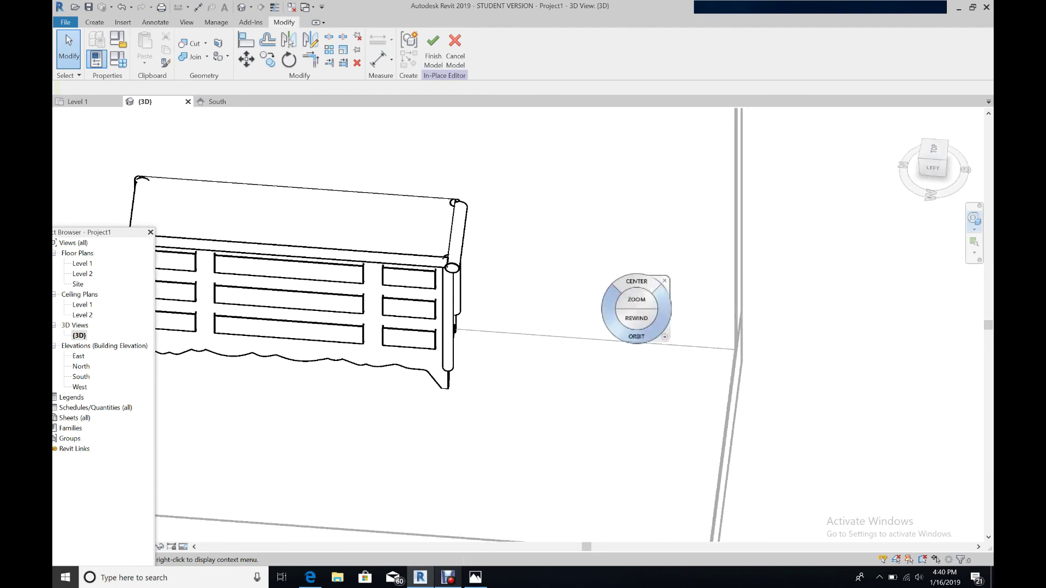
key(Escape)
scroll(450, 218, up, 6)
click(462, 271)
drag(459, 271, 446, 259)
key(Escape)
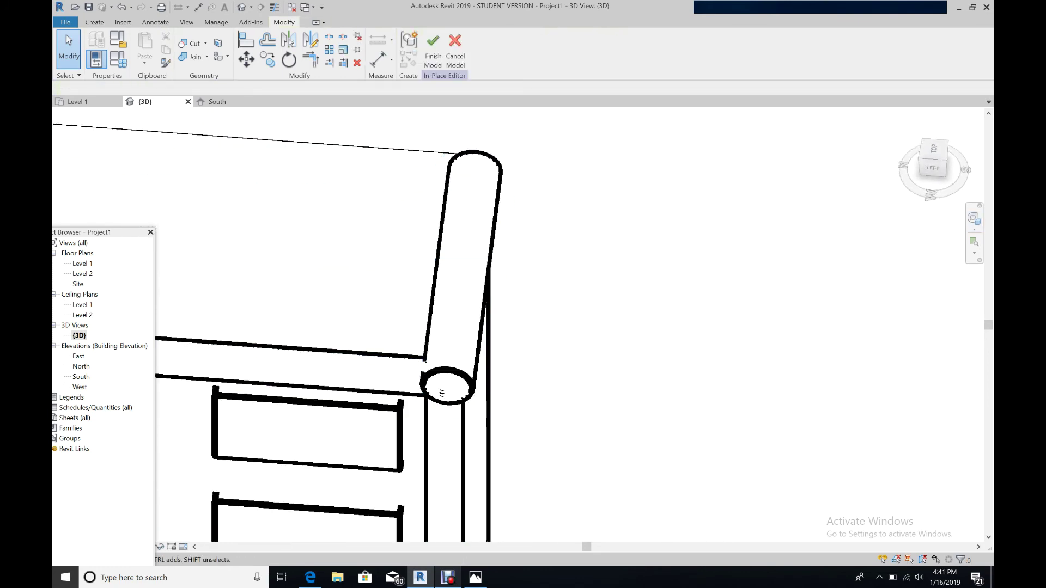
Examine the edge trim around the dresser in the 3D view and compare it with the reference picture
click(974, 218)
drag(629, 329, 471, 294)
double_click(82, 264)
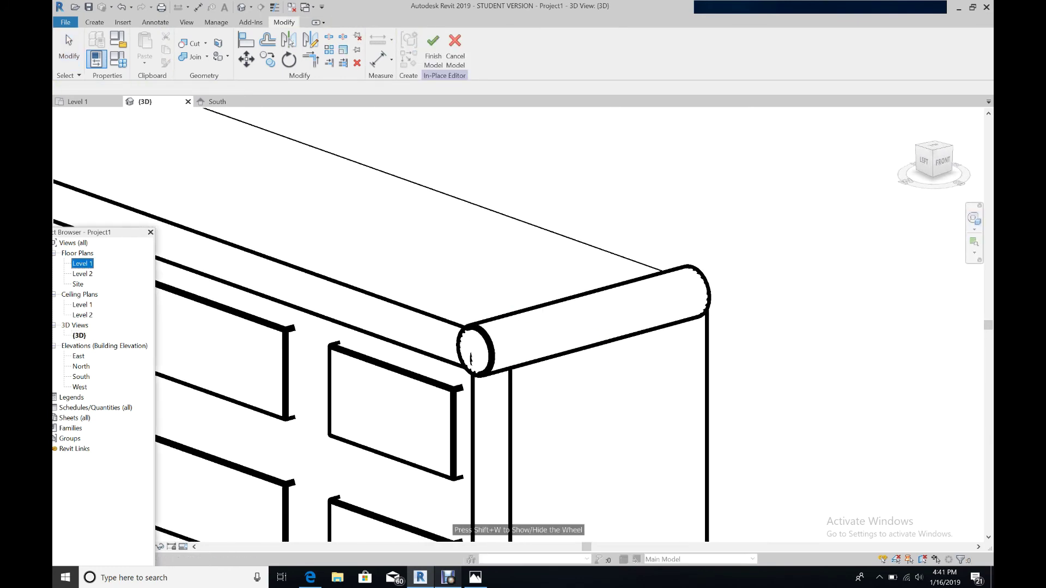
double_click(79, 336)
scroll(187, 256, down, 5)
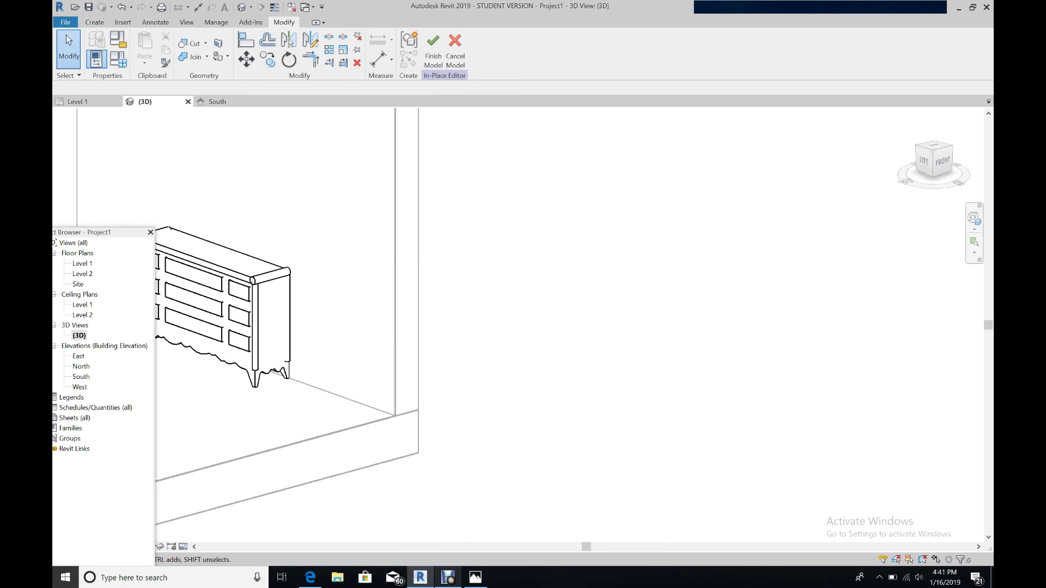
scroll(187, 256, up, 6)
scroll(331, 303, down, 3)
scroll(187, 256, up, 4)
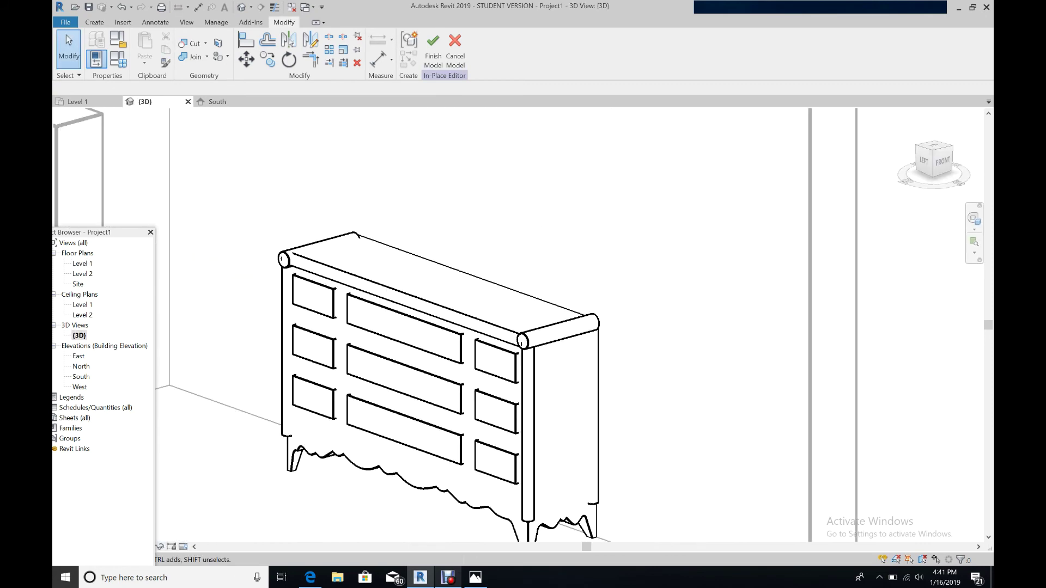
click(475, 578)
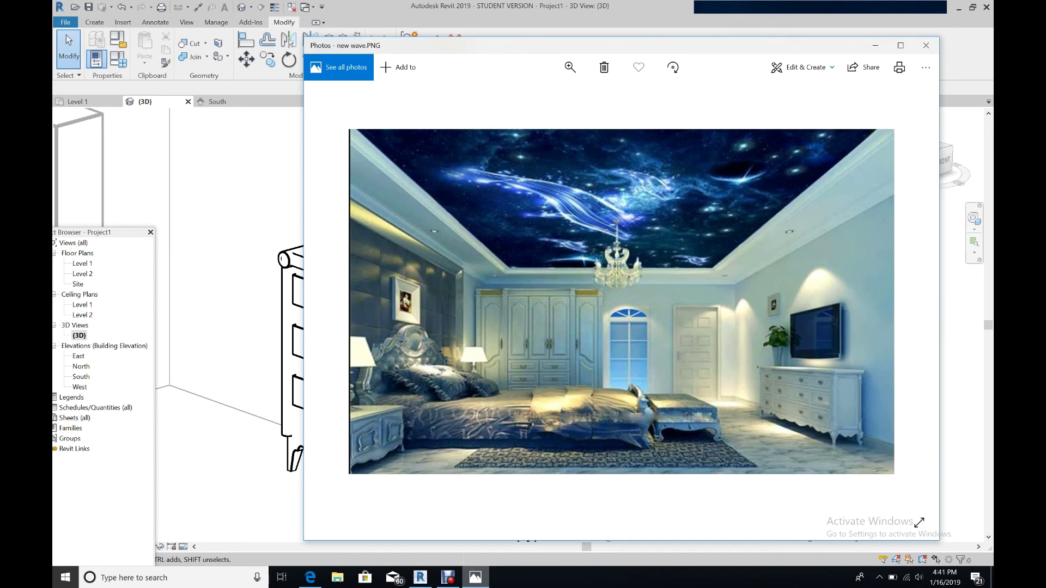
click(420, 577)
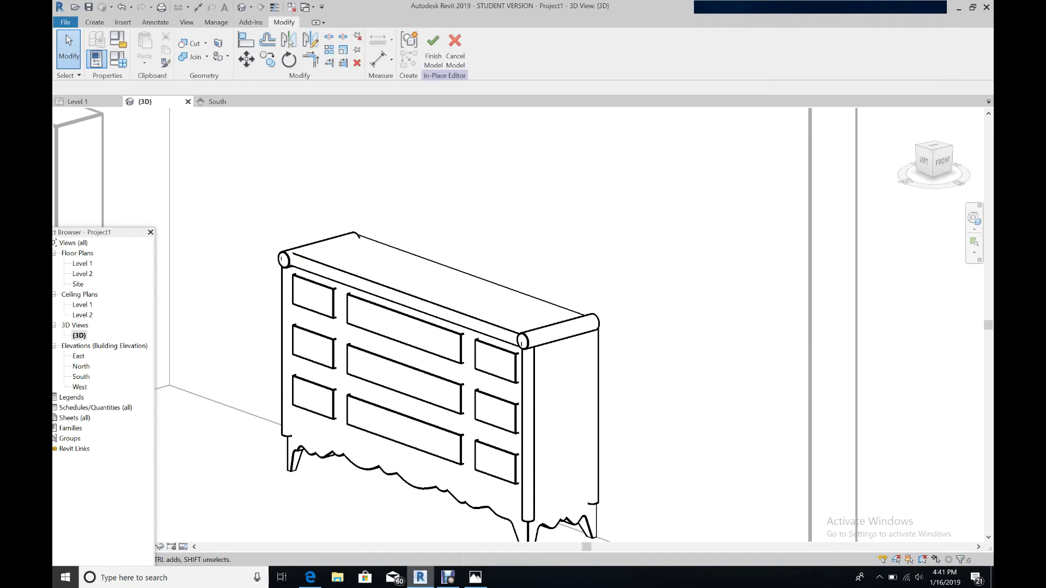
scroll(586, 443, down, 4)
scroll(595, 477, up, 4)
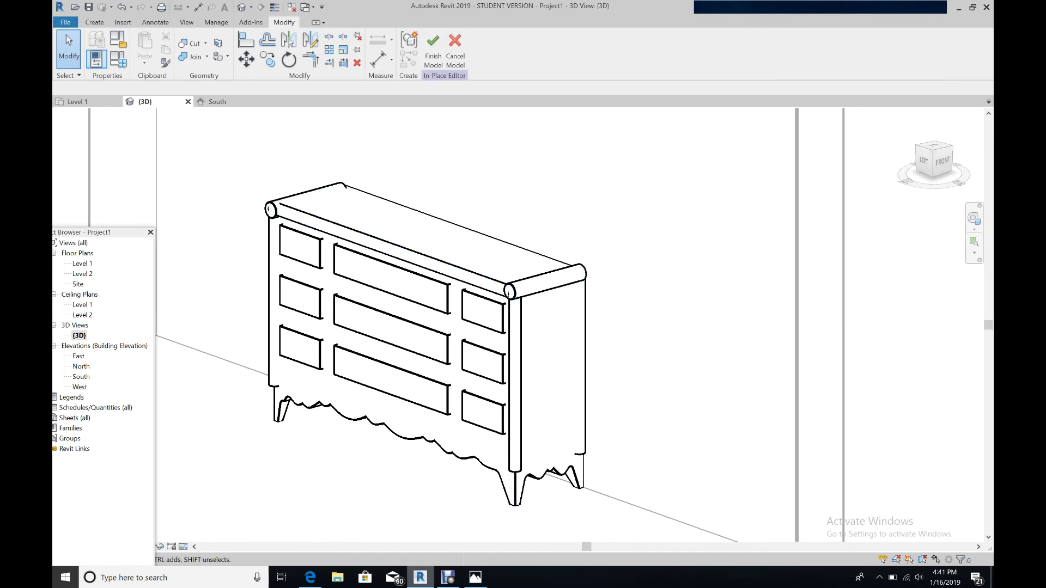
click(94, 22)
click(145, 50)
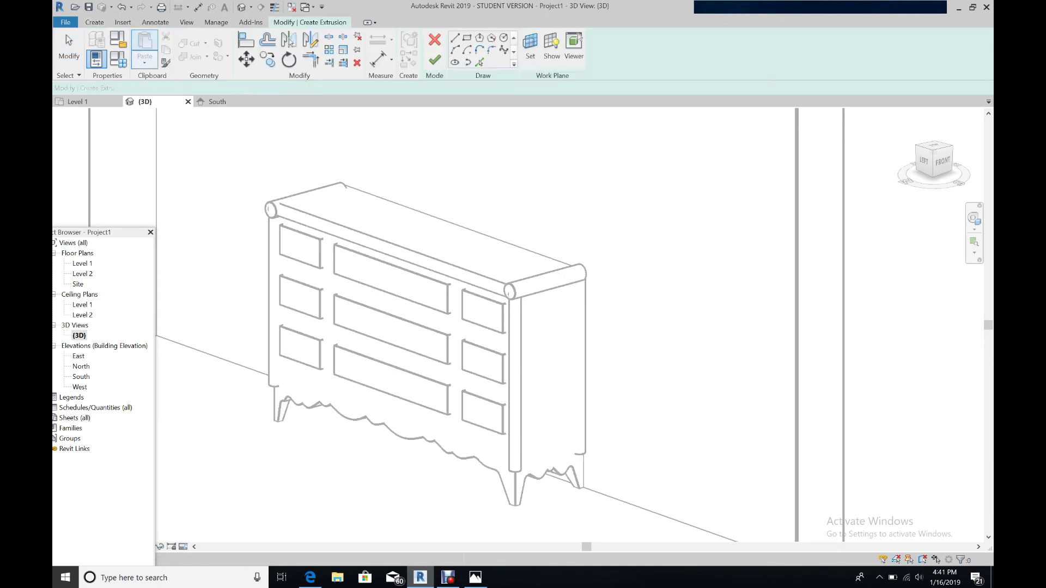
click(530, 48)
click(493, 351)
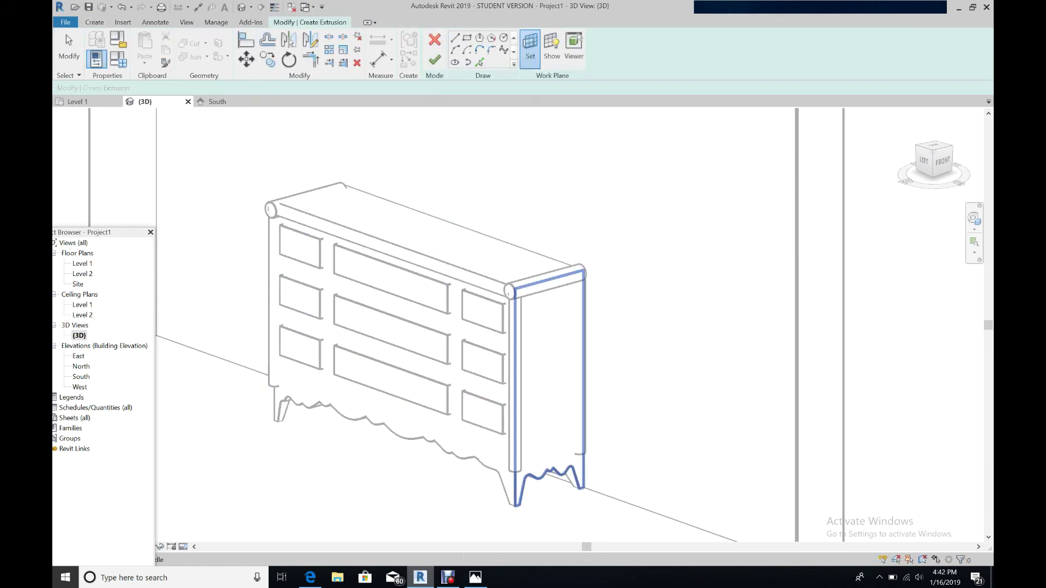
click(550, 381)
click(974, 218)
drag(793, 234, 699, 226)
key(Escape)
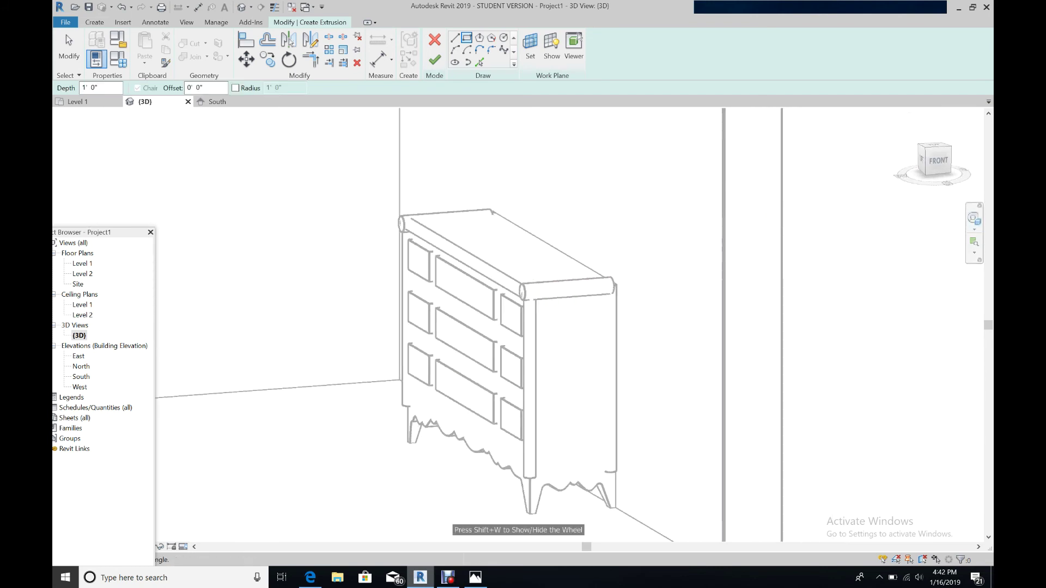
click(434, 40)
click(549, 296)
Create a void extrusion on the dresser's end face from a rectangle about 8 inches wide and 1' 10" tall
click(94, 21)
click(267, 50)
click(286, 81)
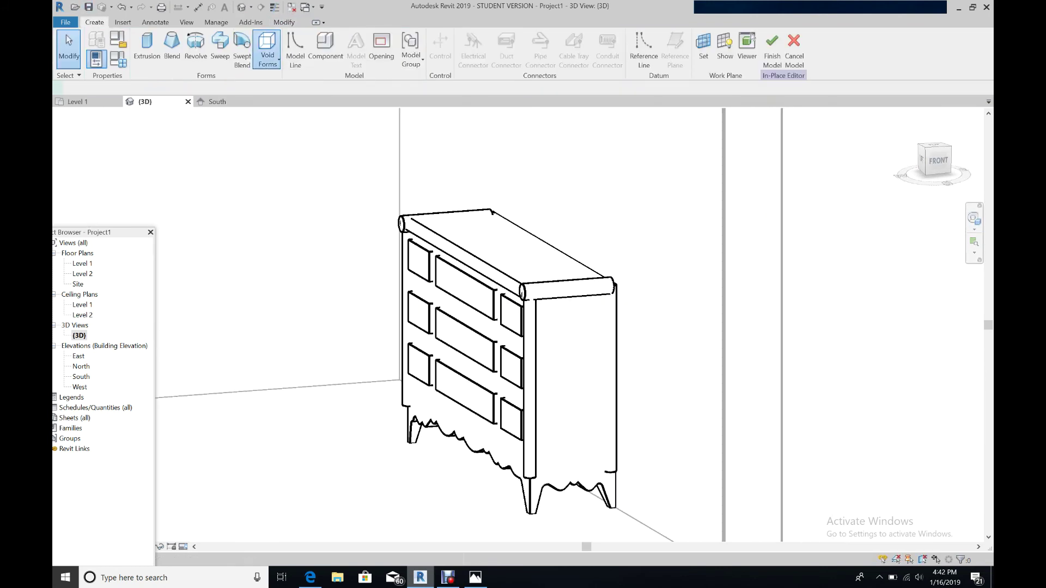
click(529, 48)
key(Return)
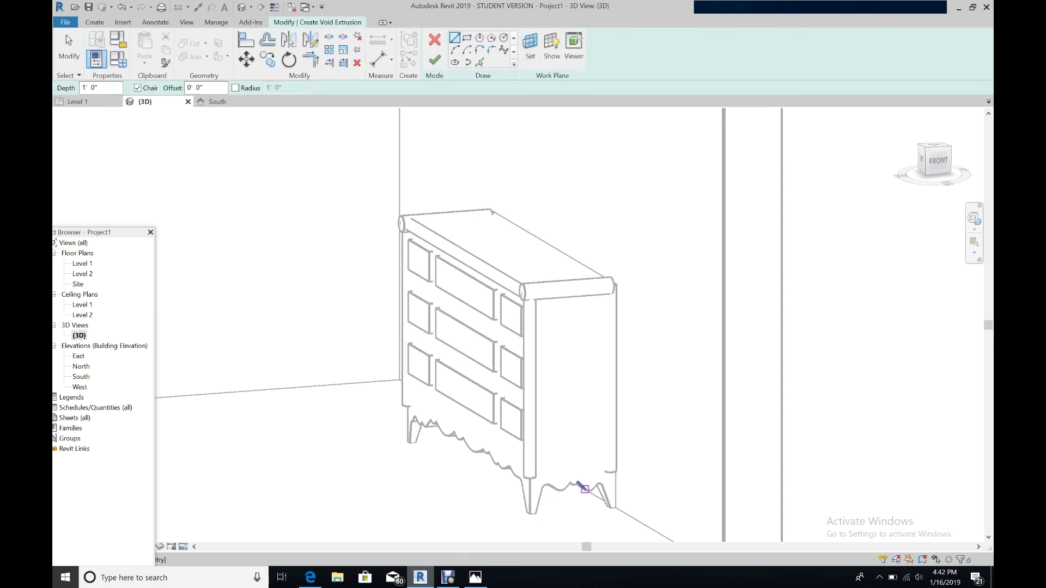
click(543, 306)
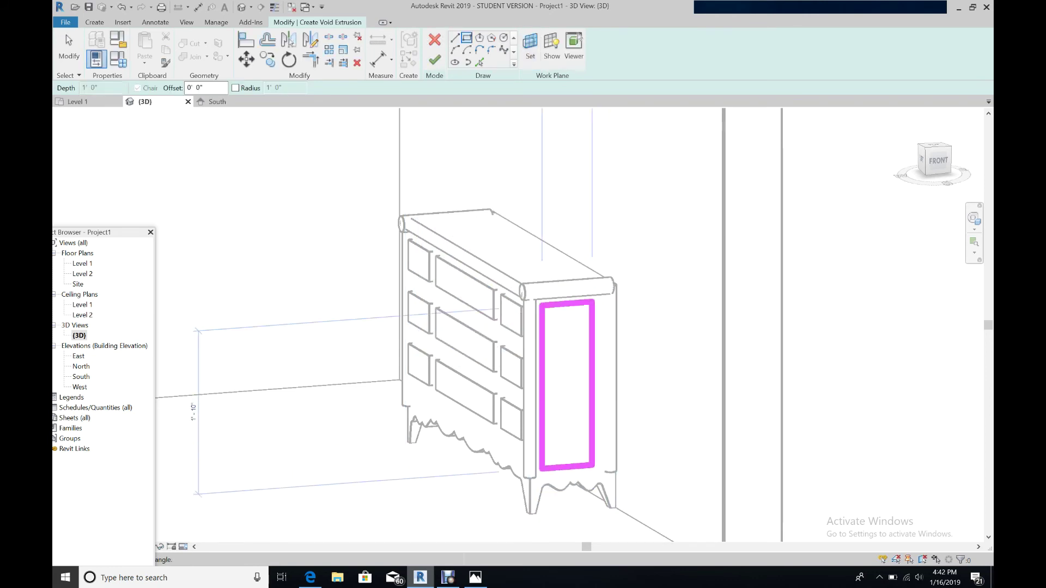
click(600, 464)
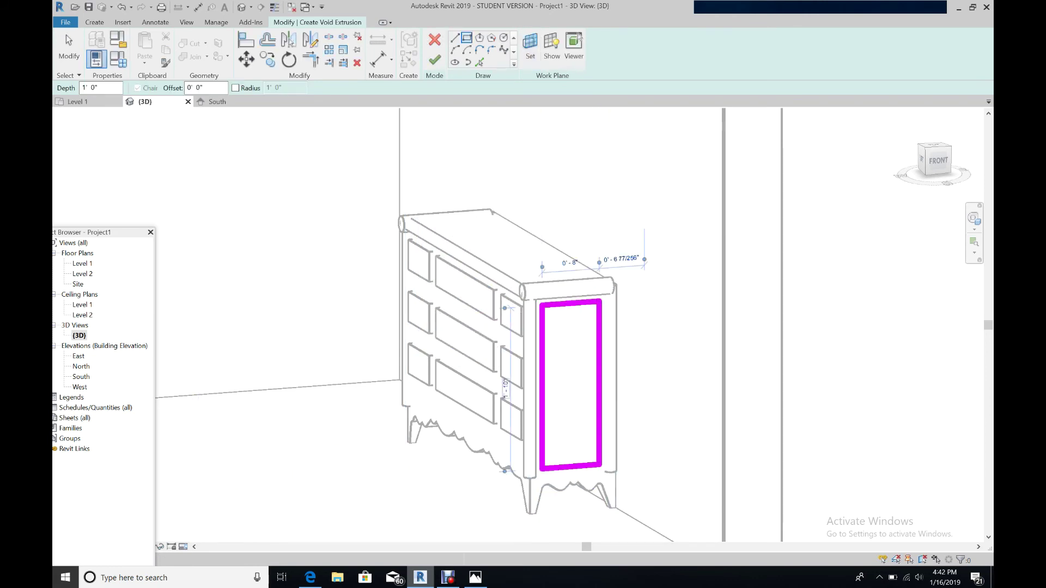
click(434, 60)
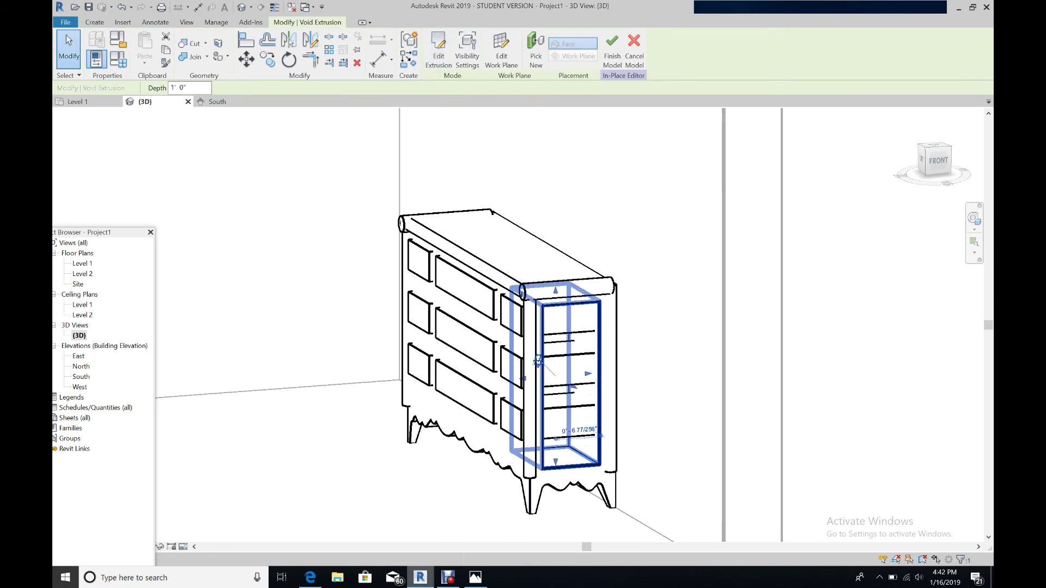
In the Level 1 plan, reshape the void to a shallow depth of 0' 1 201/256" across the dresser's end face
double_click(83, 263)
drag(443, 350, 443, 397)
scroll(434, 436, up, 4)
scroll(433, 423, up, 1)
drag(493, 314, 493, 376)
drag(492, 260, 493, 324)
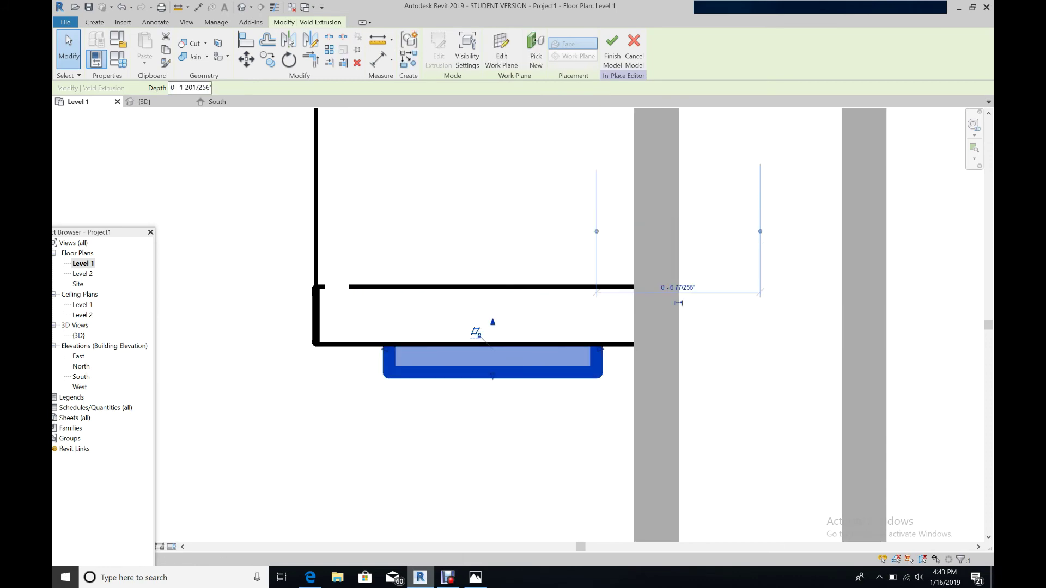
Finish the in-place model to check the dresser's end in 3D, and undo the finish to resume editing
click(144, 101)
click(612, 50)
click(975, 219)
drag(547, 428, 661, 397)
key(Escape)
click(569, 371)
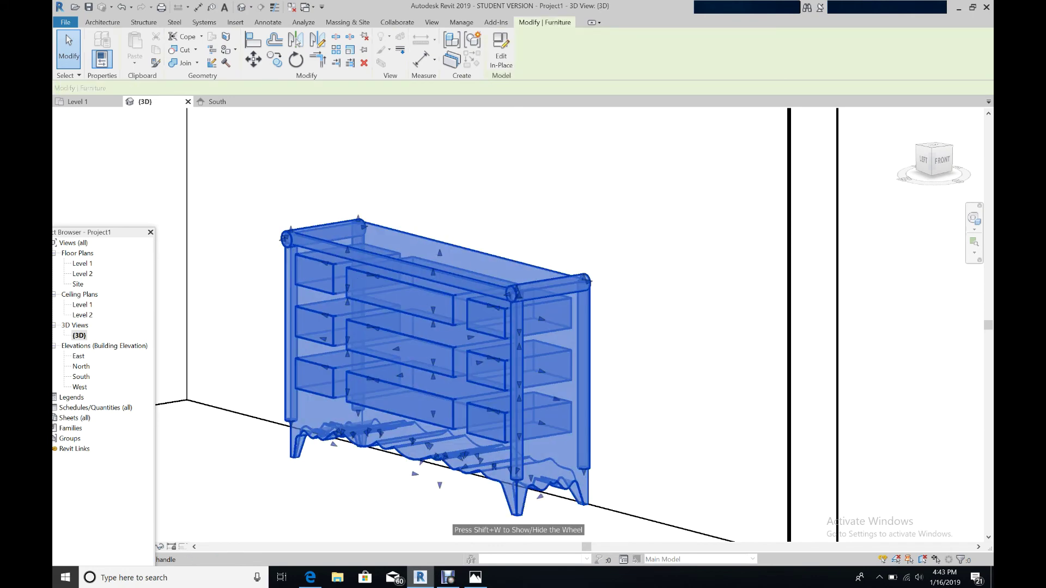
key(Escape)
click(122, 7)
In the Level 1 plan, extend the void's inner side further into the dresser's end, to a depth of 0' 2 235/256"
click(574, 388)
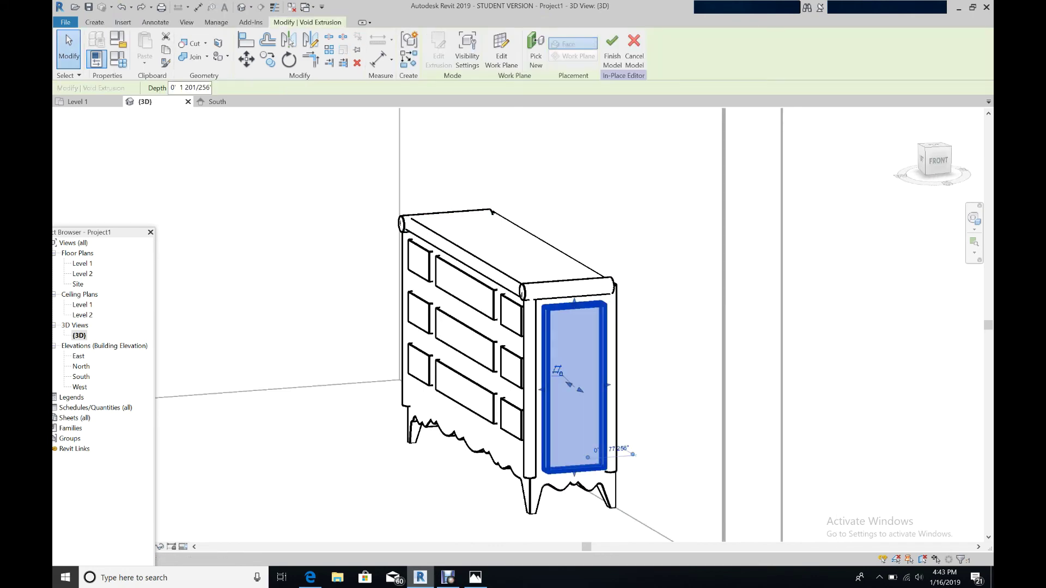
key(ctrl+Tab)
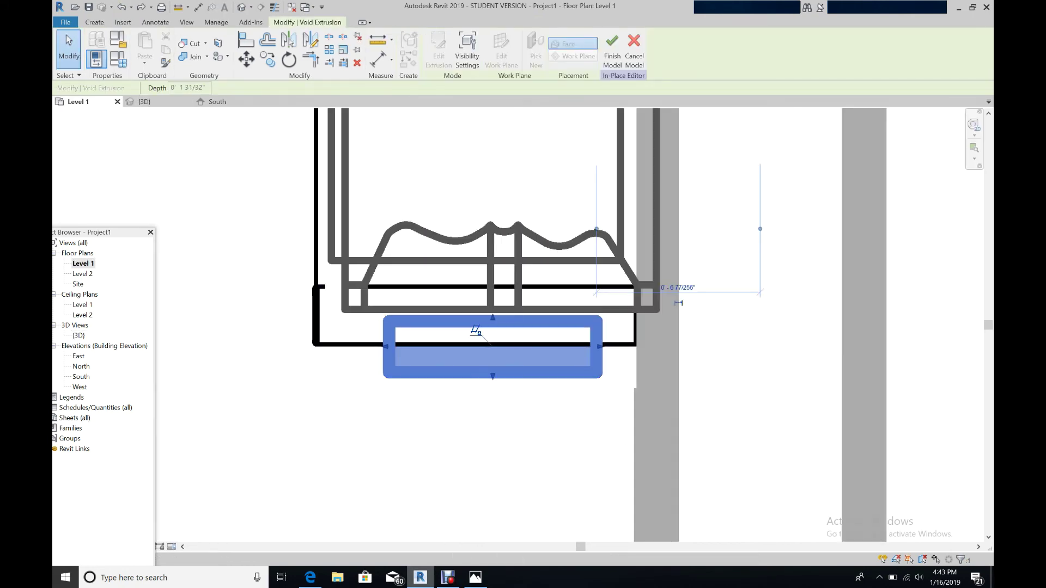
drag(492, 315, 492, 292)
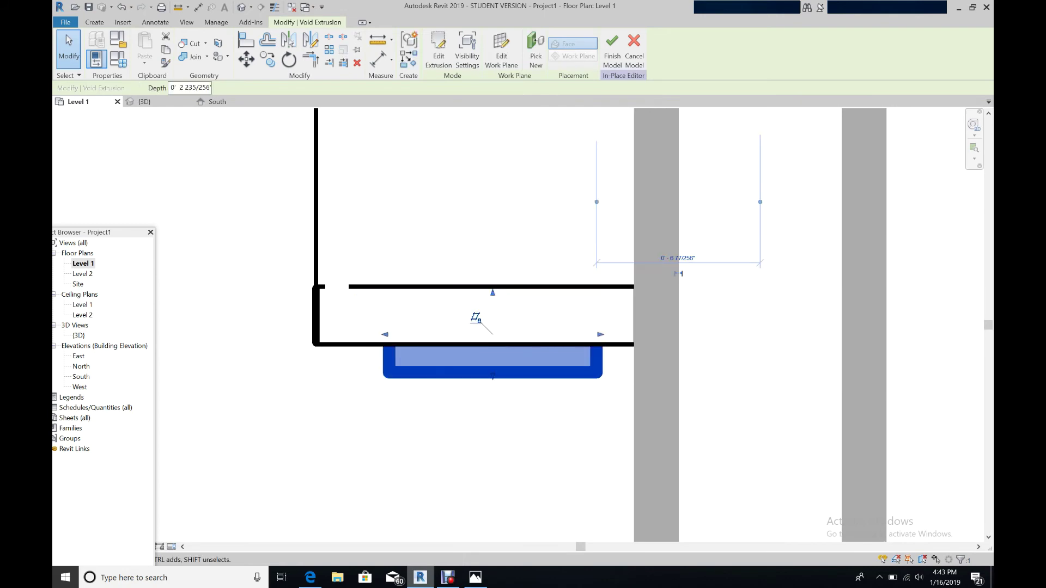
Finish the in-place model in the 3D view and compare the dresser with the reference picture in Photos
key(ctrl+Tab)
key(Escape)
mouse_move(692, 295)
shift+middle_down()
mouse_move(887, 273)
mouse_move(693, 302)
shift+middle_up()
click(432, 49)
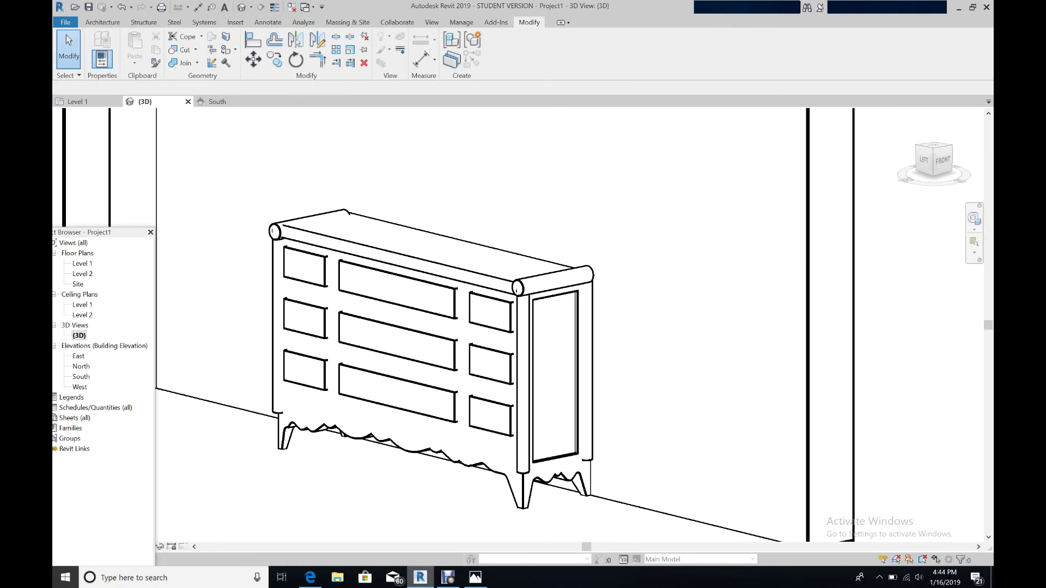
click(475, 577)
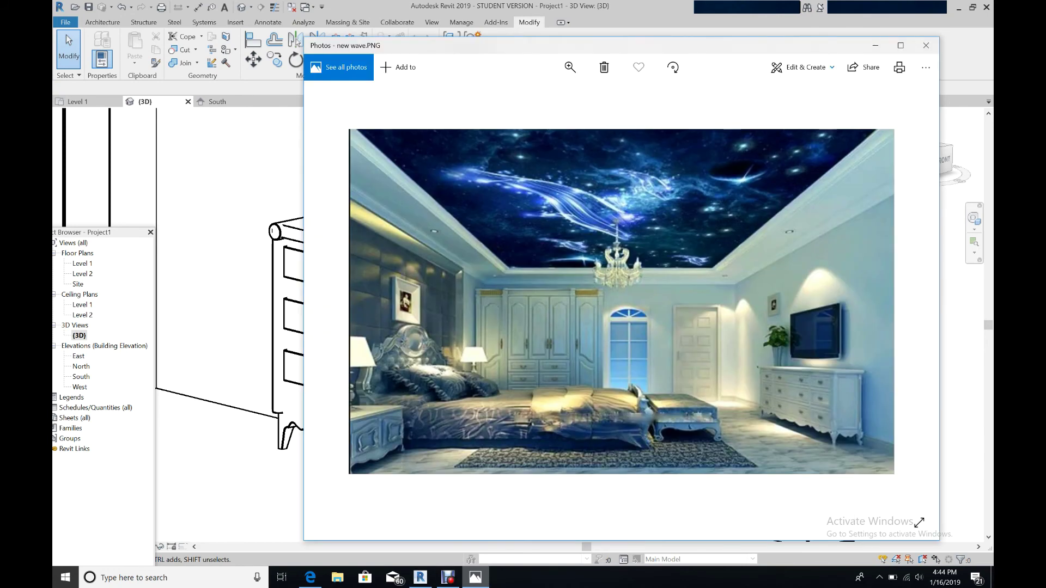
Close the reference picture, reopen the in-place dresser for editing, and start an extrusion on a work plane picked on the drawer front
click(926, 45)
scroll(272, 239, up, 2)
scroll(273, 239, down, 1)
scroll(320, 341, up, 5)
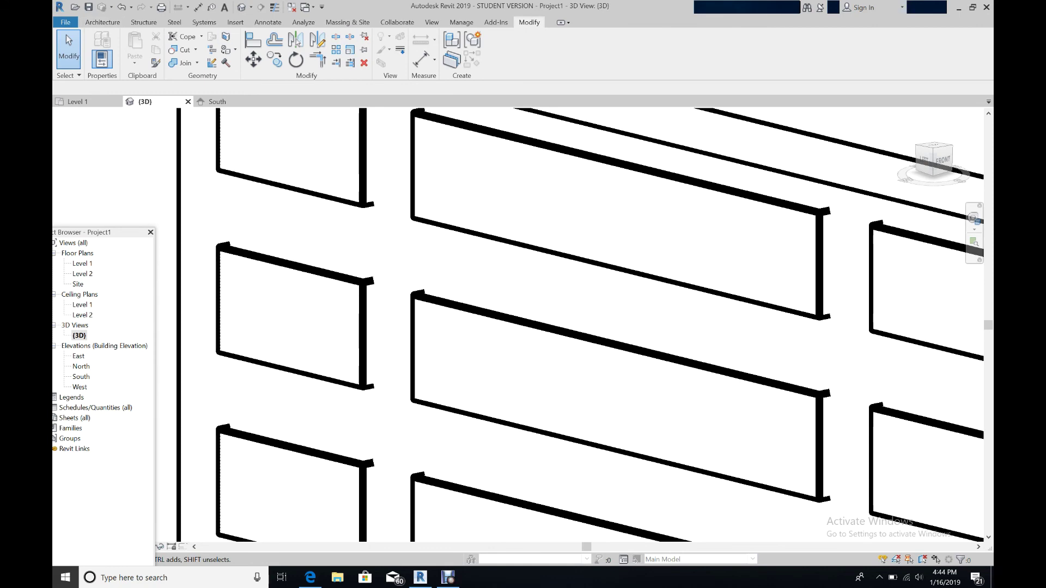
double_click(320, 341)
click(94, 22)
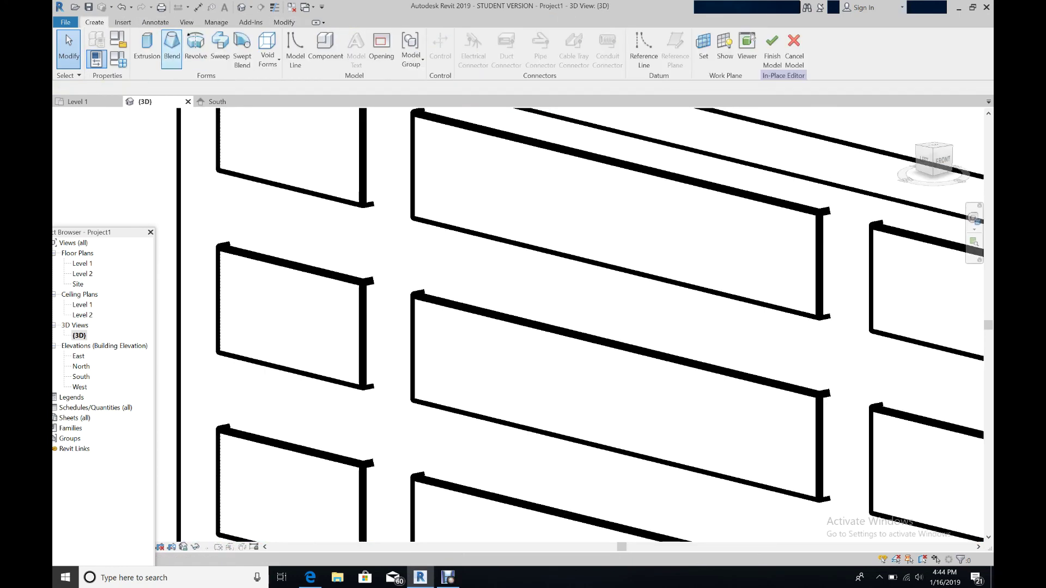
click(147, 48)
click(530, 44)
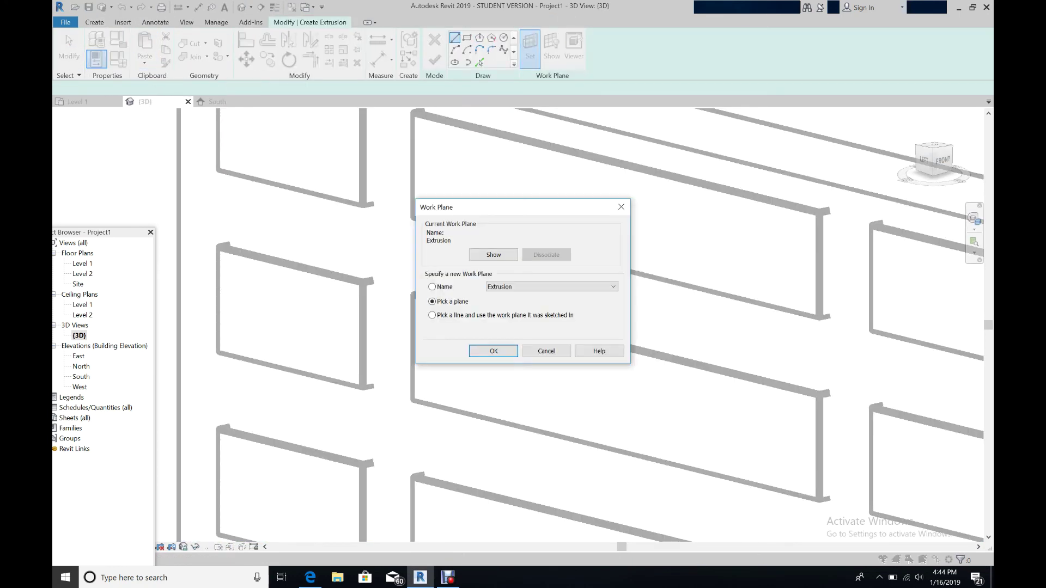
key(Return)
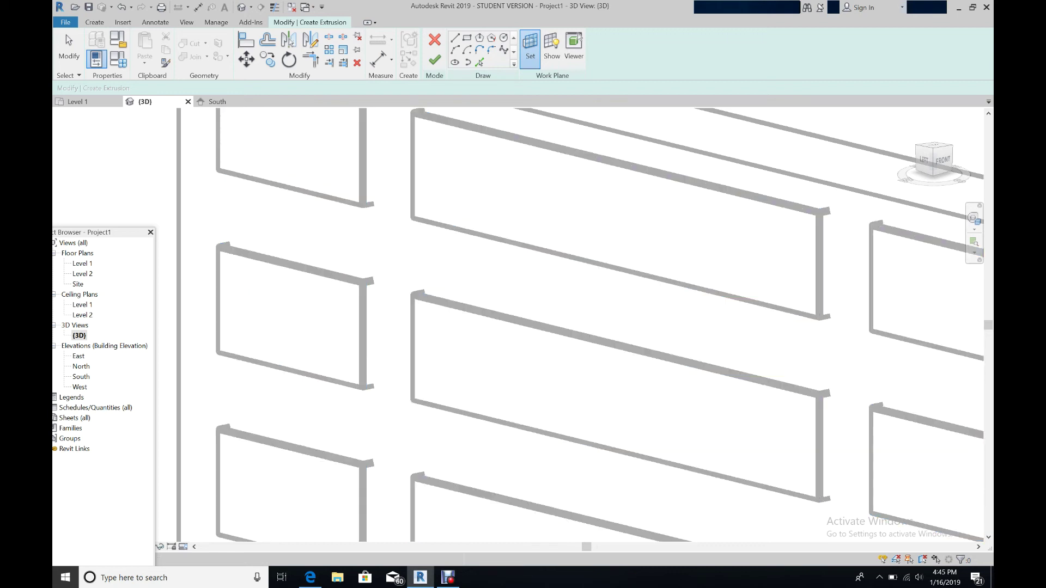
click(436, 188)
Sketch a small closed triangle for a drawer handle near the left end of the top wide drawer
click(443, 188)
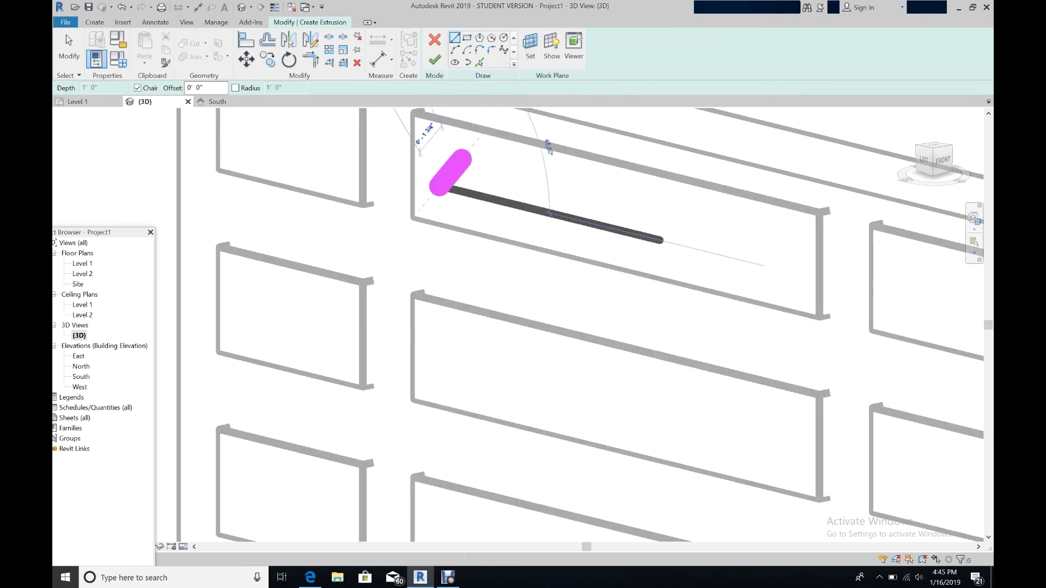
click(465, 156)
click(490, 198)
click(443, 188)
Round the upper corner of the triangular handle sketch with a fillet arc
click(491, 50)
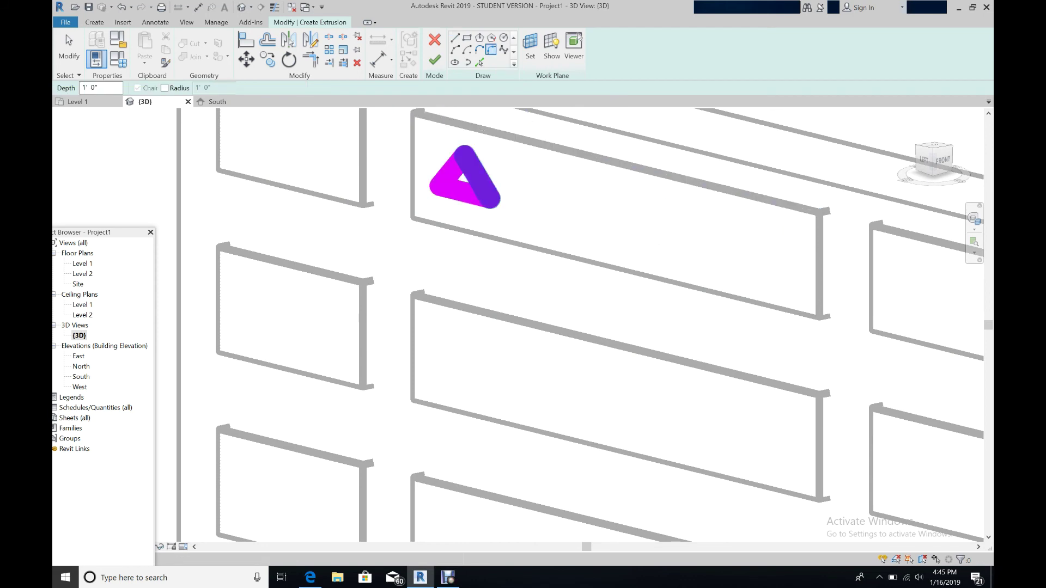
scroll(466, 166, up, 3)
click(427, 180)
click(498, 191)
click(456, 163)
click(462, 198)
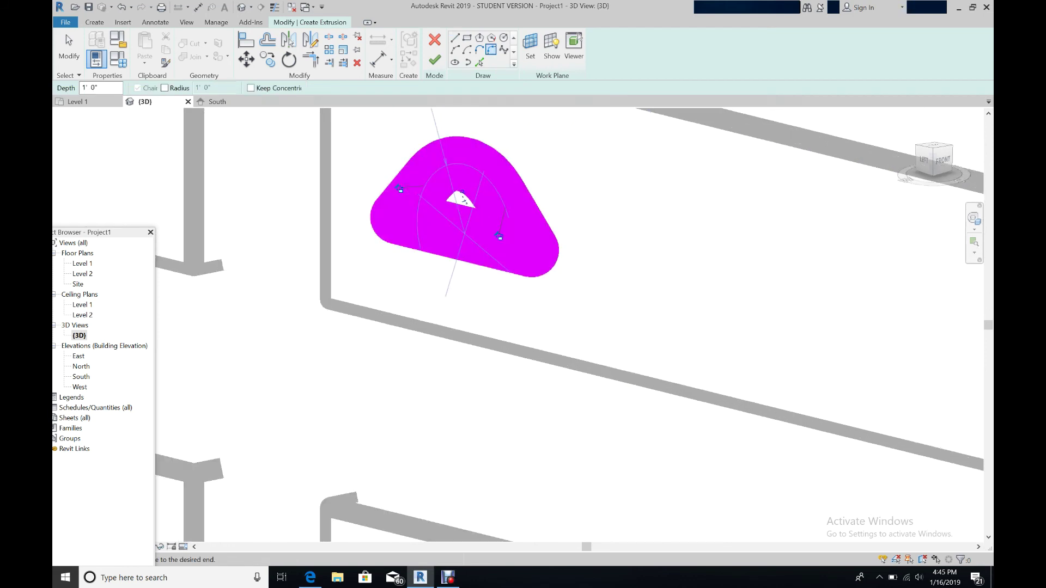
Try to round the lower right corner of the handle sketch with a fillet arc
click(491, 238)
click(509, 213)
click(488, 236)
click(122, 8)
click(491, 240)
click(512, 216)
click(515, 225)
key(Escape)
click(491, 50)
scroll(385, 202, up, 6)
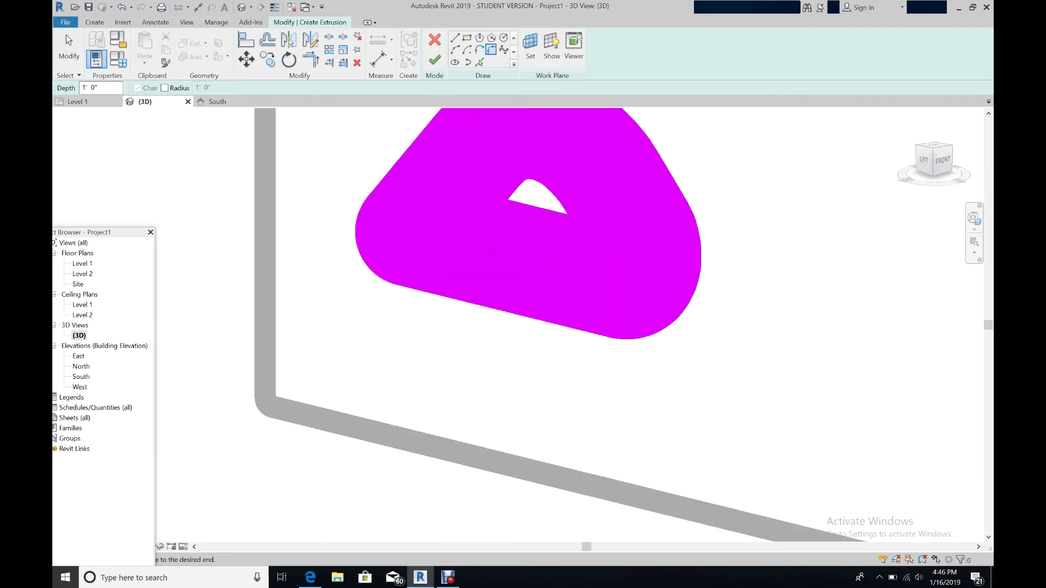
Finish the handle sketch as a solid extrusion with a depth of 1' 0"
scroll(468, 161, down, 5)
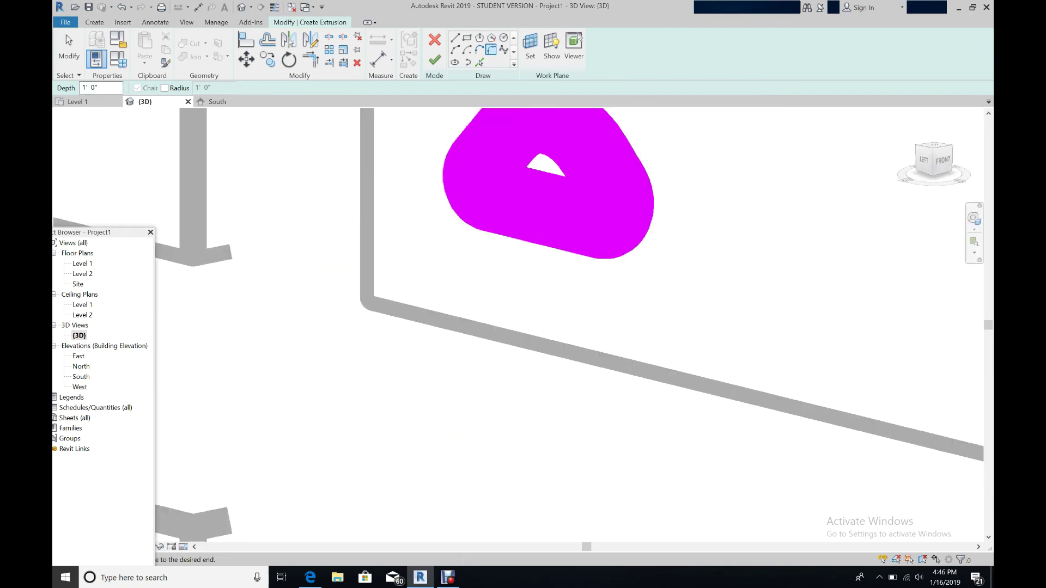
scroll(490, 158, down, 3)
click(435, 58)
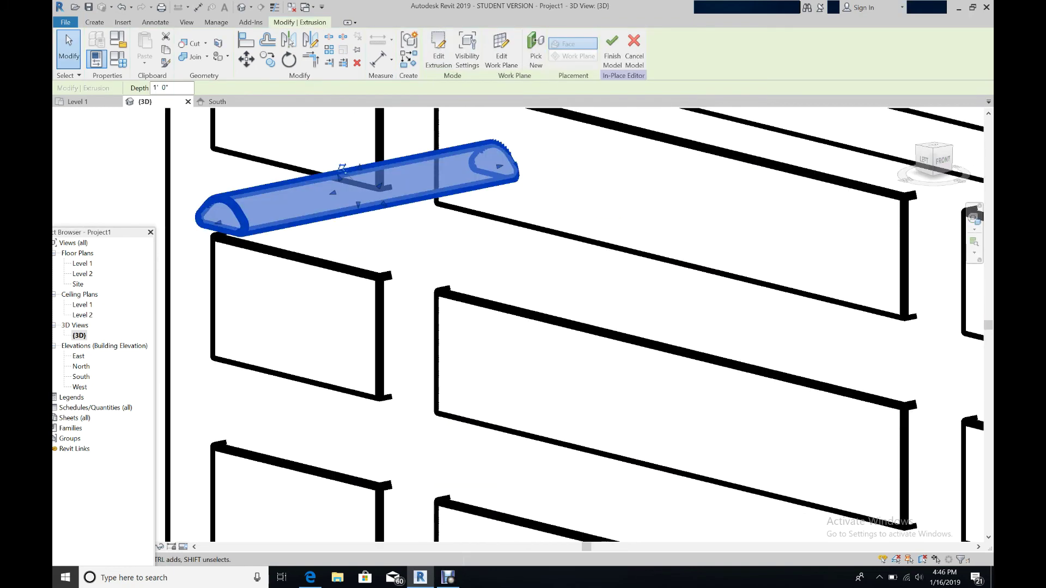
In the Level 1 plan, move both ends of the handle extrusion to the dresser's front, giving a depth of 0' 2 5/256"
click(78, 101)
scroll(191, 125, down, 4)
scroll(191, 125, up, 4)
scroll(554, 431, down, 4)
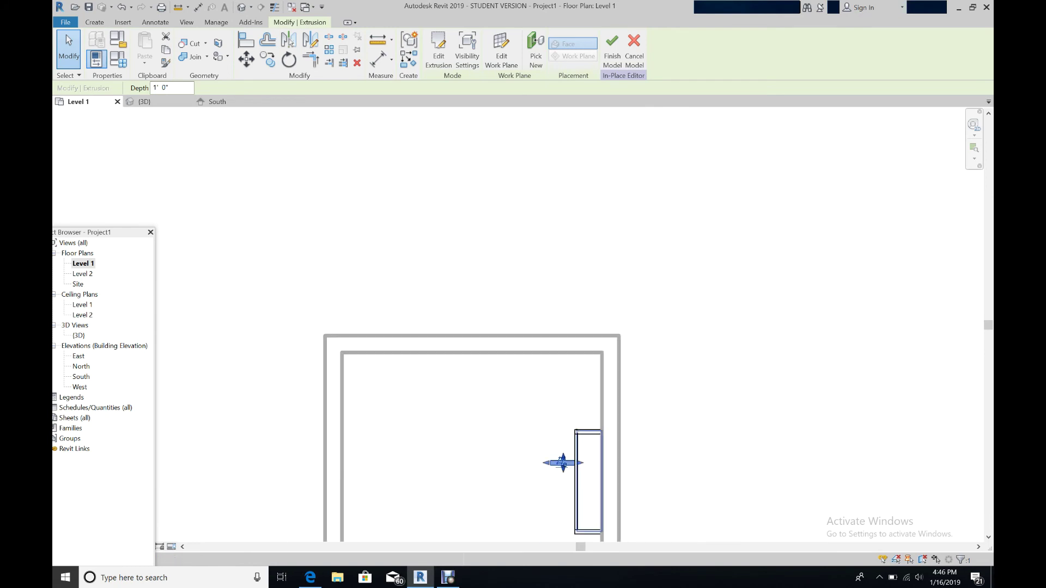
scroll(571, 479, up, 5)
drag(598, 412, 605, 412)
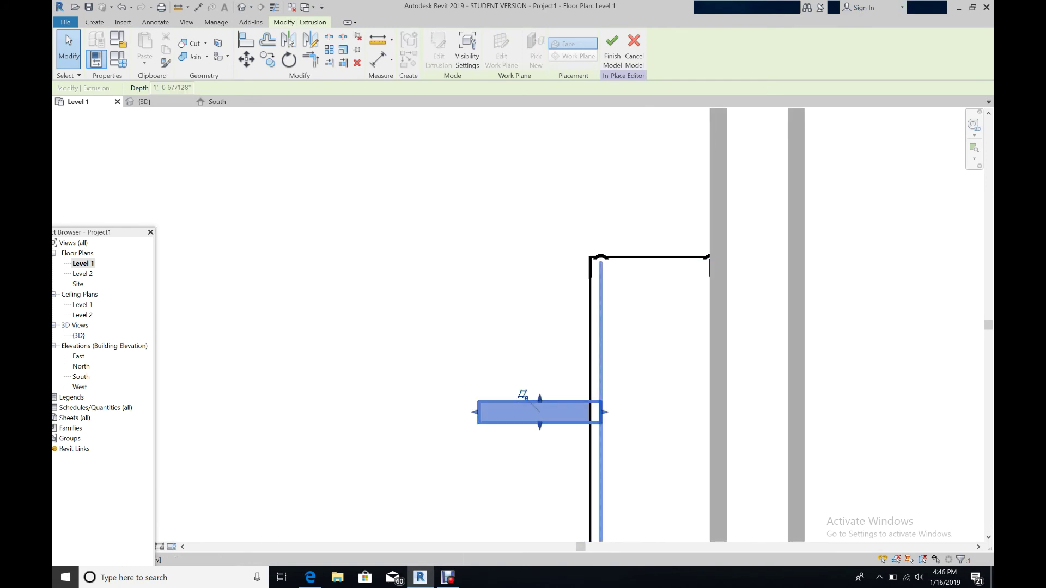
scroll(551, 417, up, 4)
drag(690, 404, 706, 404)
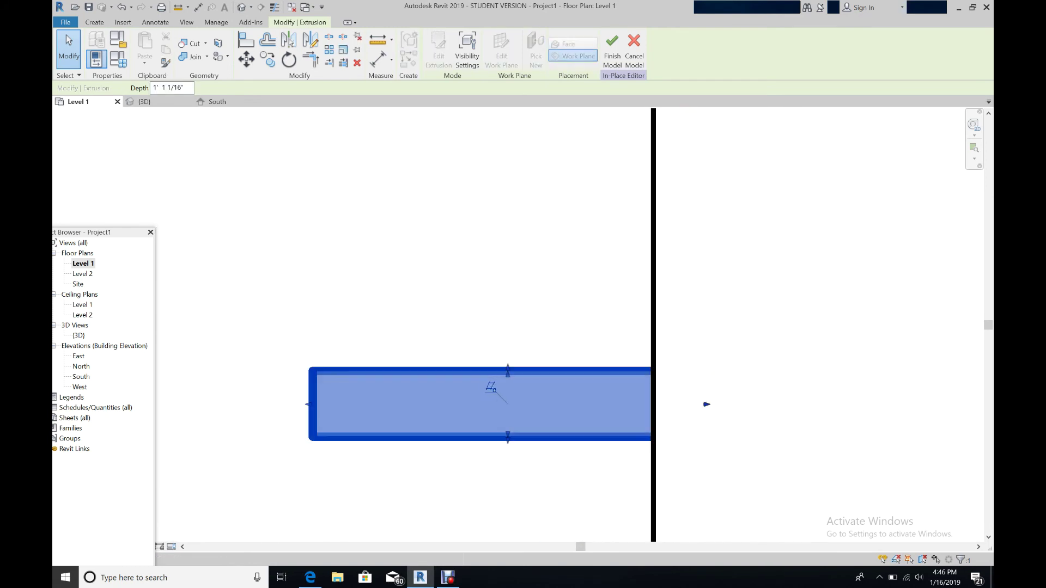
drag(491, 388, 652, 388)
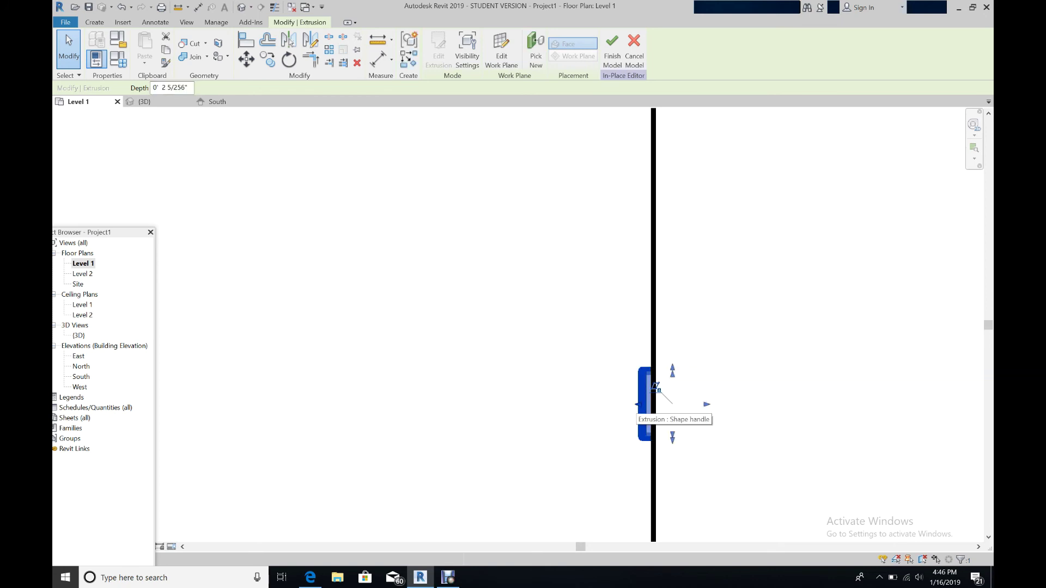
In the 3D view, shorten the handle's depth to 0' 1 9/16"
click(143, 101)
mouse_move(518, 159)
mouse_down()
mouse_move(539, 156)
mouse_move(512, 159)
mouse_up()
click(551, 180)
click(491, 159)
click(601, 191)
Copy the handle with multiple placement so that each of the three wide drawers has one near both ends
scroll(601, 191, down, 5)
click(458, 238)
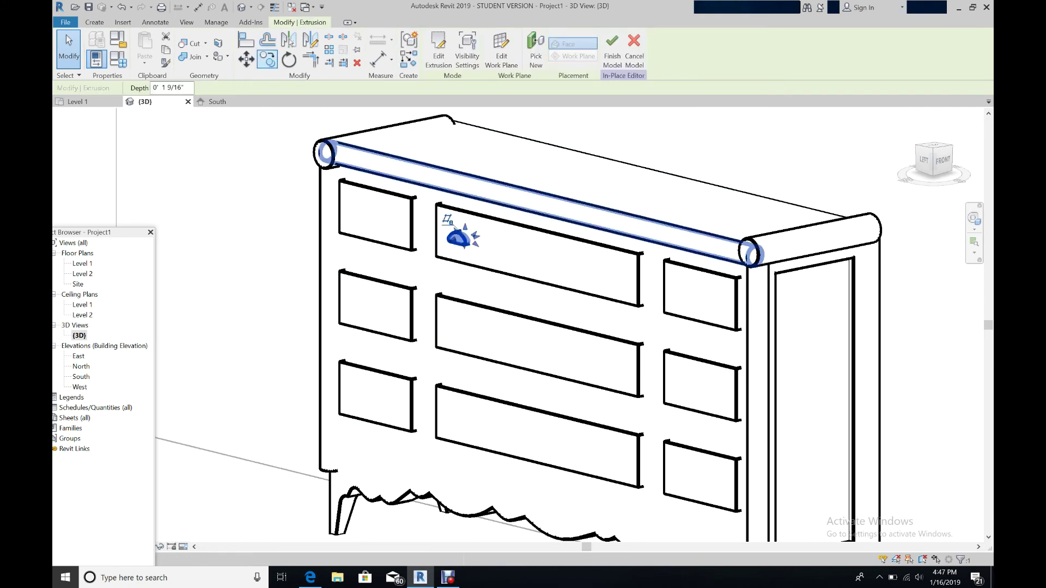
key(c)
key(o)
click(458, 240)
click(459, 333)
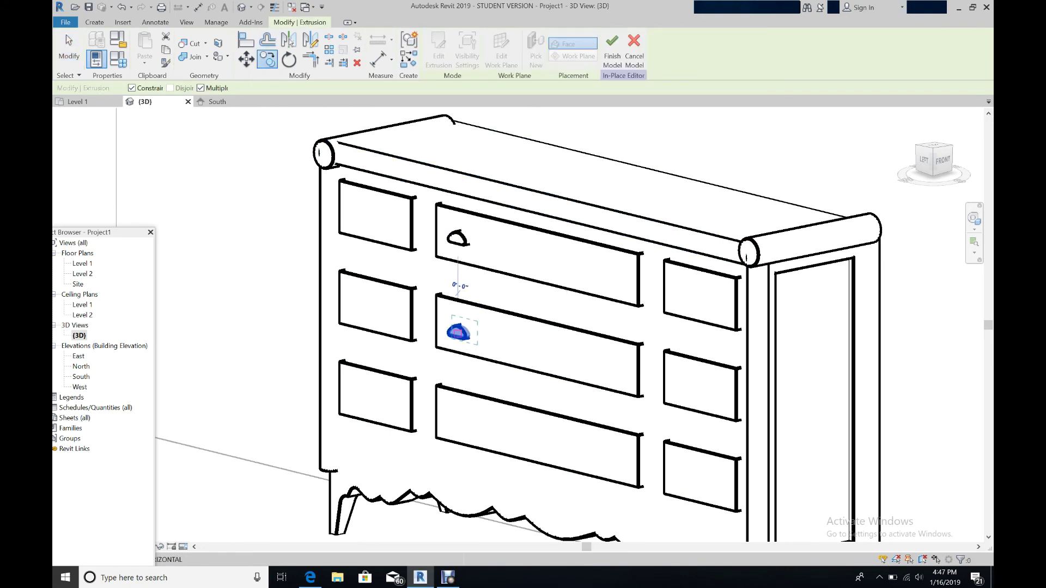
click(460, 424)
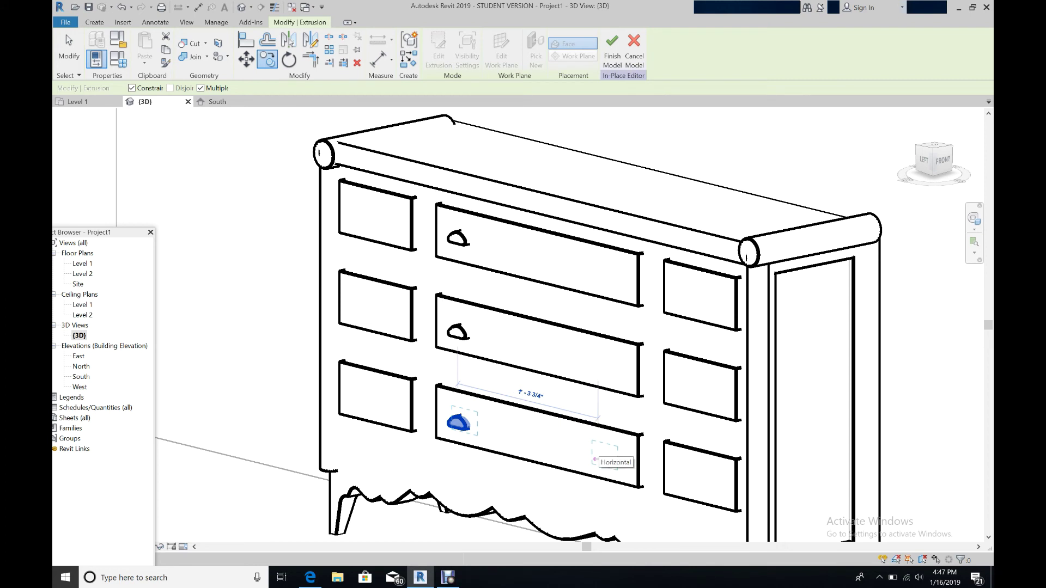
click(602, 459)
click(603, 368)
click(602, 278)
Copy the handle onto the small drawers in the dresser's right and left columns, and end the Copy command
click(691, 300)
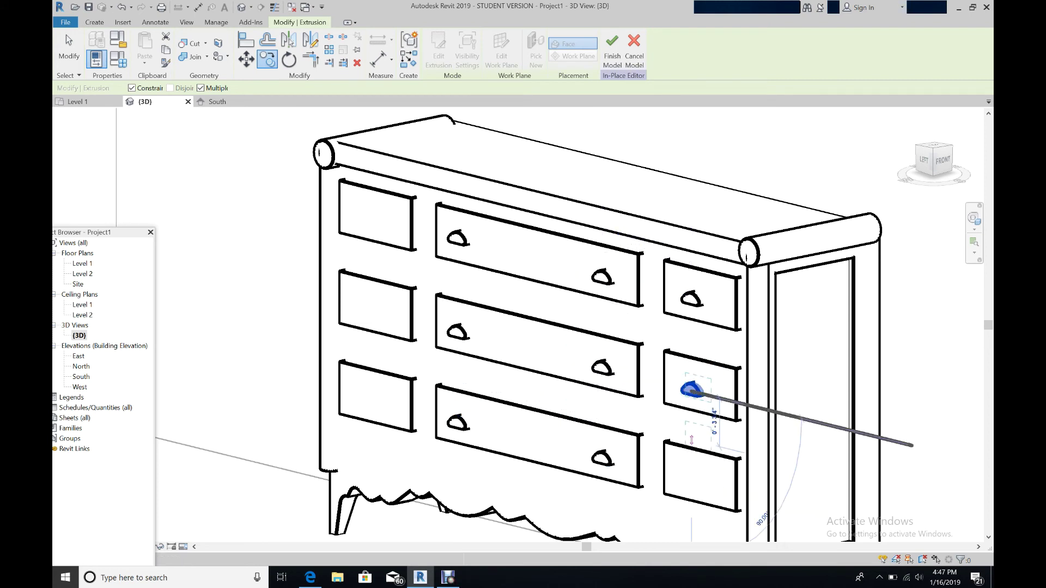
click(690, 390)
click(691, 479)
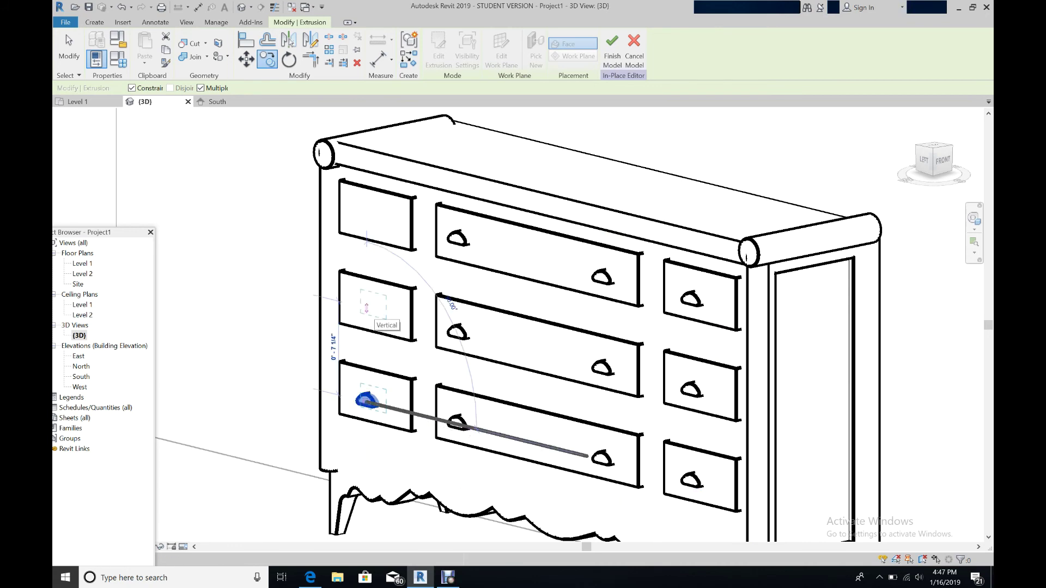
click(365, 401)
click(365, 308)
key(Escape)
key(Escape)
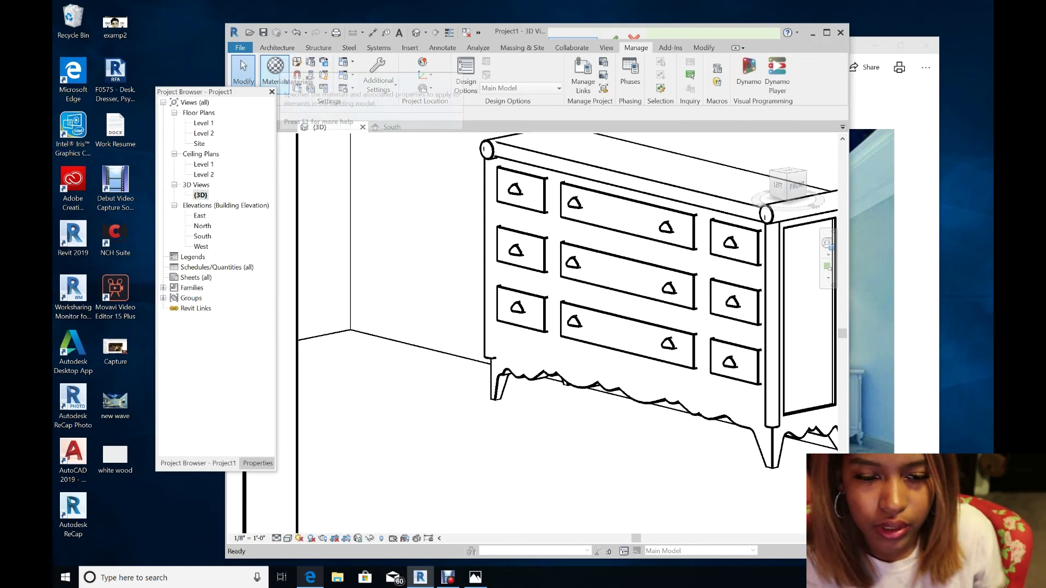
Create a new project material named "white wood"
click(275, 70)
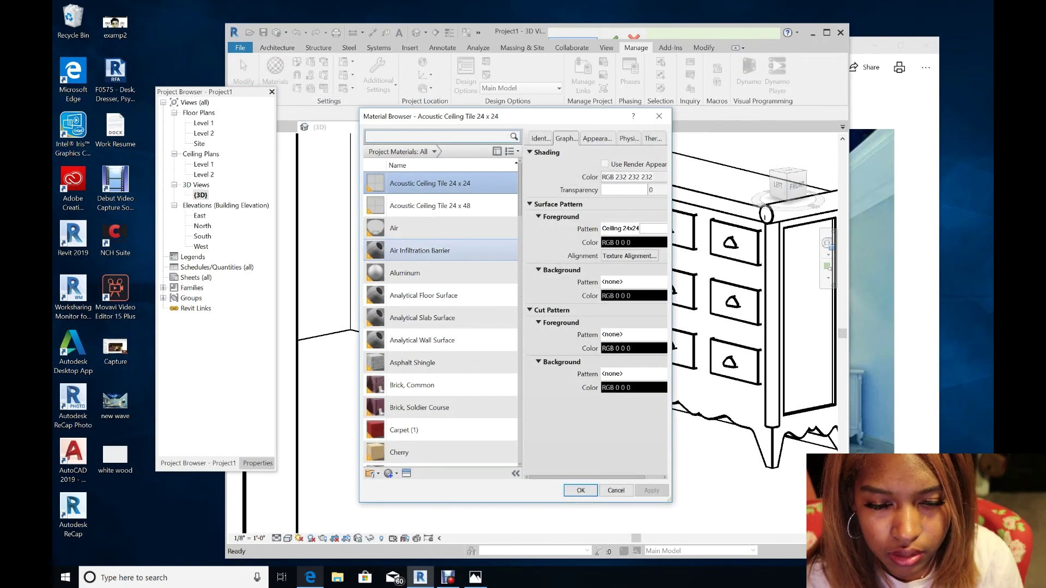
scroll(436, 452, down, 1)
click(390, 474)
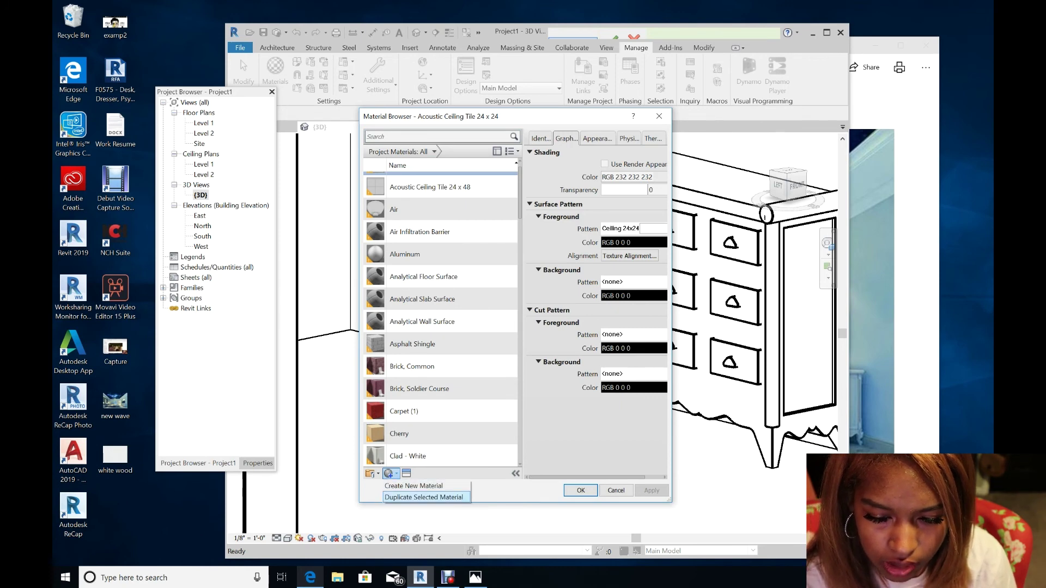
click(414, 486)
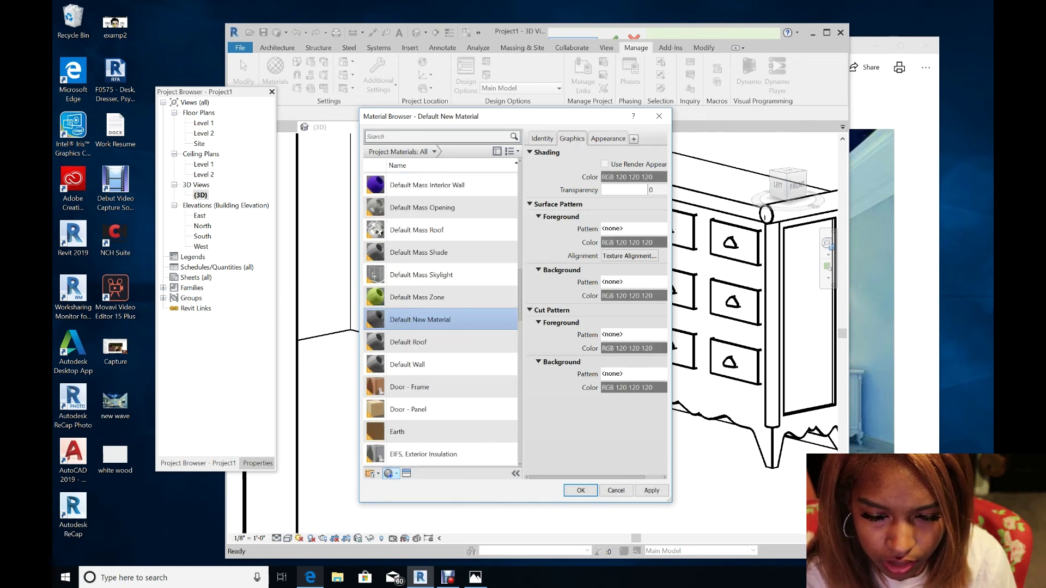
click(541, 139)
click(630, 153)
text(white wood)
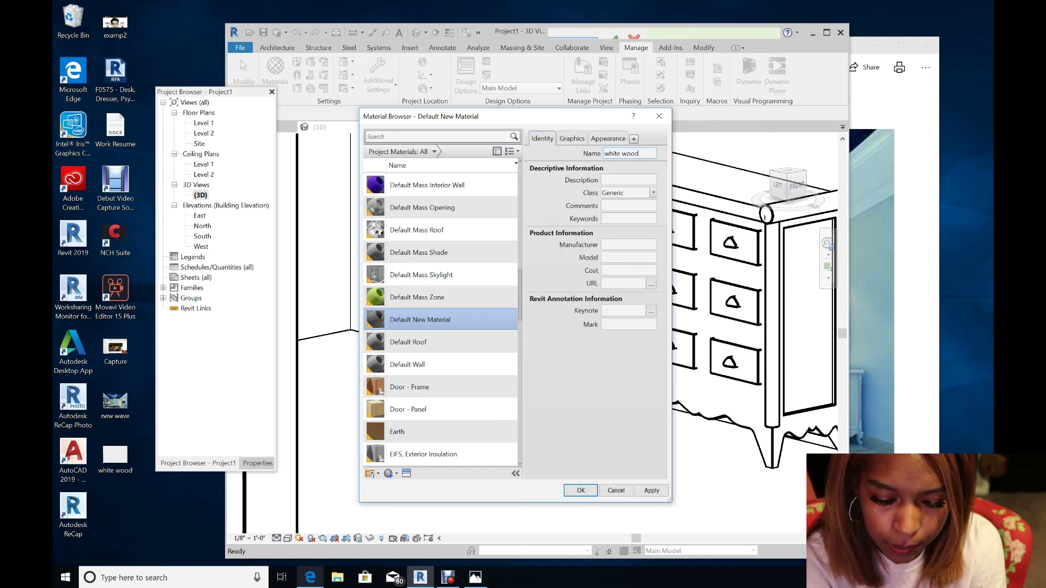
Assign white wood.PNG from the Desktop as the appearance image of the white wood material
click(608, 138)
click(634, 247)
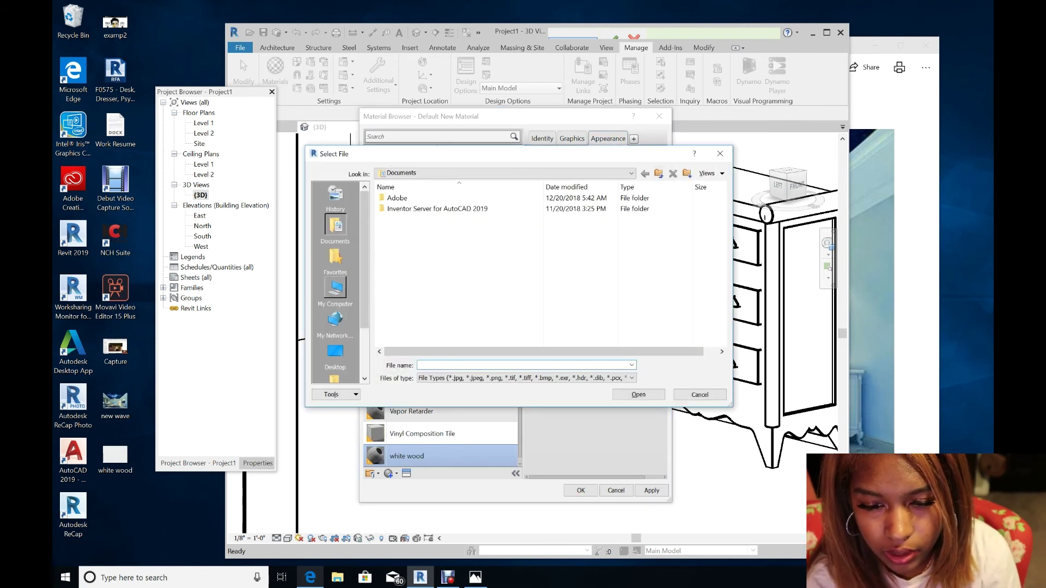
click(336, 354)
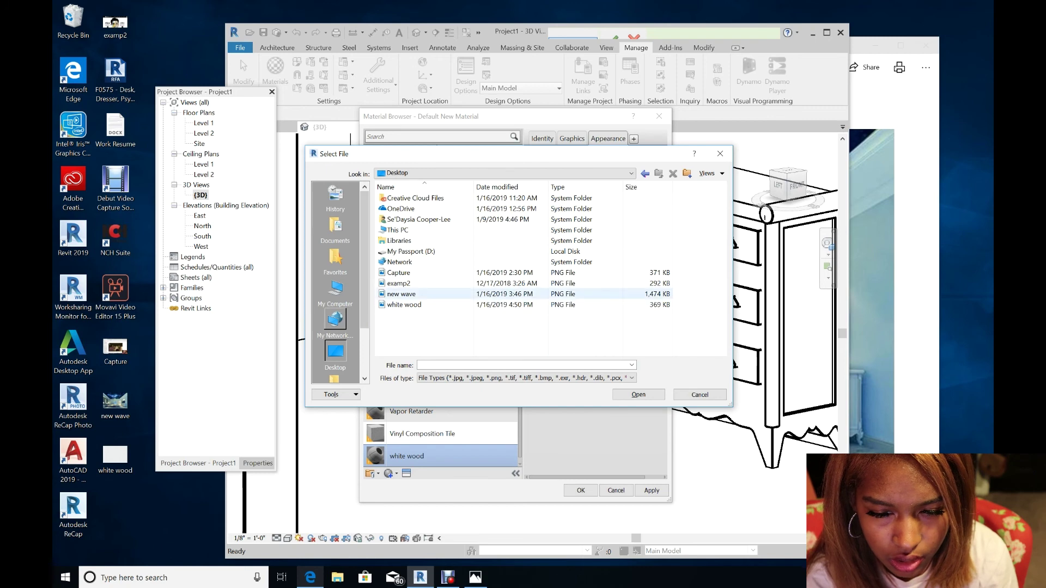
click(403, 305)
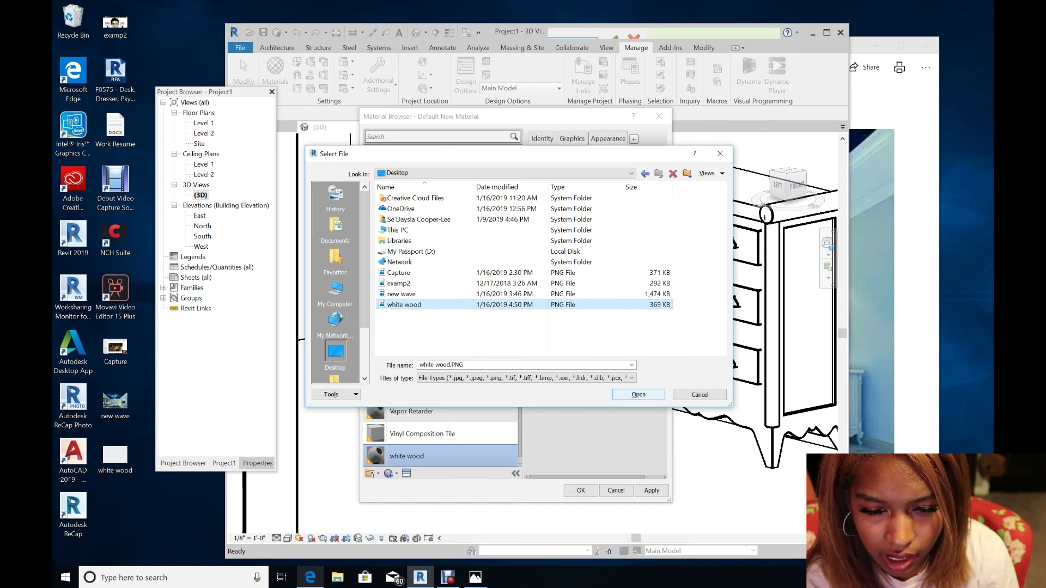
click(639, 394)
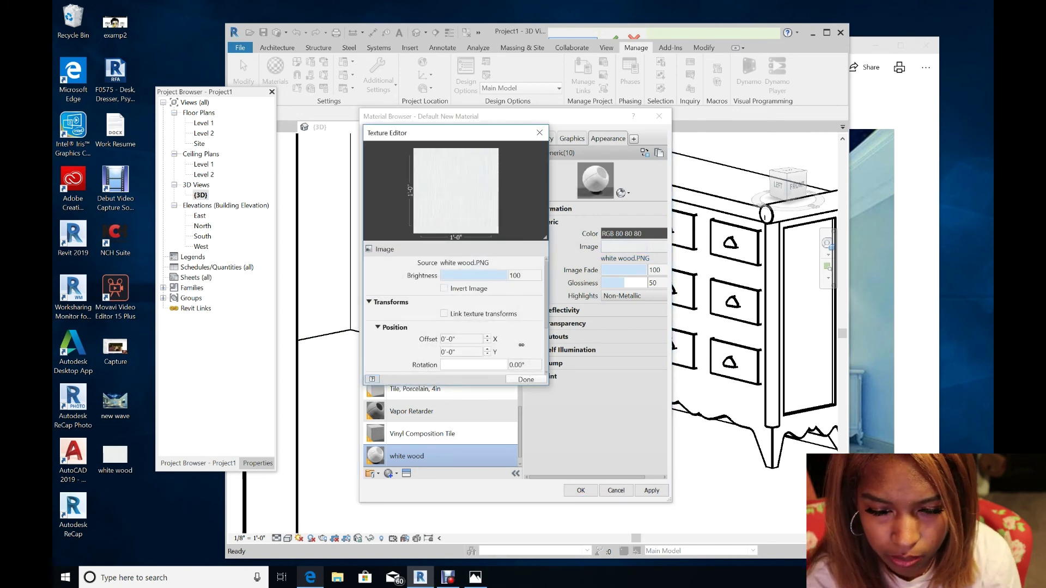
Lower the brightness of the white wood texture to 94 and close the texture settings
mouse_move(505, 276)
mouse_down()
mouse_move(474, 275)
mouse_move(499, 275)
mouse_up()
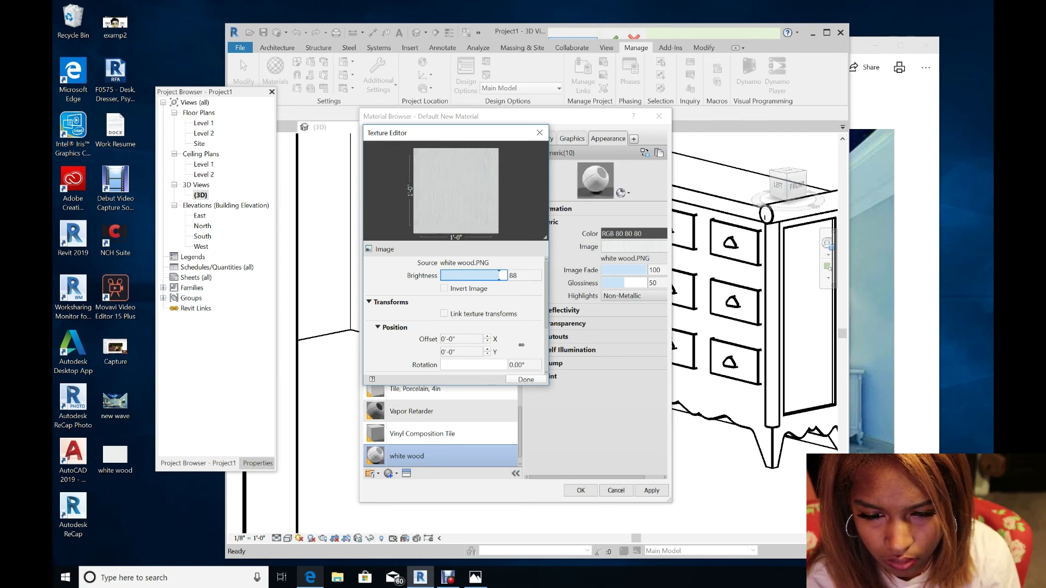
drag(502, 275, 505, 275)
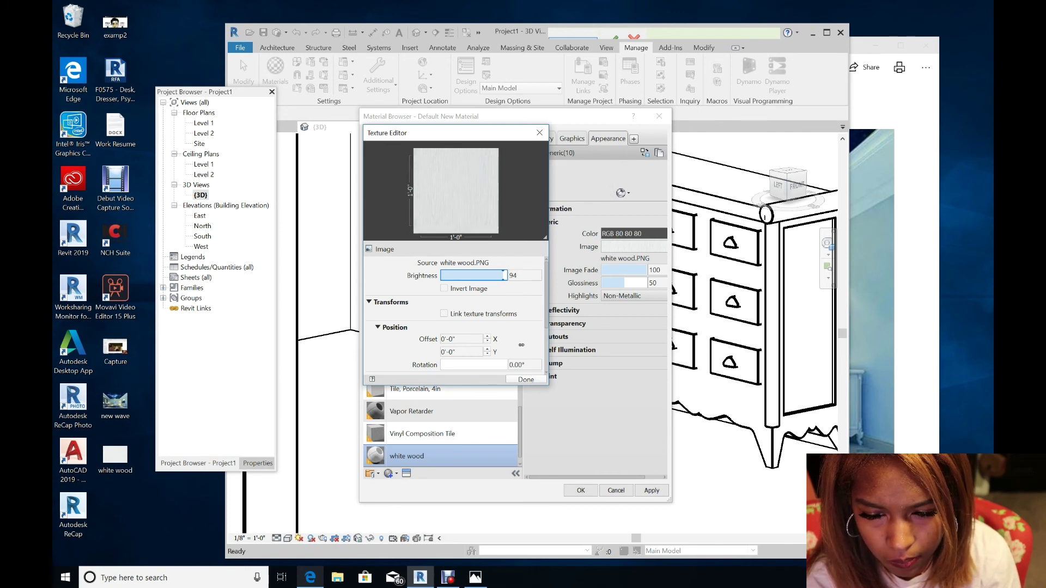
click(526, 379)
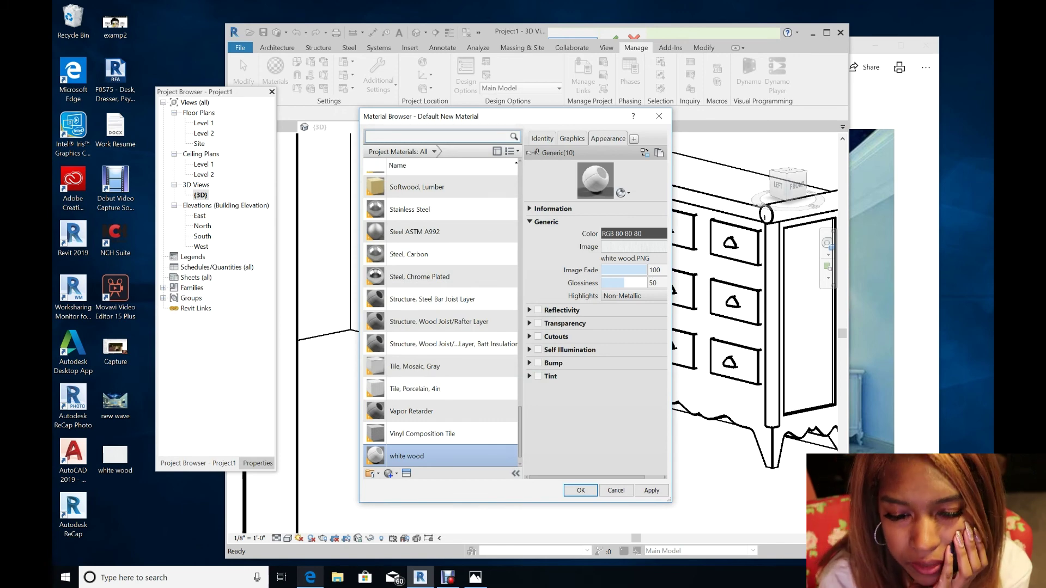
Enable Bump for the white wood material without an image, set its amount to 198, and accept the material
click(538, 363)
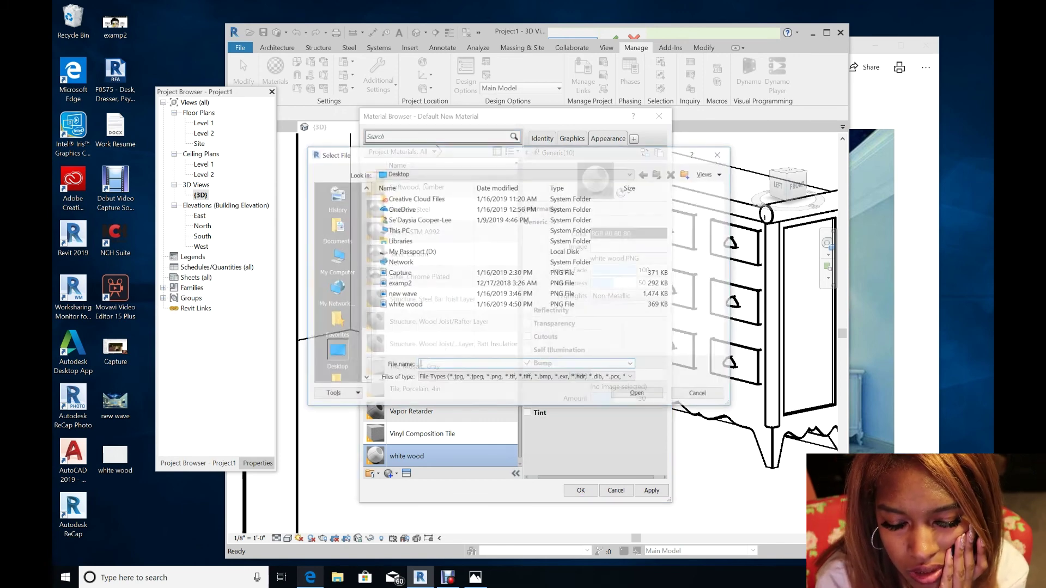
click(700, 394)
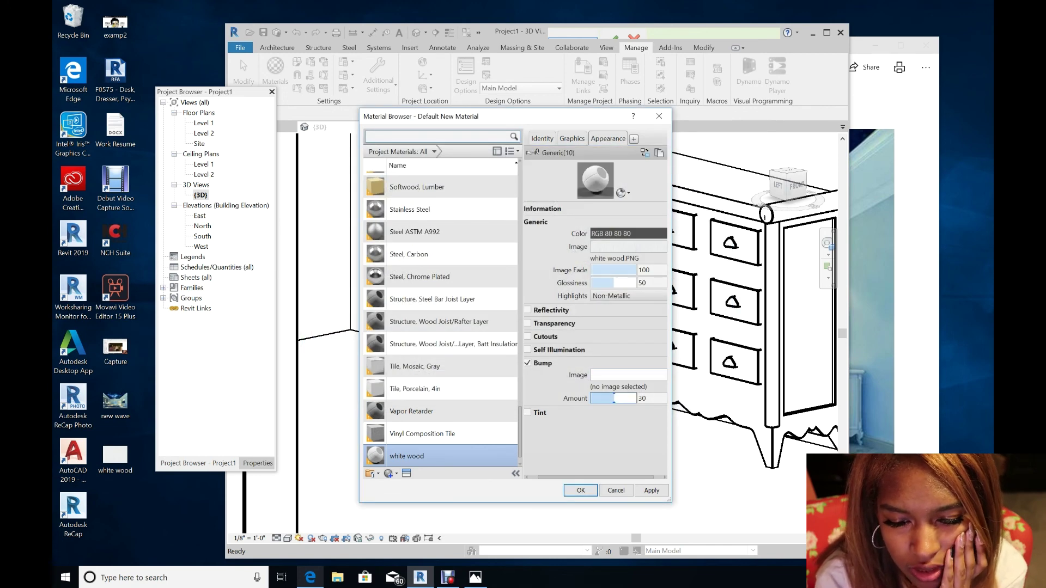
drag(614, 399, 616, 398)
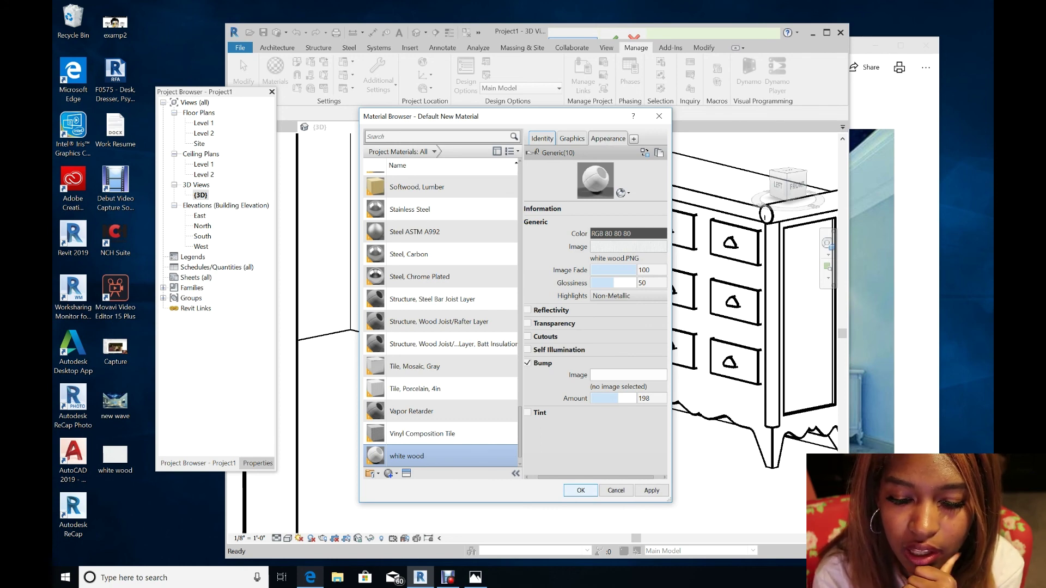
click(581, 490)
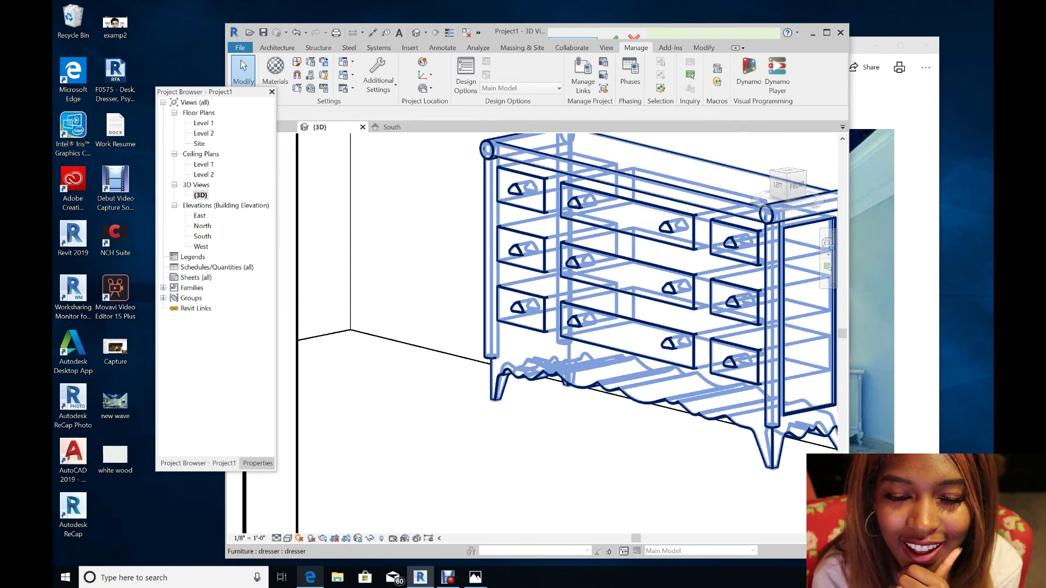
Edit the dresser in place, select its body, top, drawer fronts, rounded trims and corner posts without the handles, and open their material assignment
click(626, 174)
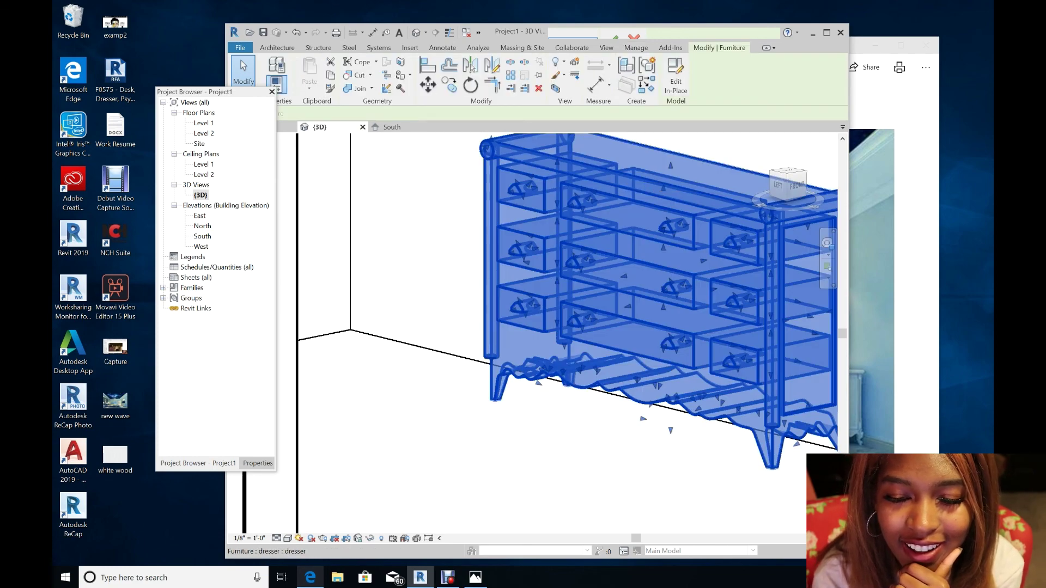
click(675, 76)
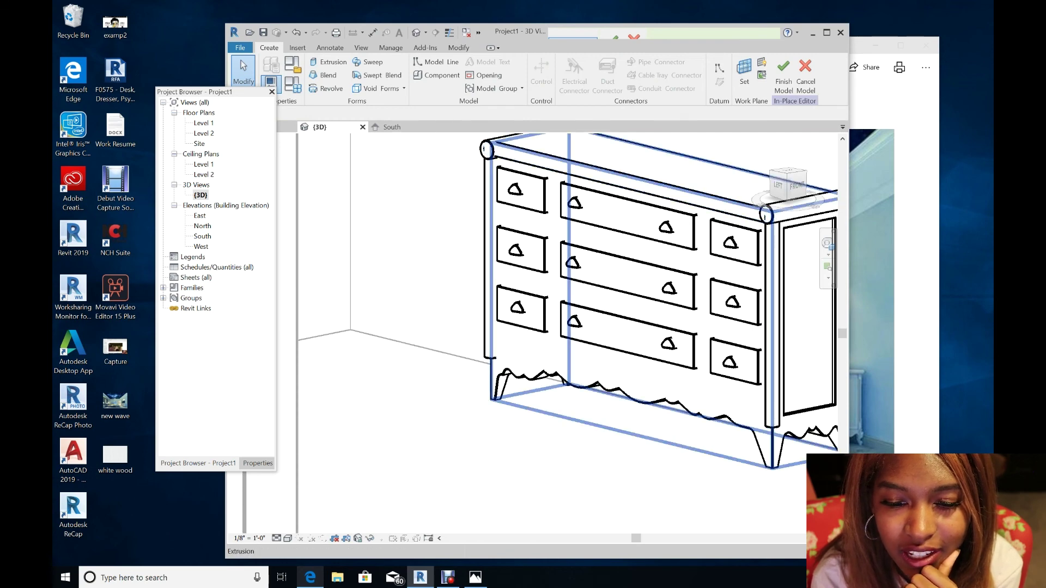
click(653, 281)
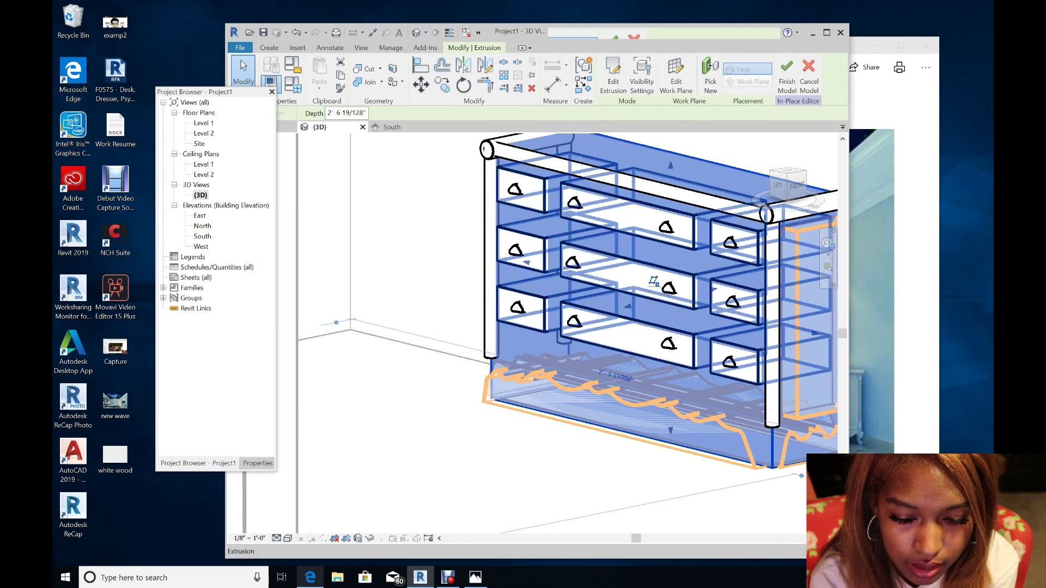
ctrl+click(602, 224)
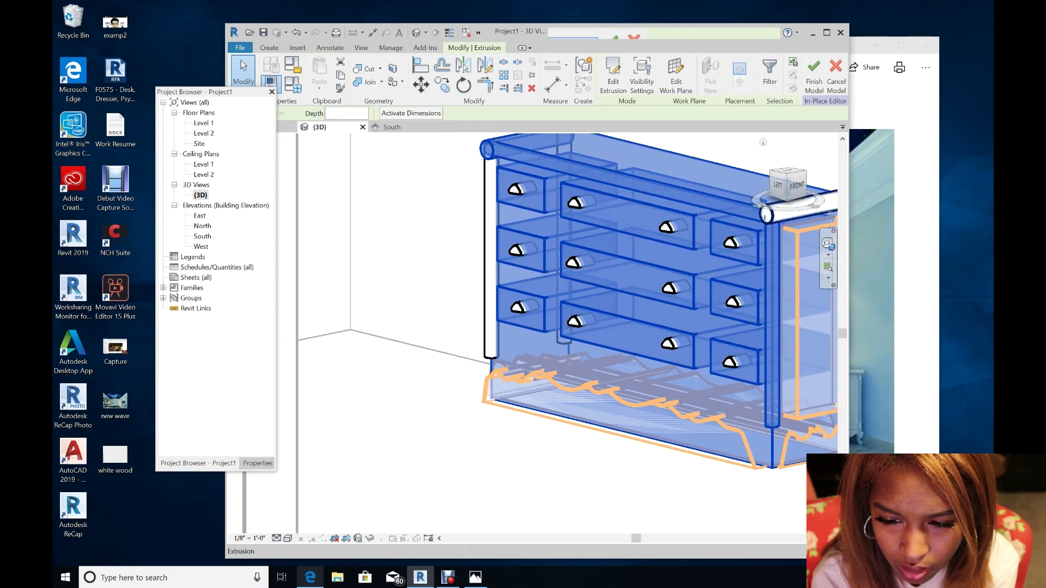
ctrl+click(800, 208)
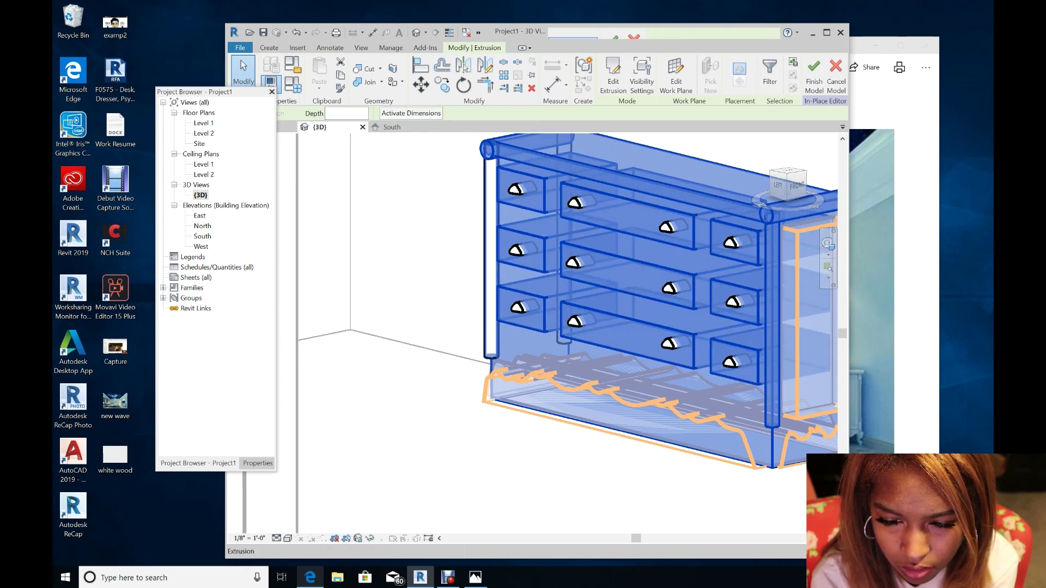
ctrl+click(489, 251)
key(Escape)
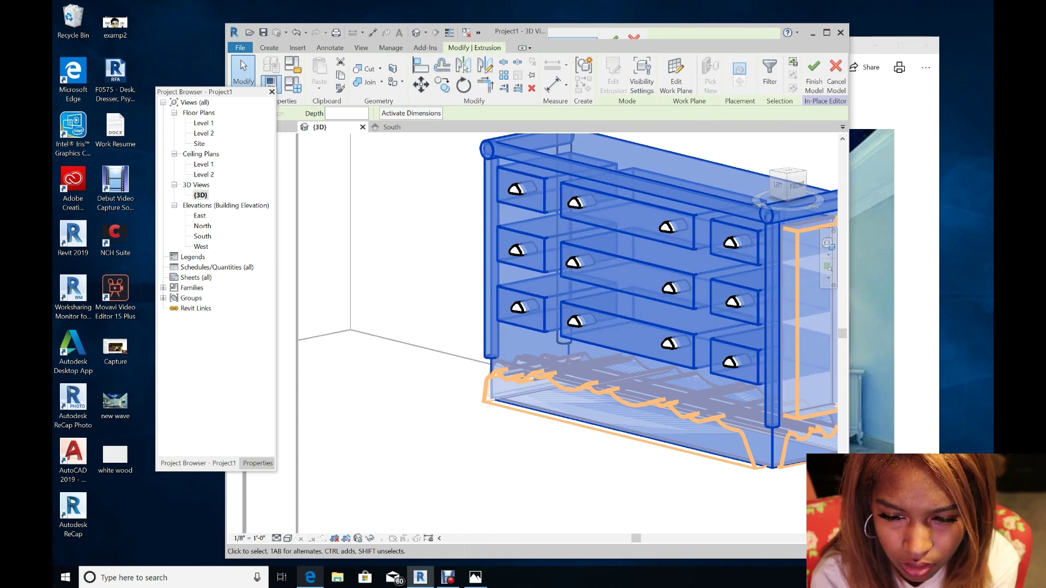
click(257, 464)
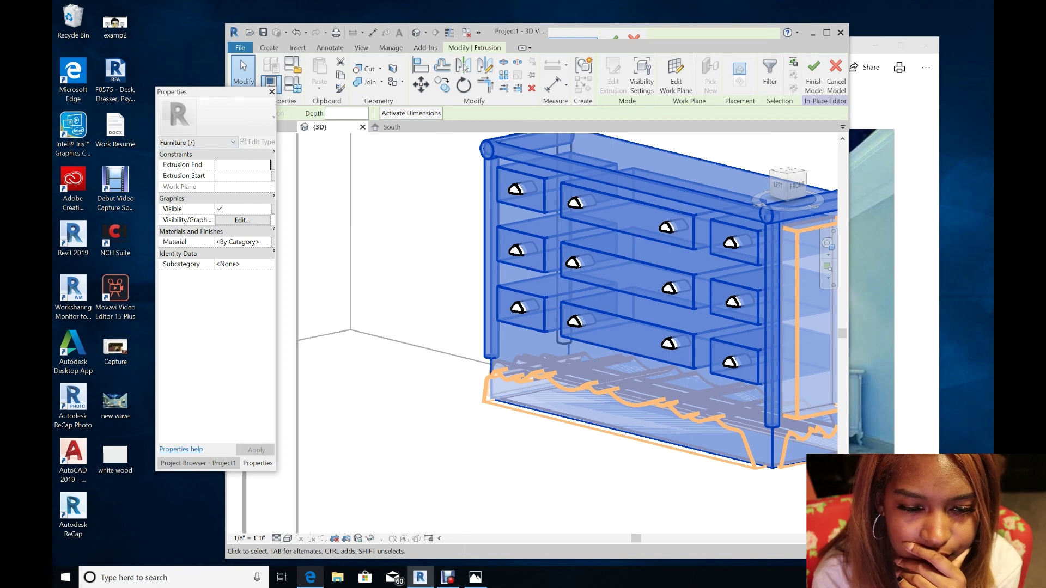
click(238, 241)
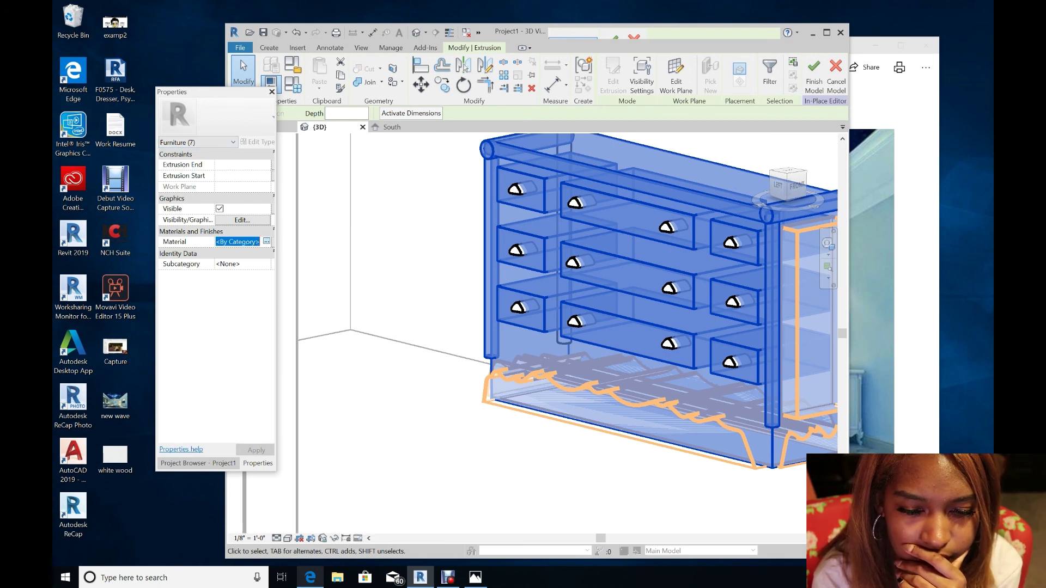
click(266, 241)
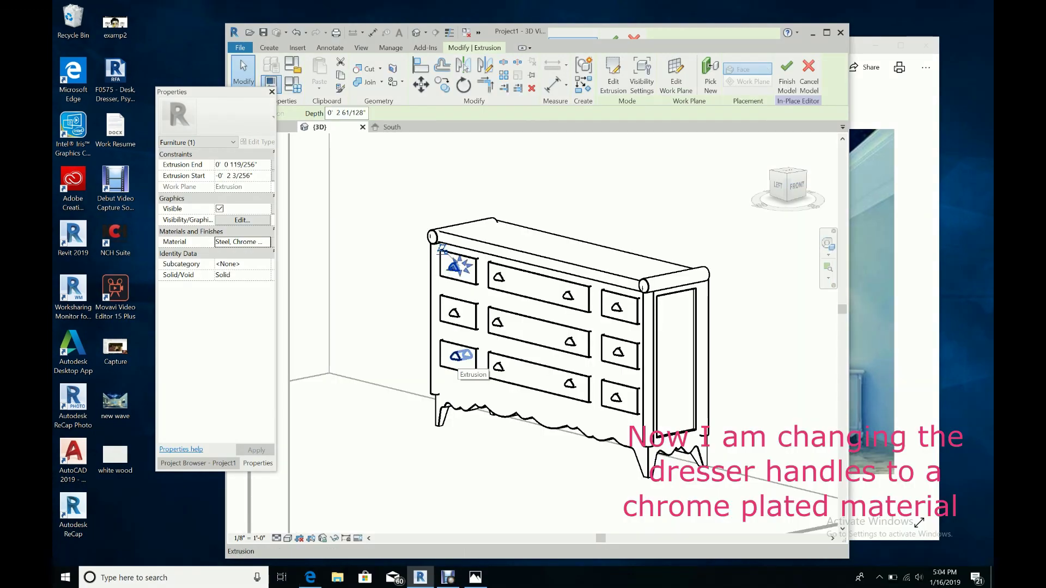
Add the remaining drawer handles to the selection so all twelve are selected, and open their material assignment
ctrl+click(570, 295)
ctrl+click(616, 308)
ctrl+click(618, 352)
ctrl+click(570, 342)
ctrl+click(498, 322)
ctrl+click(498, 367)
ctrl+click(570, 383)
ctrl+click(616, 398)
click(243, 242)
click(265, 242)
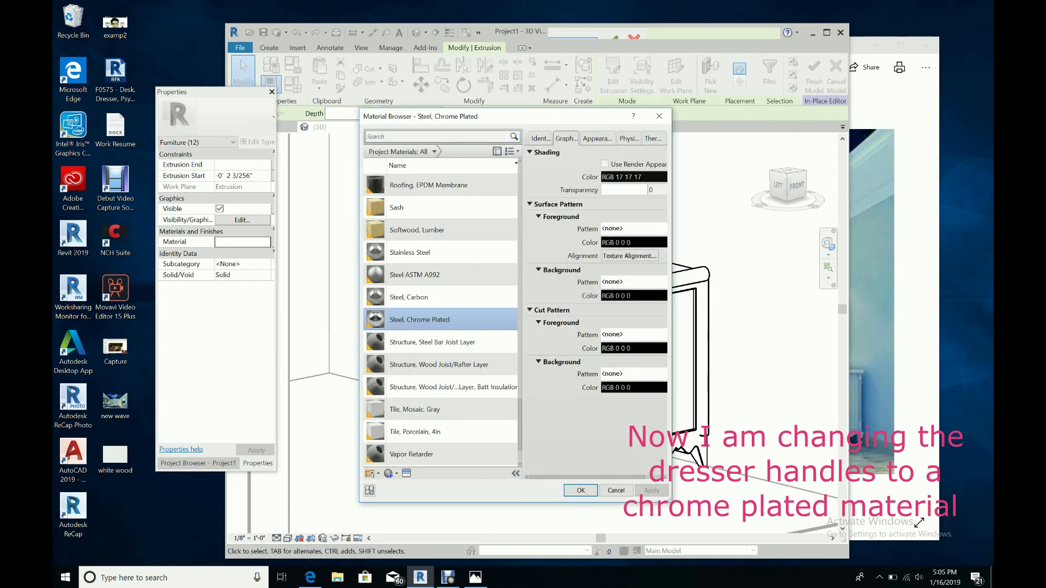
Assign Steel, Chrome Plated to the selected drawer handles, with metal type Chrome and finish Polished
click(597, 139)
click(628, 233)
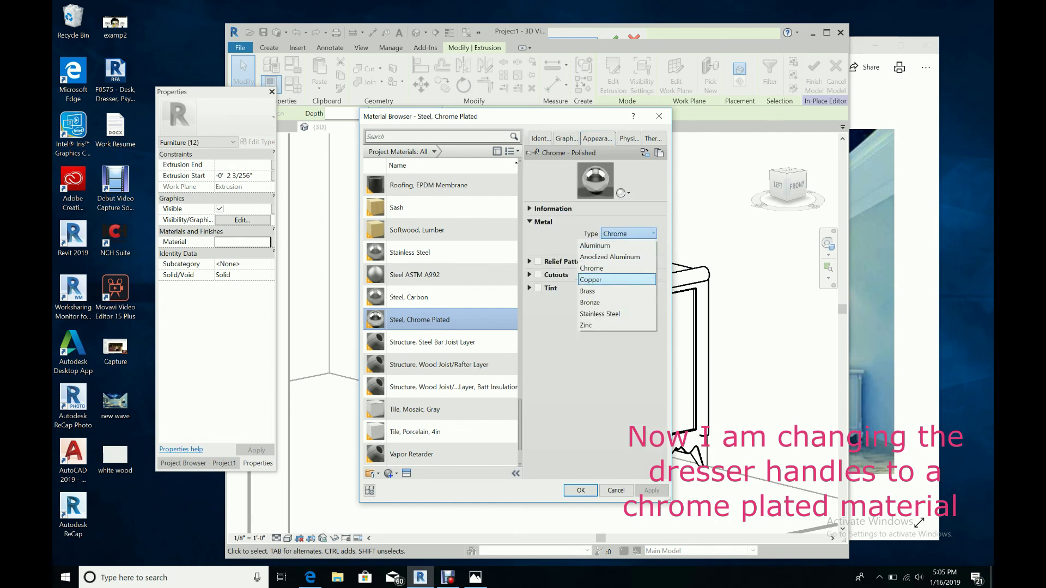
click(616, 268)
click(628, 246)
click(617, 258)
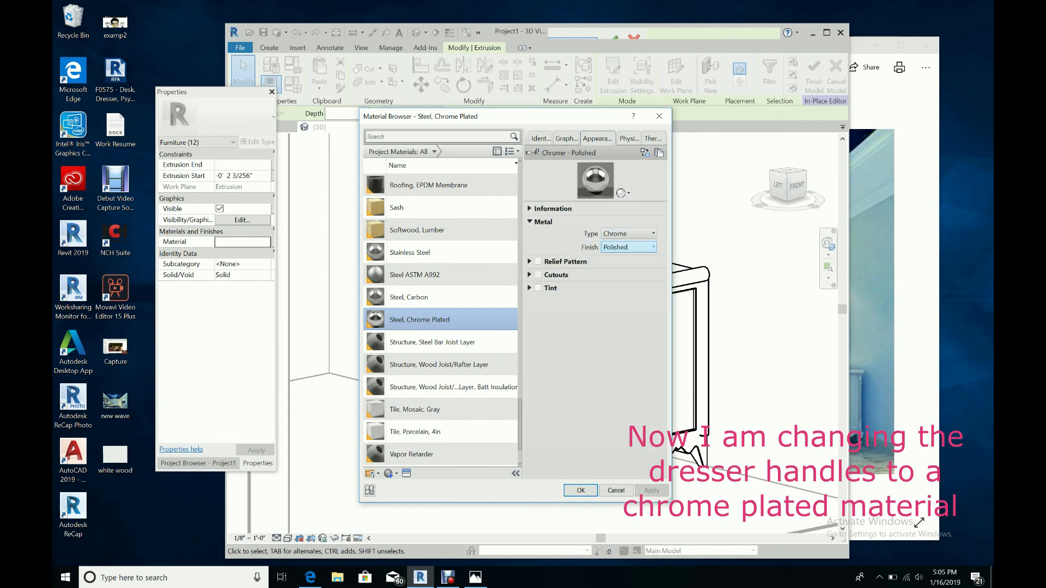
click(629, 138)
click(580, 489)
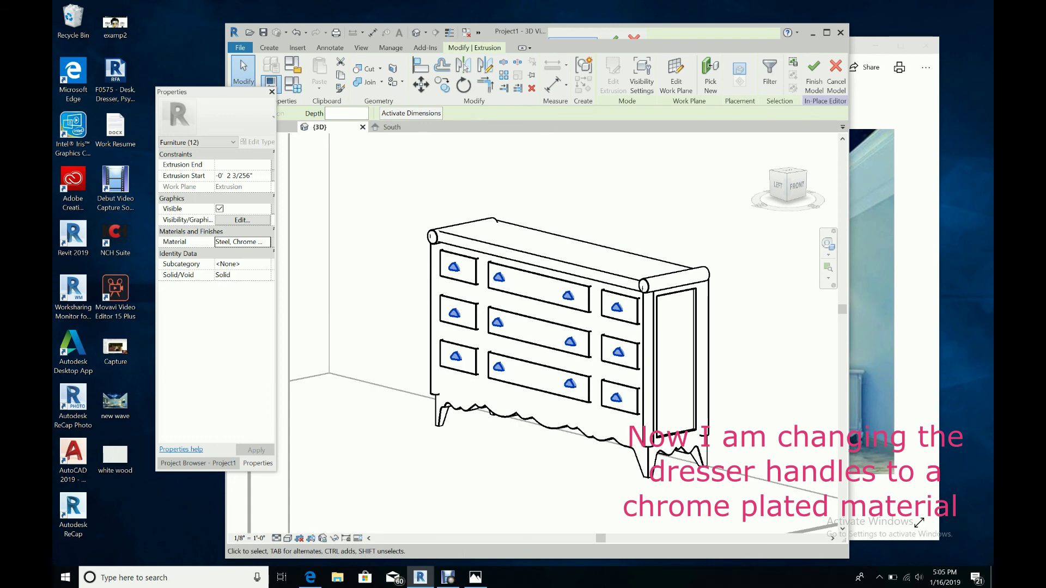
Finish the in-place dresser model and render the 3D view at High quality
click(361, 48)
click(614, 70)
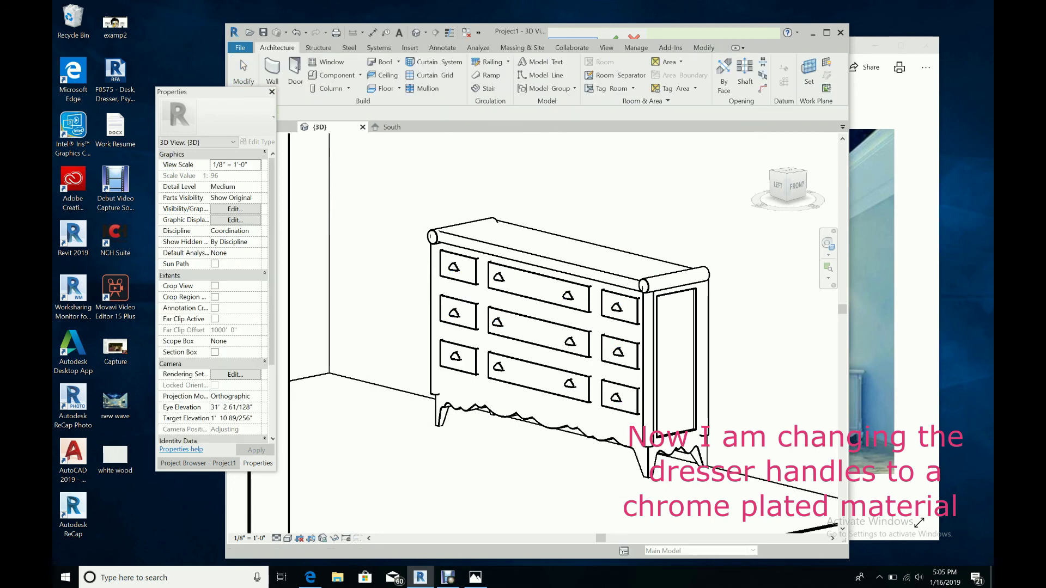
click(408, 62)
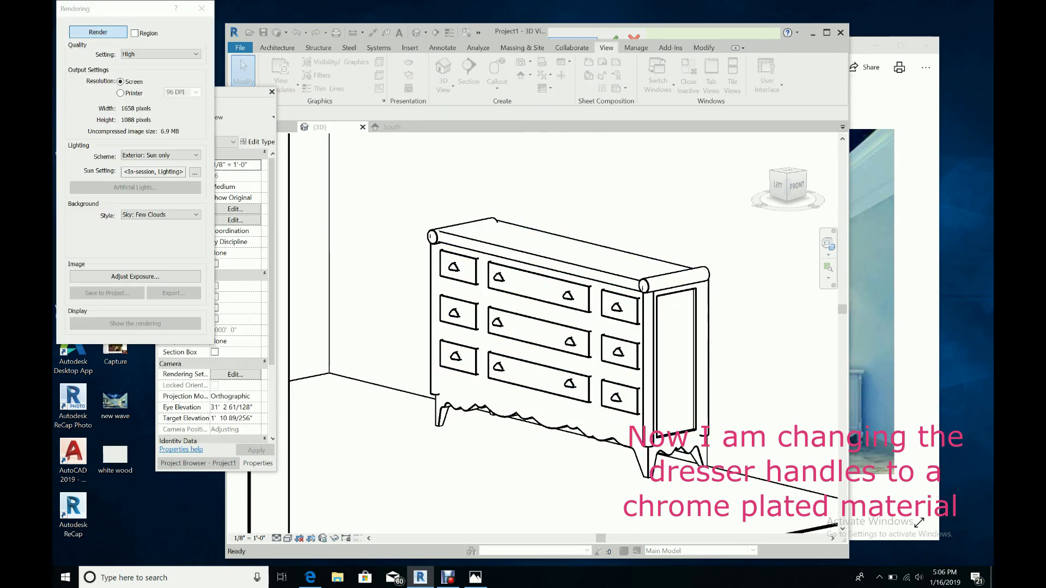
click(98, 32)
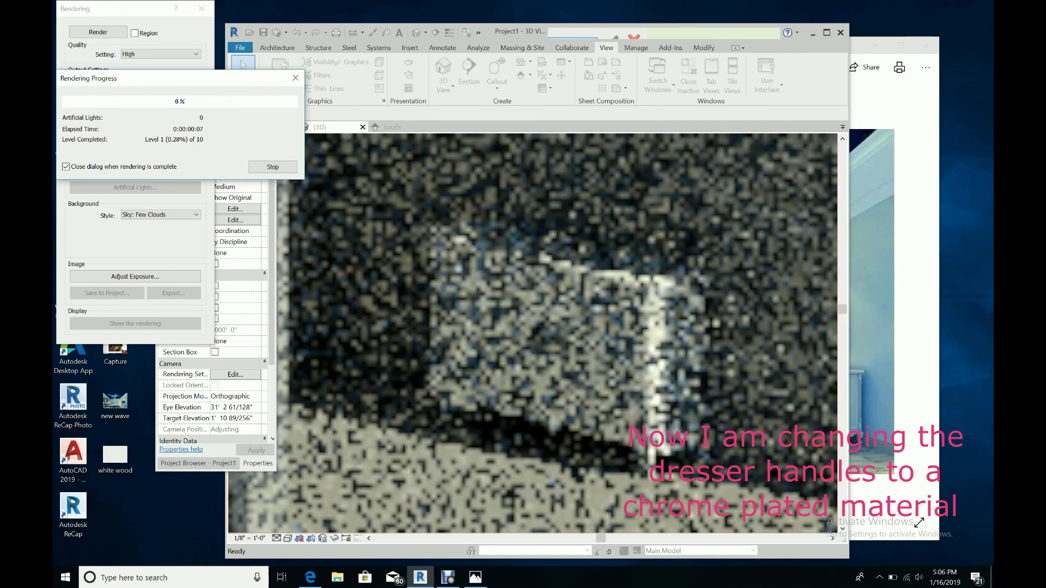